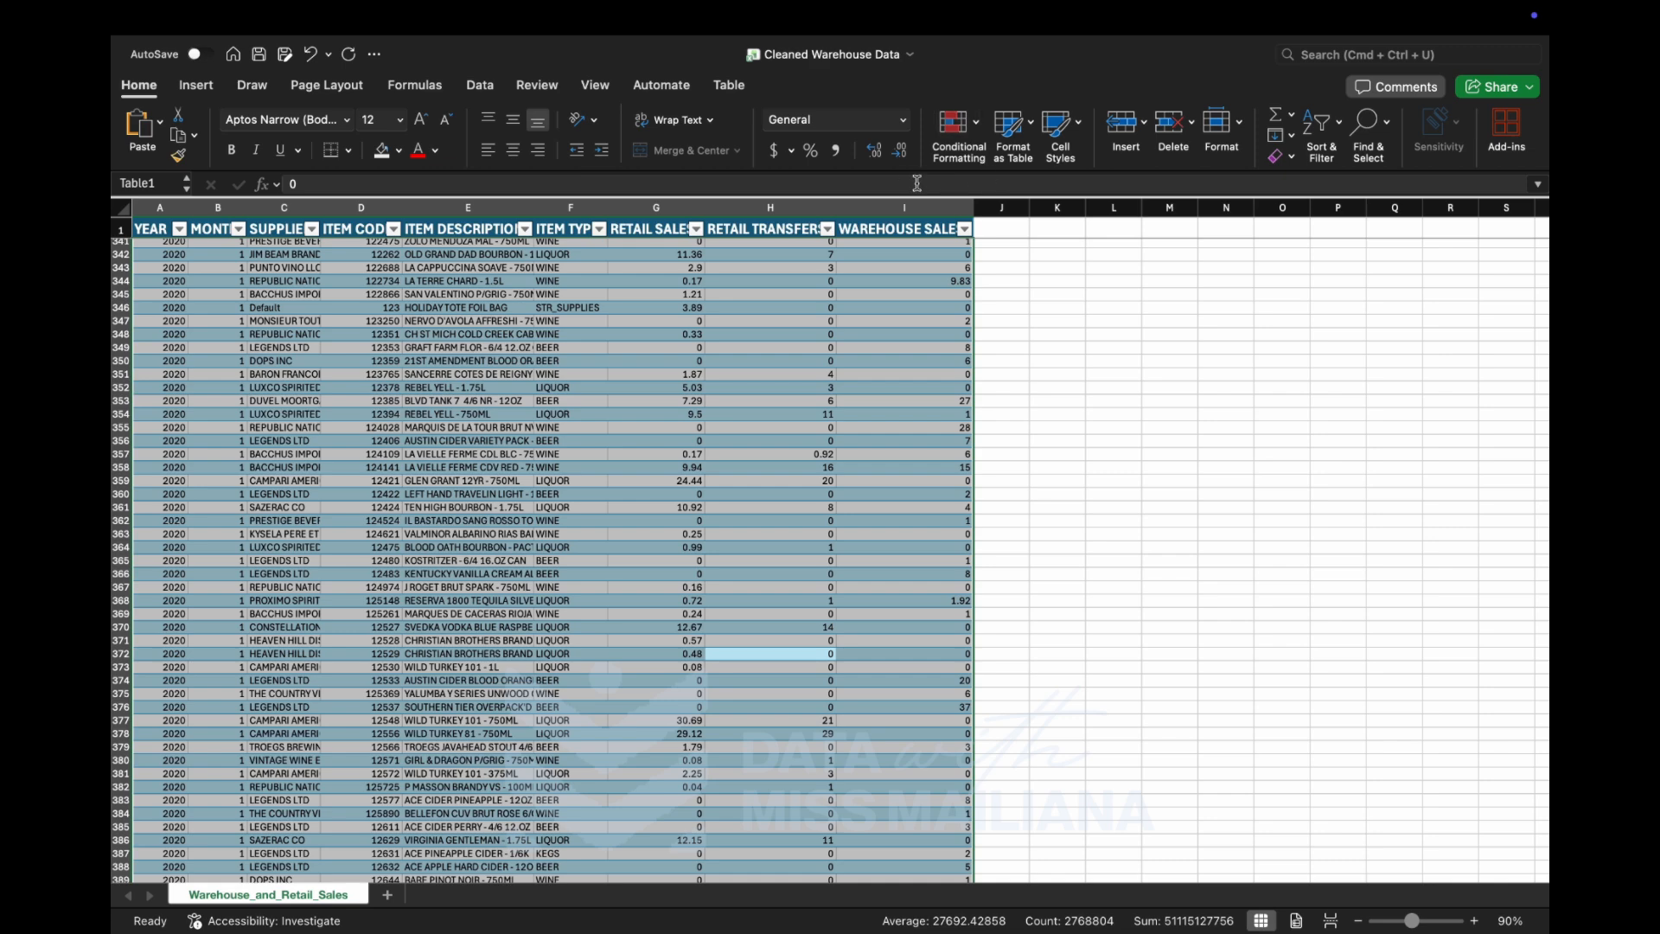
{"action": "left_click", "coordinate": [899, 332]}
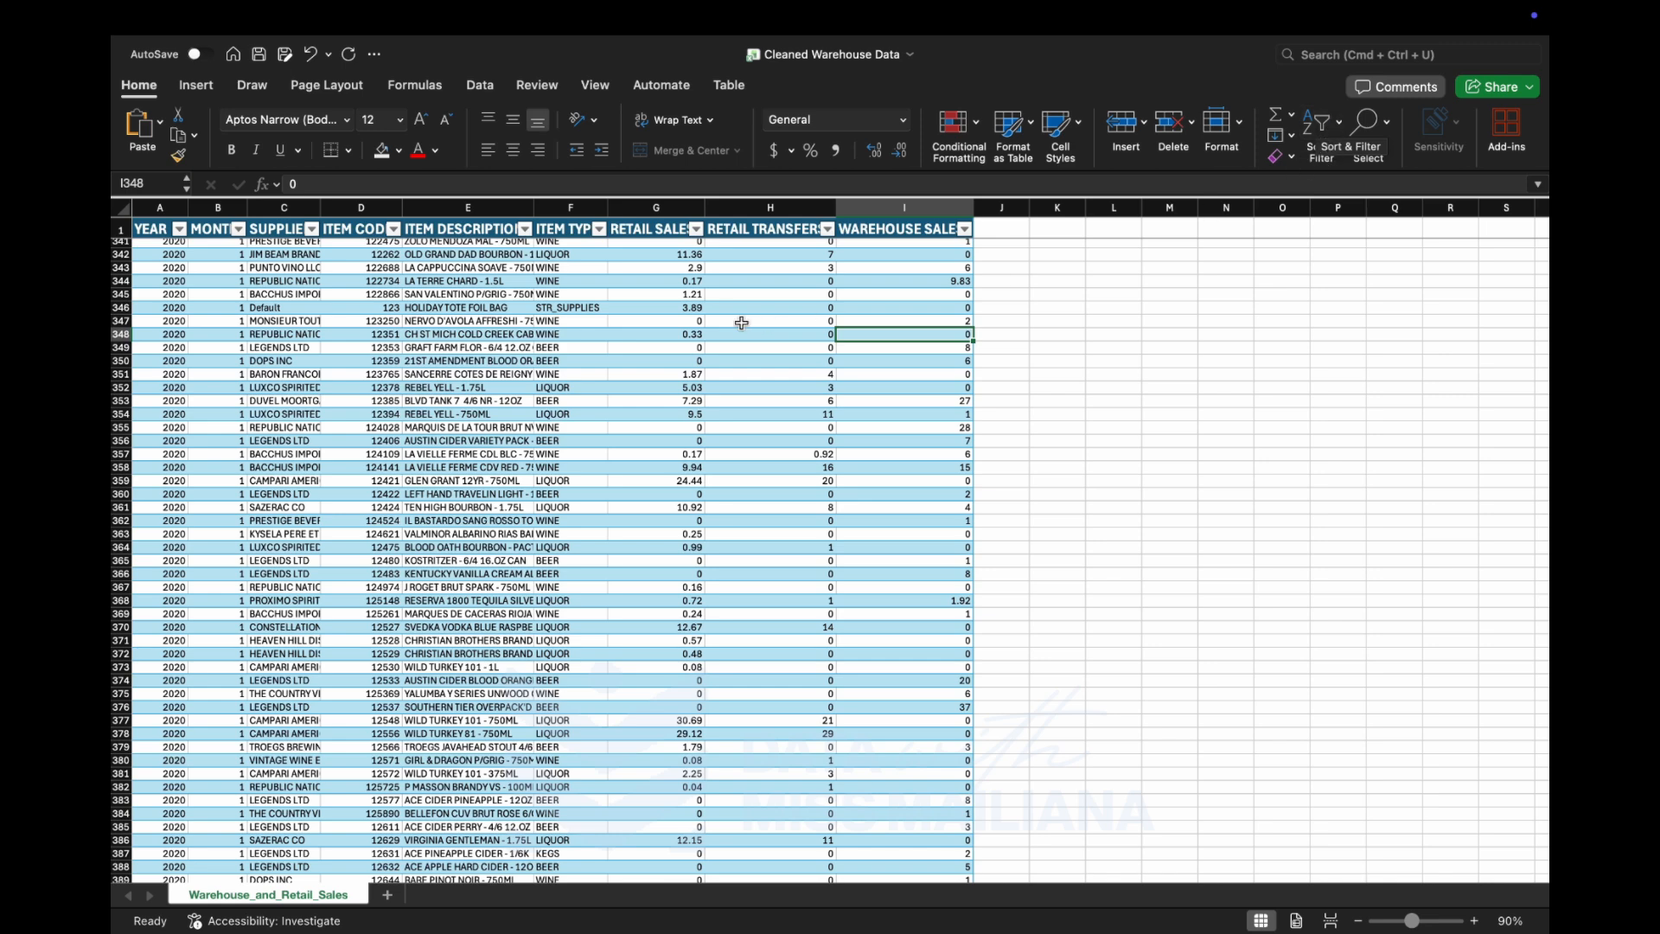
{"action": "left_click", "coordinate": [489, 89]}
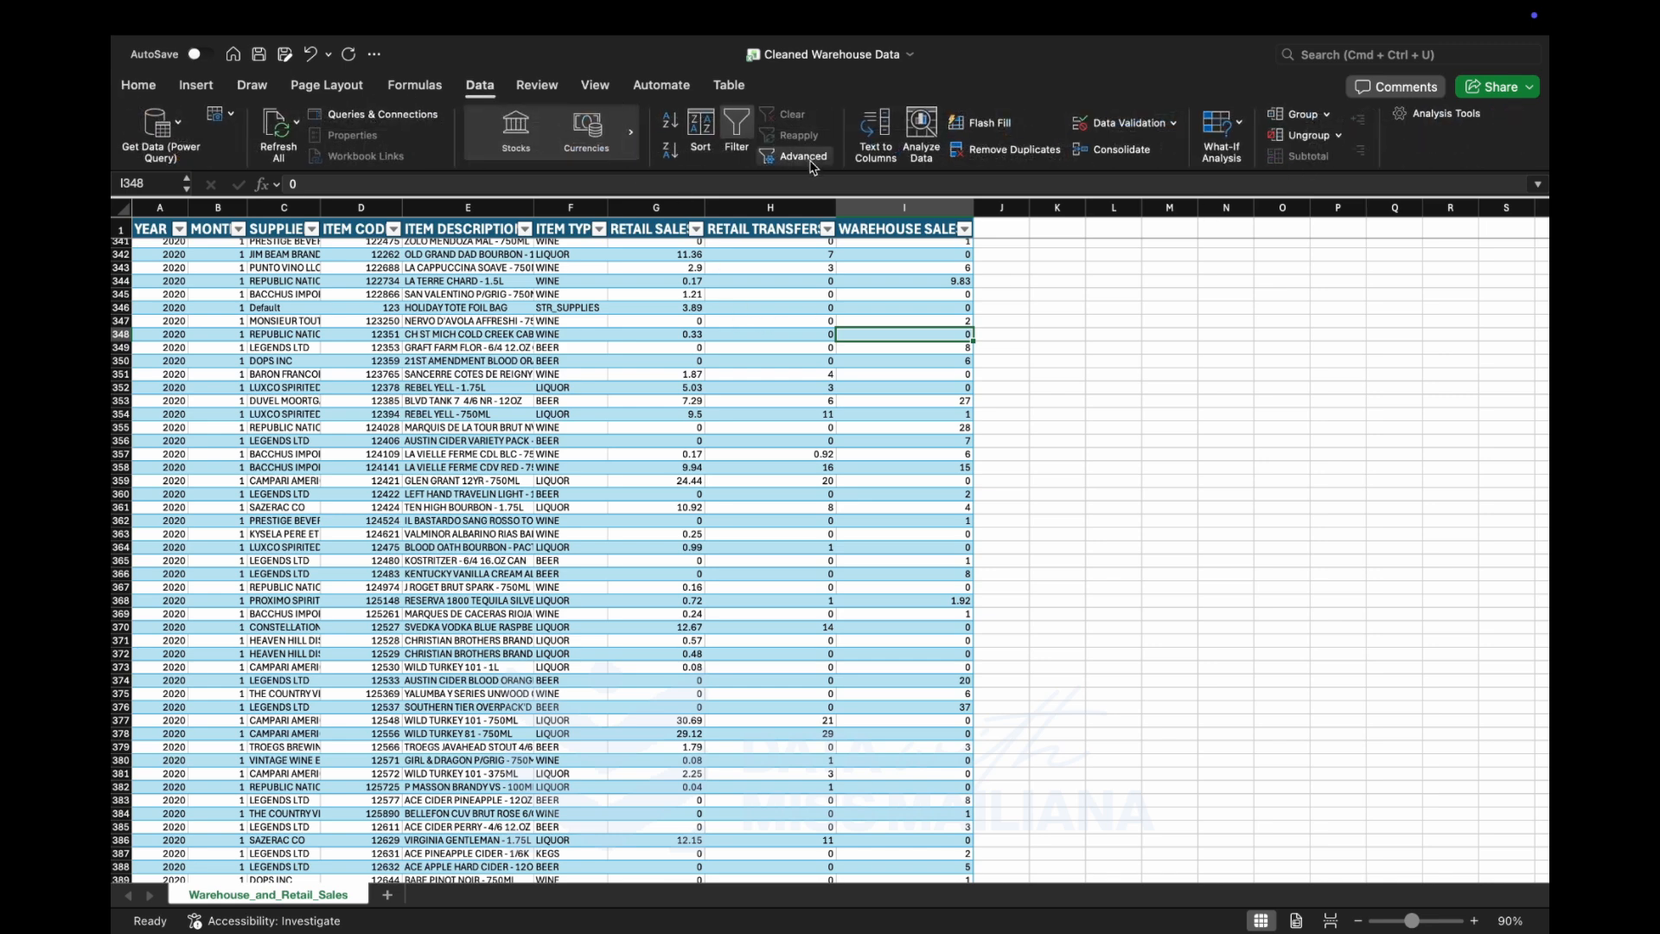
{"action": "left_click", "coordinate": [884, 217]}
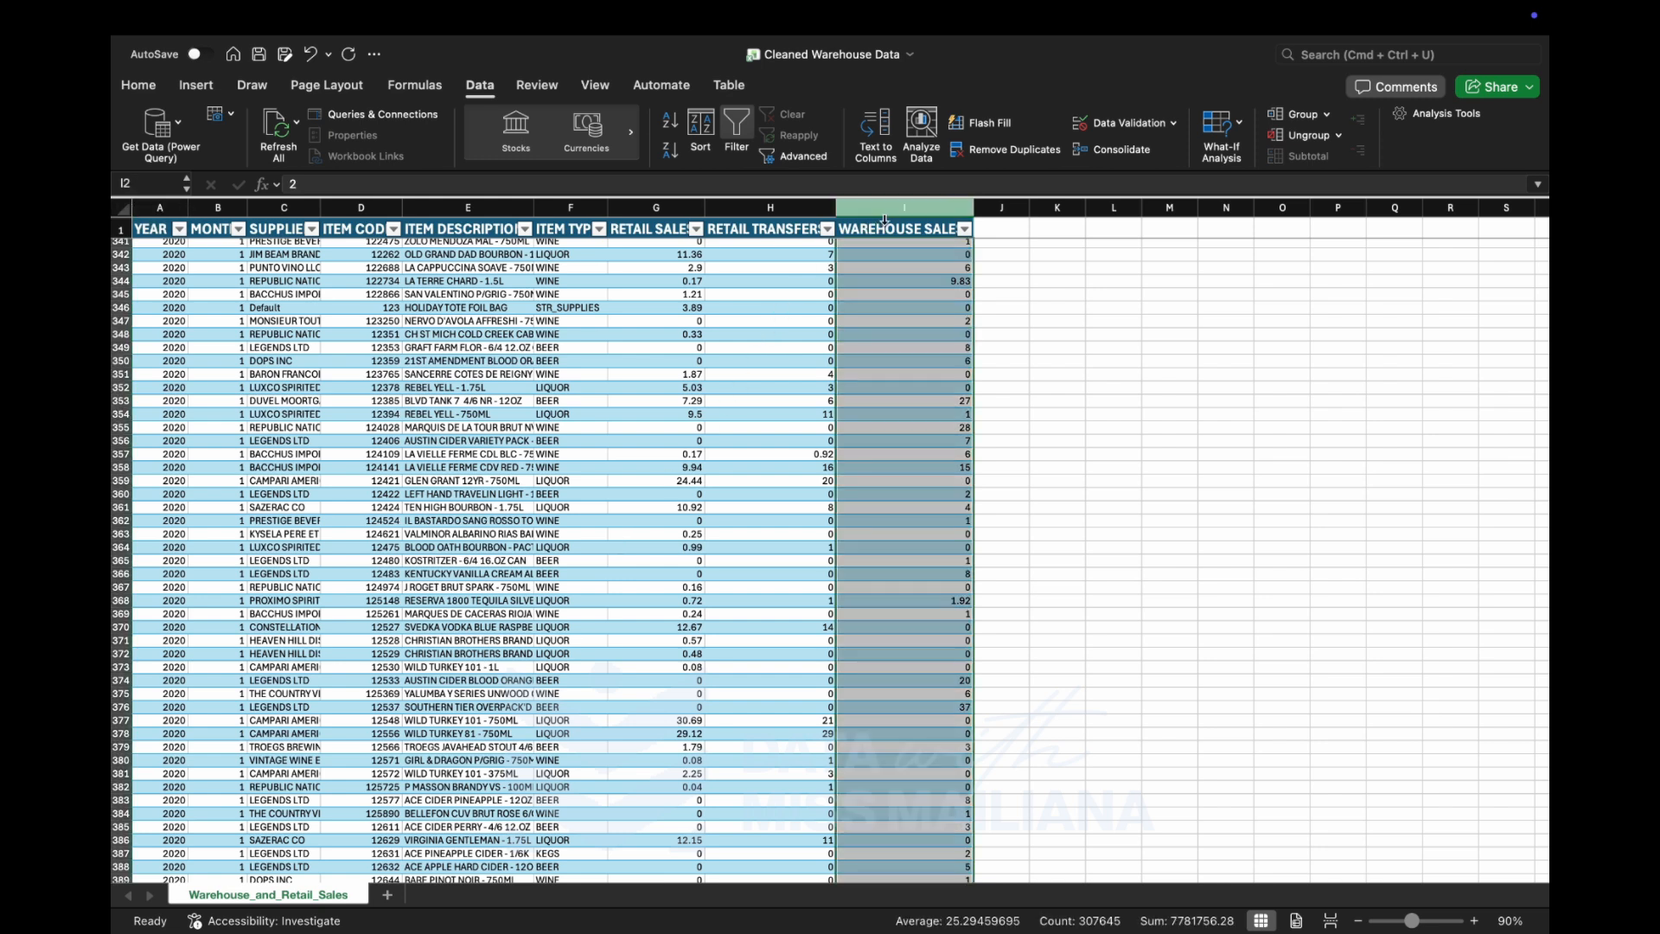
{"action": "key", "text": "super+c"}
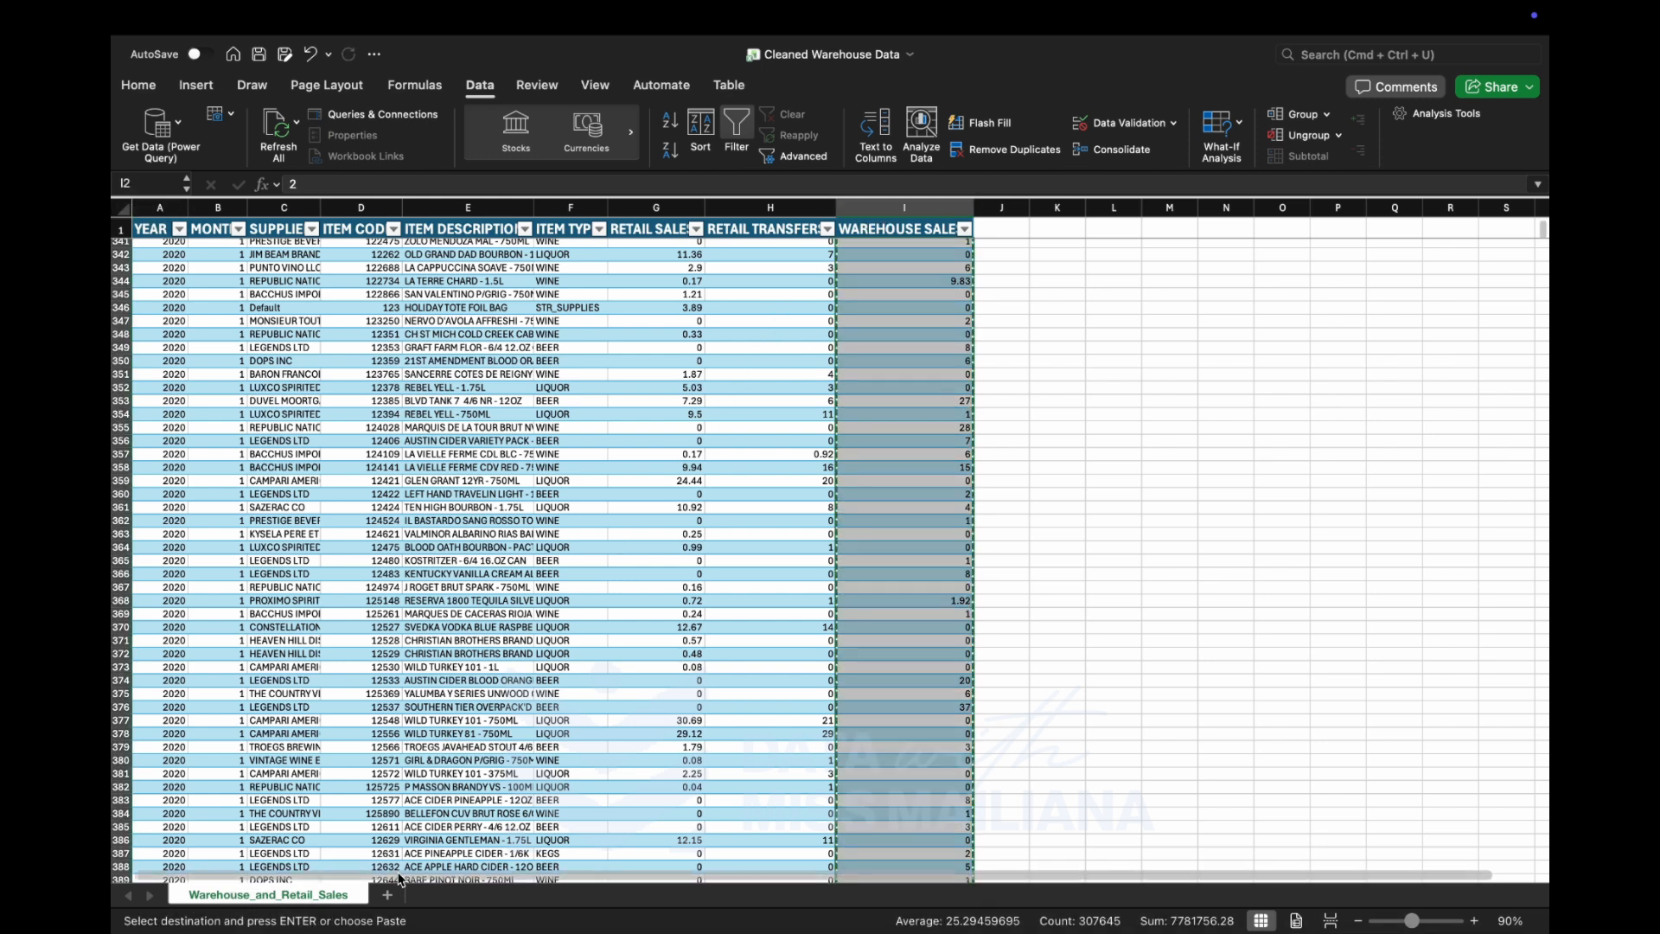
{"action": "left_click", "coordinate": [479, 225]}
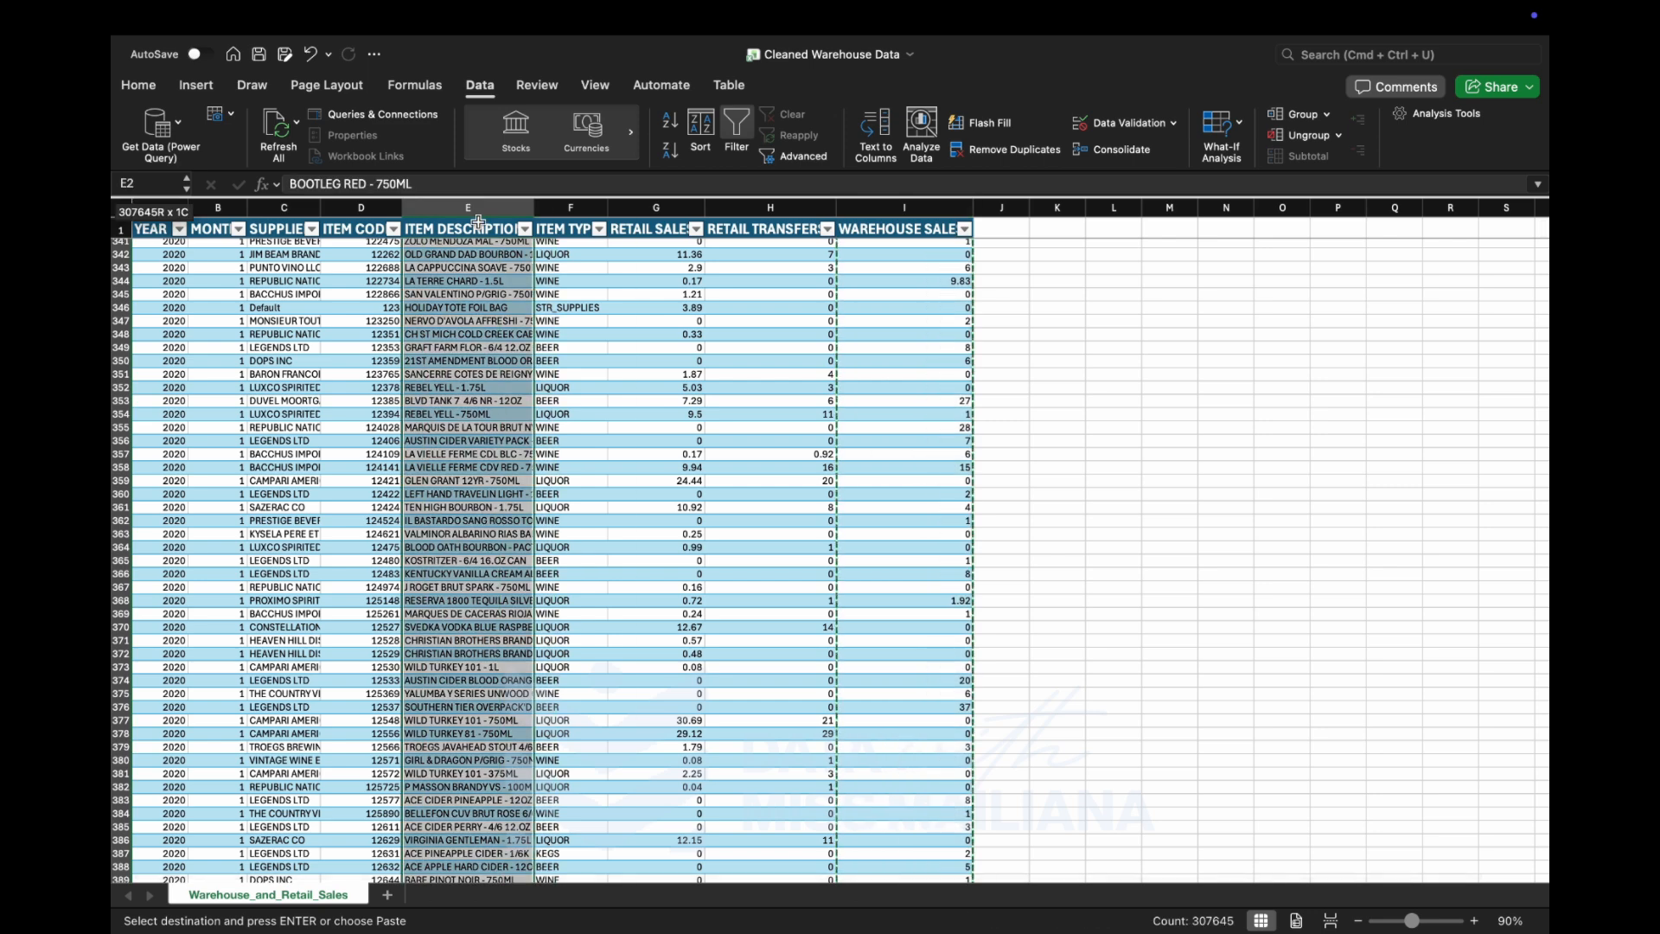
{"action": "type", "text": "çç"}
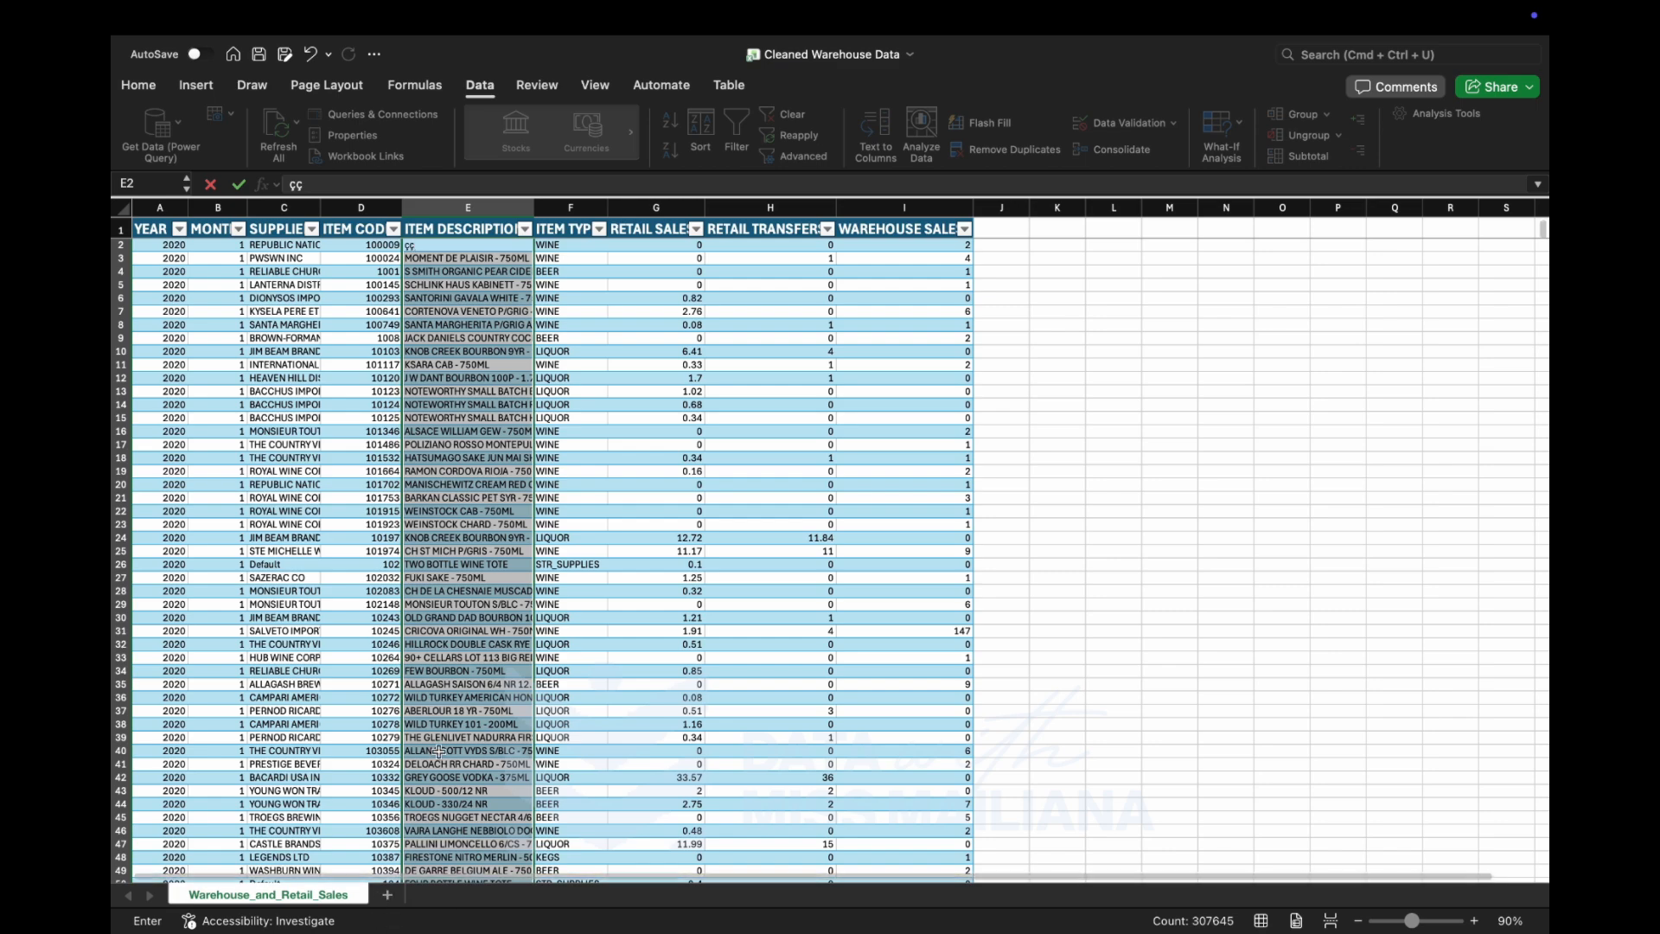
{"action": "scroll", "coordinate": [393, 902], "scroll_direction": "down", "scroll_amount": 5}
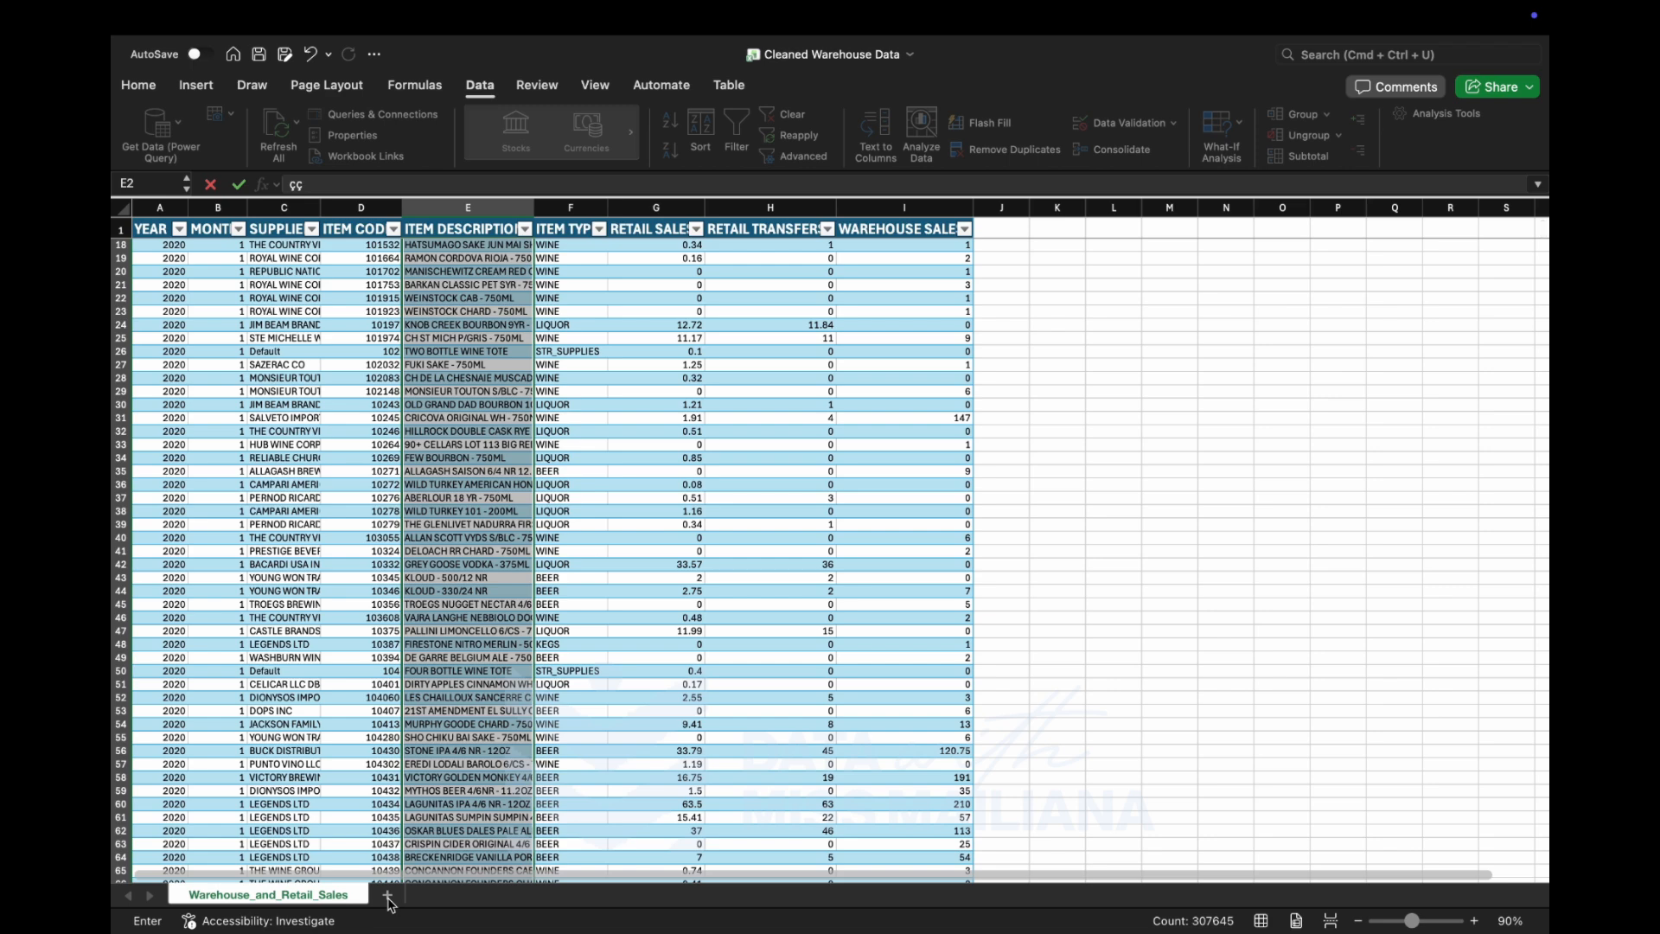
{"action": "left_click", "coordinate": [772, 723]}
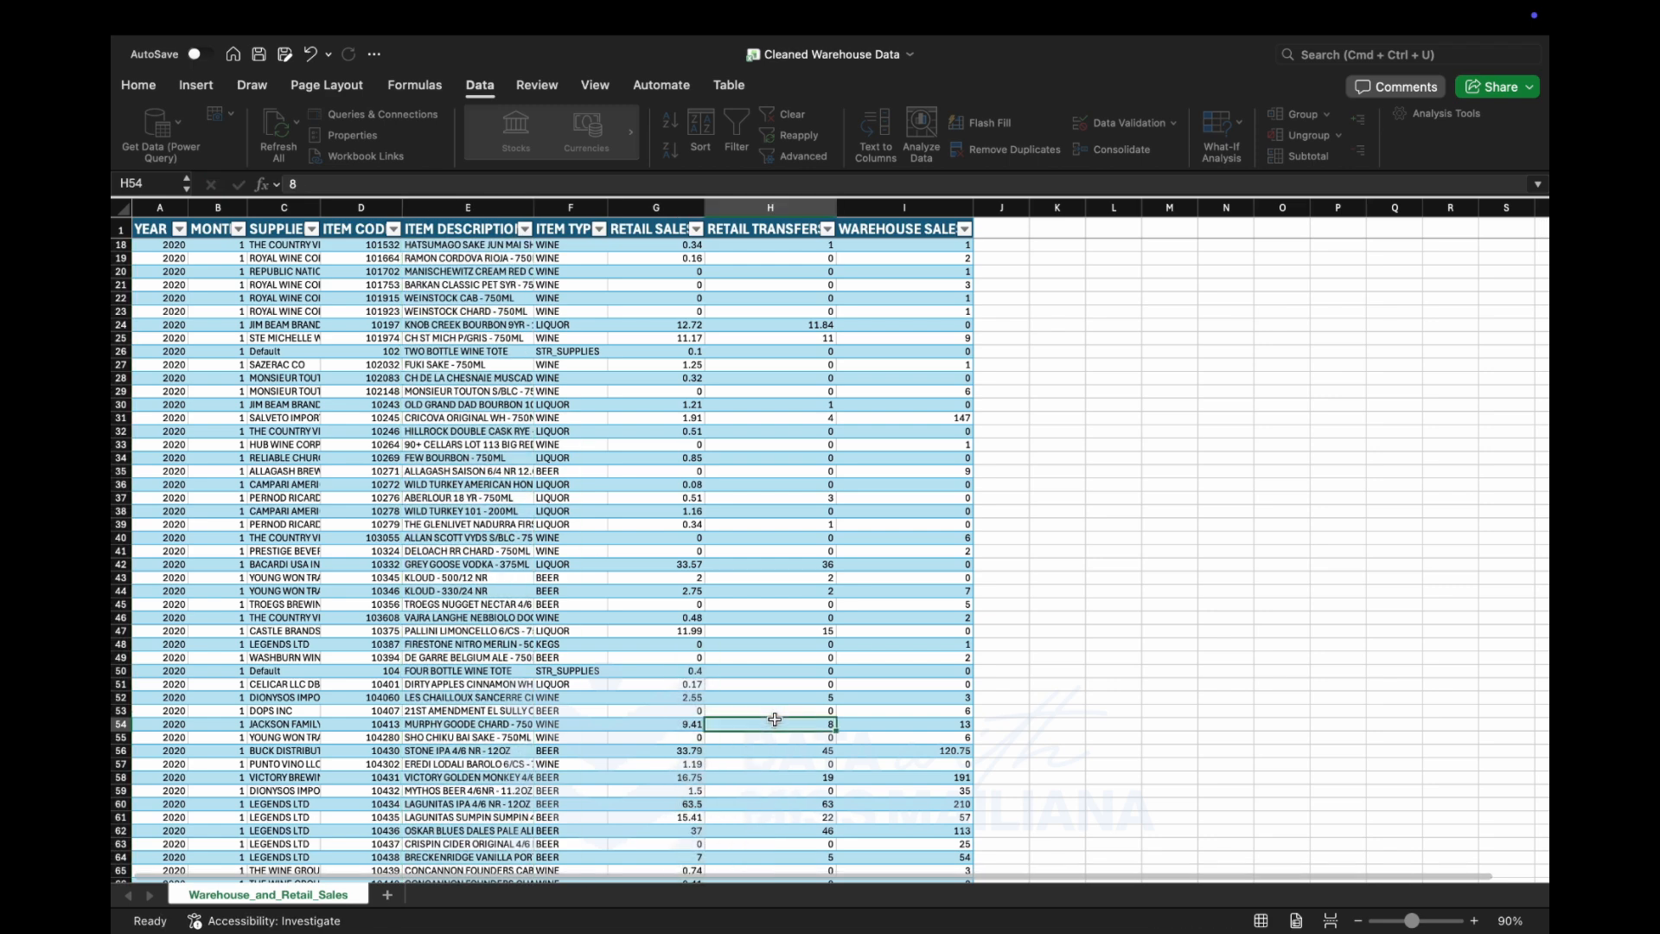
Copy the whole ITEM DESCRIPTION column, header included, into column A of a new sheet as values only.
{"action": "left_click", "coordinate": [473, 227]}
{"action": "key", "text": "super+shift+Down"}
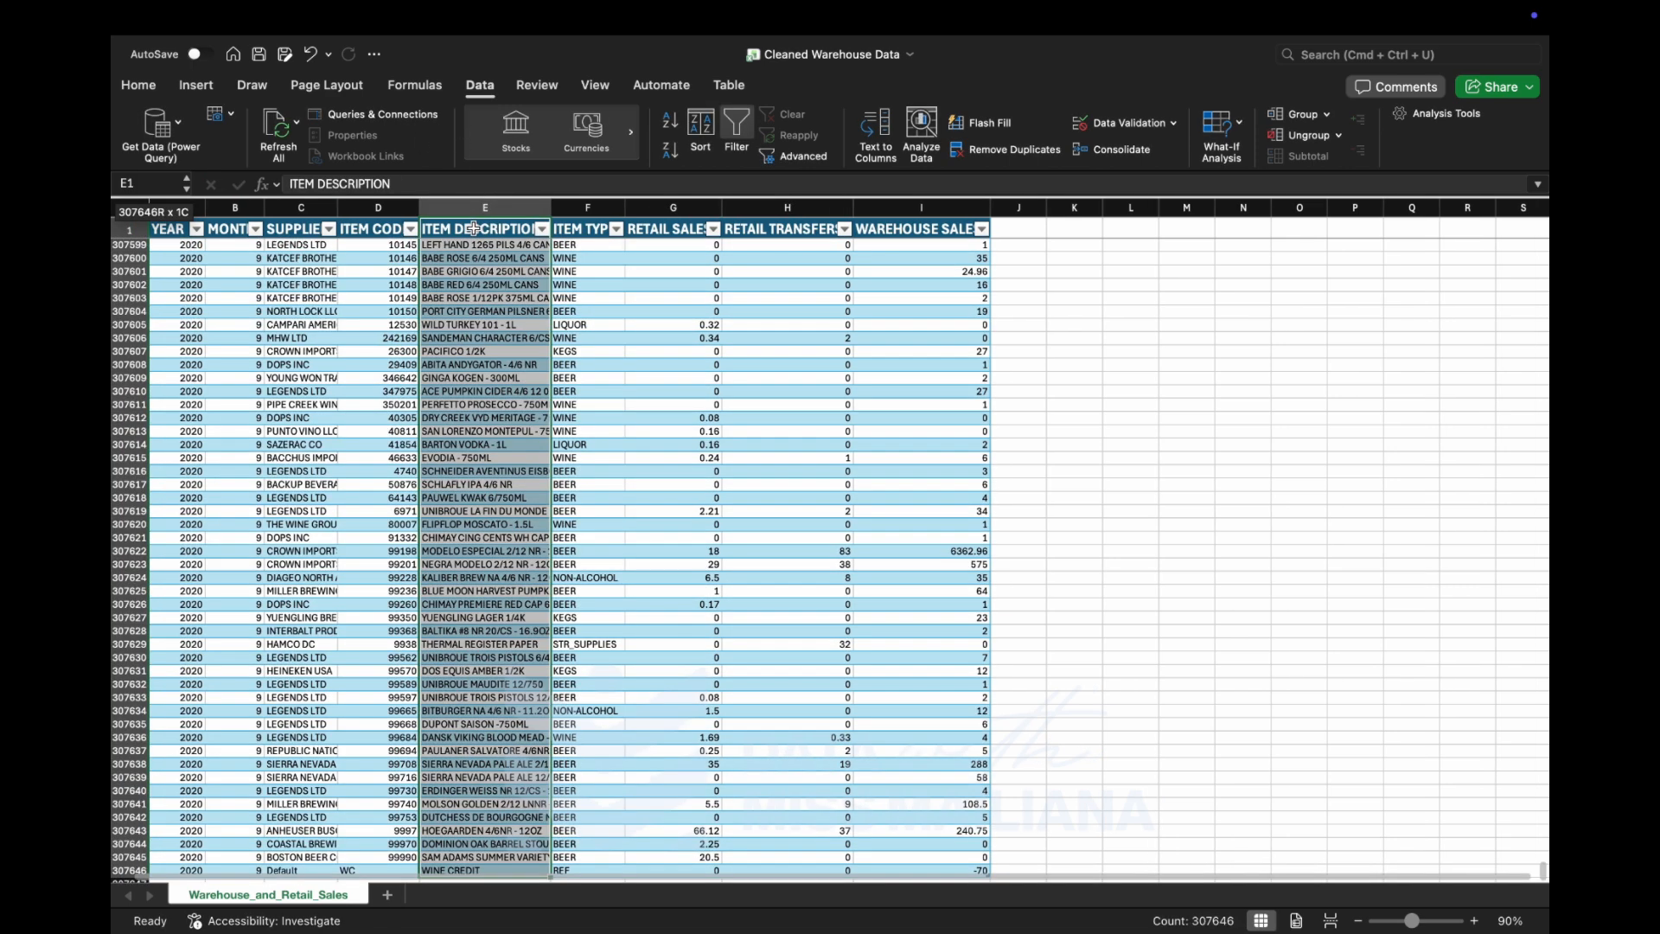
{"action": "key", "text": "super+c"}
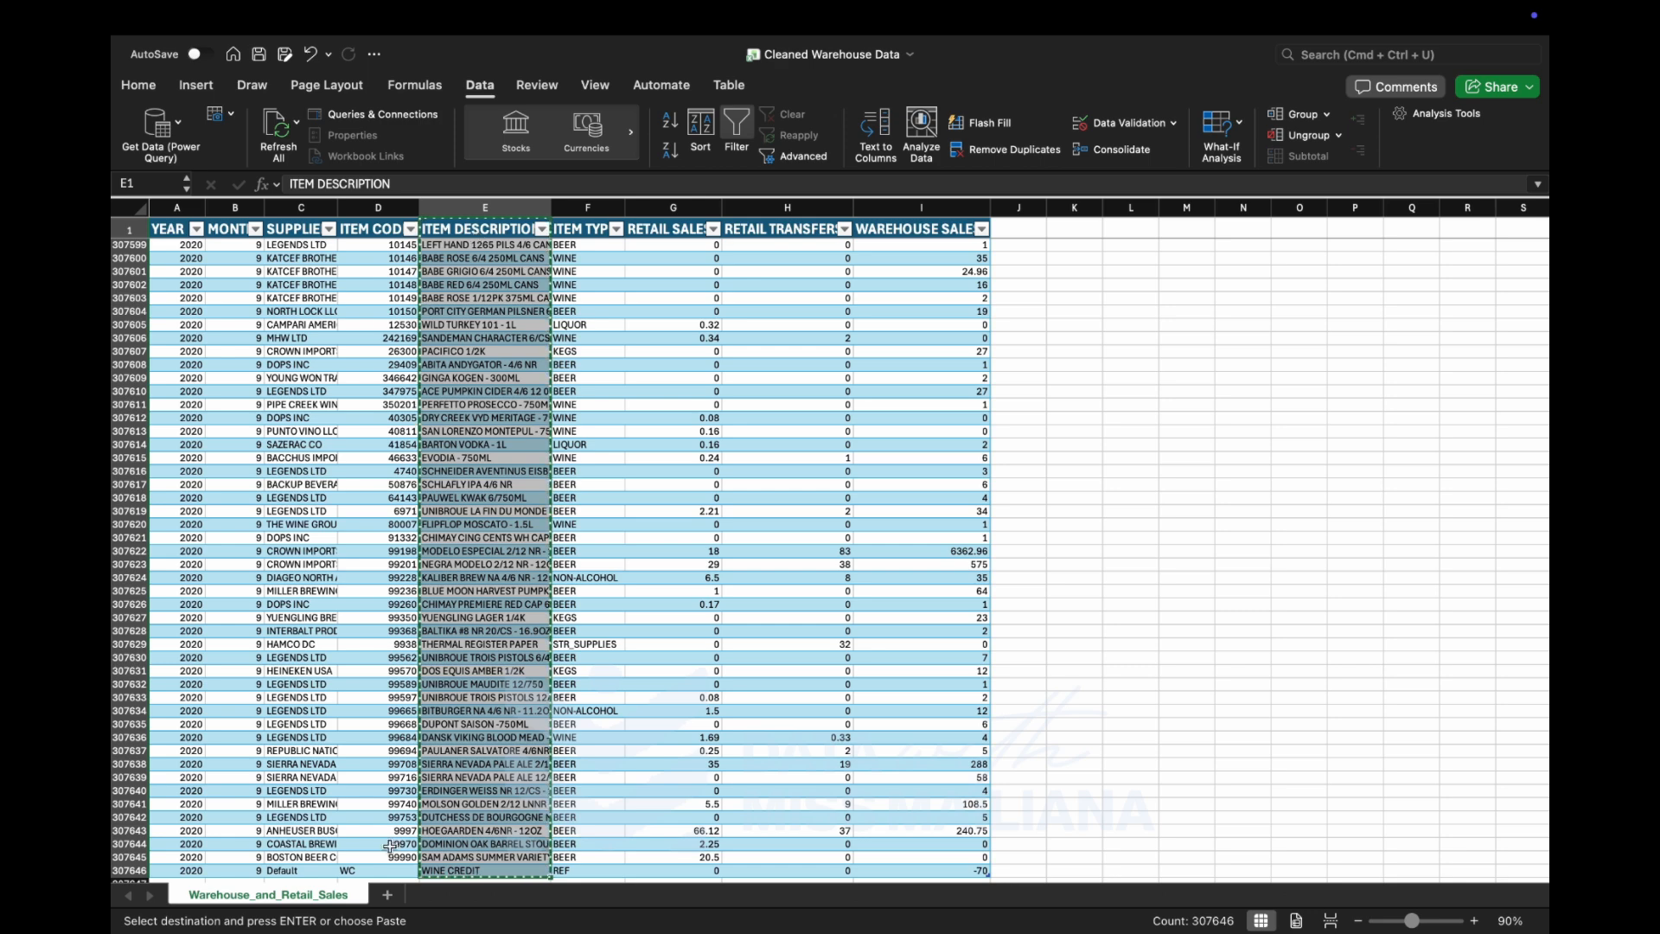
{"action": "left_click", "coordinate": [387, 894]}
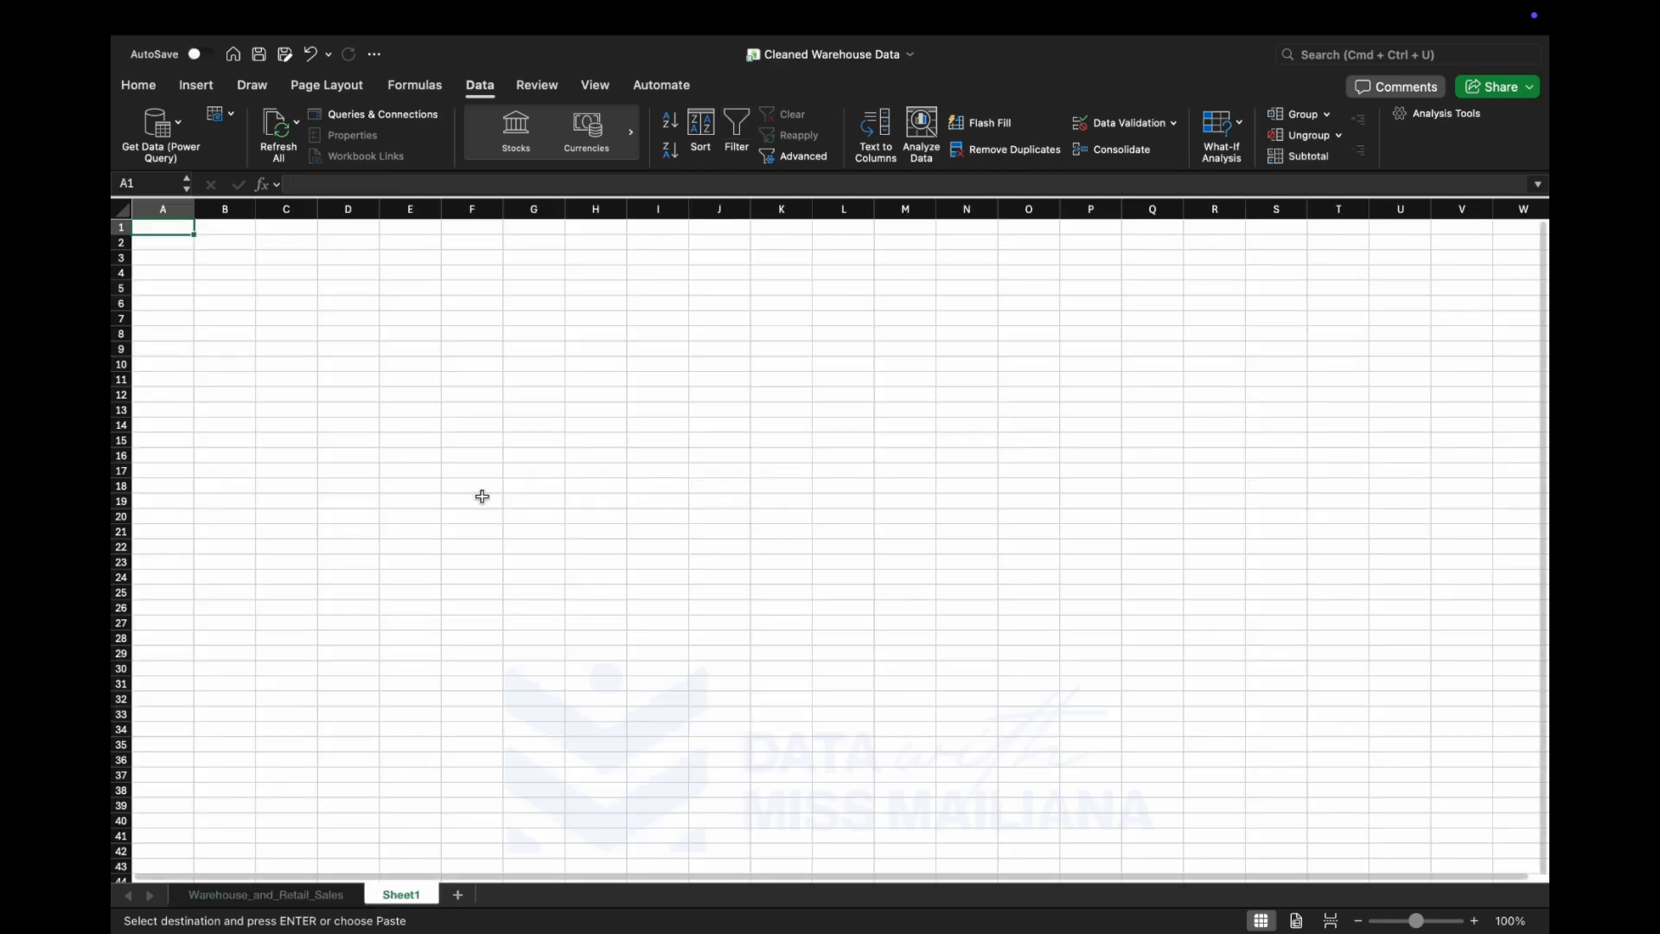
{"action": "key", "text": "super+v"}
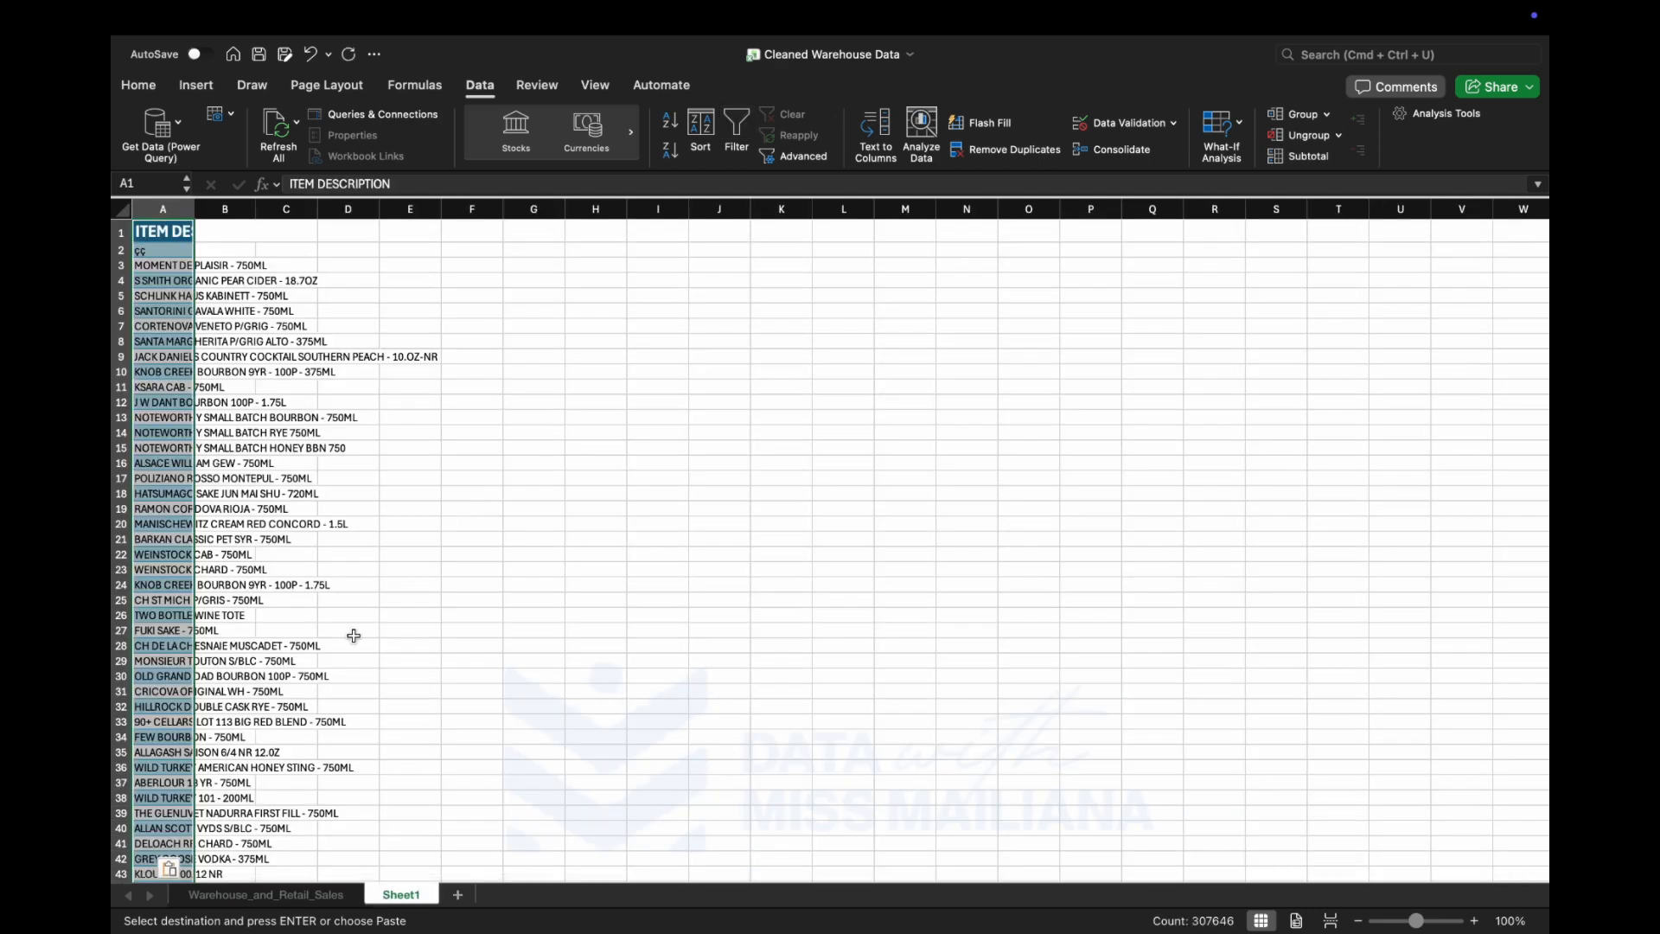
{"action": "left_click", "coordinate": [173, 868]}
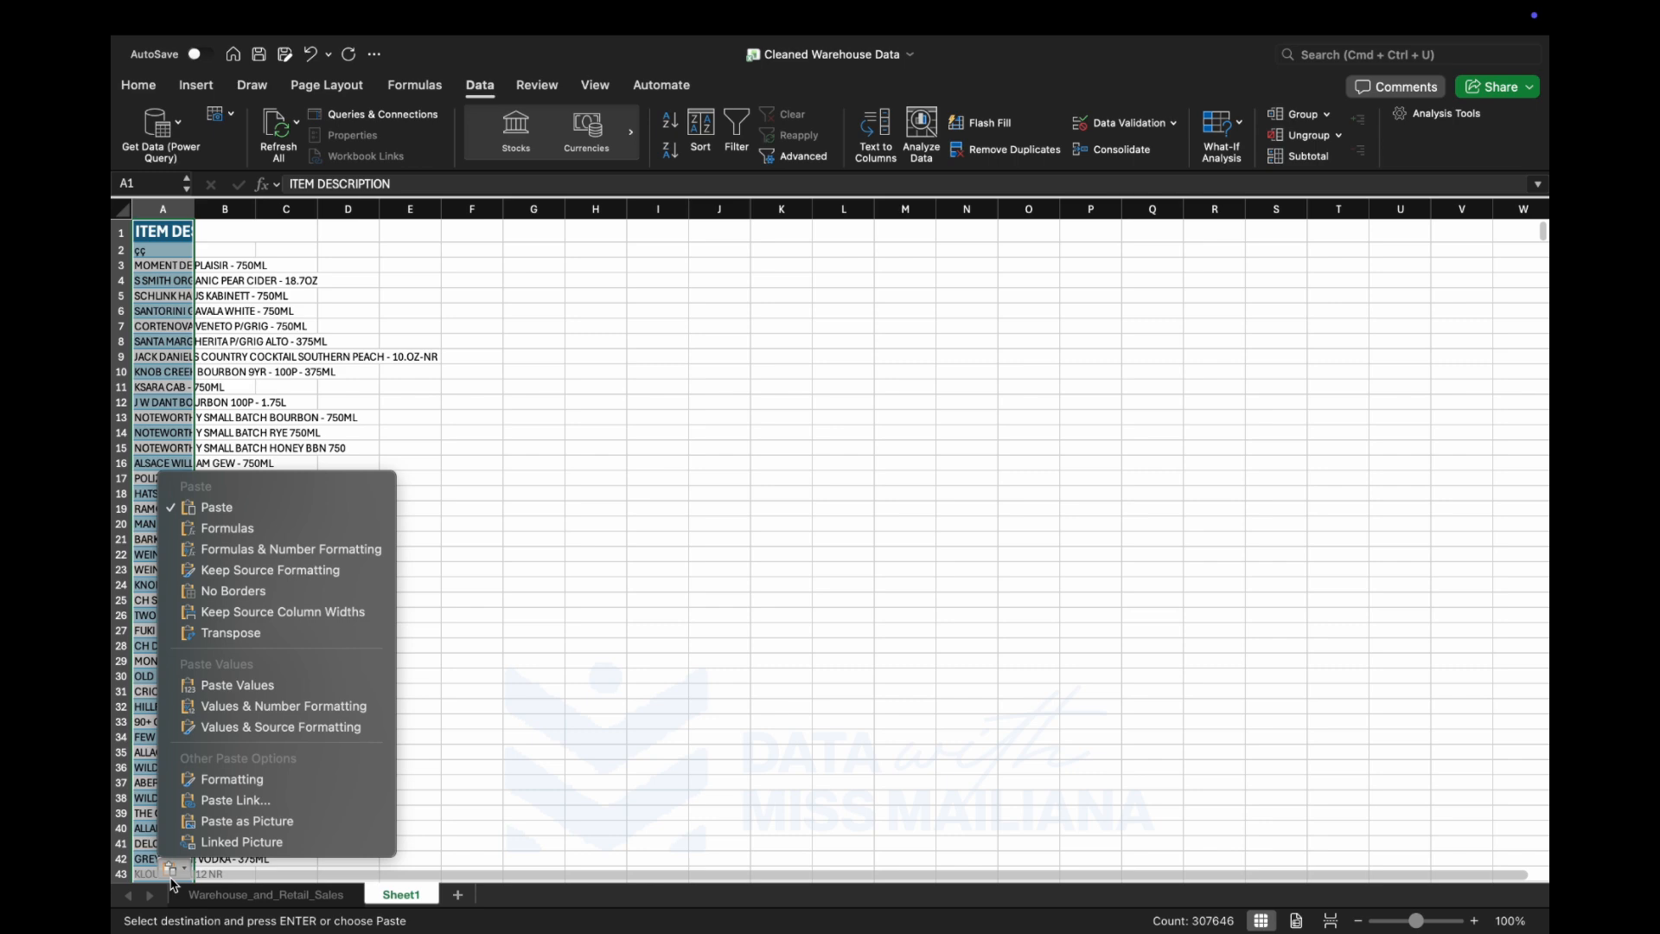
{"action": "left_click", "coordinate": [256, 683]}
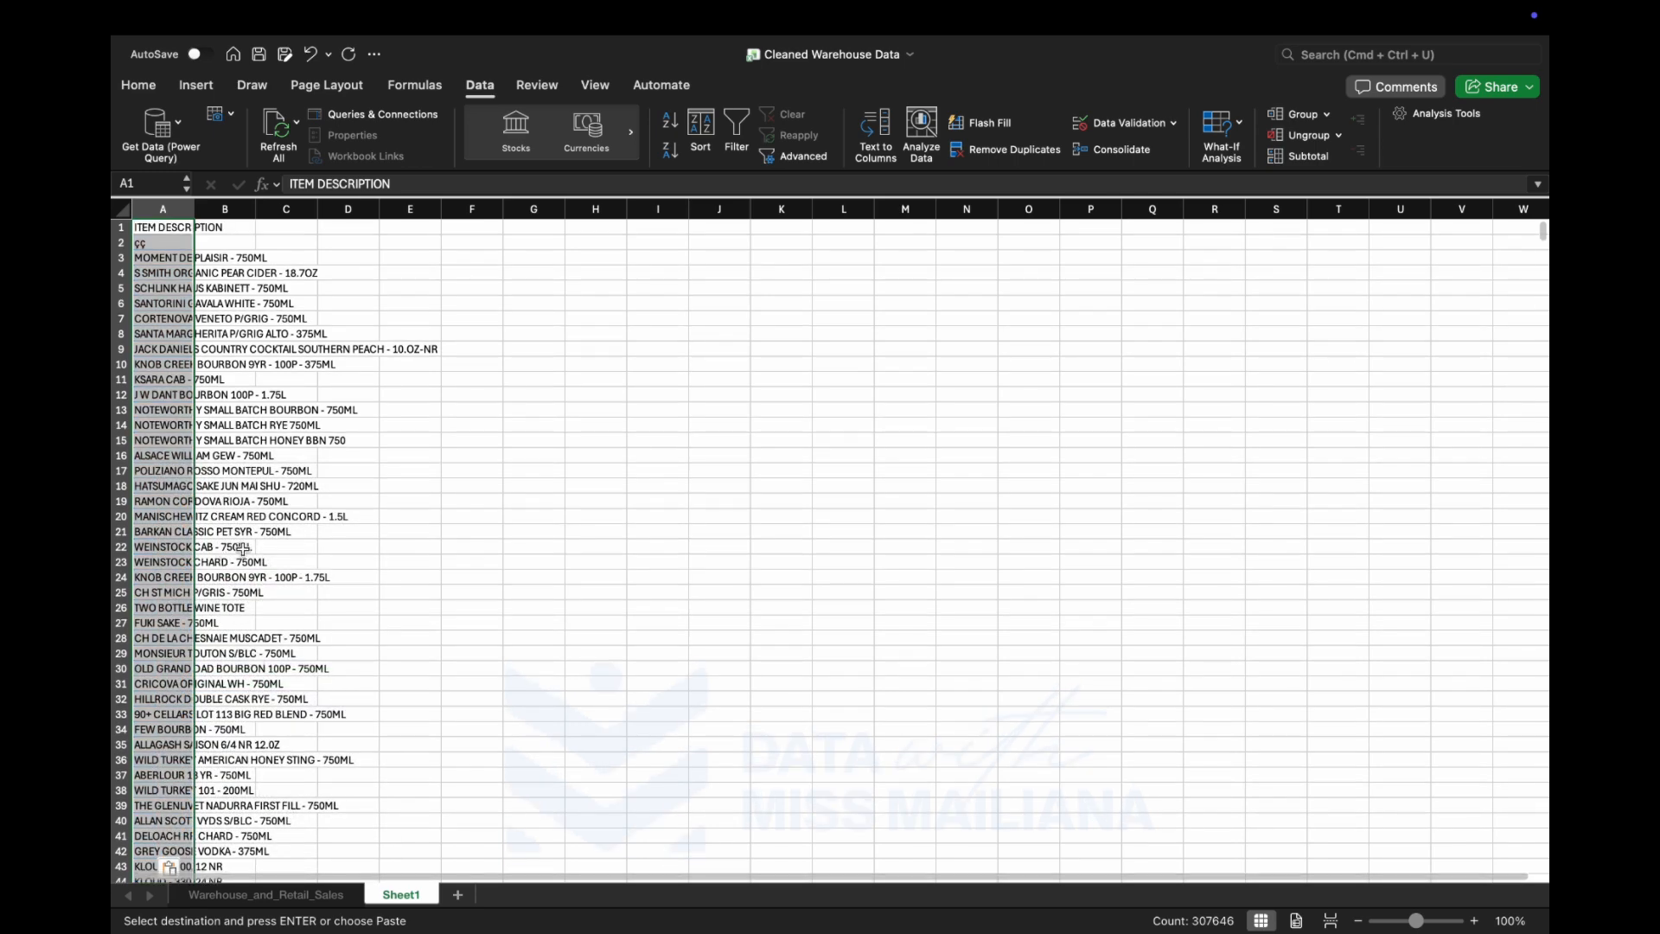
Widen column A of the new sheet so that most item descriptions fit inside it.
{"action": "left_click", "coordinate": [294, 528]}
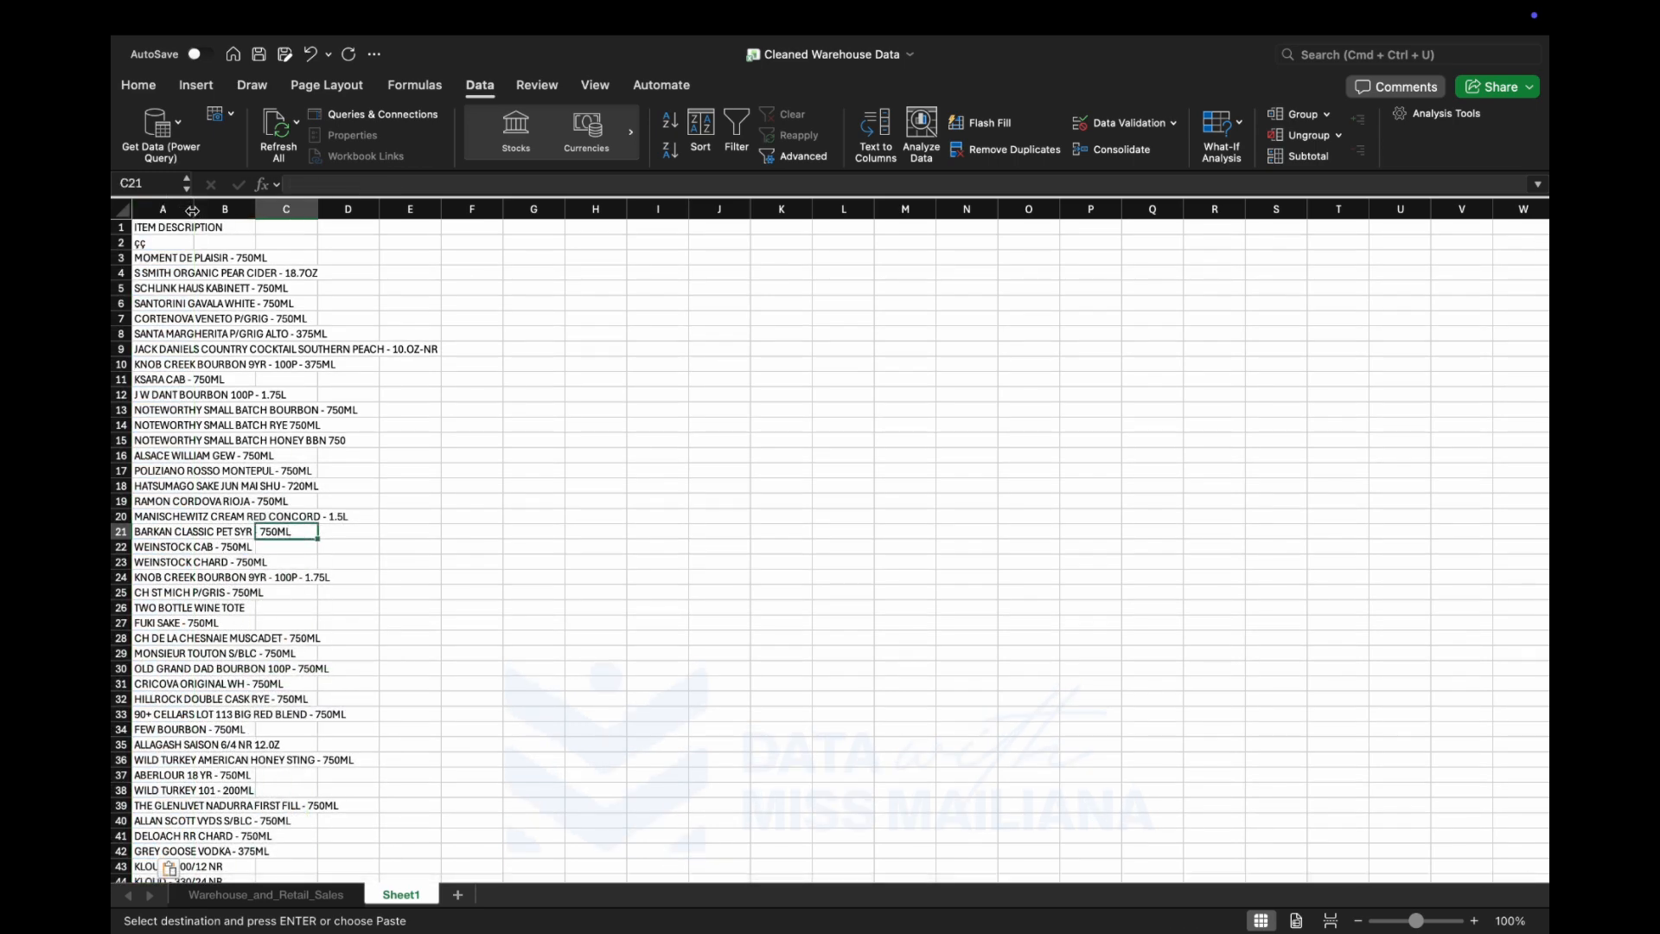
{"action": "left_click_drag", "start_coordinate": [191, 210], "coordinate": [430, 210]}
{"action": "left_click", "coordinate": [306, 208]}
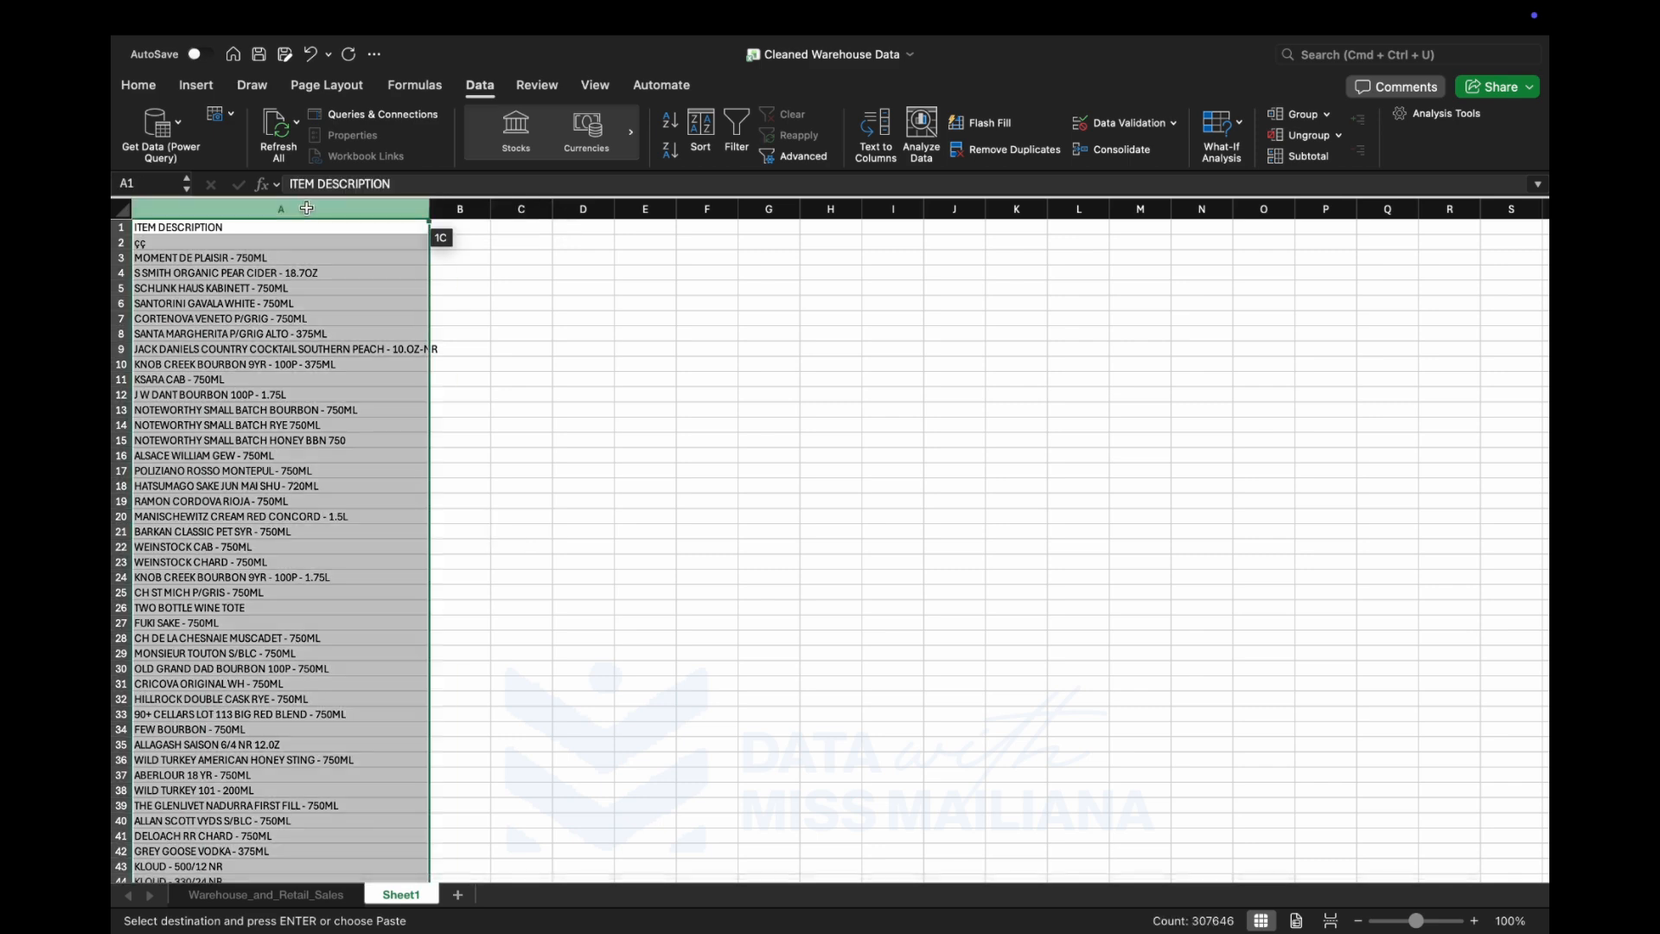
{"action": "scroll", "coordinate": [309, 273], "scroll_direction": "up", "scroll_amount": 5, "text": "ctrl"}
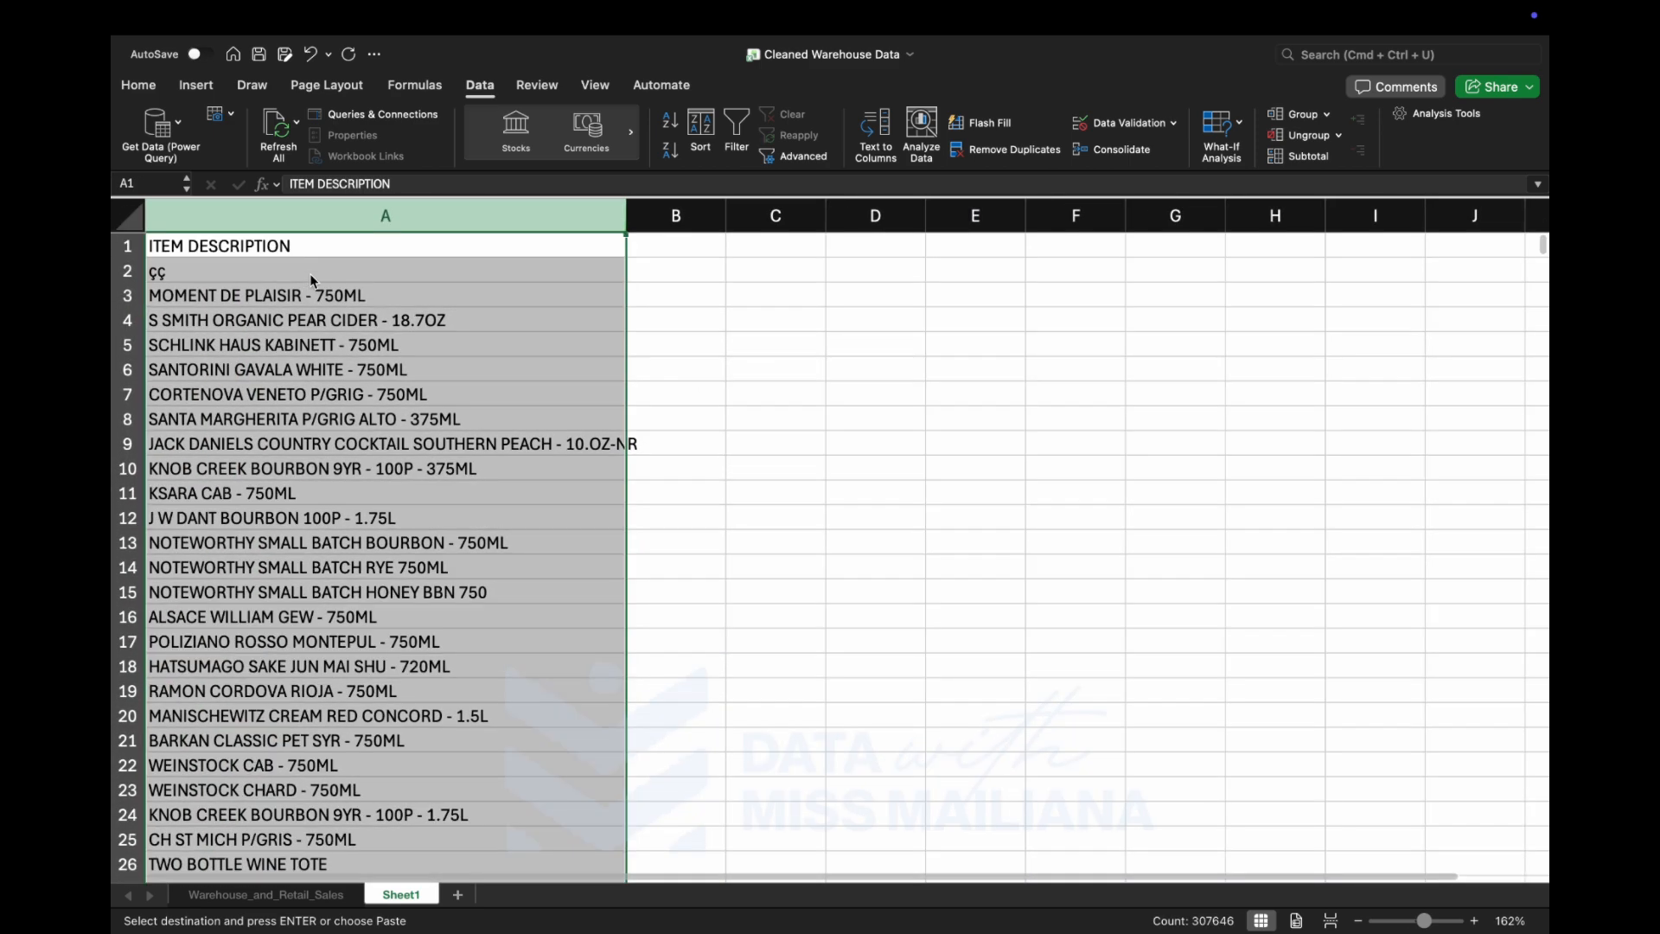
{"action": "left_click", "coordinate": [310, 273]}
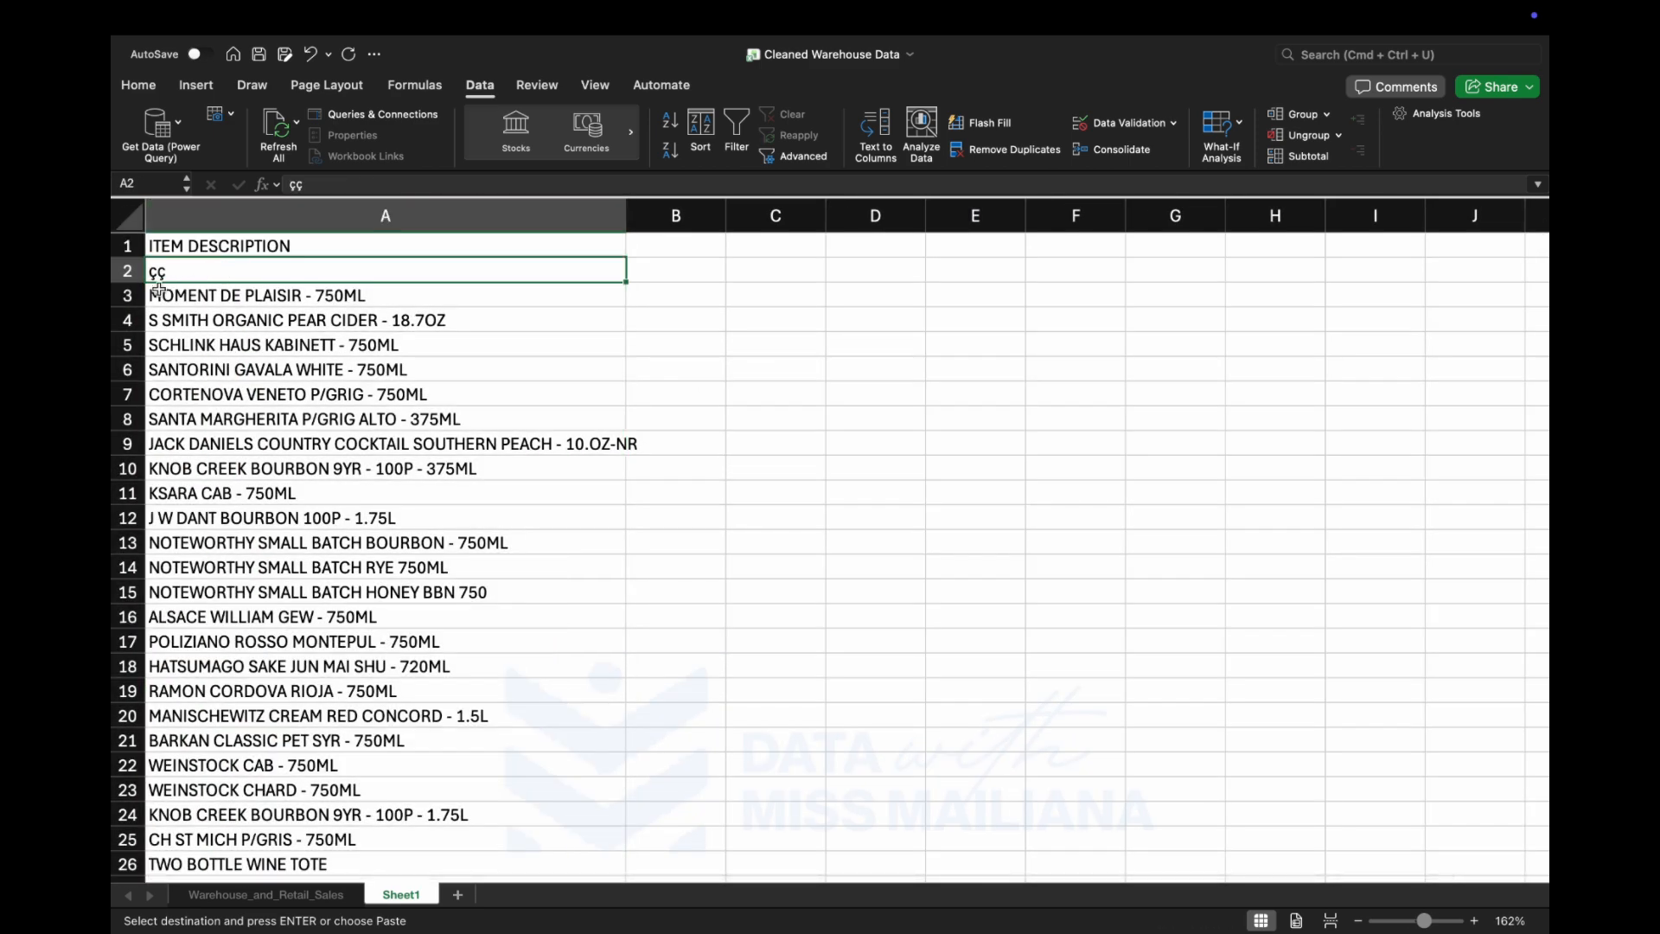
Add a filter to the ITEM DESCRIPTION column in the new sheet and open its list of values.
{"action": "left_click", "coordinate": [289, 219]}
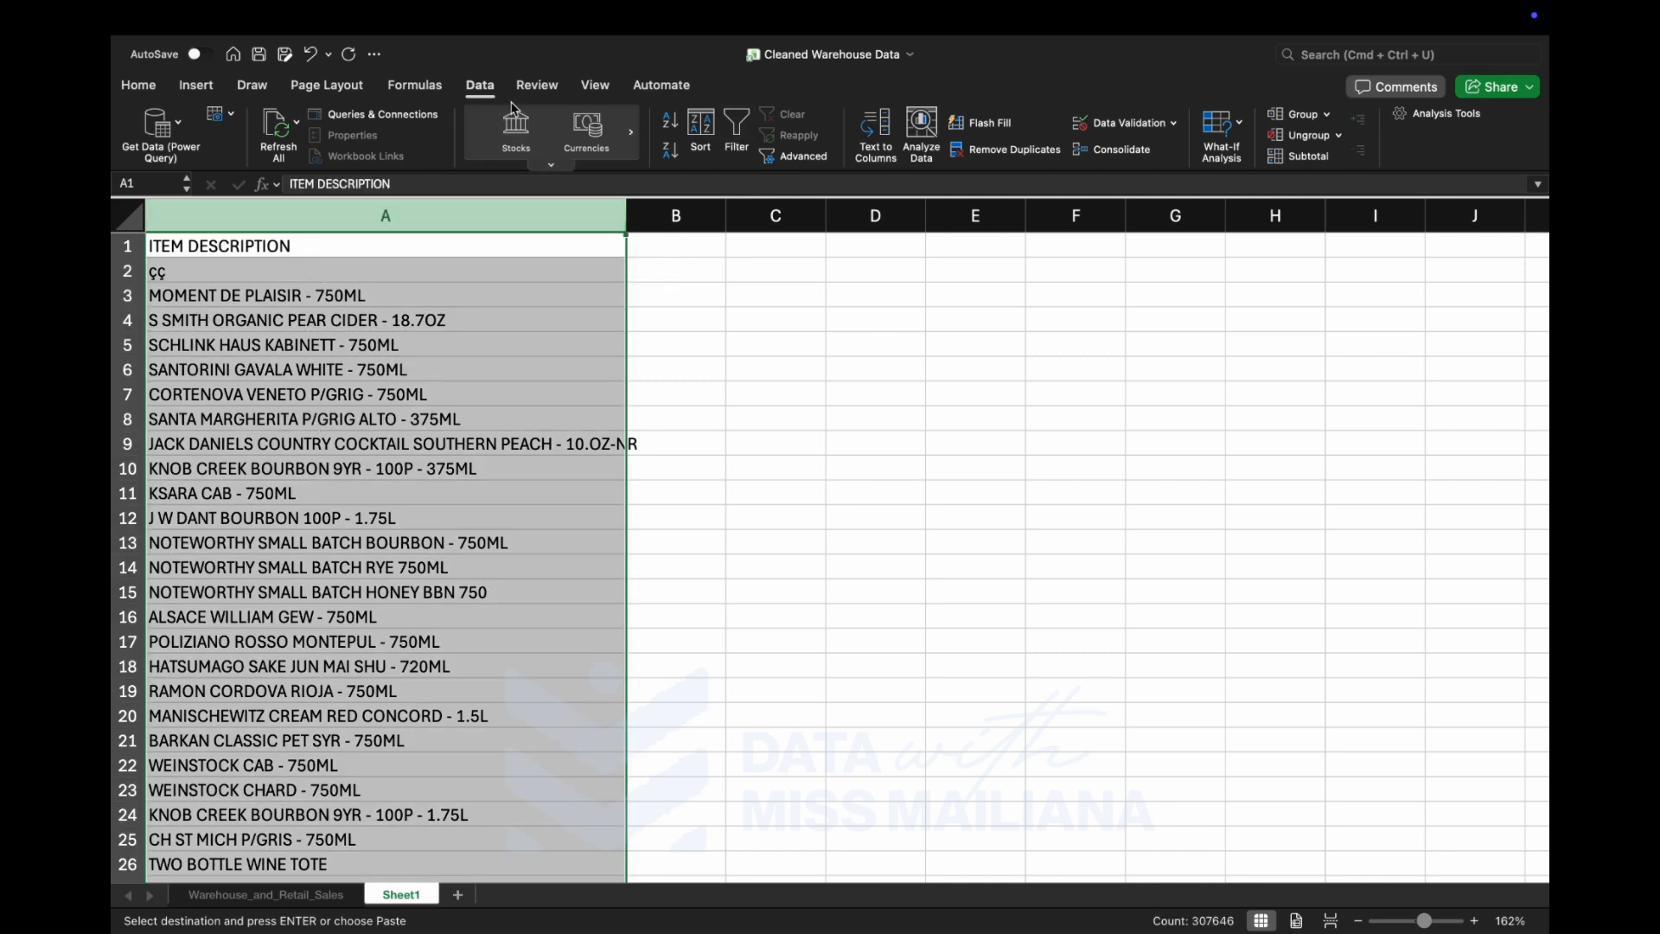
{"action": "left_click", "coordinate": [736, 129]}
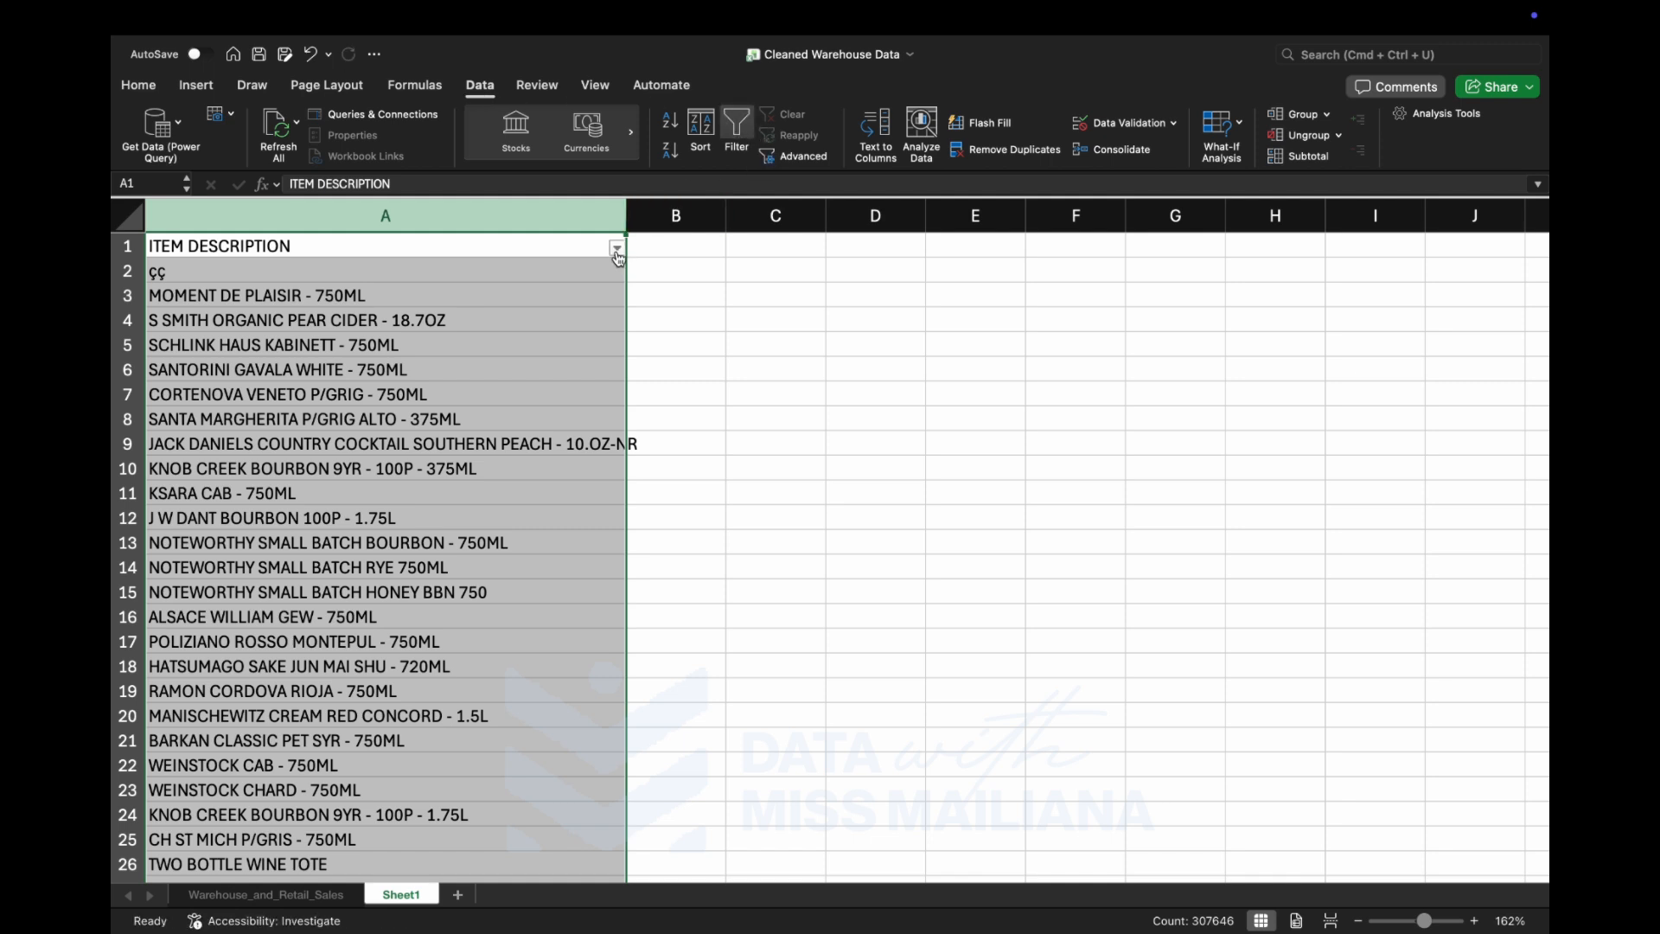
{"action": "left_click", "coordinate": [618, 251]}
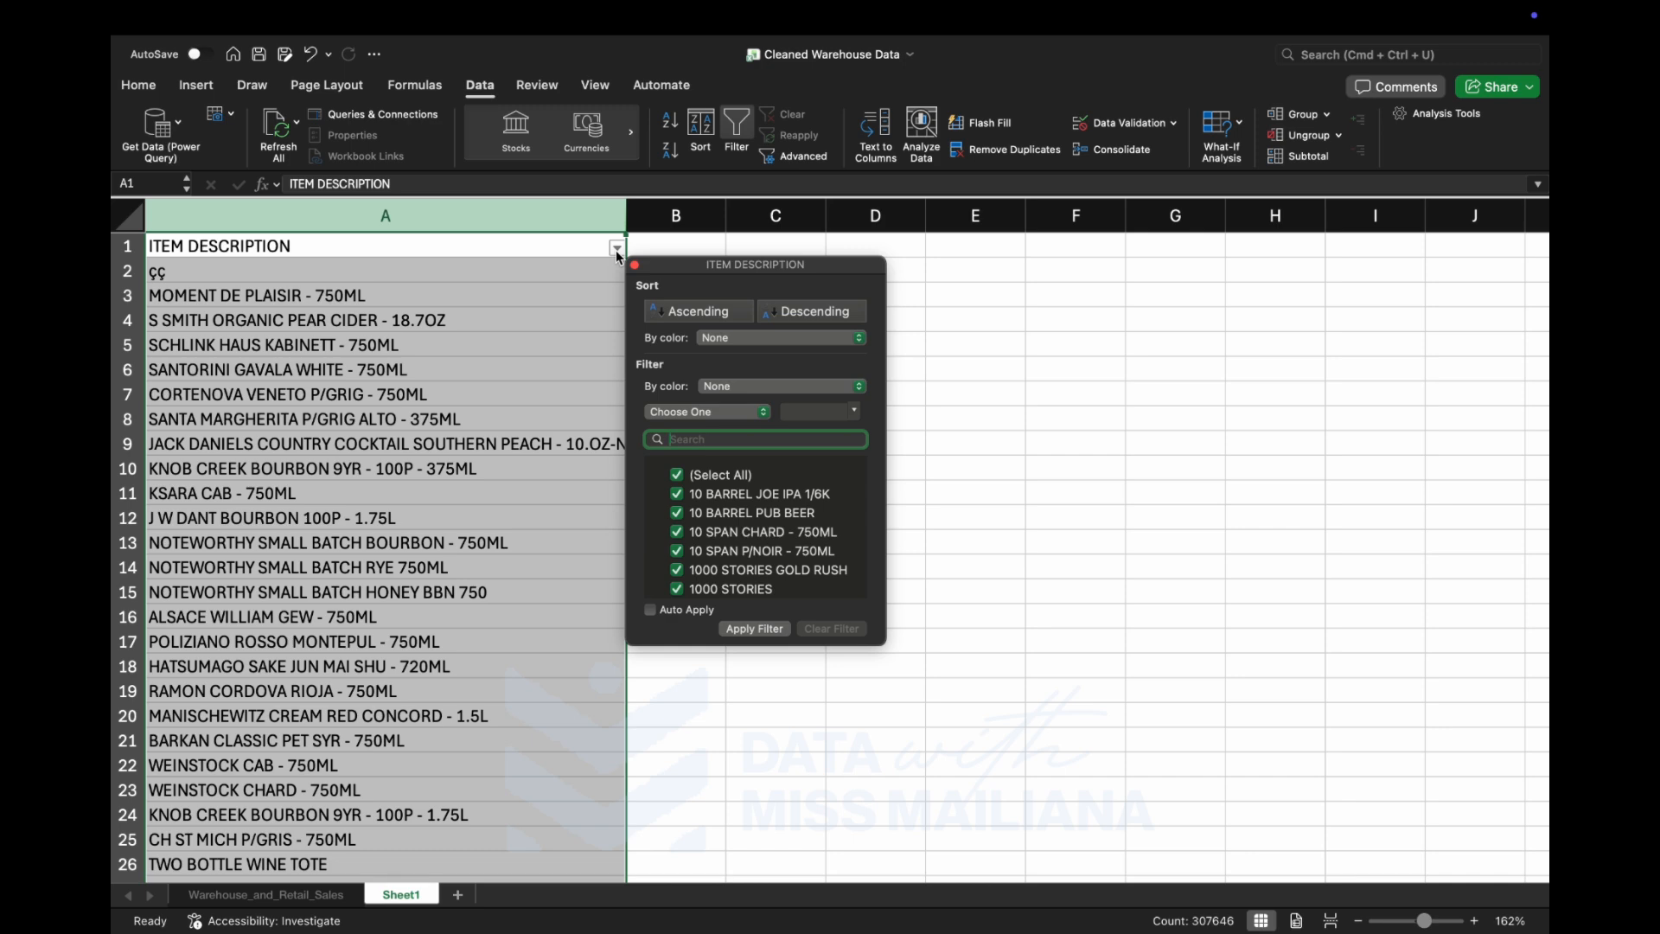
Return to the Warehouse_and_Retail_Sales sheet and examine the distinct values in the YEAR and MONTH filter lists.
{"action": "left_click", "coordinate": [315, 894]}
{"action": "left_click", "coordinate": [644, 390]}
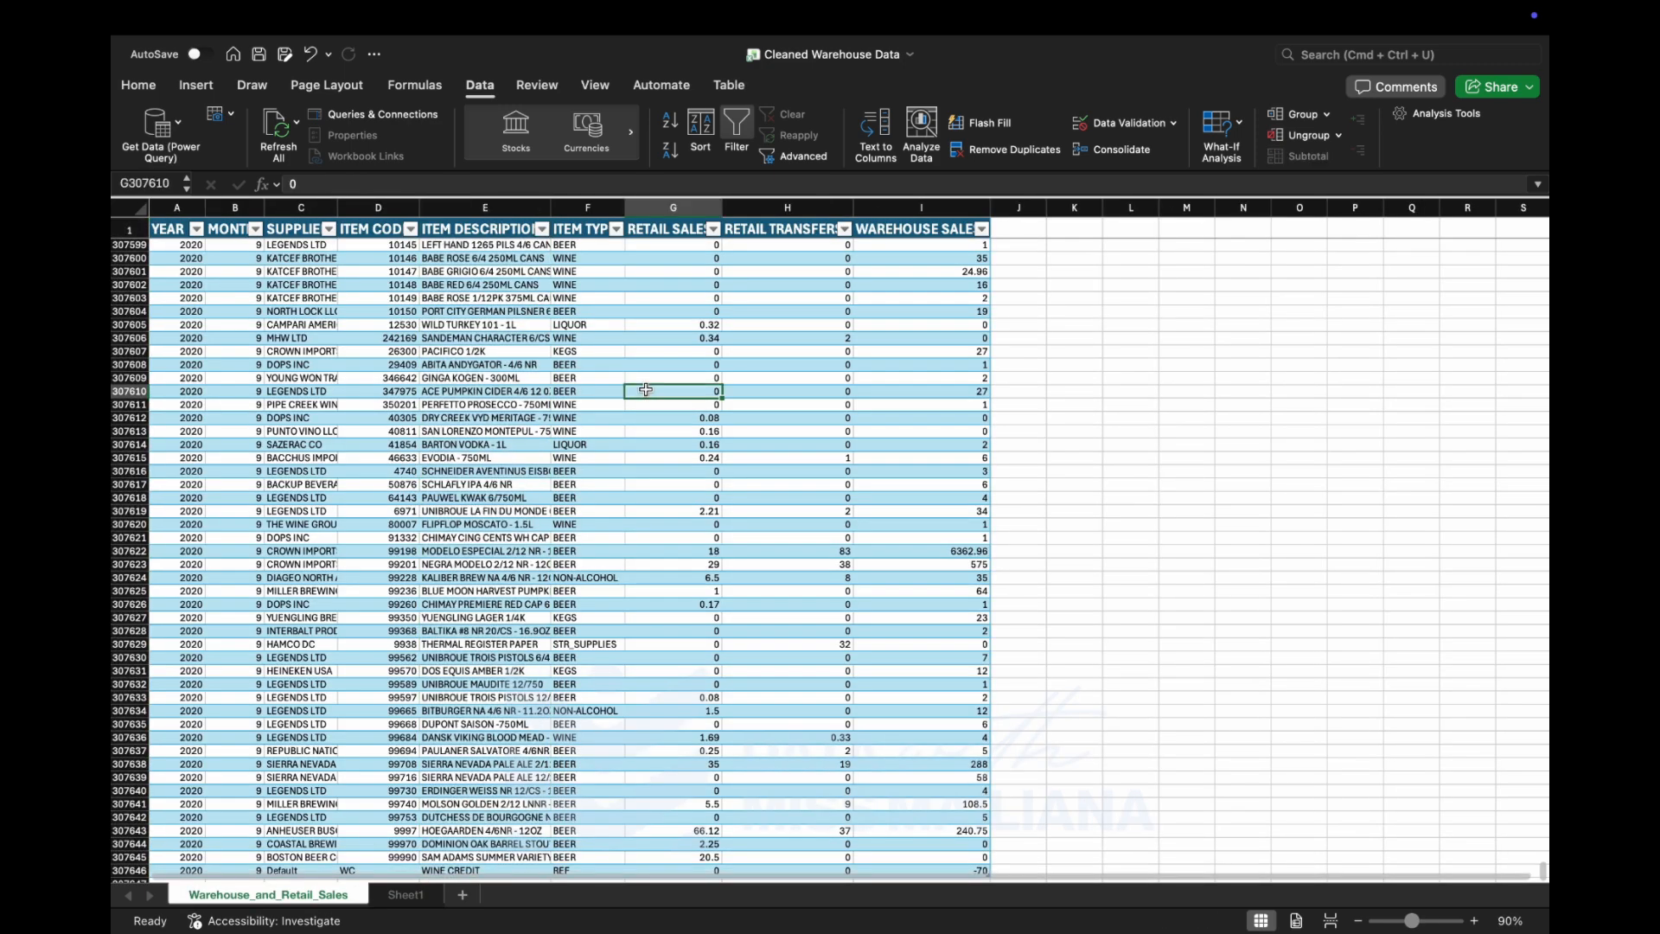
{"action": "scroll", "coordinate": [600, 473], "scroll_direction": "up", "scroll_amount": 10}
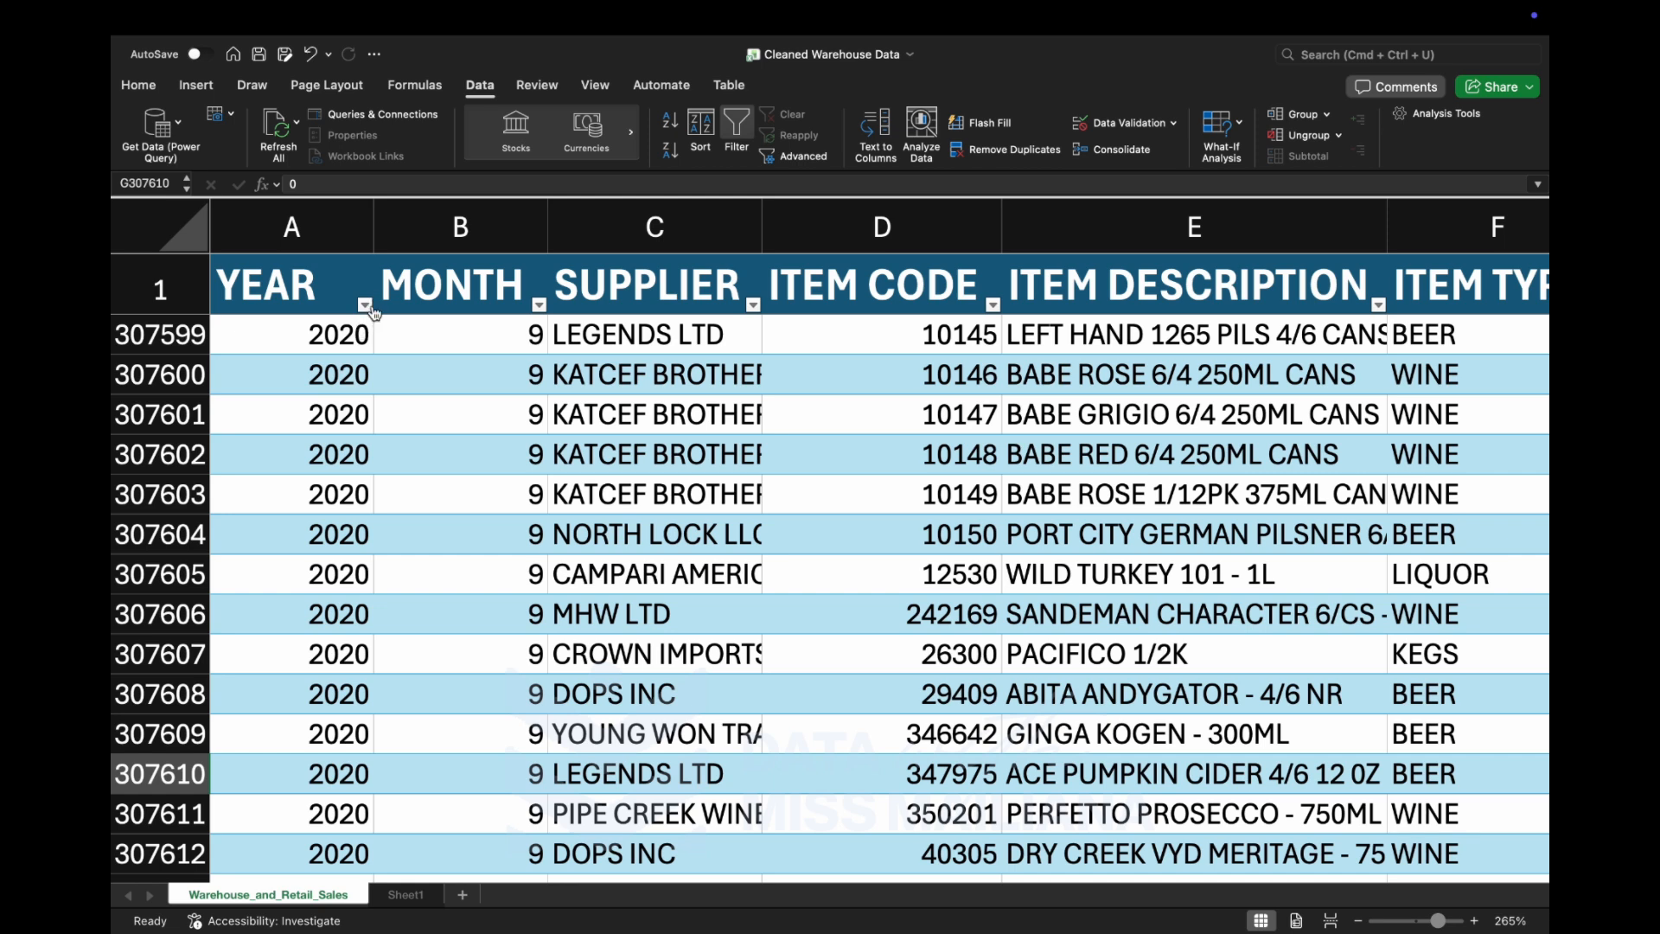
{"action": "left_click", "coordinate": [365, 306]}
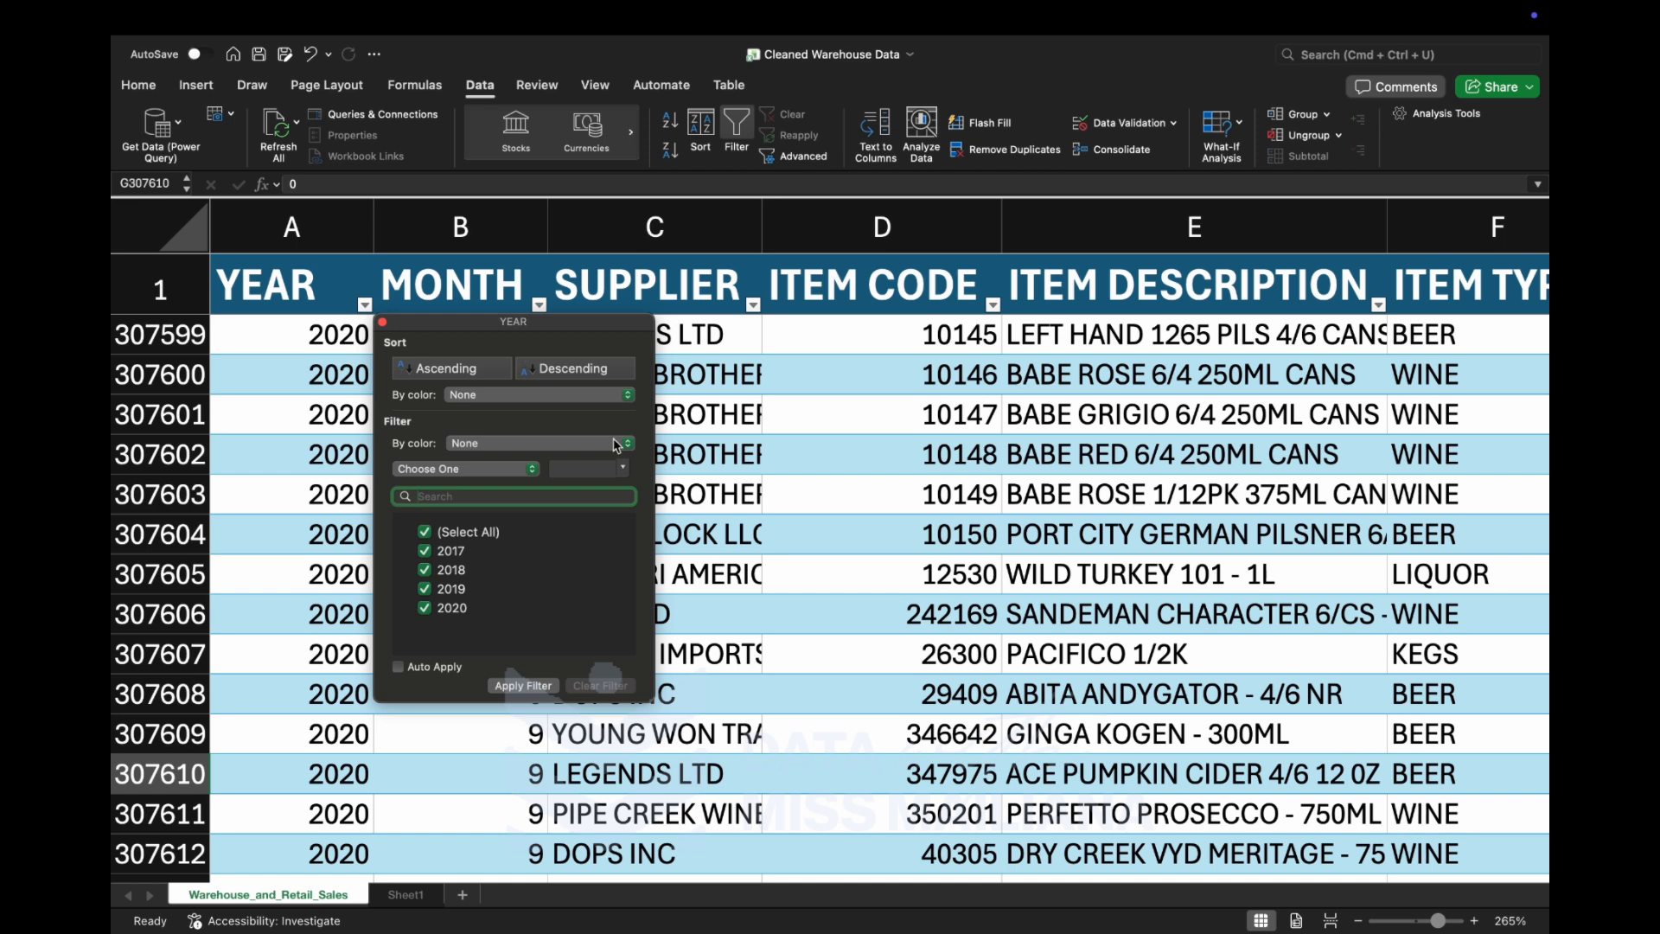
{"action": "left_click", "coordinate": [719, 396]}
{"action": "left_click", "coordinate": [538, 305]}
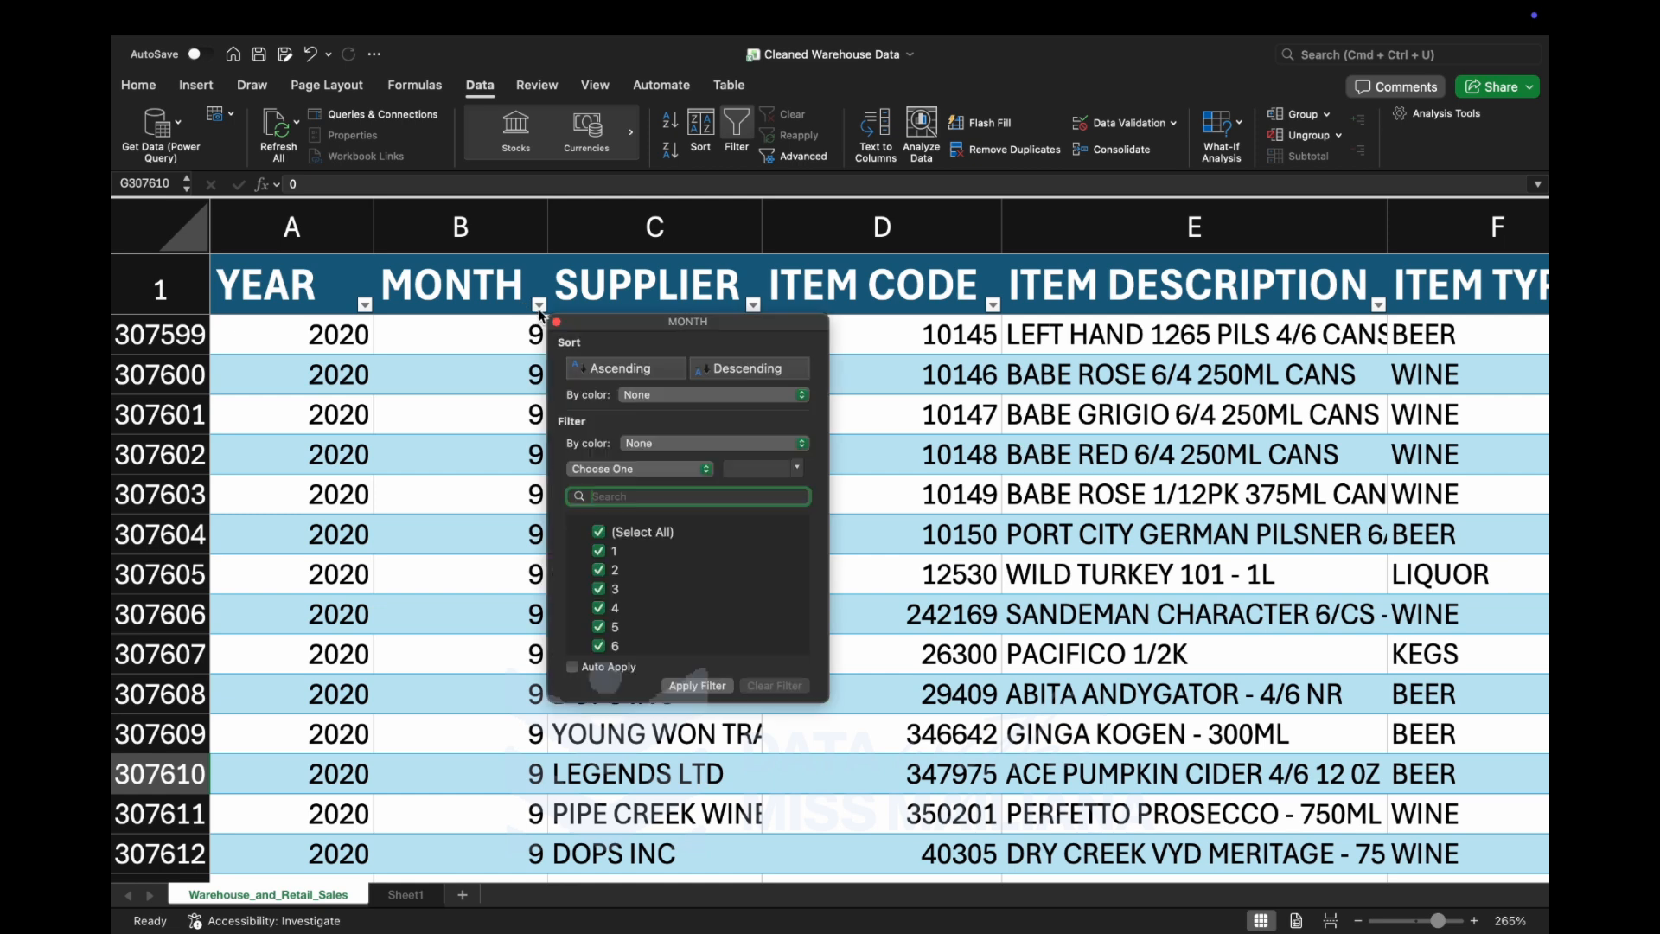
{"action": "scroll", "coordinate": [654, 581], "scroll_direction": "up", "scroll_amount": 3}
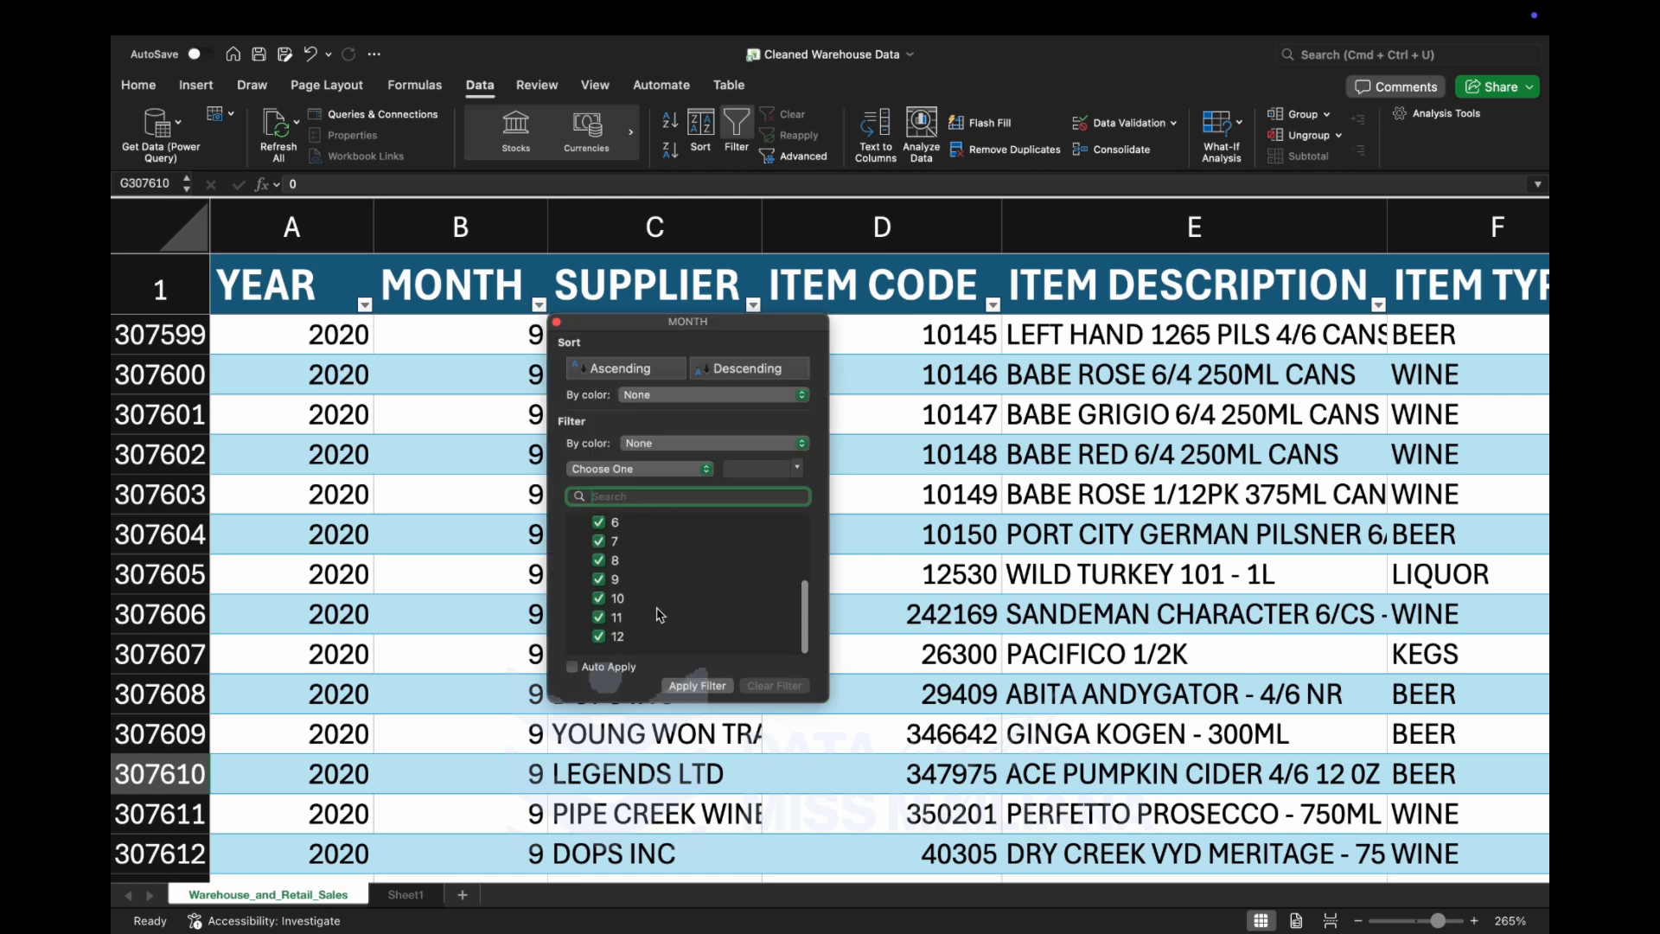
{"action": "scroll", "coordinate": [659, 622], "scroll_direction": "down", "scroll_amount": 5}
{"action": "left_click", "coordinate": [900, 585]}
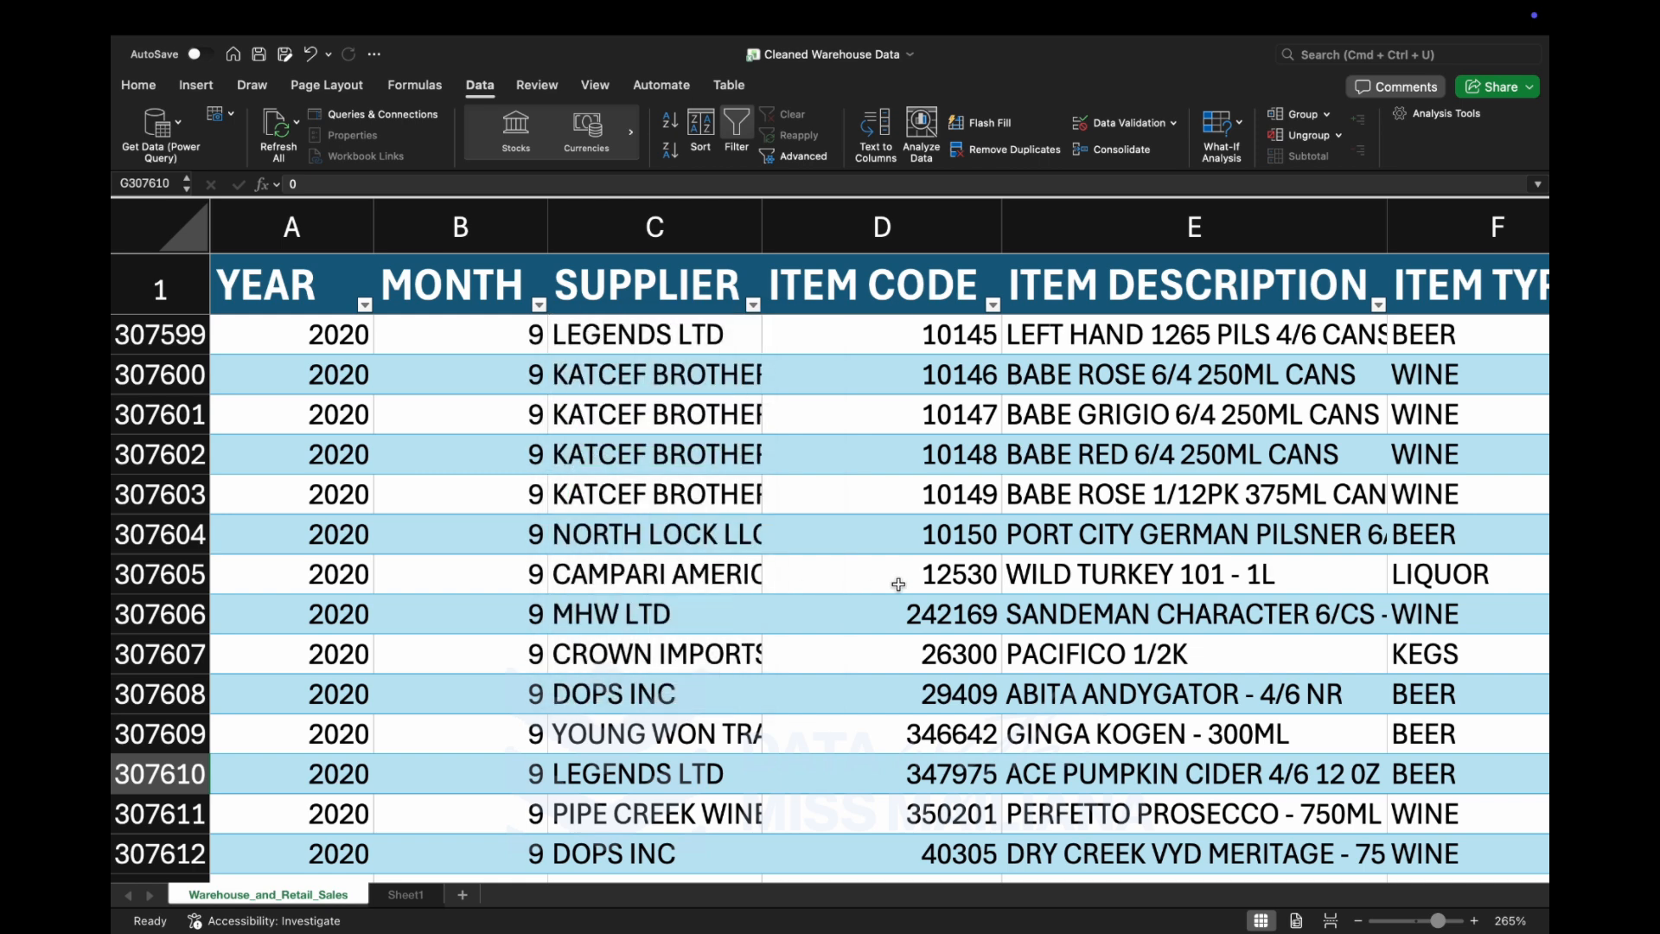
Examine the distinct values in the SUPPLIER and ITEM CODE filter lists, leaving both columns unfiltered.
{"action": "left_click", "coordinate": [753, 306]}
{"action": "scroll", "coordinate": [801, 646], "scroll_direction": "down", "scroll_amount": 5}
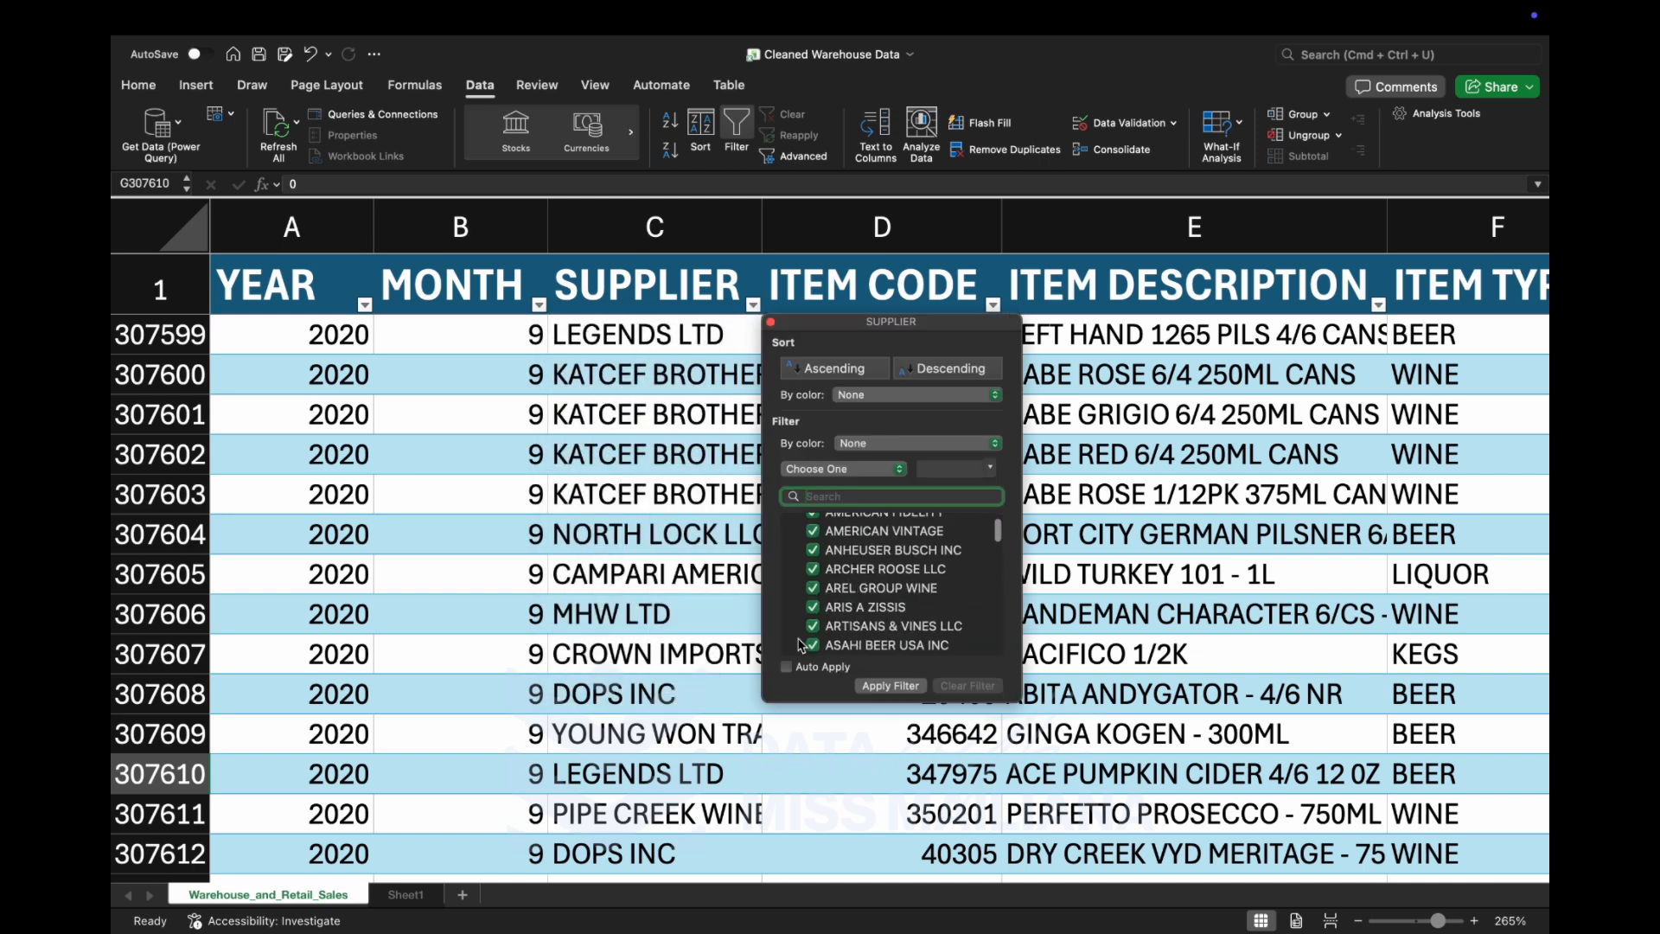
{"action": "scroll", "coordinate": [802, 646], "scroll_direction": "down", "scroll_amount": 10}
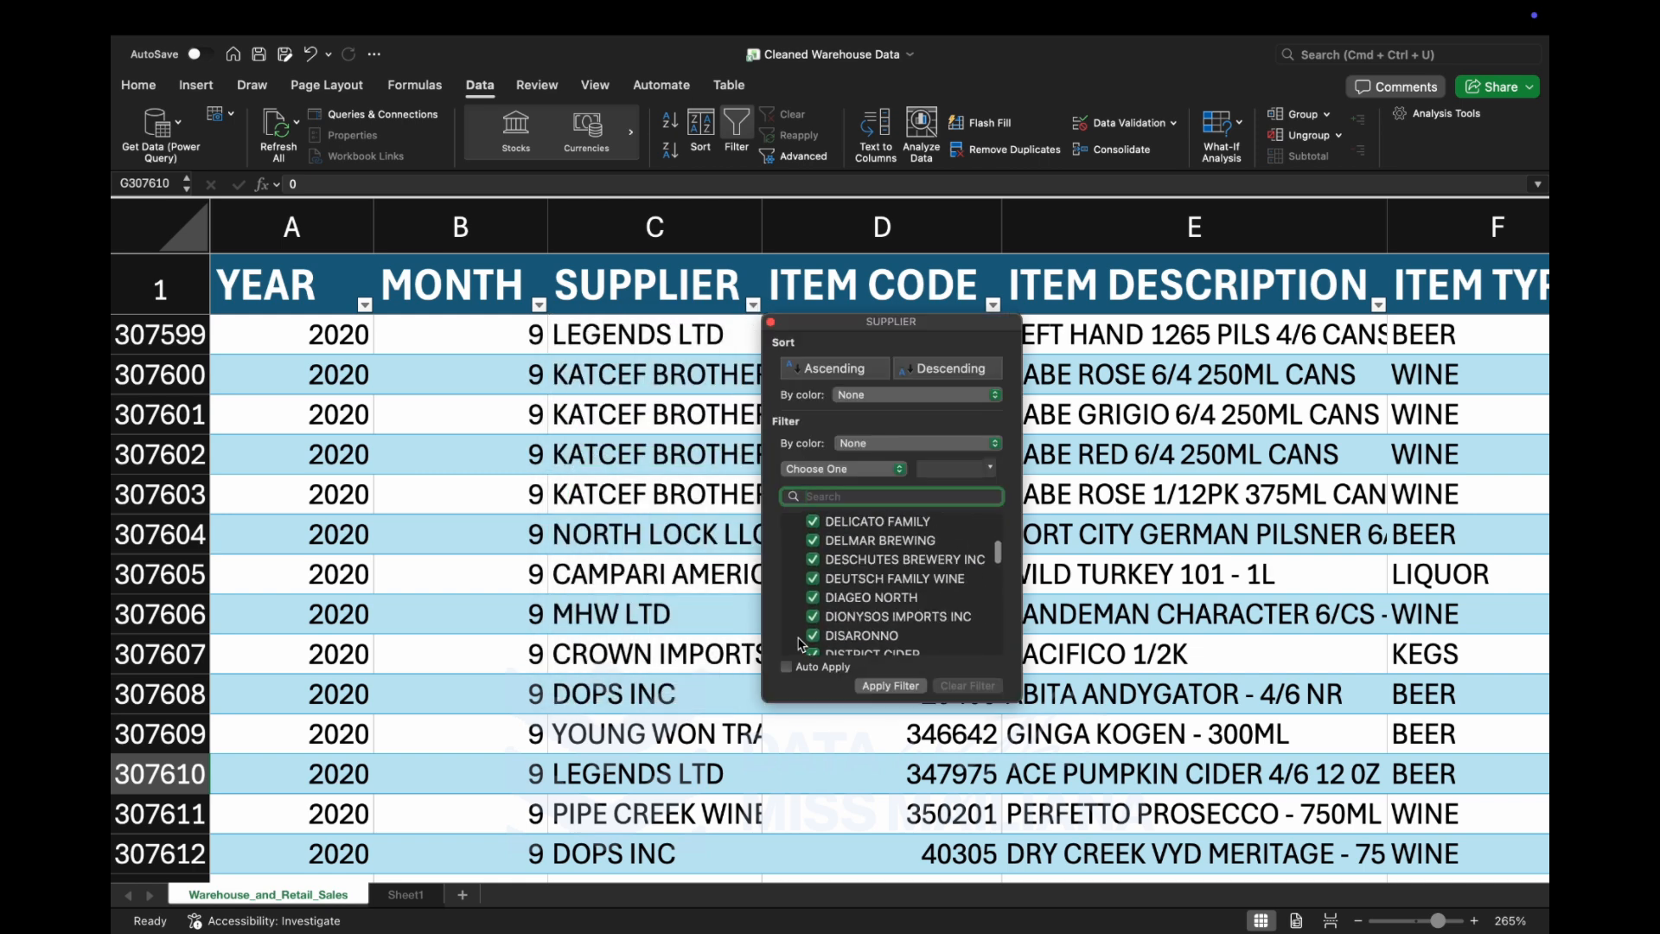
{"action": "scroll", "coordinate": [803, 640], "scroll_direction": "down", "scroll_amount": 3}
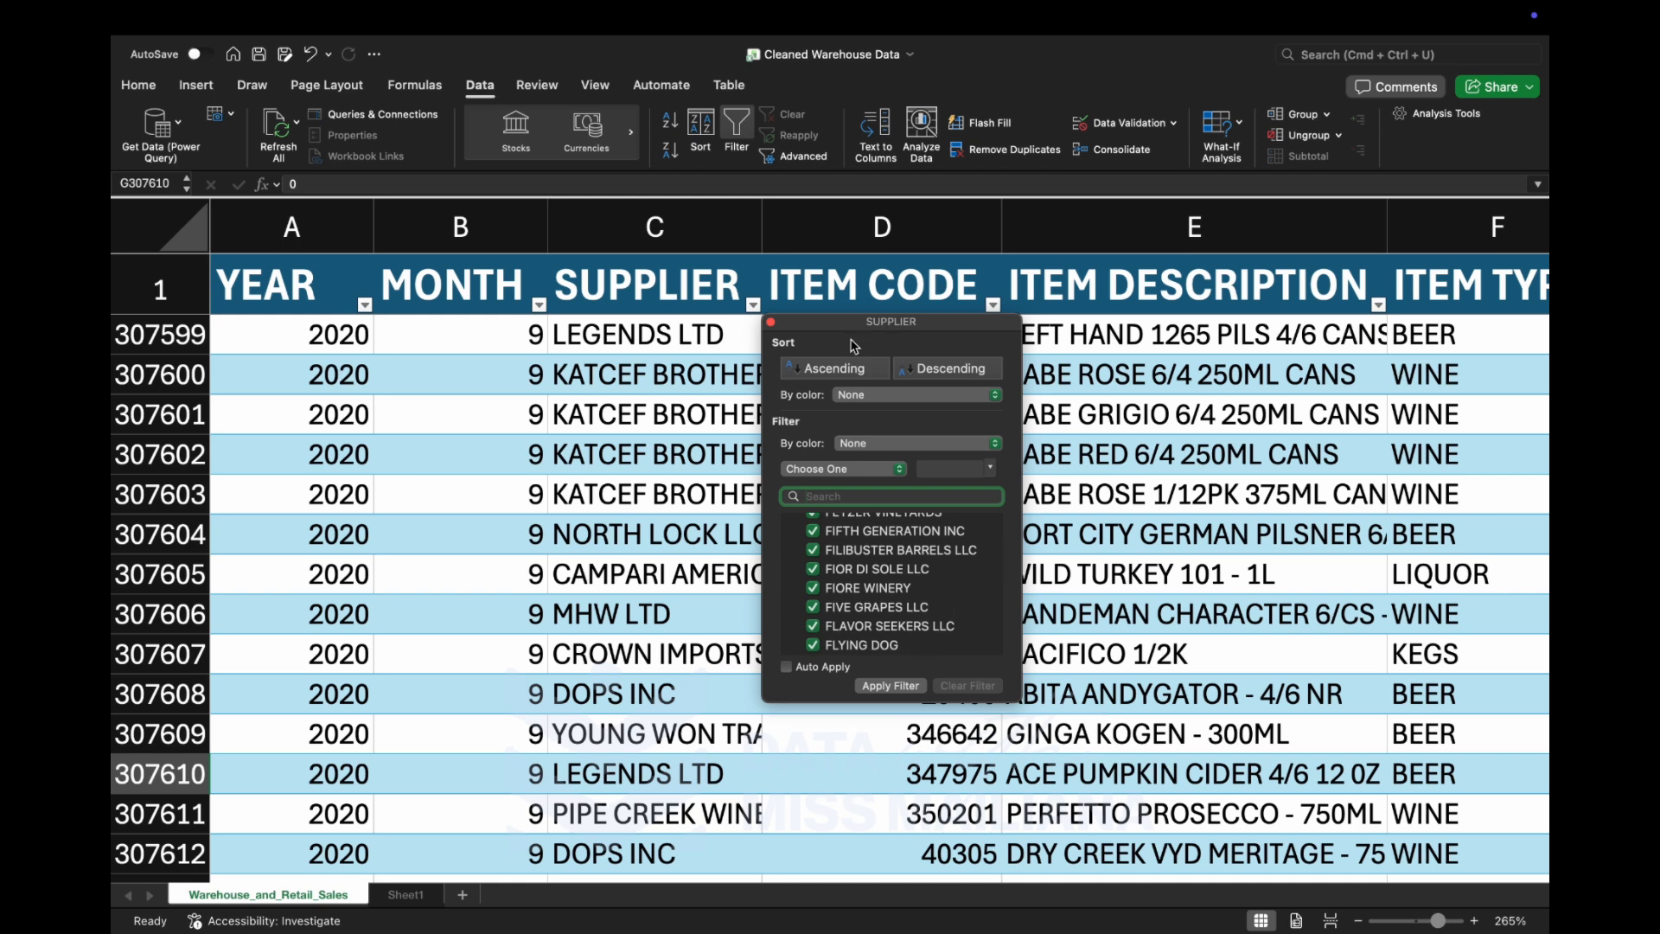
{"action": "left_click", "coordinate": [770, 321]}
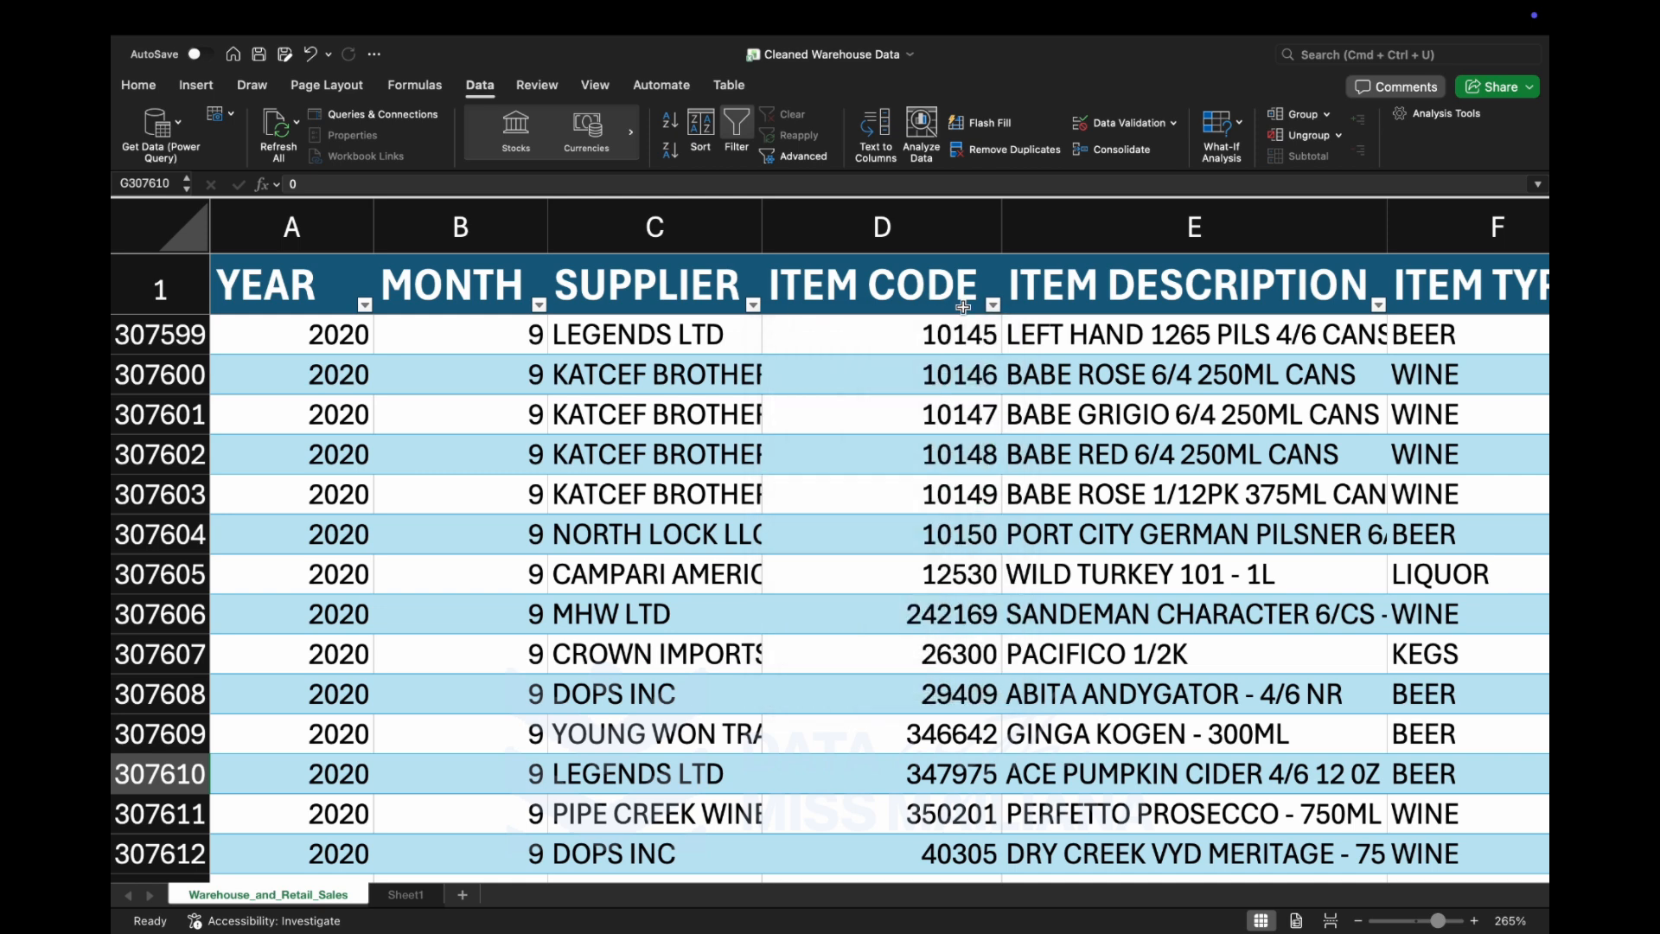
{"action": "left_click", "coordinate": [992, 307]}
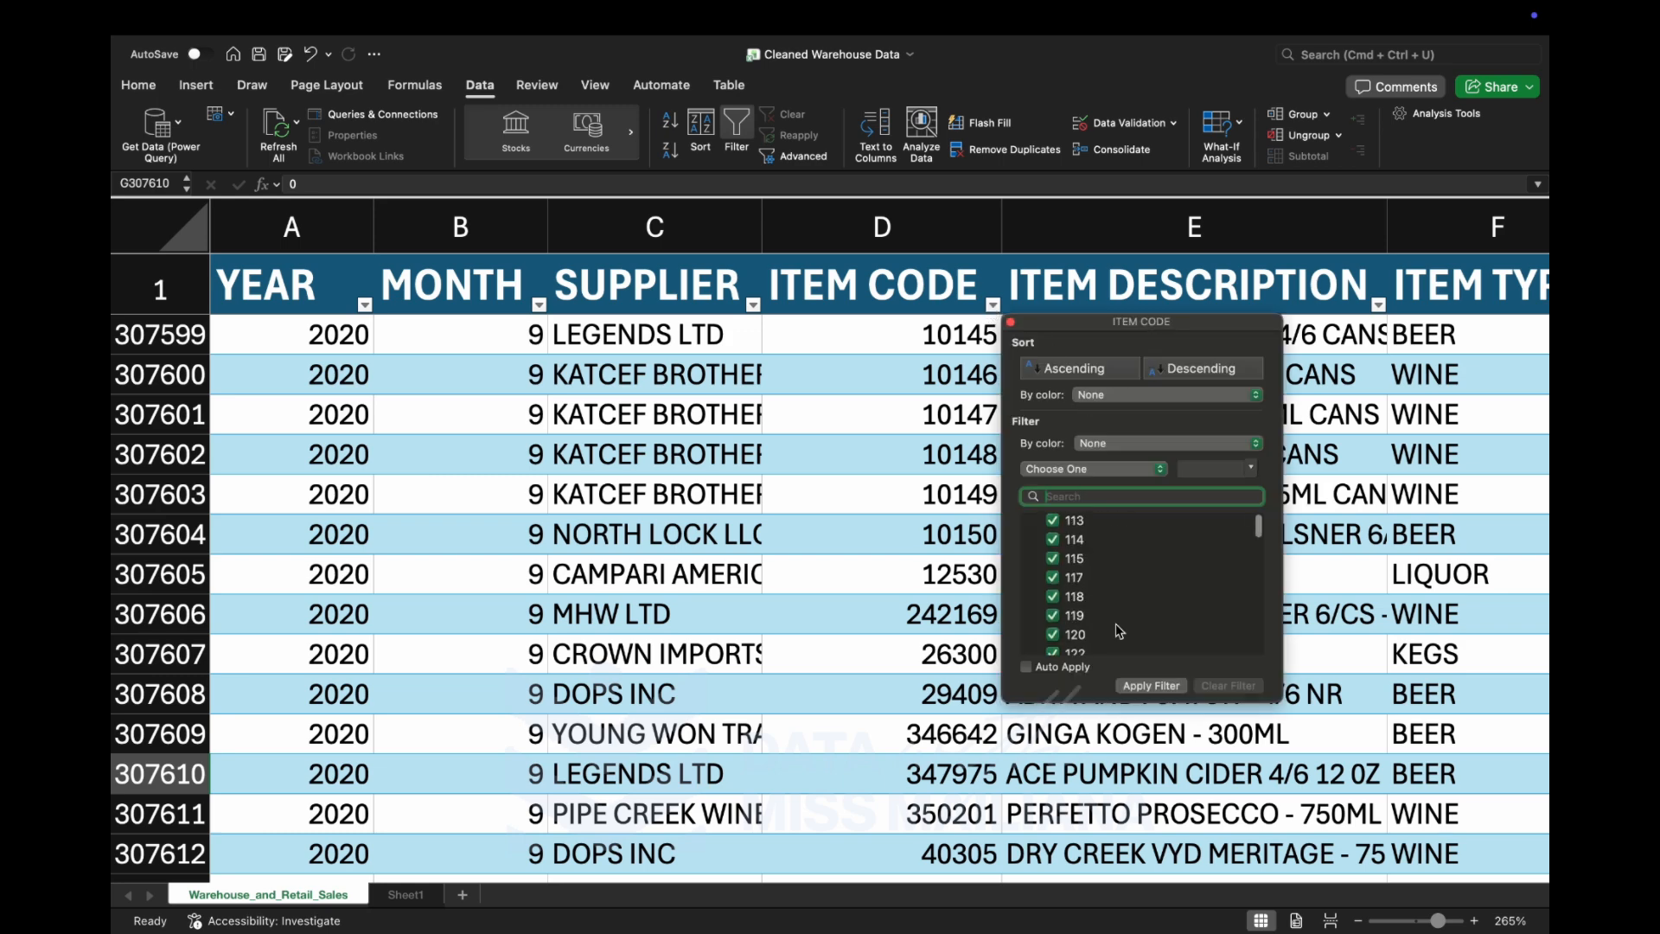
{"action": "left_click", "coordinate": [896, 642]}
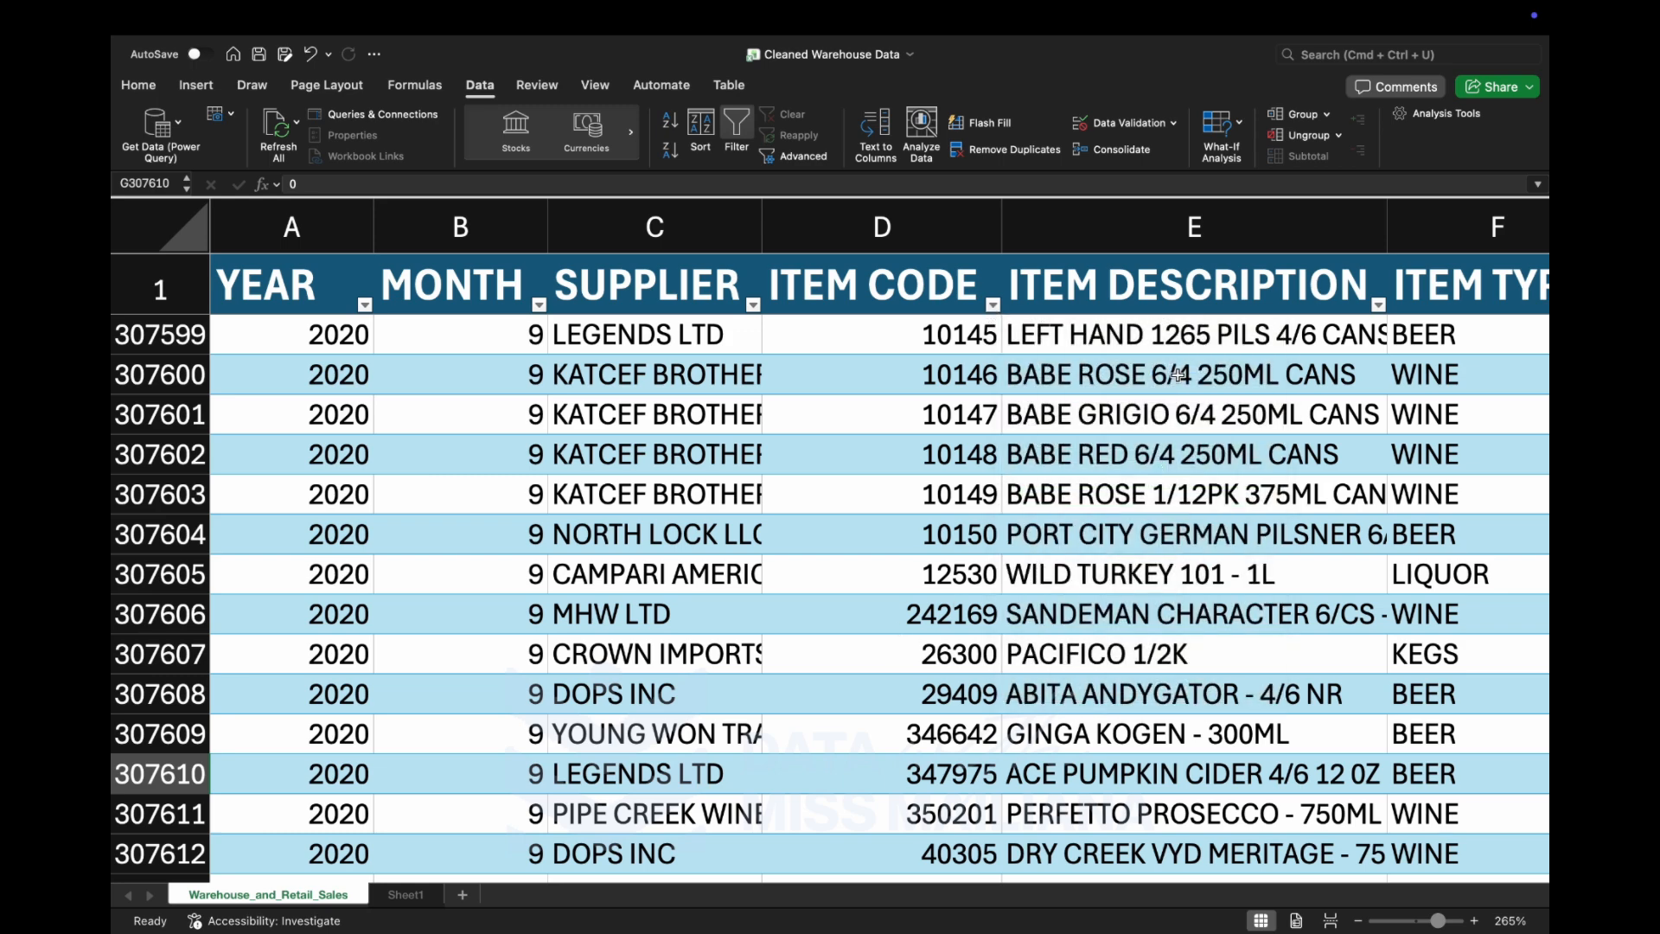
Examine the distinct values in the ITEM DESCRIPTION filter list, leaving the column unfiltered.
{"action": "scroll", "coordinate": [1303, 412], "scroll_direction": "right", "scroll_amount": 3}
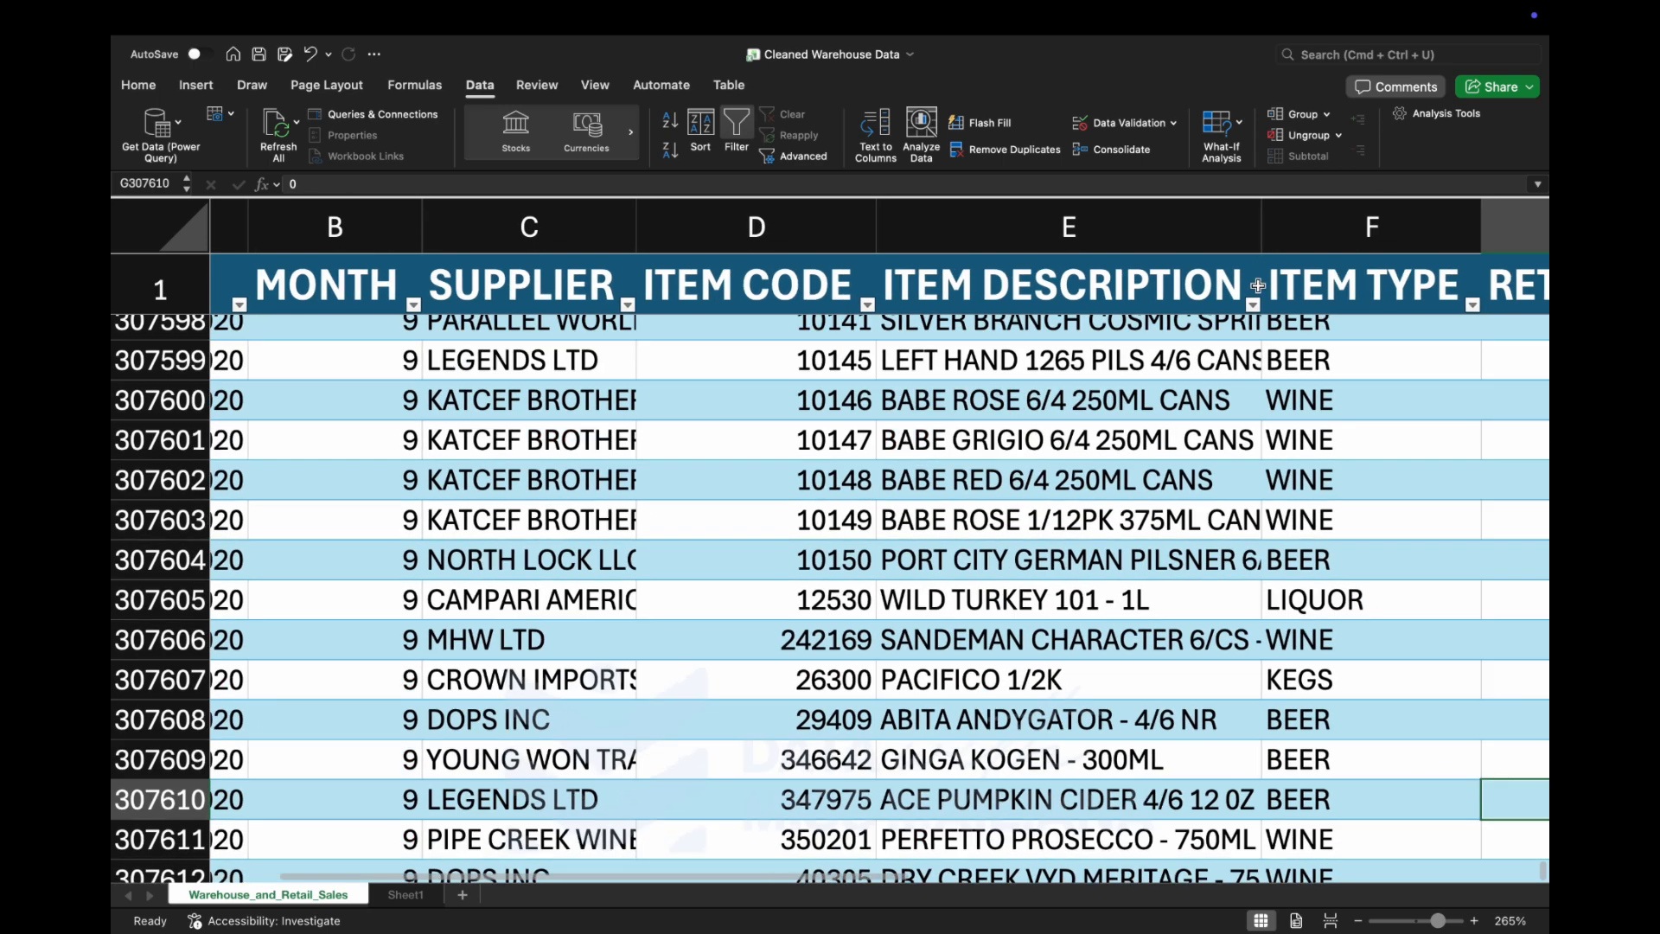
{"action": "left_click", "coordinate": [1256, 305]}
{"action": "scroll", "coordinate": [1354, 594], "scroll_direction": "down", "scroll_amount": 10}
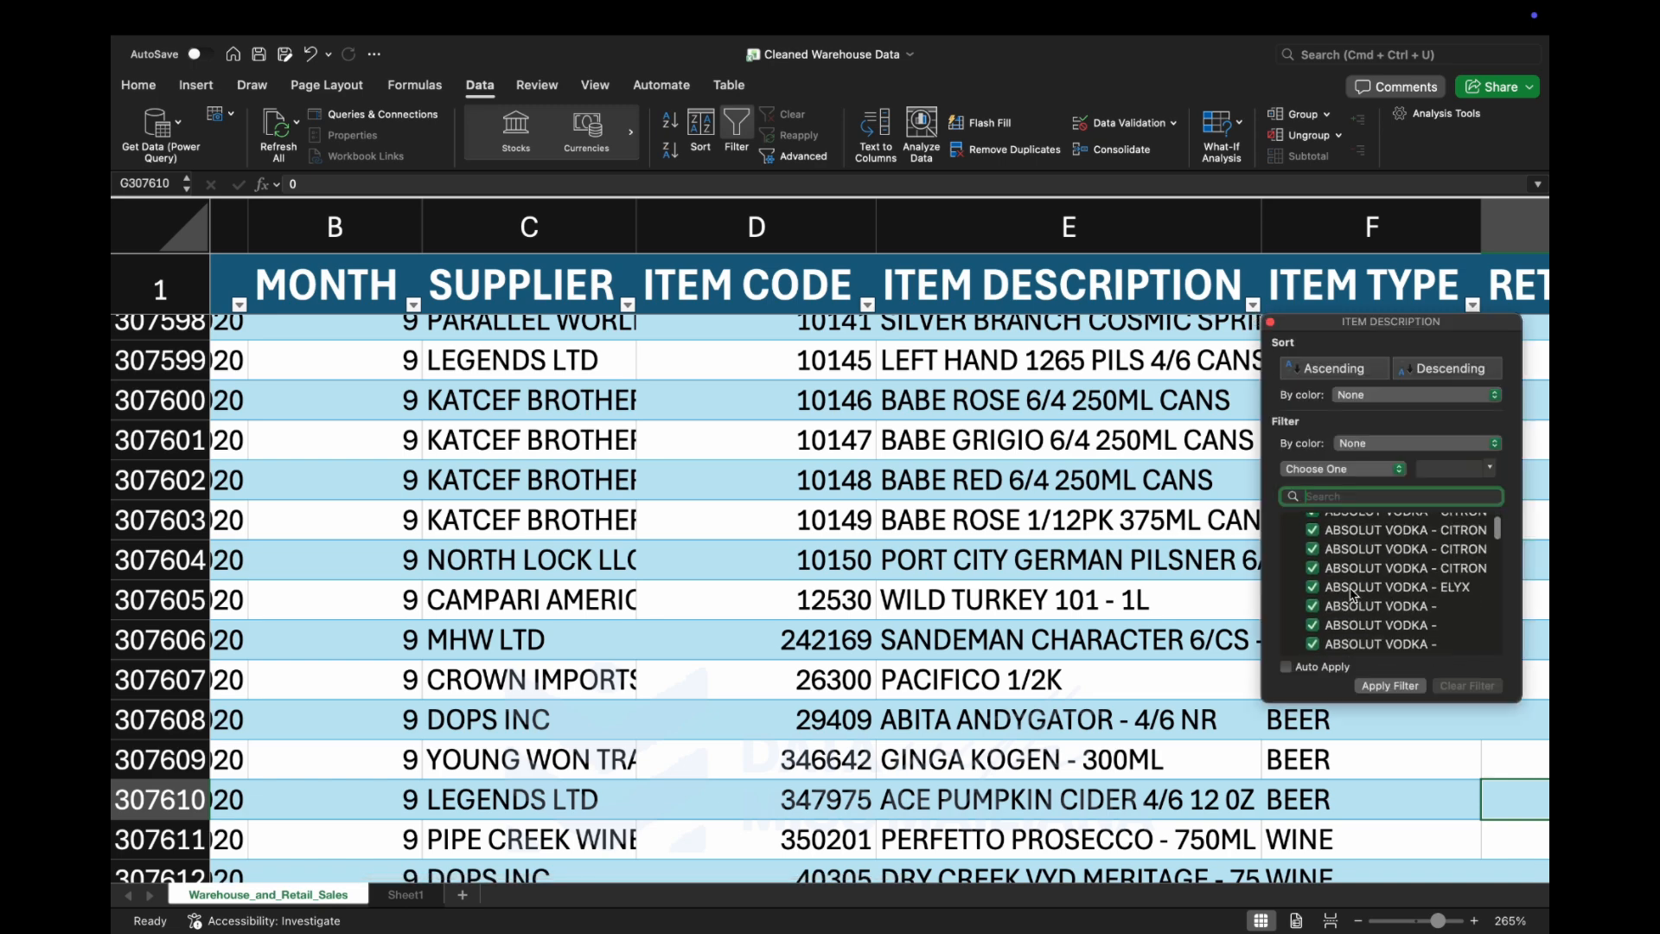
{"action": "left_click", "coordinate": [1108, 630]}
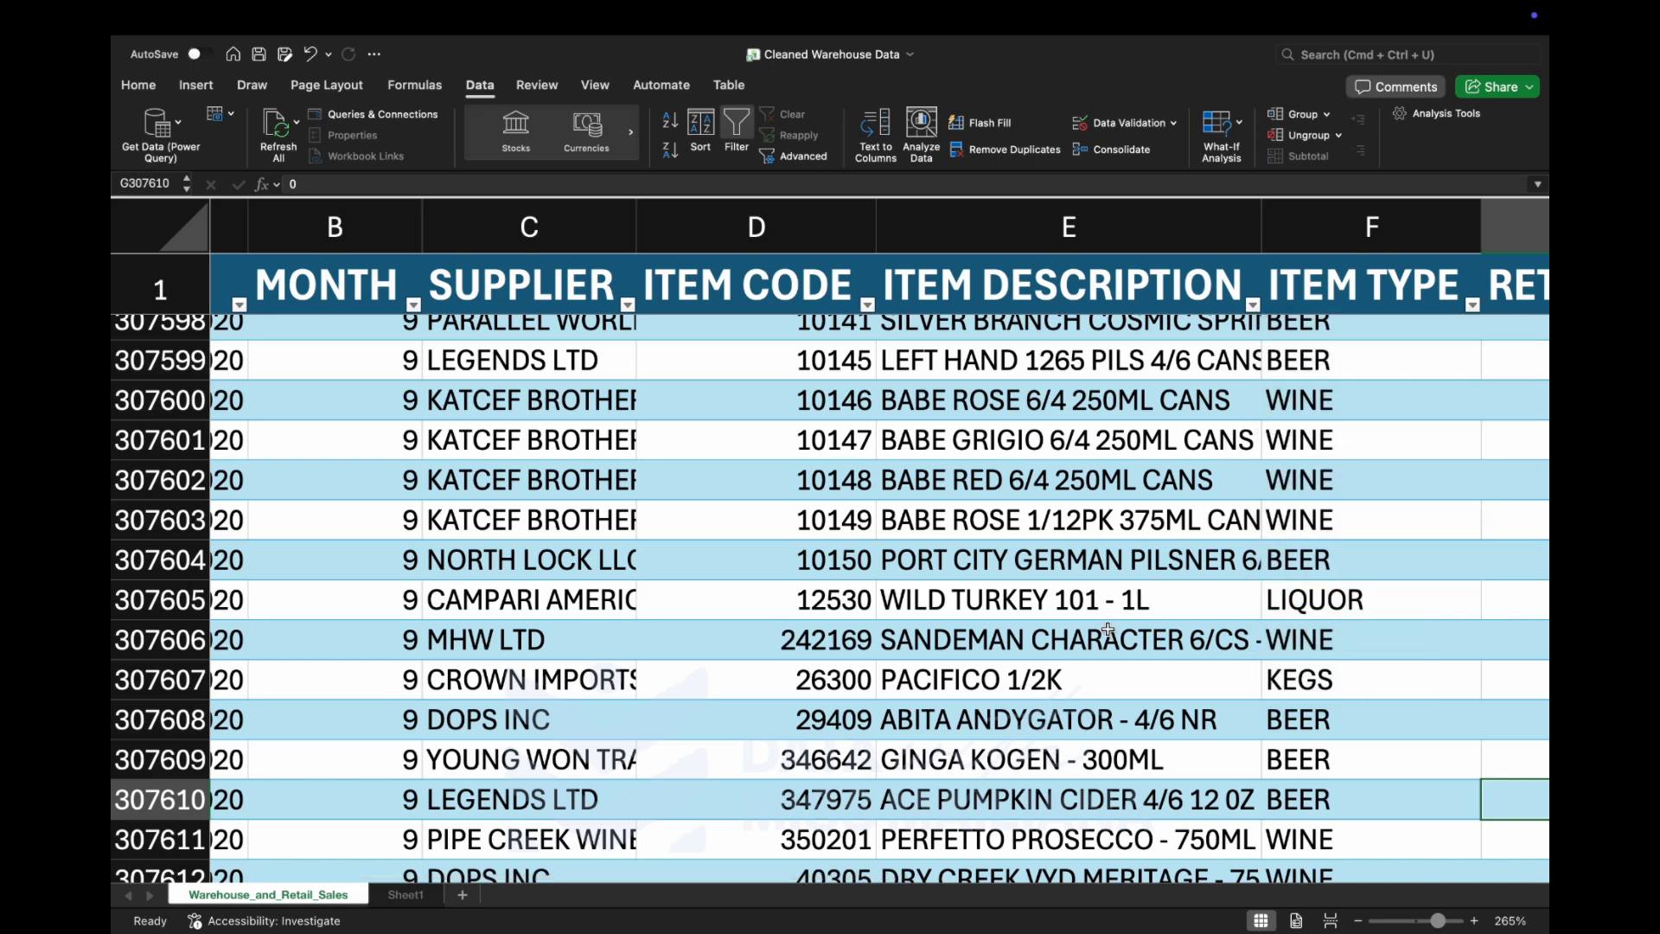
Filter the ITEM TYPE column to show only the rows with blank entries.
{"action": "scroll", "coordinate": [1108, 605], "scroll_direction": "right", "scroll_amount": 5}
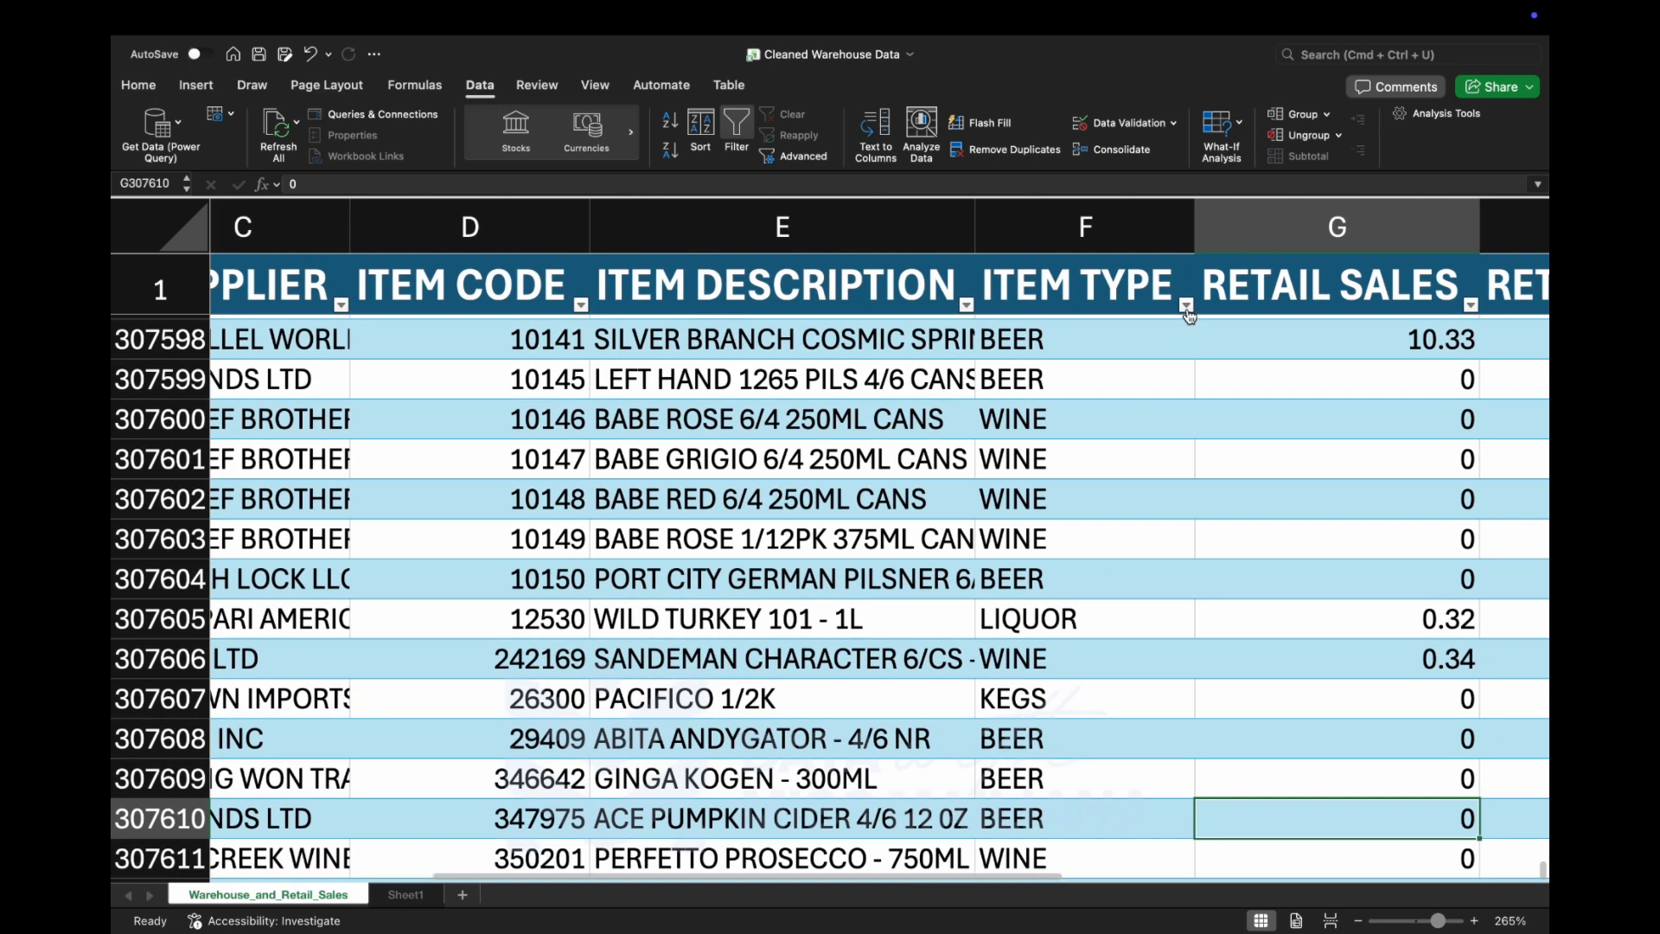
{"action": "left_click", "coordinate": [1186, 306]}
{"action": "scroll", "coordinate": [1289, 551], "scroll_direction": "down", "scroll_amount": 3}
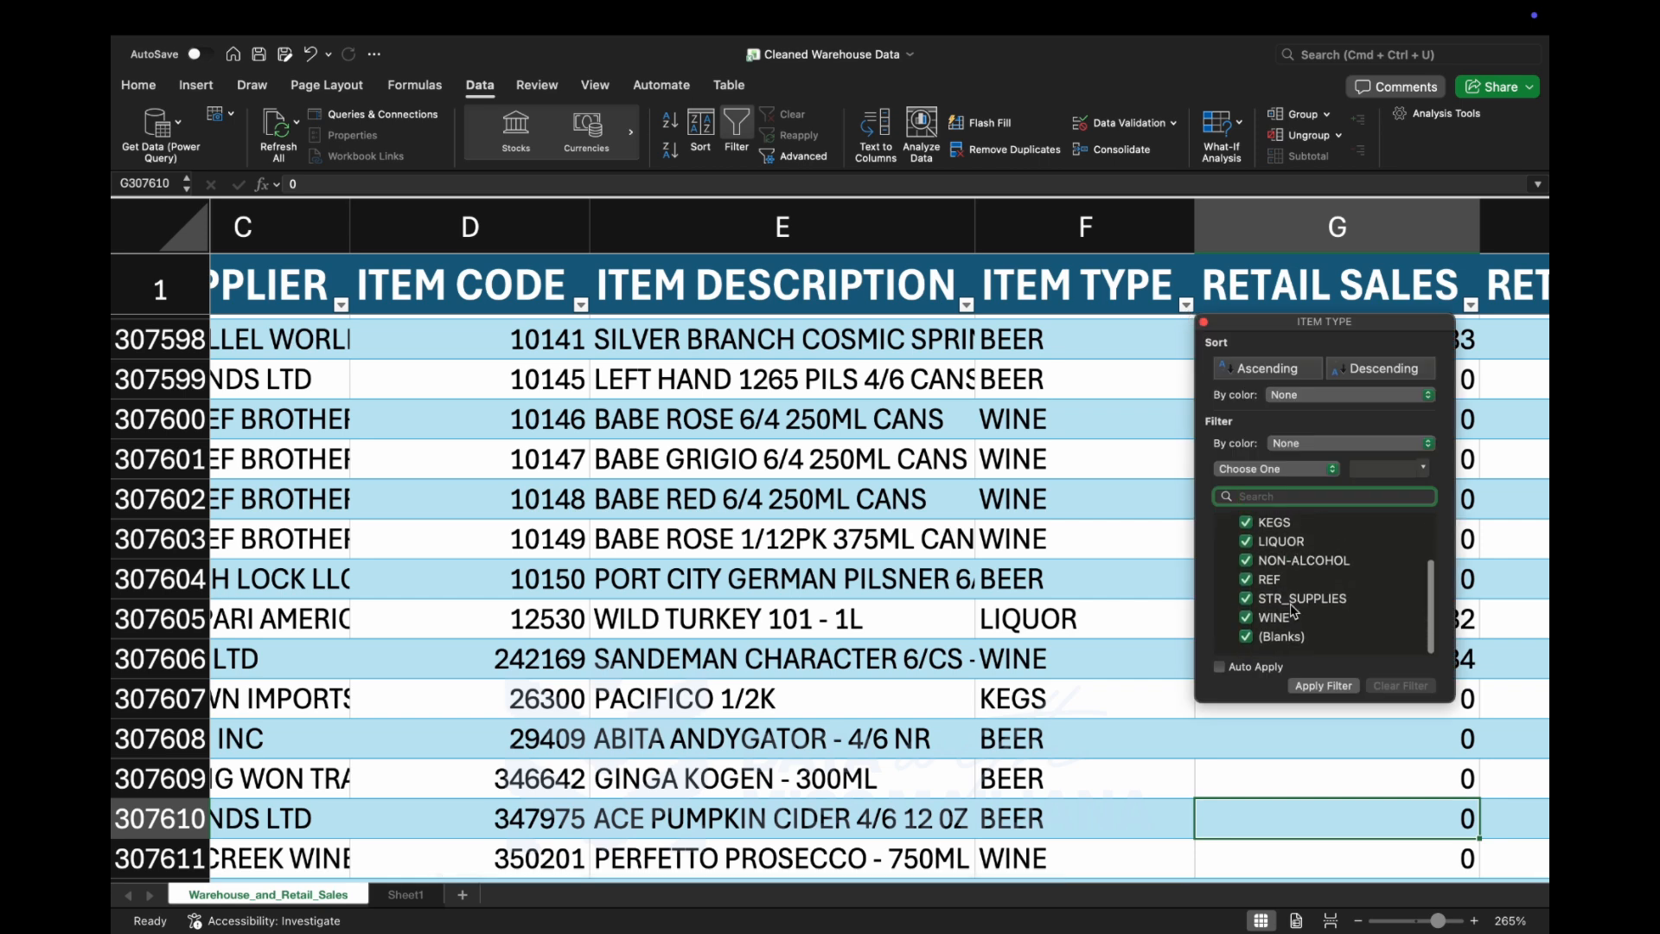
{"action": "scroll", "coordinate": [1278, 597], "scroll_direction": "up", "scroll_amount": 3}
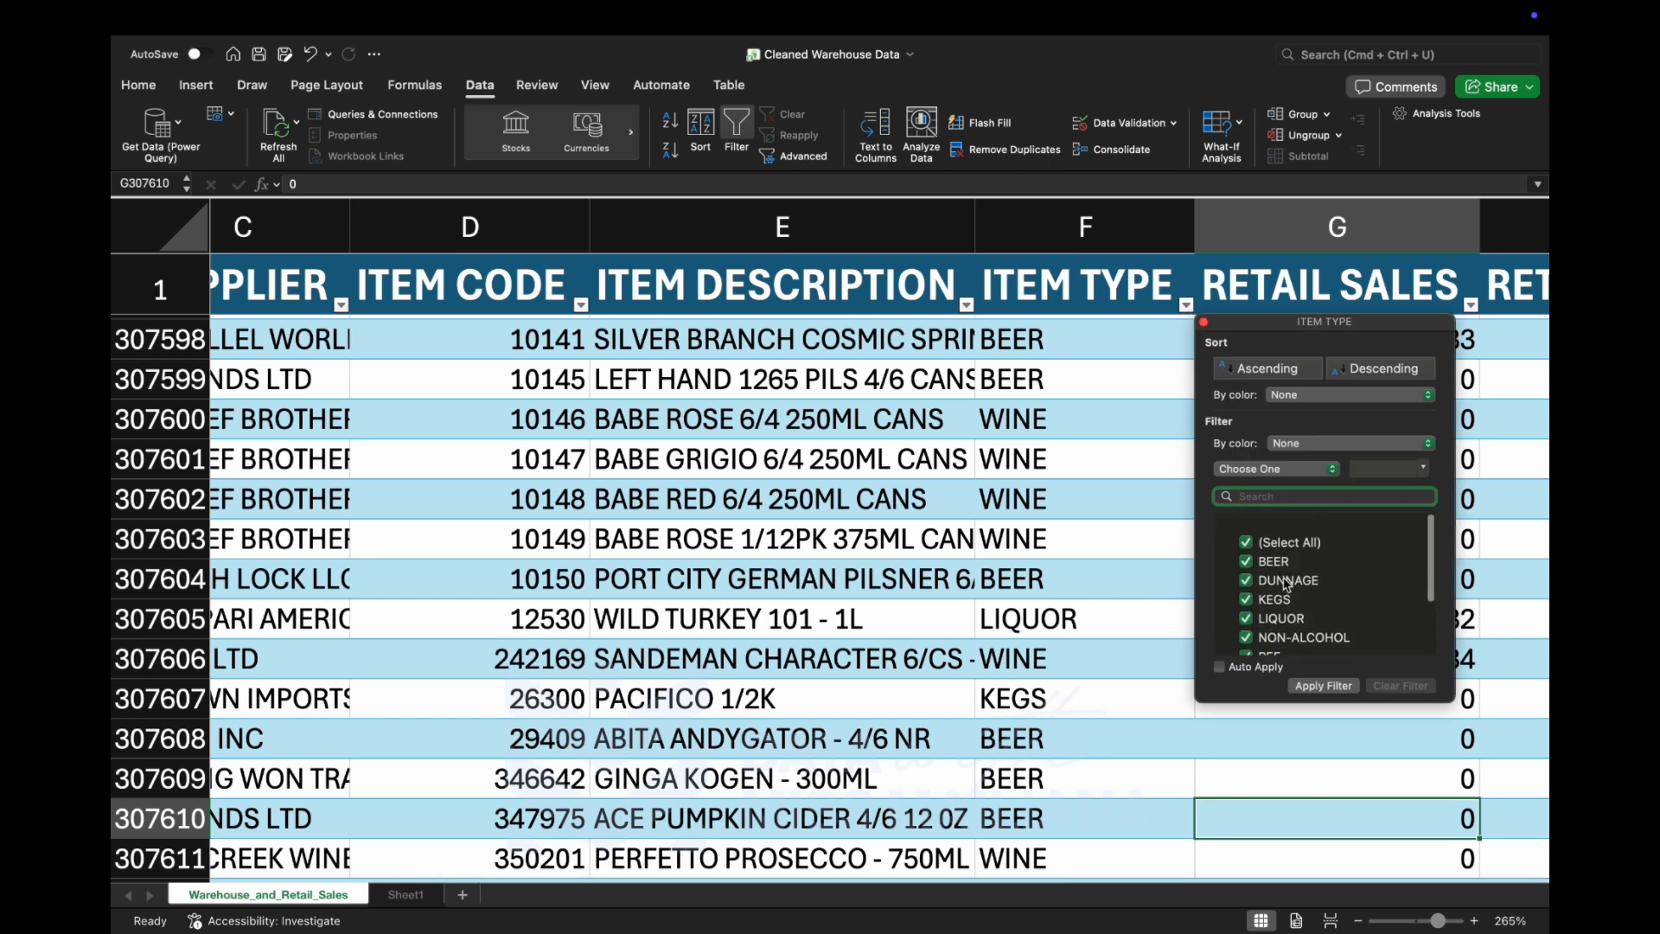
{"action": "left_click", "coordinate": [1248, 533]}
{"action": "scroll", "coordinate": [1256, 621], "scroll_direction": "down", "scroll_amount": 3}
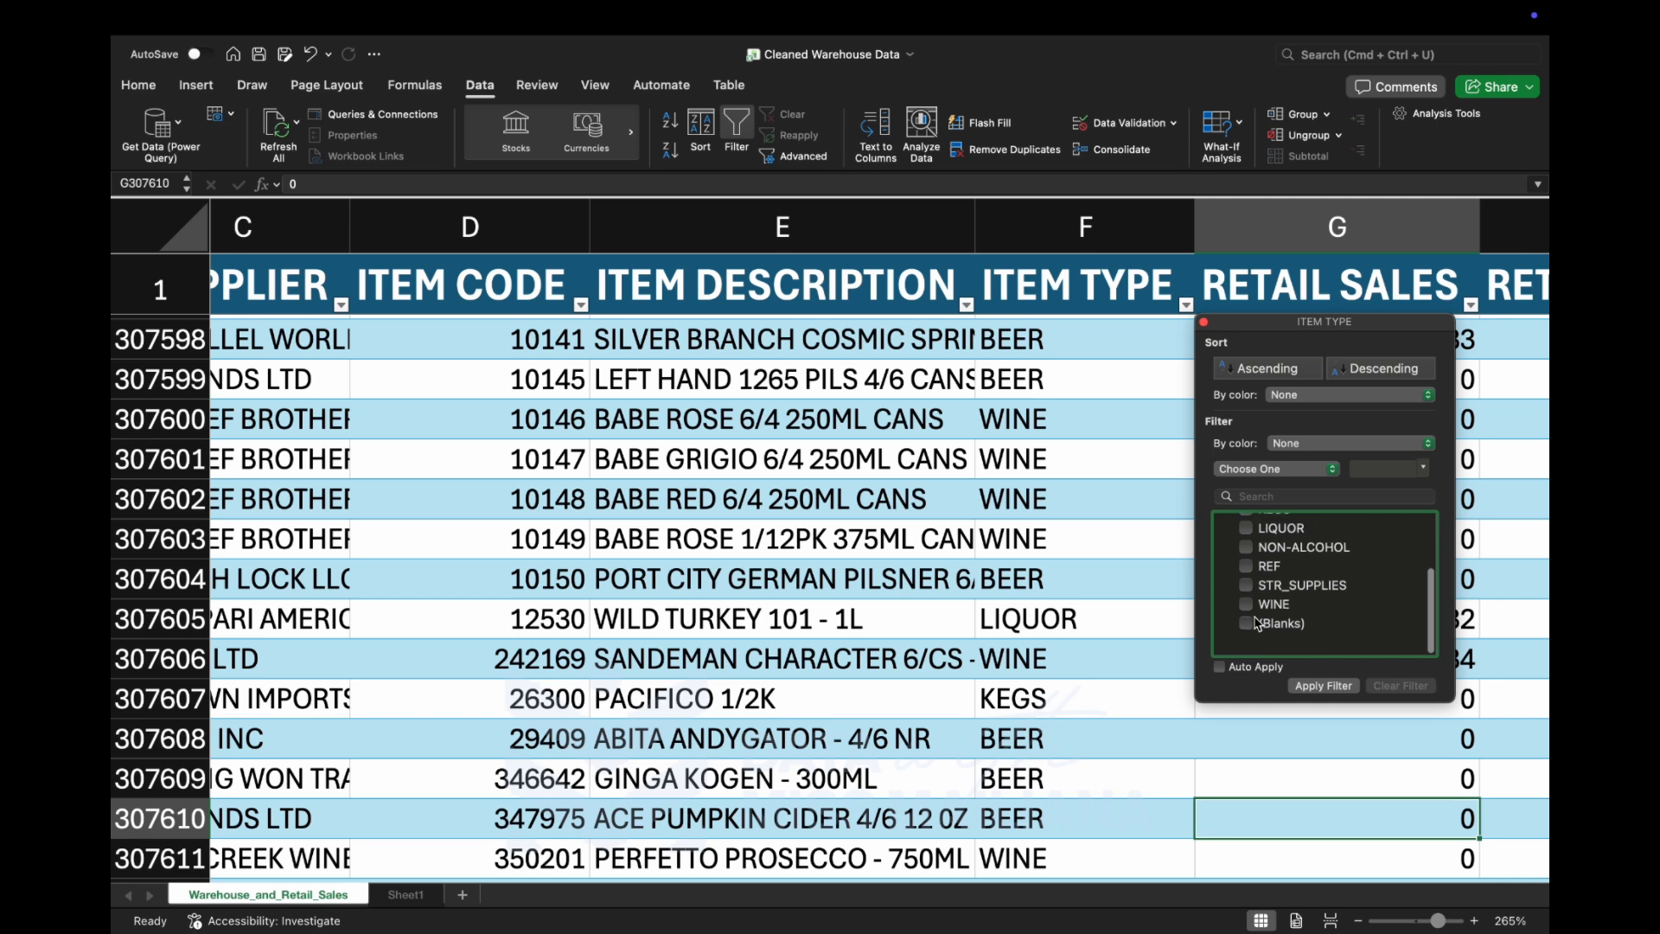
{"action": "left_click", "coordinate": [1247, 638]}
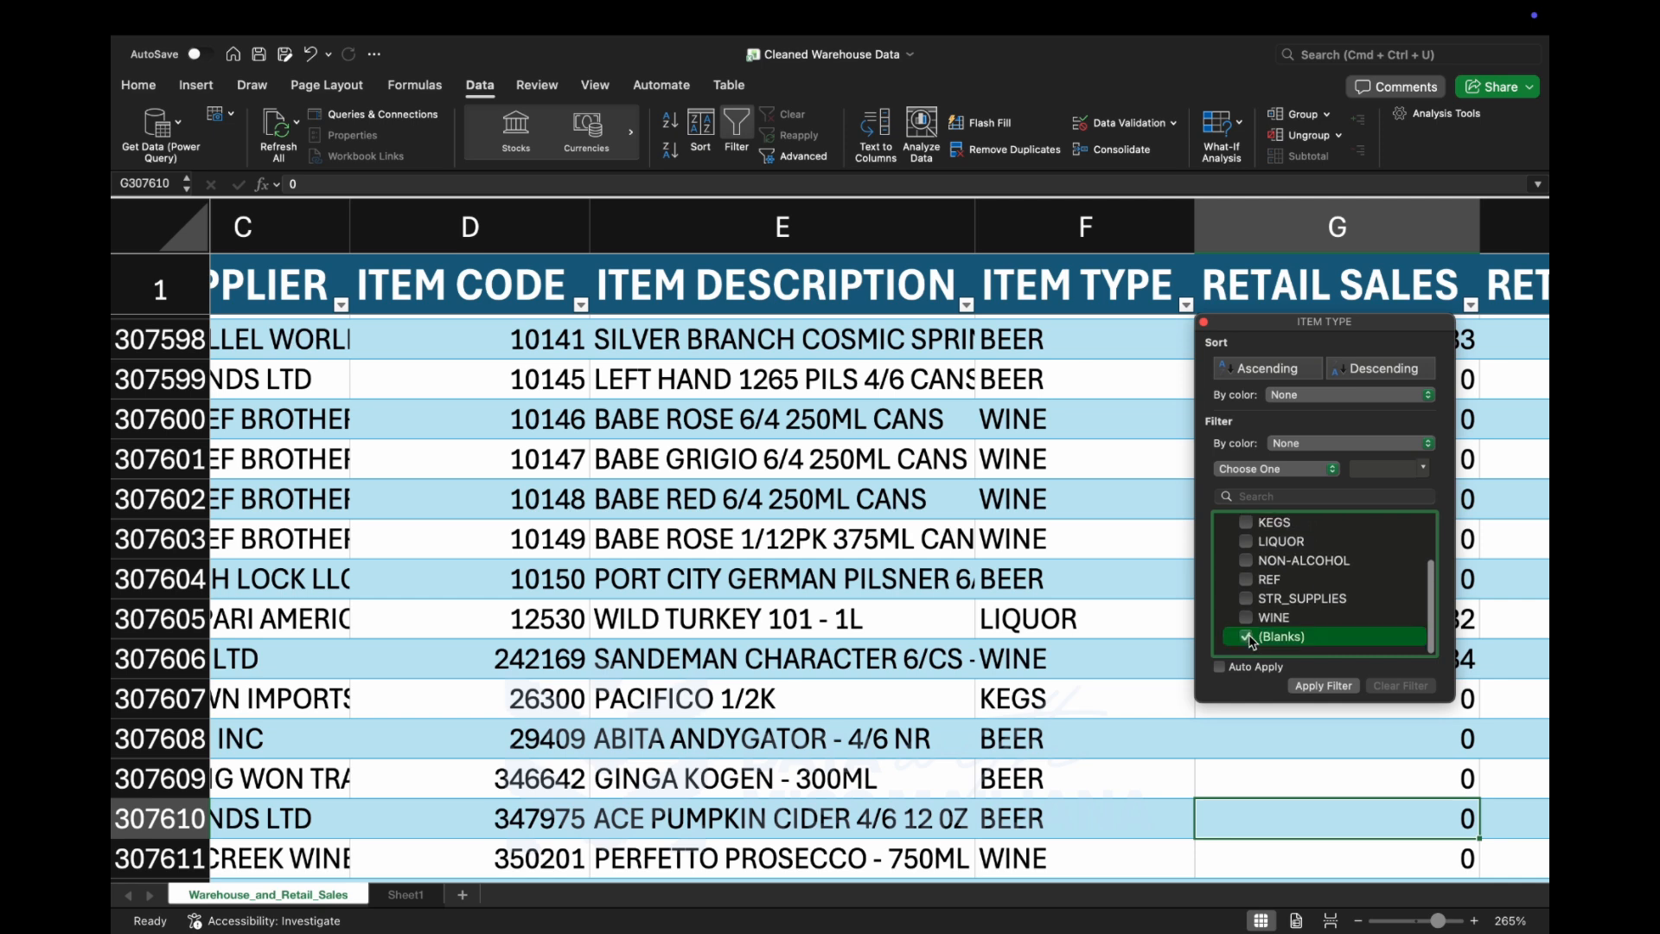
{"action": "left_click", "coordinate": [1313, 688]}
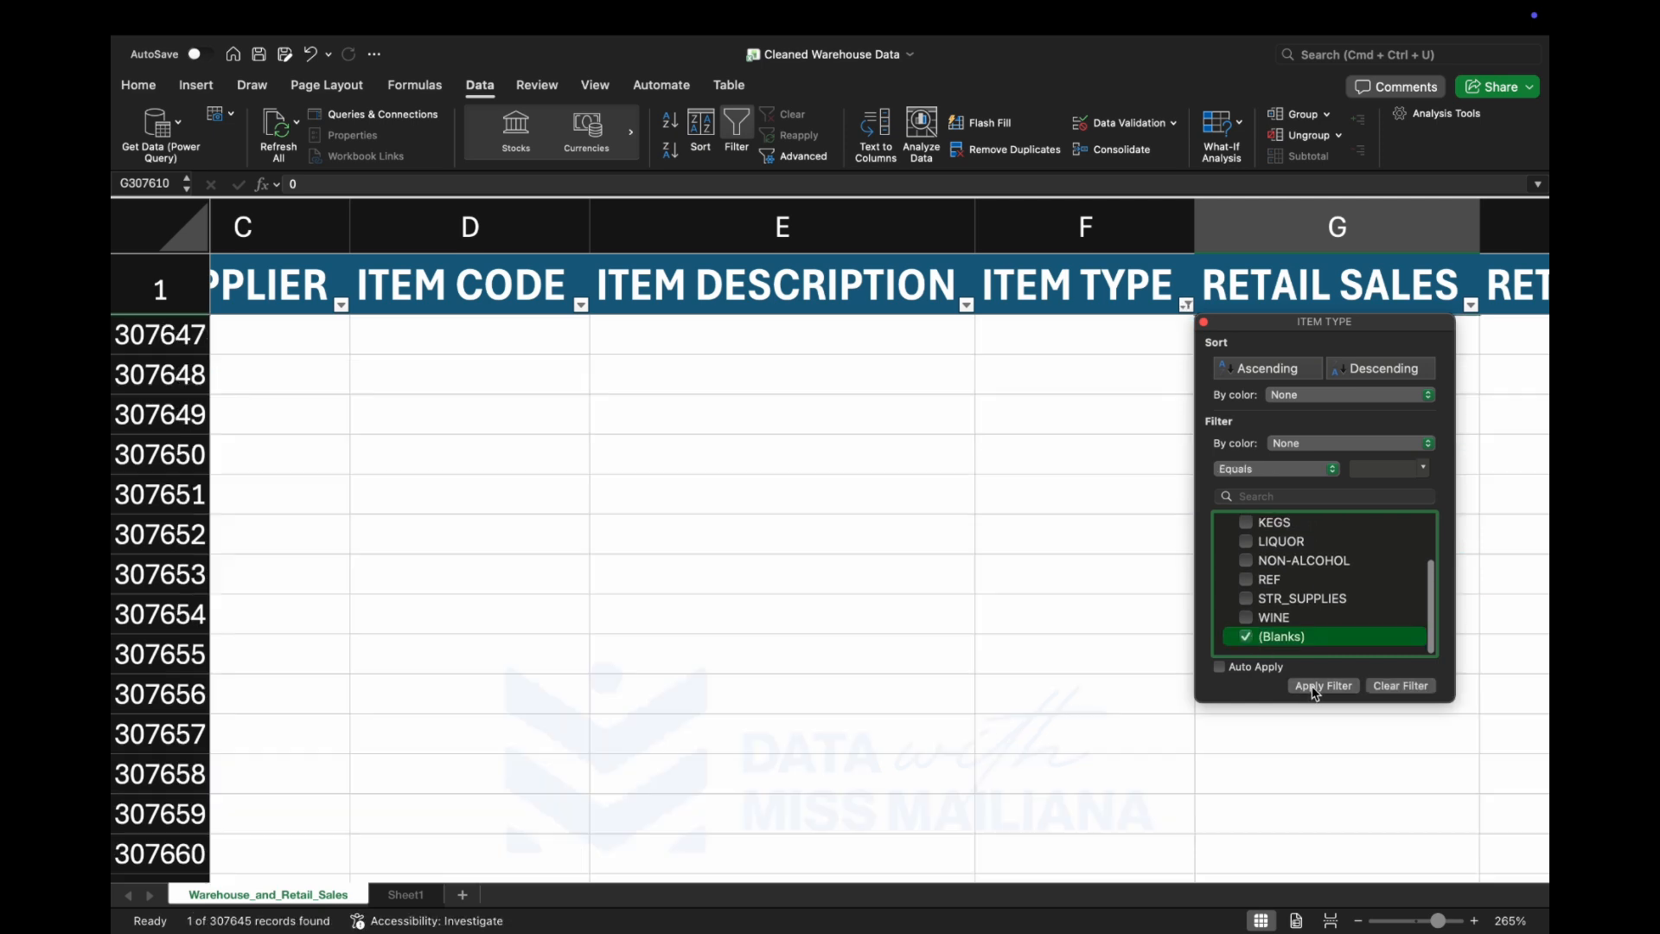
{"action": "left_click", "coordinate": [1036, 668]}
Autofit the ITEM DESCRIPTION column to its longest entry and select the description in row 95534.
{"action": "scroll", "coordinate": [1092, 522], "scroll_direction": "right", "scroll_amount": 2}
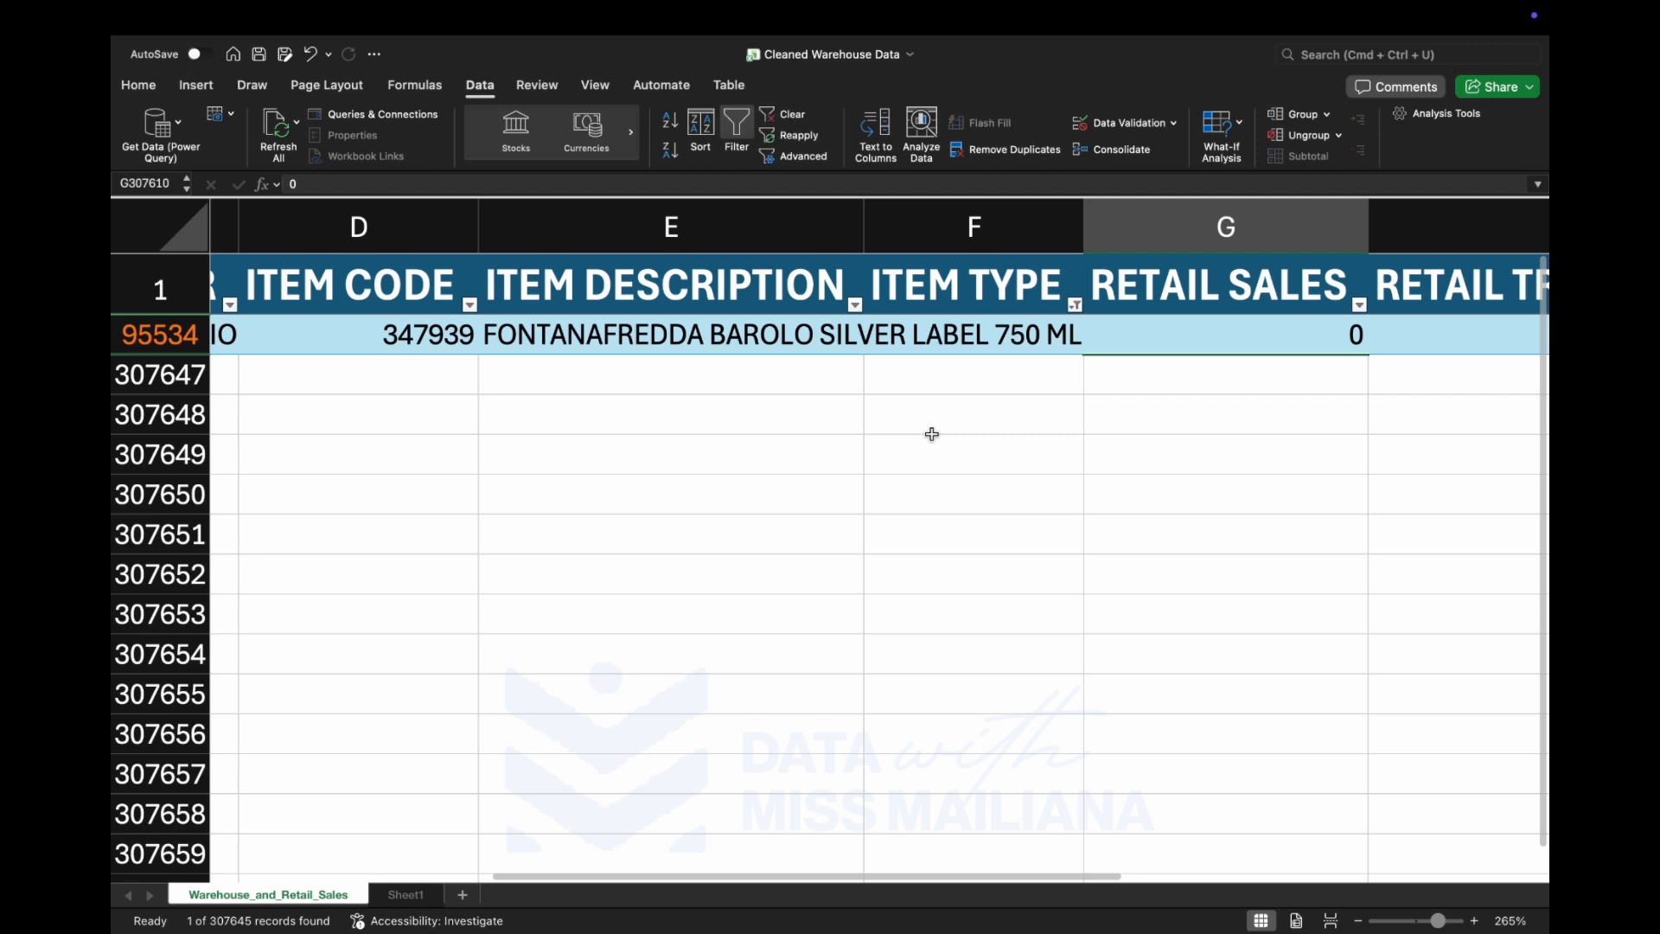
{"action": "scroll", "coordinate": [931, 433], "scroll_direction": "left", "scroll_amount": 2}
{"action": "scroll", "coordinate": [931, 433], "scroll_direction": "right", "scroll_amount": 6}
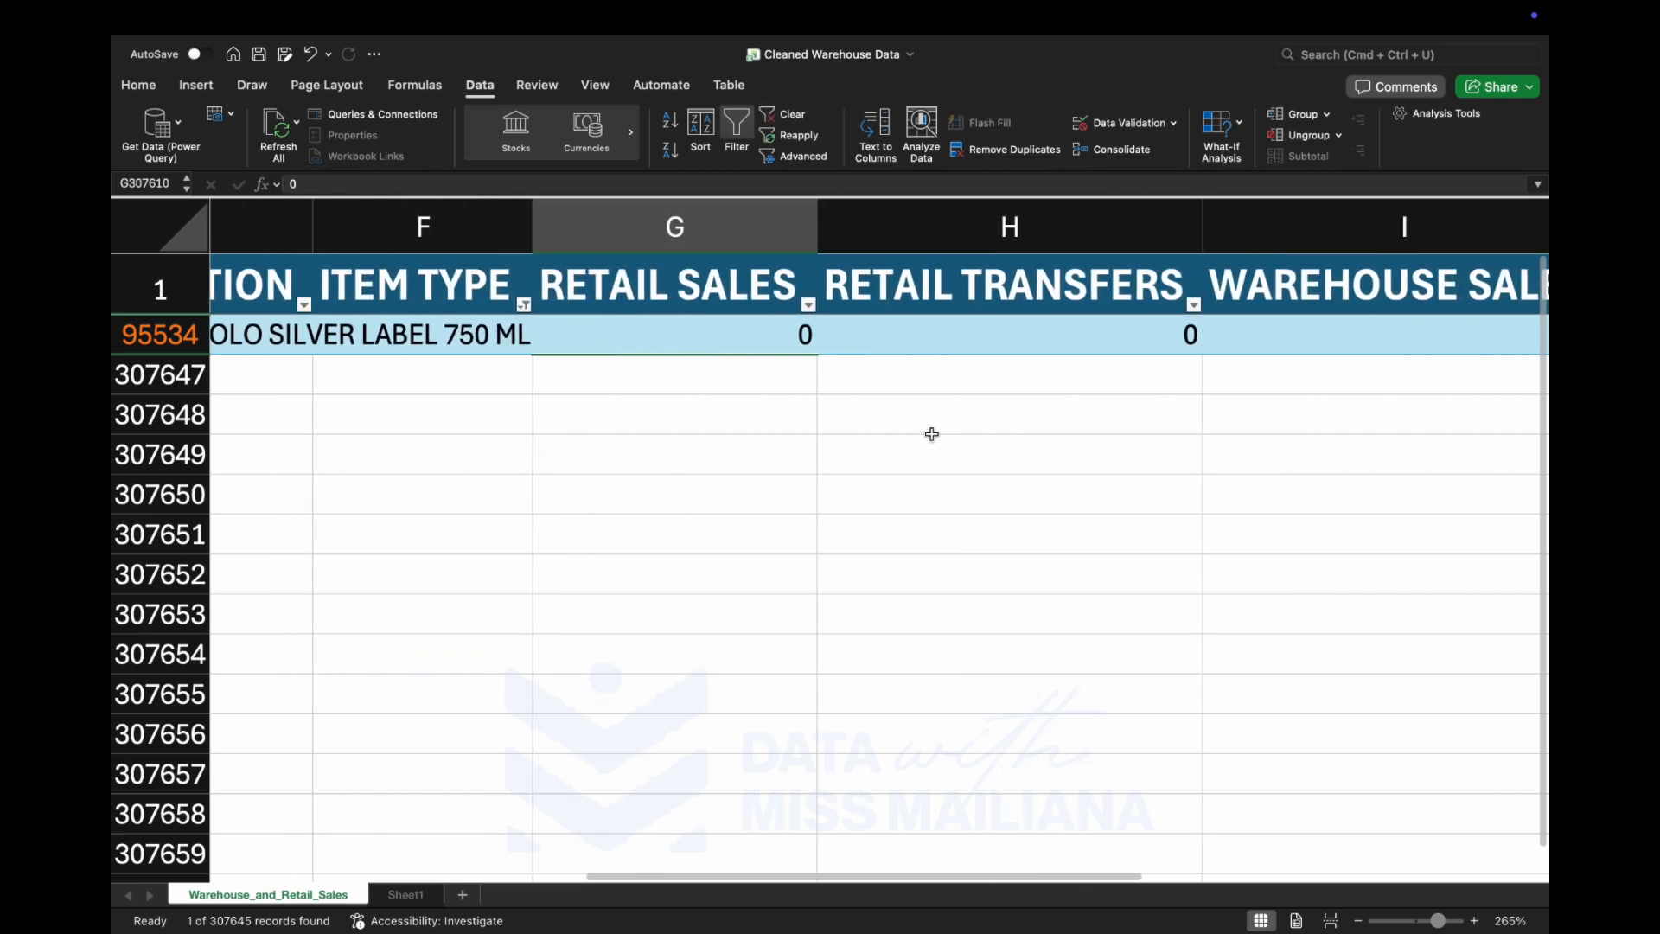
{"action": "scroll", "coordinate": [930, 434], "scroll_direction": "right", "scroll_amount": 1}
{"action": "scroll", "coordinate": [931, 434], "scroll_direction": "left", "scroll_amount": 5}
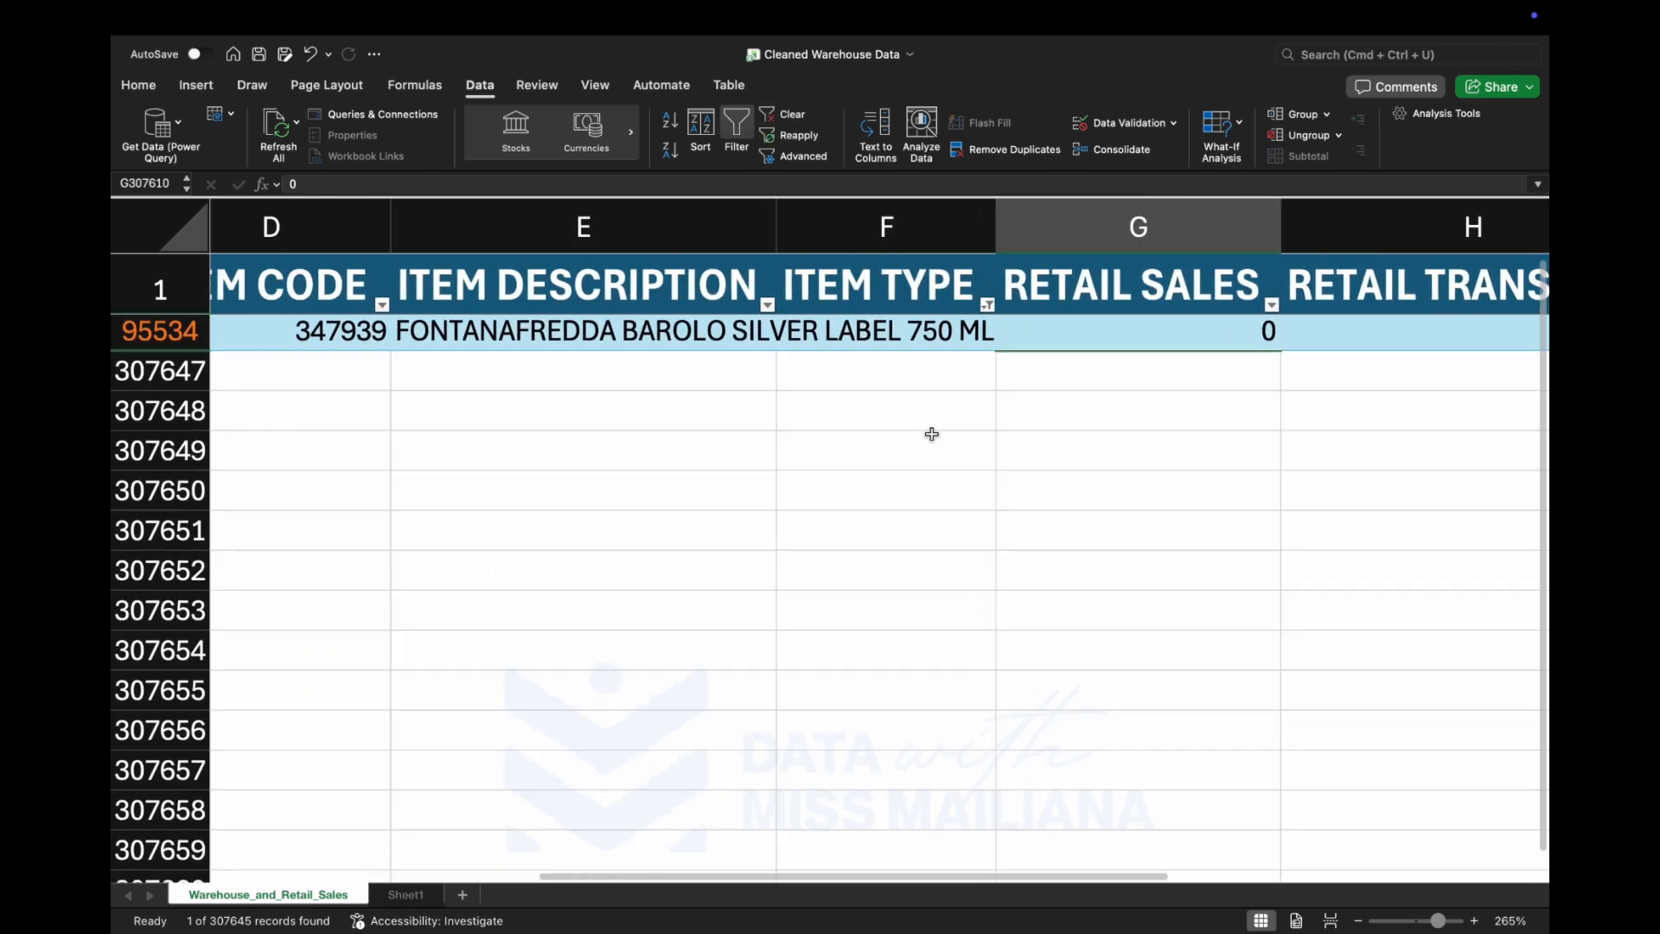
{"action": "scroll", "coordinate": [931, 434], "scroll_direction": "left", "scroll_amount": 1}
{"action": "left_click_drag", "start_coordinate": [808, 220], "coordinate": [808, 220]}
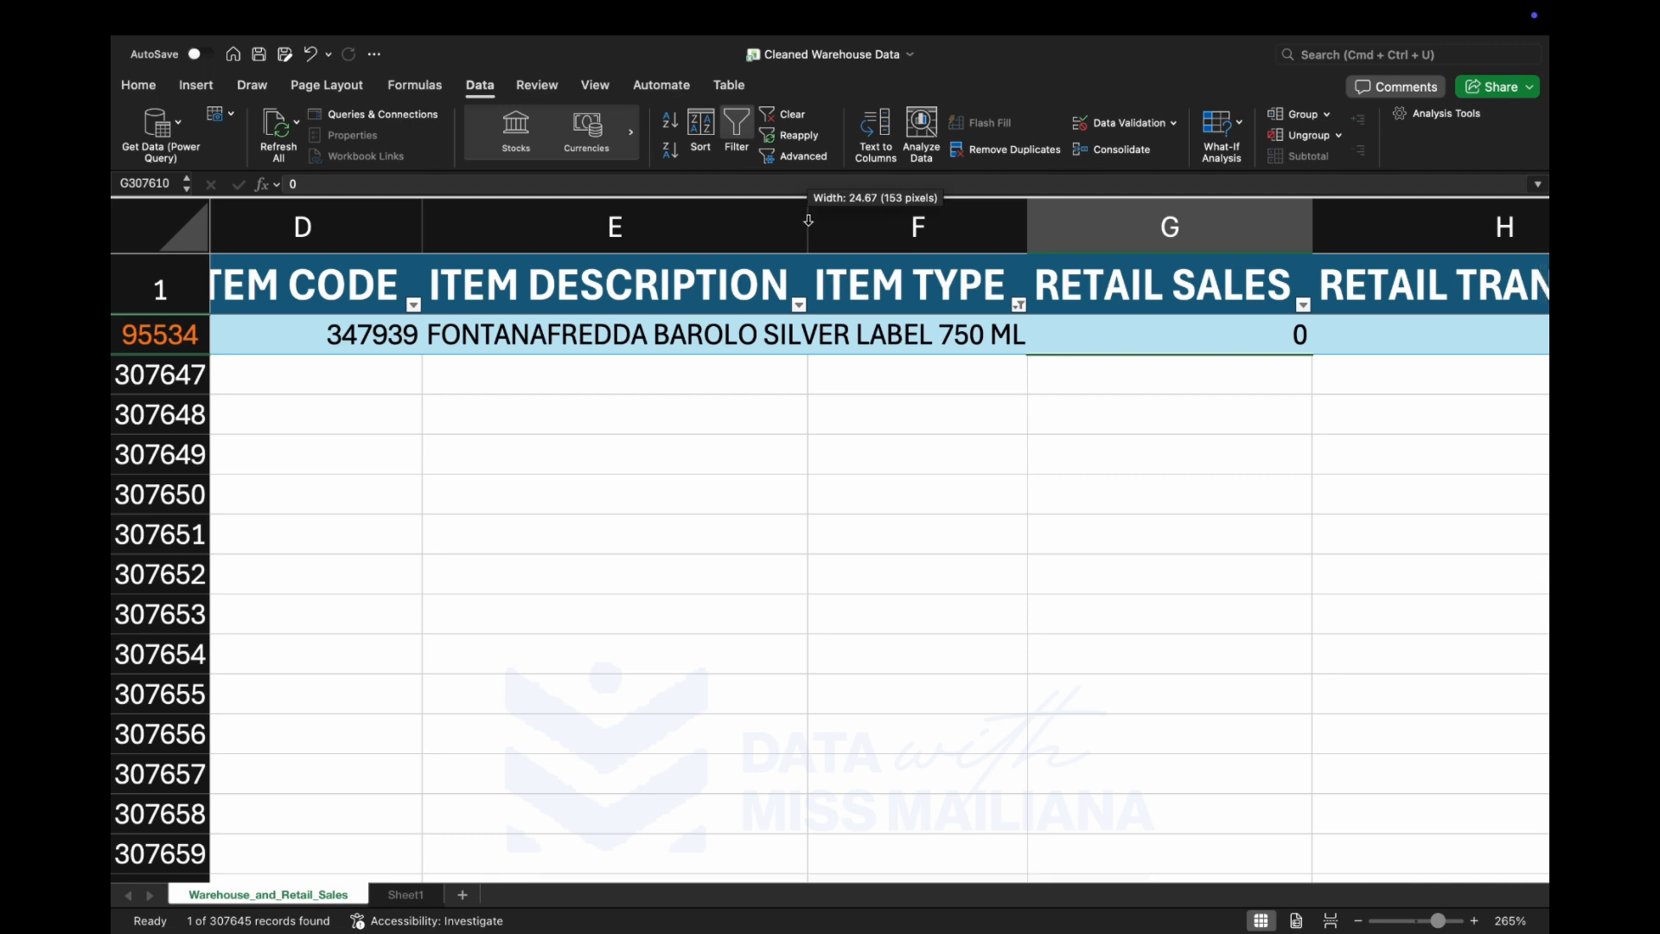
{"action": "double_click", "coordinate": [808, 221]}
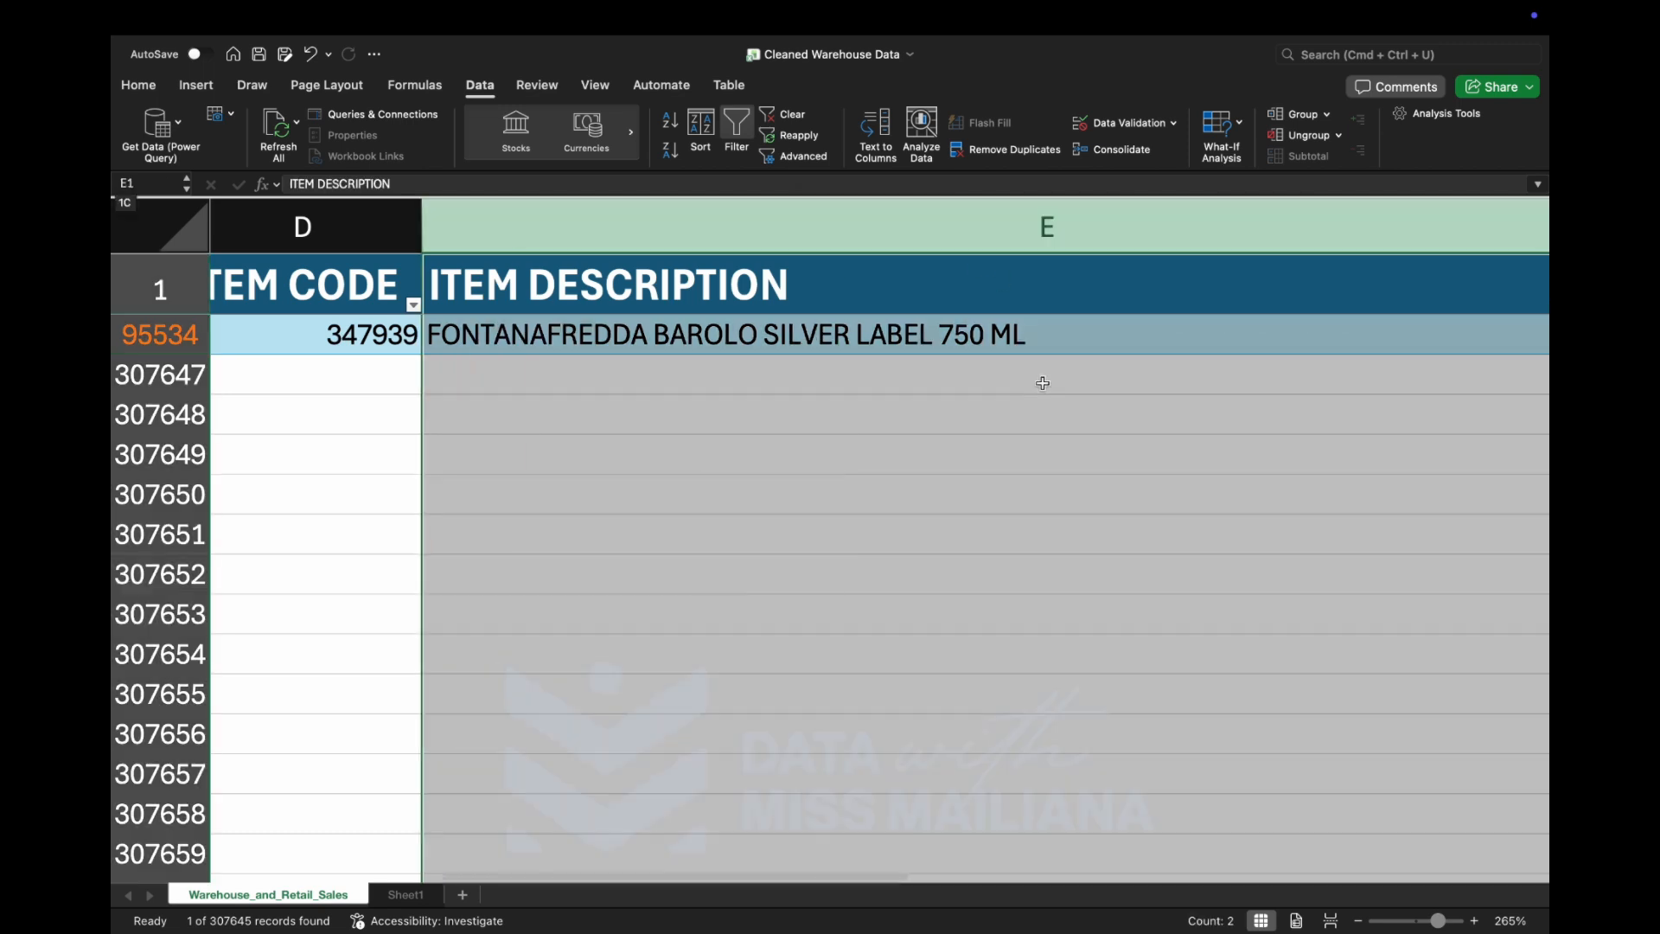
{"action": "scroll", "coordinate": [1043, 383], "scroll_direction": "right", "scroll_amount": 5}
{"action": "key", "text": "Down"}
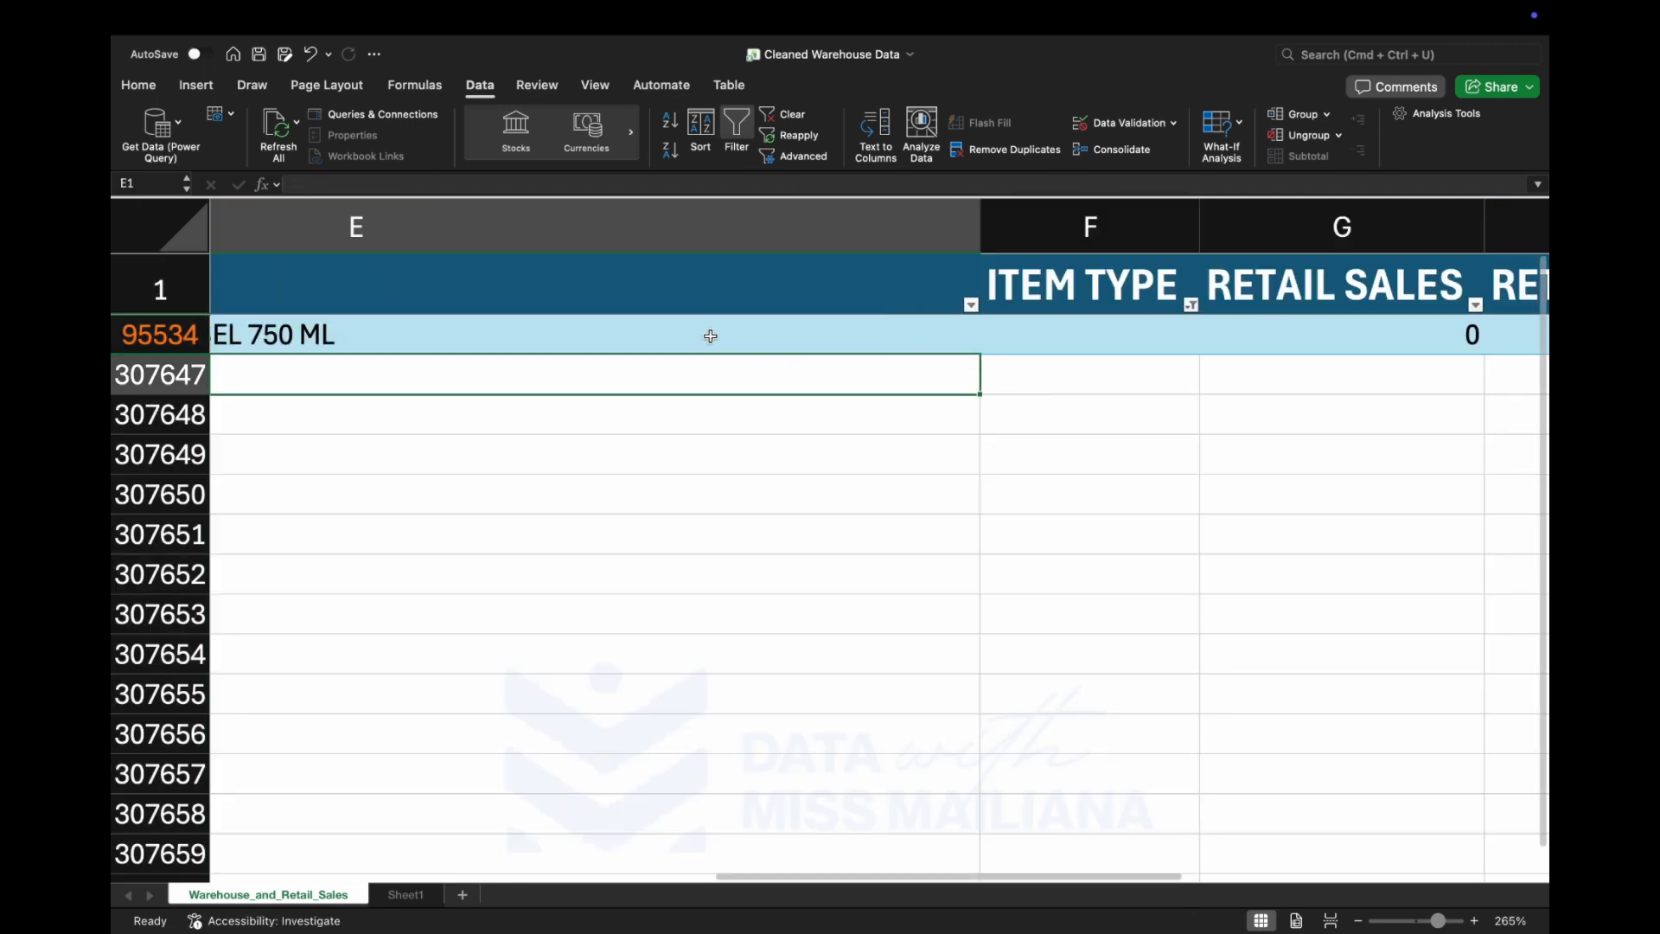
{"action": "key", "text": "Up"}
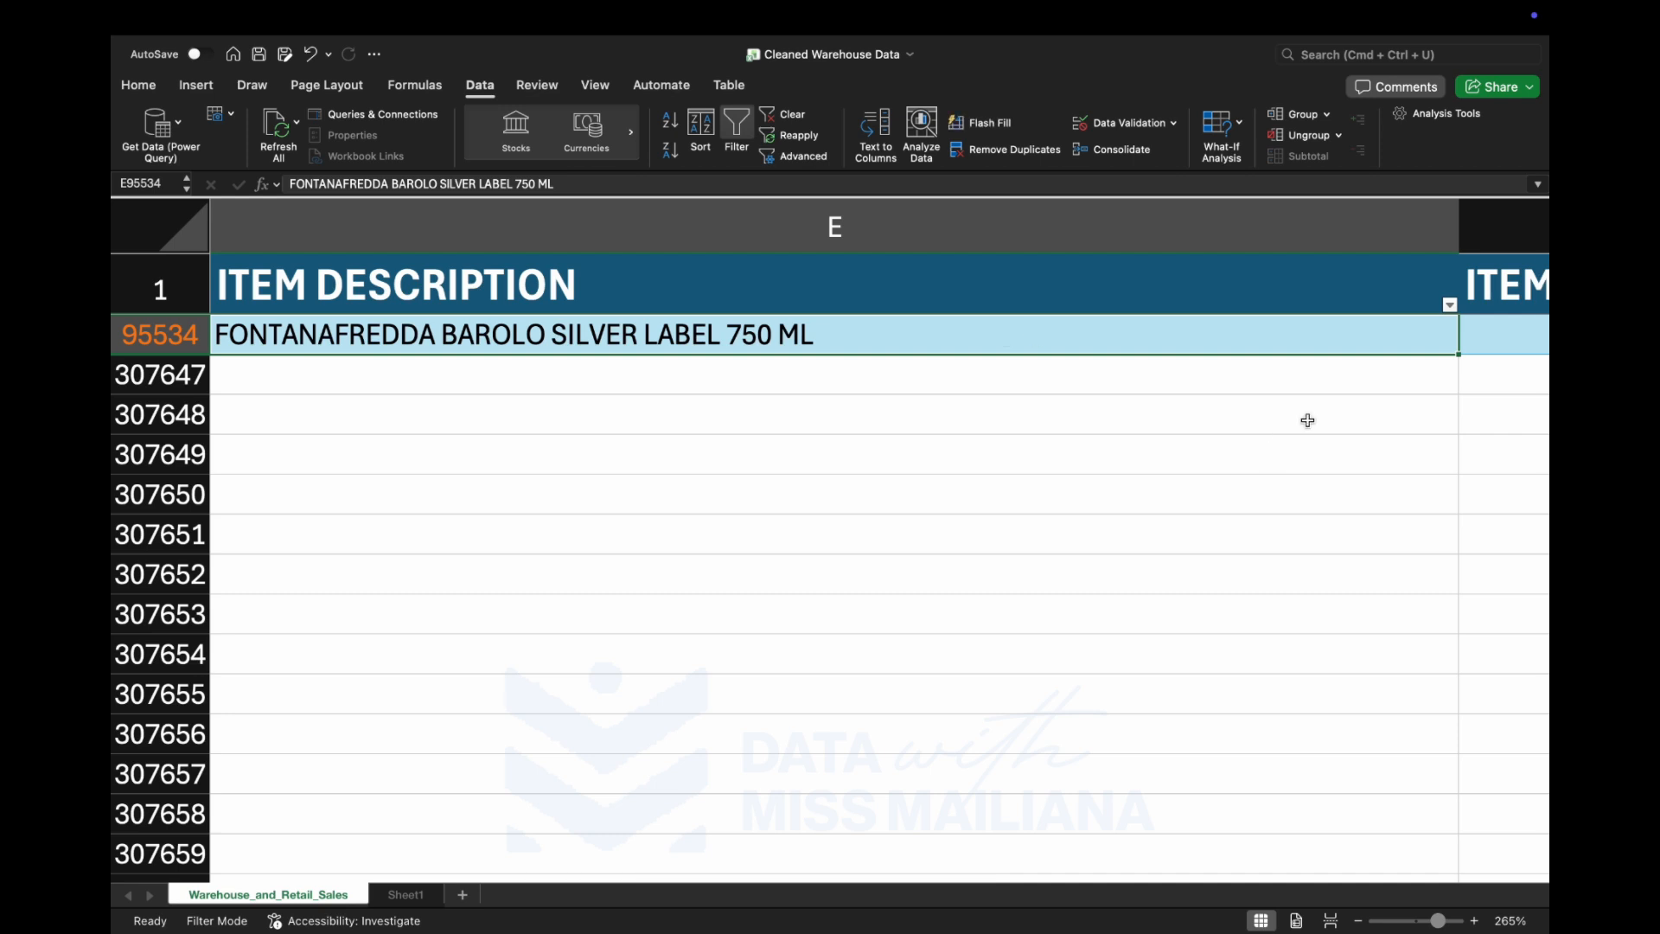
Check the available categories in the ITEM TYPE filter list and enter REF in the blank ITEM TYPE cell of row 95534.
{"action": "scroll", "coordinate": [1303, 419], "scroll_direction": "right", "scroll_amount": 3}
{"action": "left_click", "coordinate": [1315, 347]}
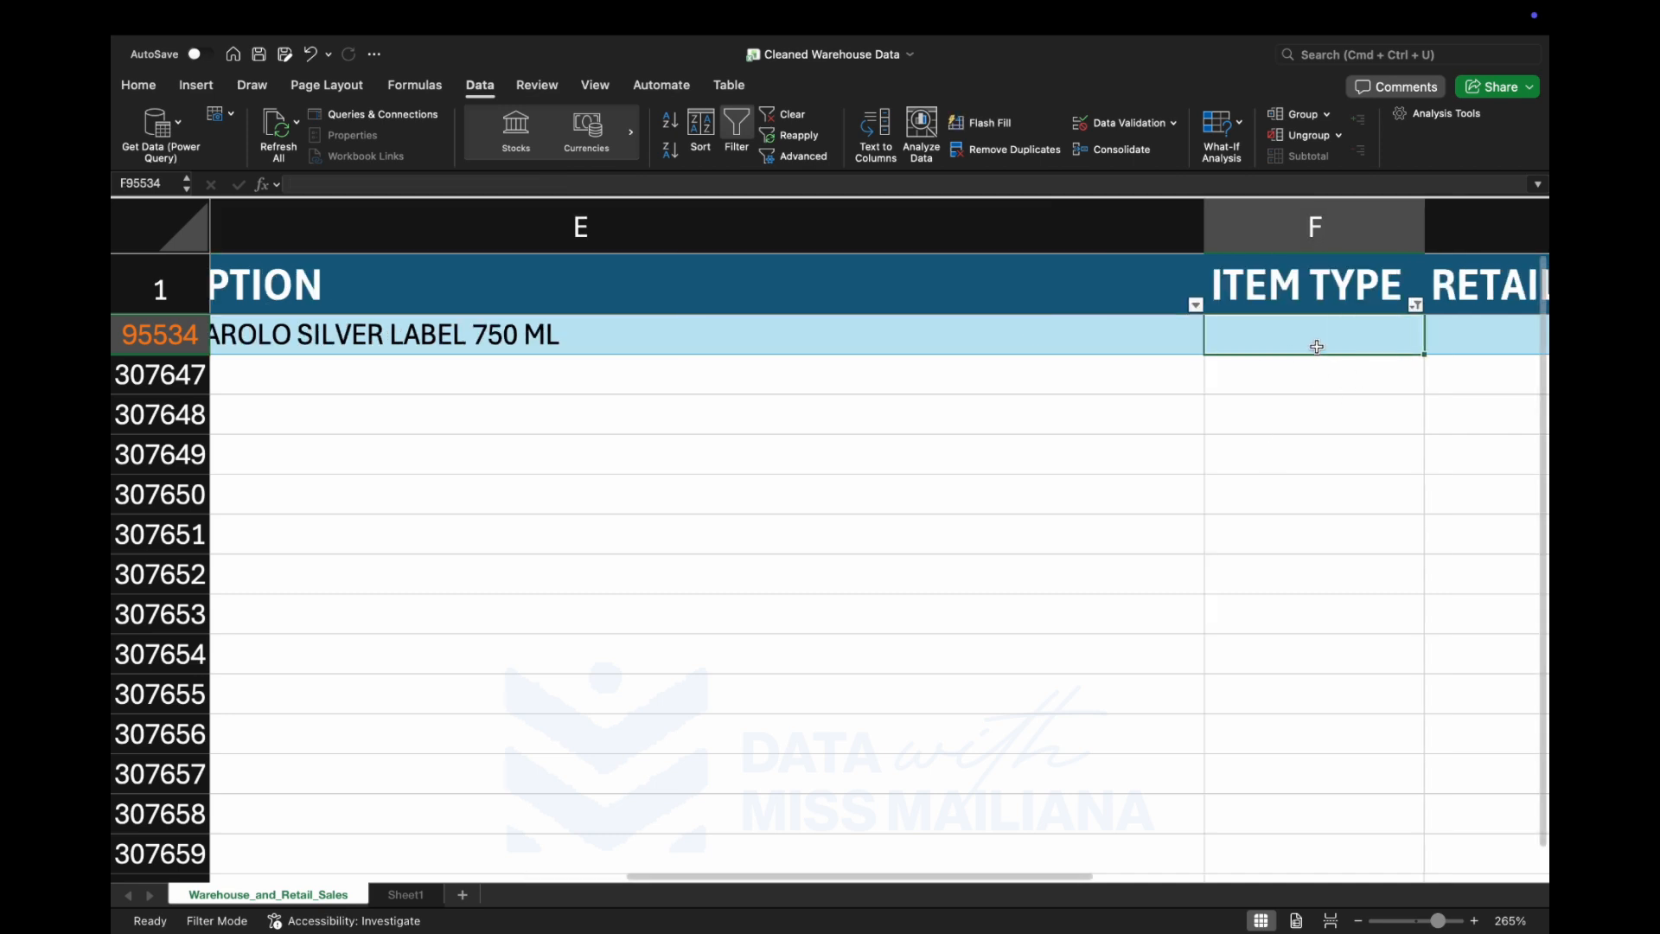
{"action": "left_click", "coordinate": [1416, 307]}
{"action": "scroll", "coordinate": [1319, 544], "scroll_direction": "down", "scroll_amount": 3}
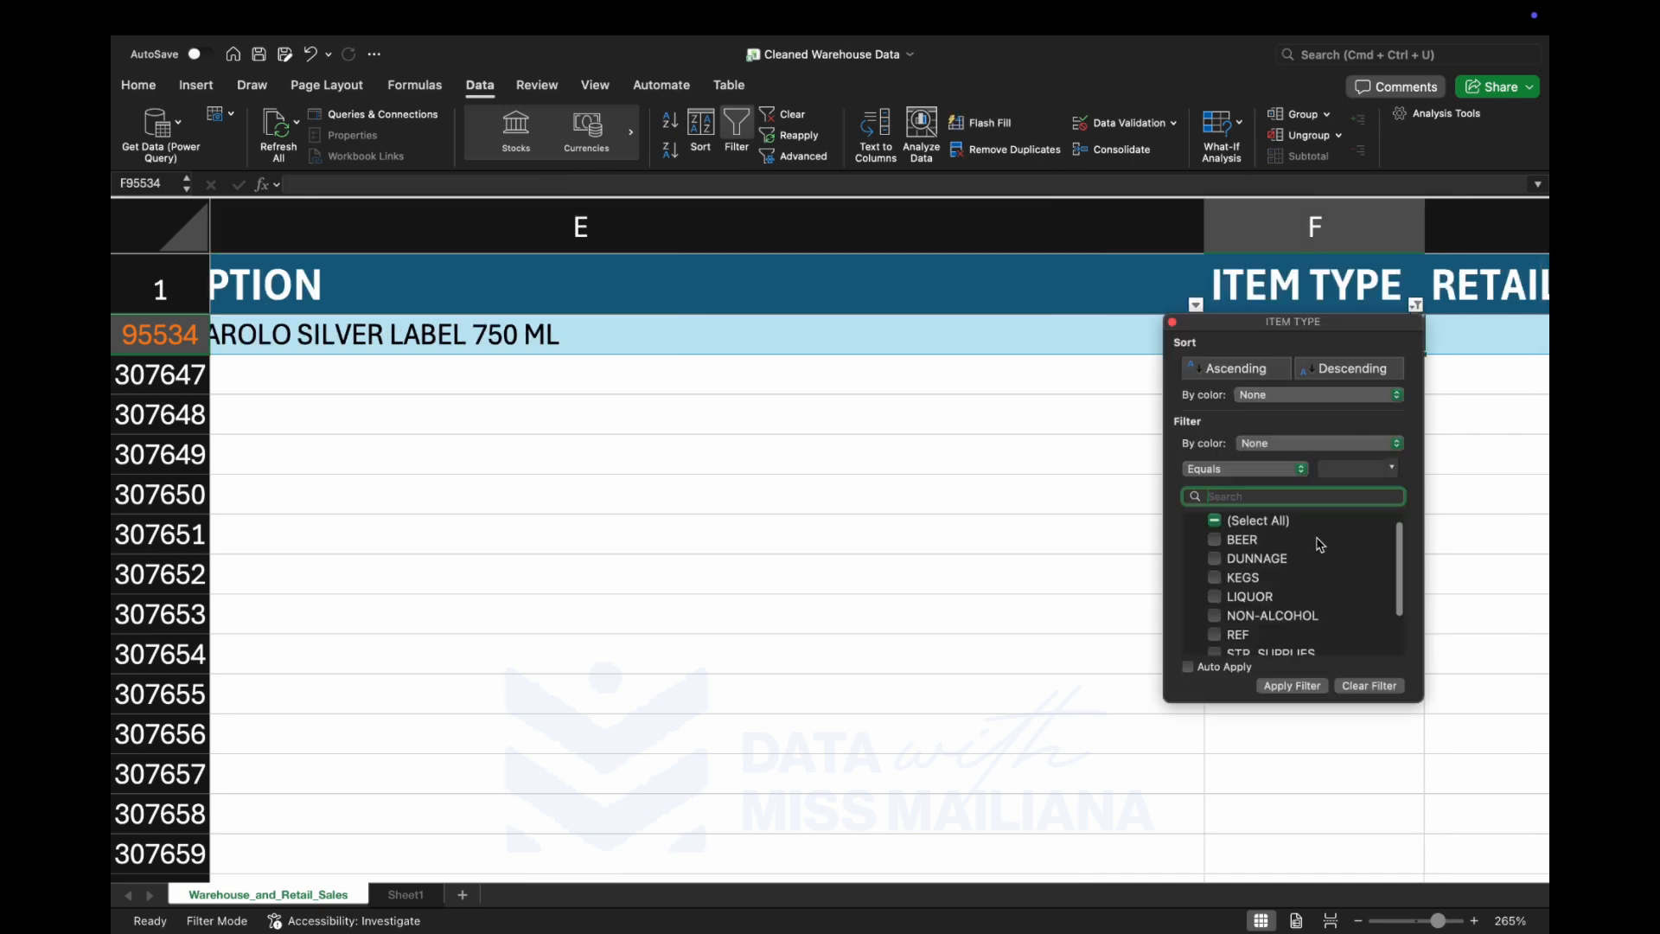
{"action": "scroll", "coordinate": [1296, 588], "scroll_direction": "up", "scroll_amount": 3}
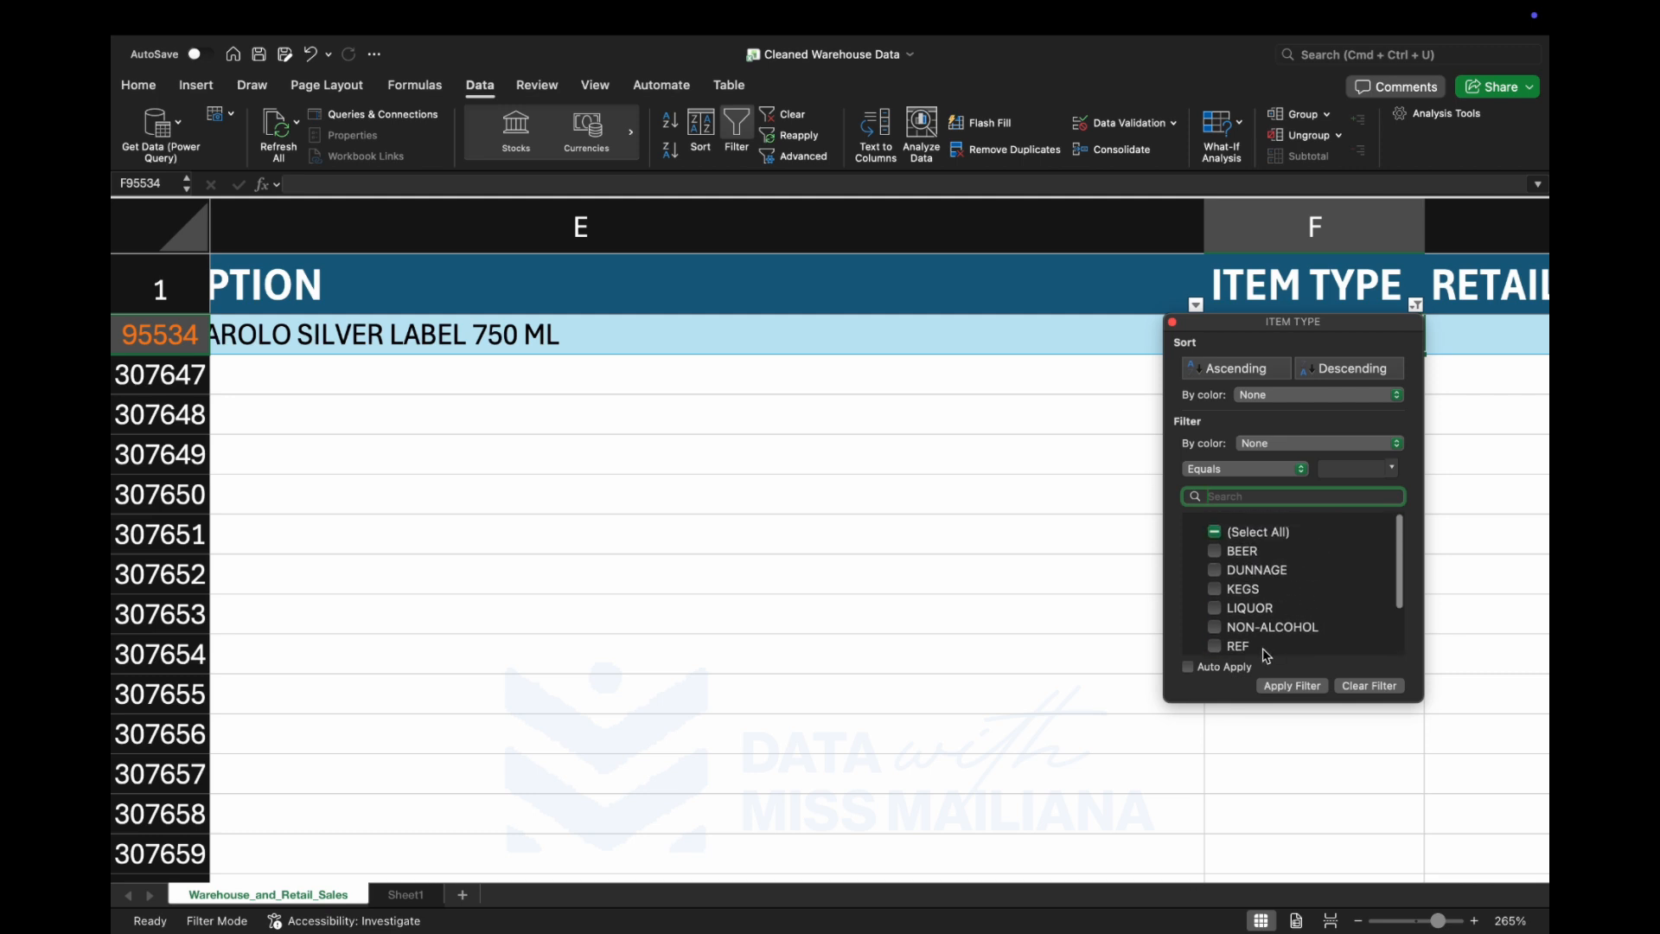
{"action": "scroll", "coordinate": [1285, 636], "scroll_direction": "down", "scroll_amount": 3}
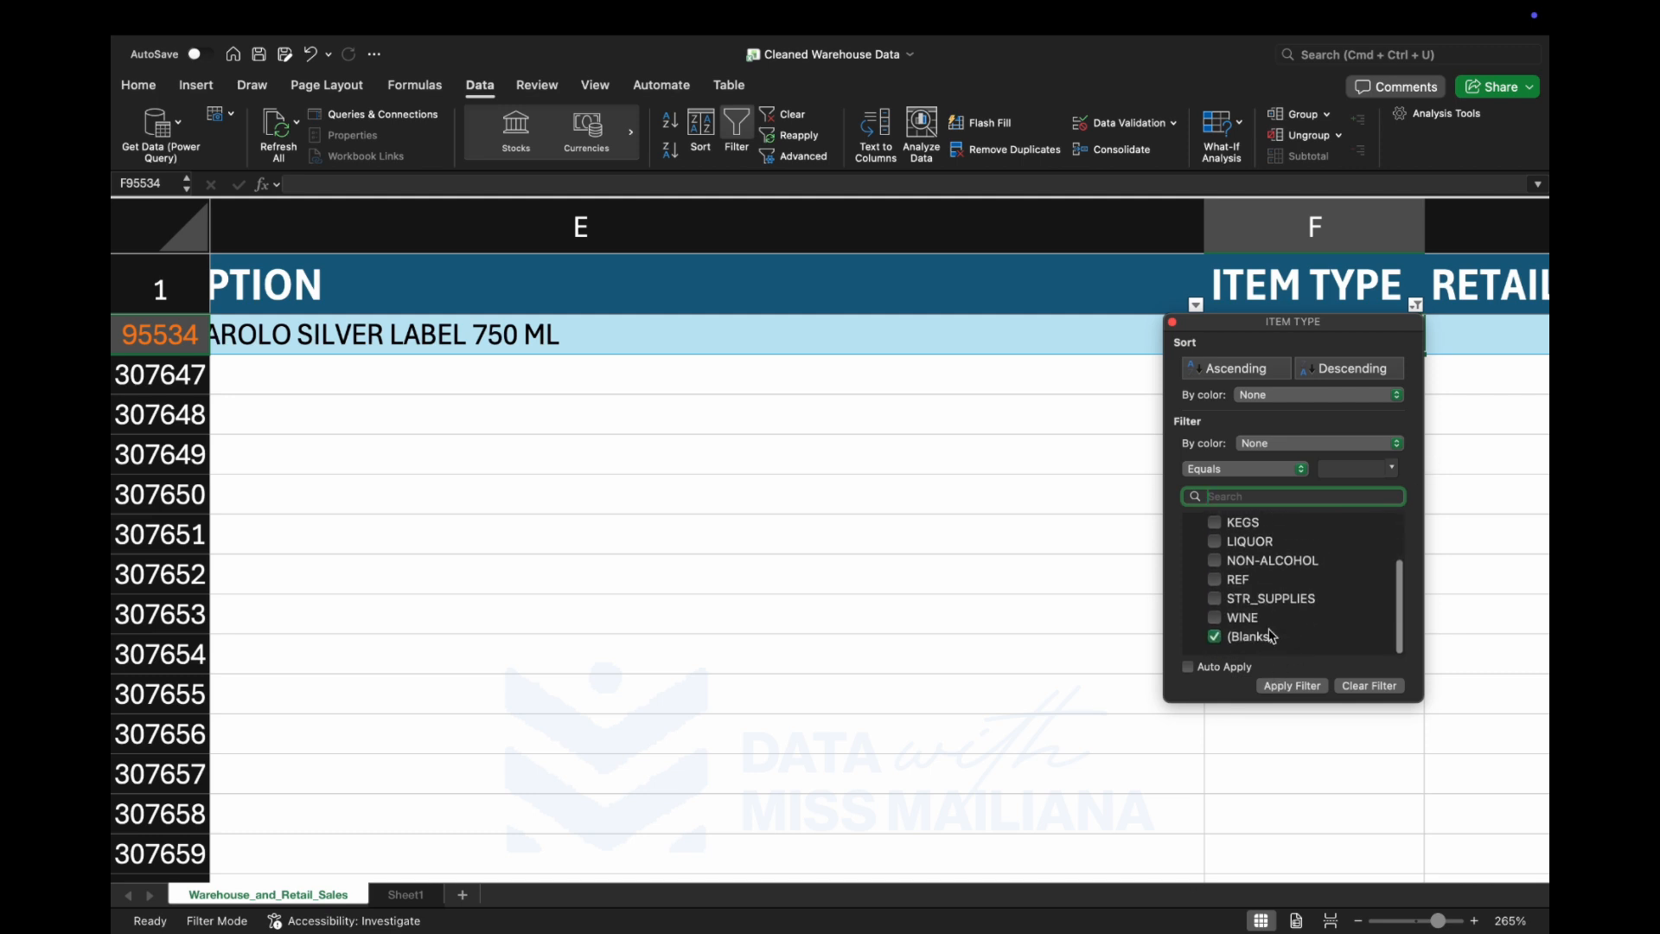
{"action": "left_click", "coordinate": [1467, 485]}
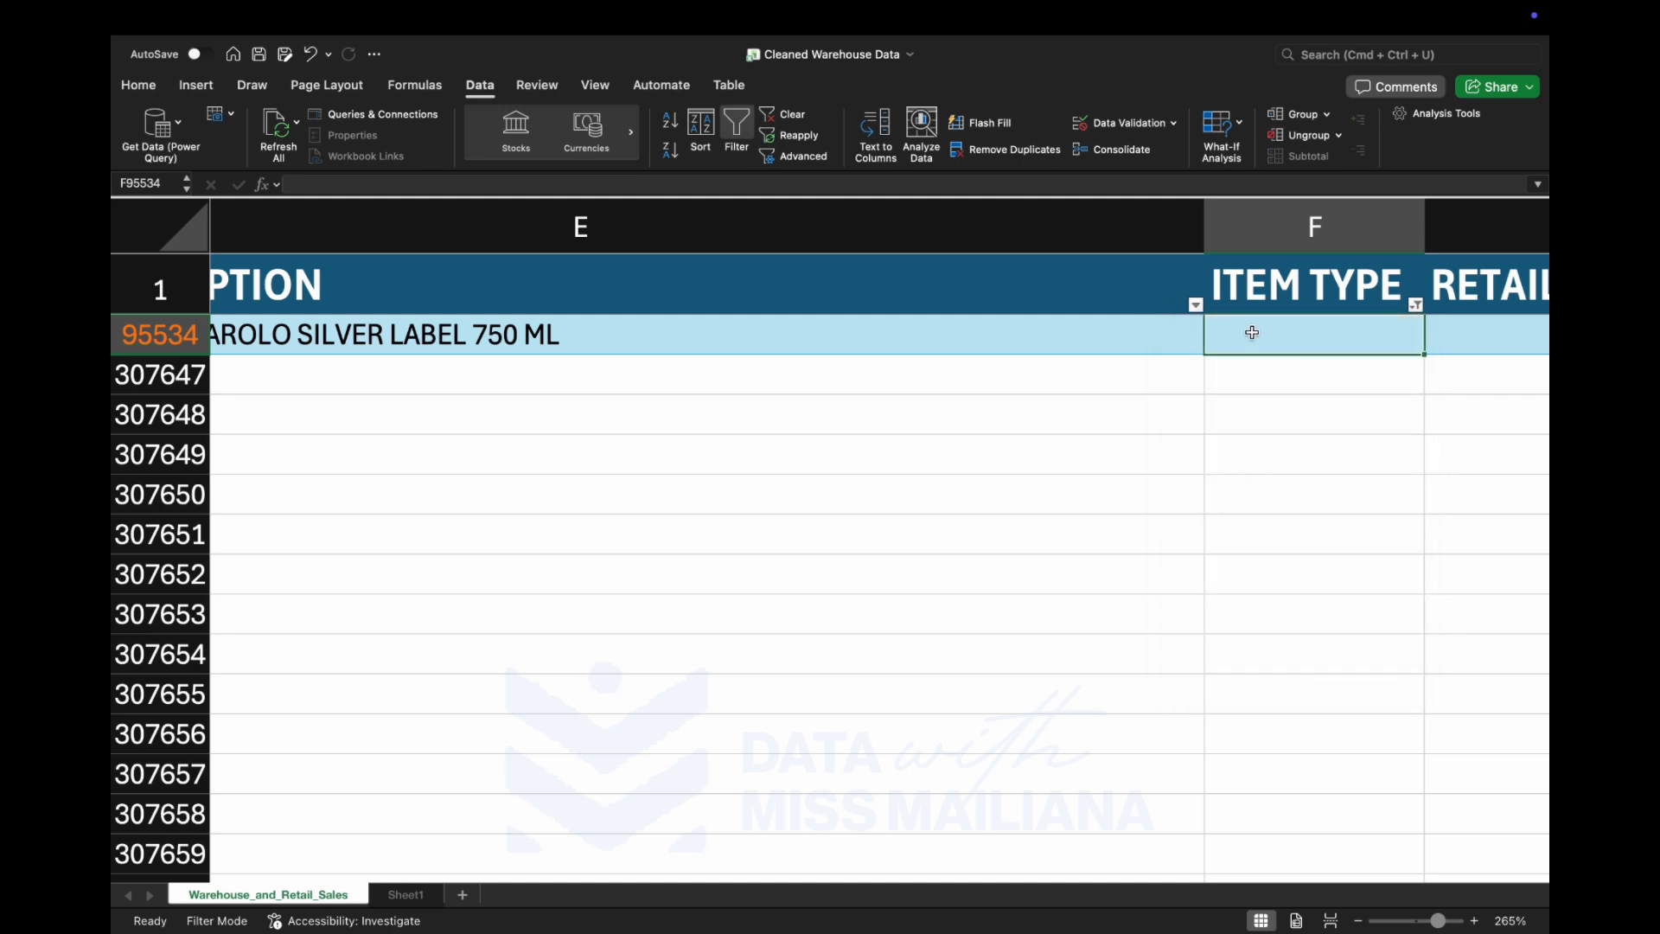
{"action": "type", "text": "REF"}
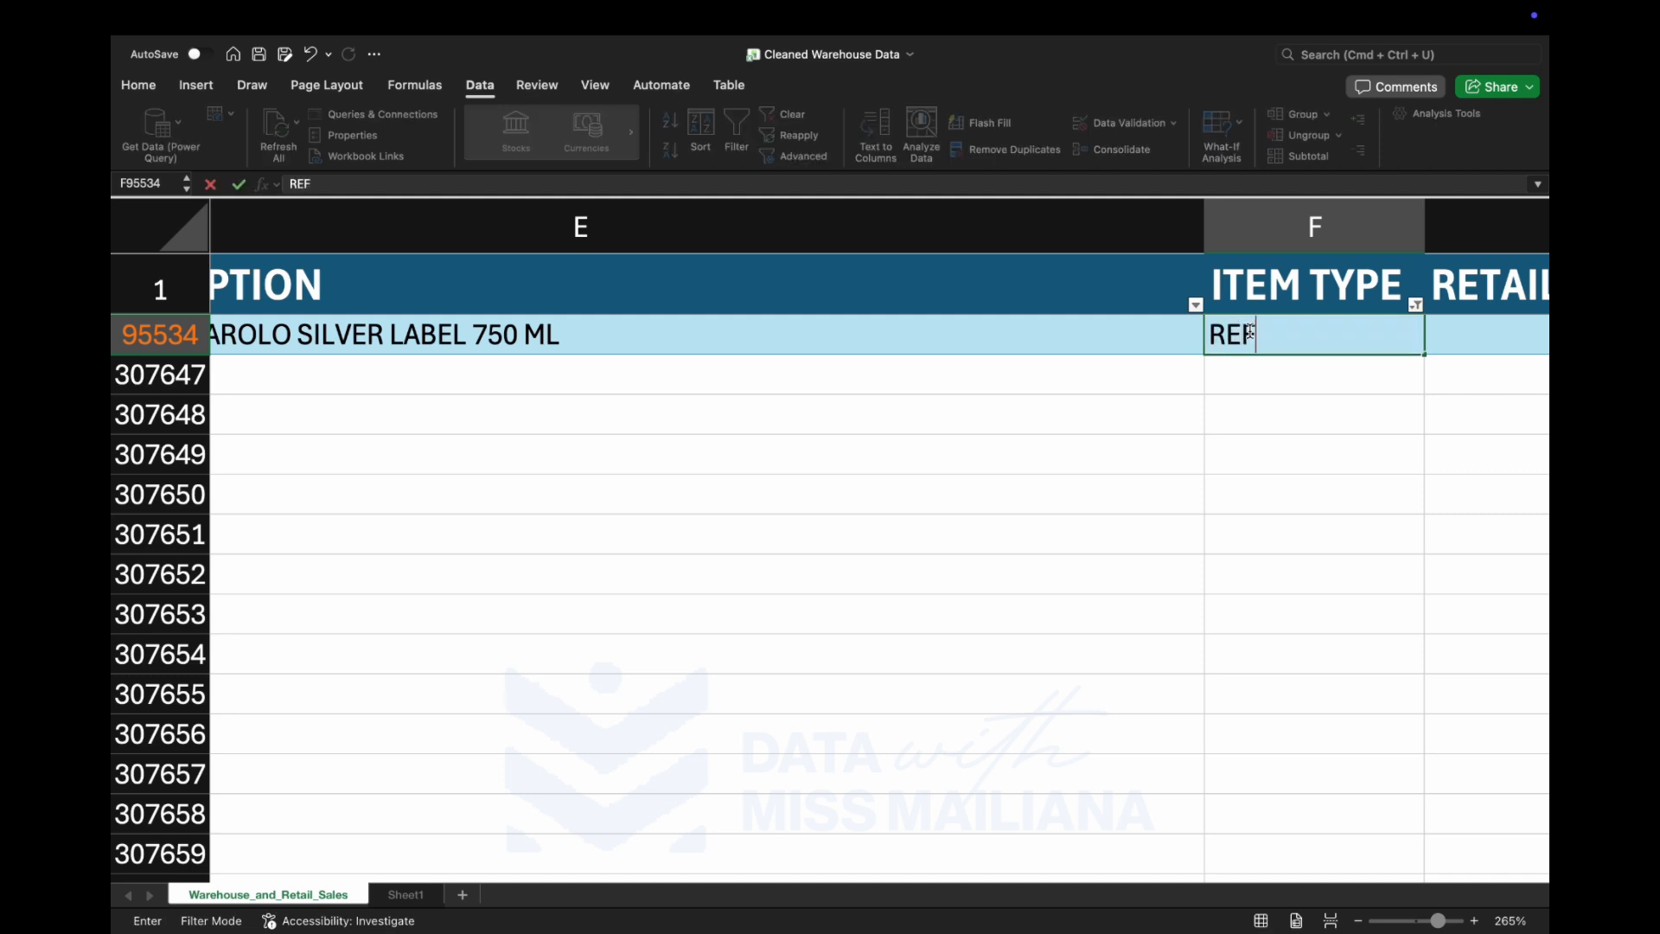
{"action": "key", "text": "Return"}
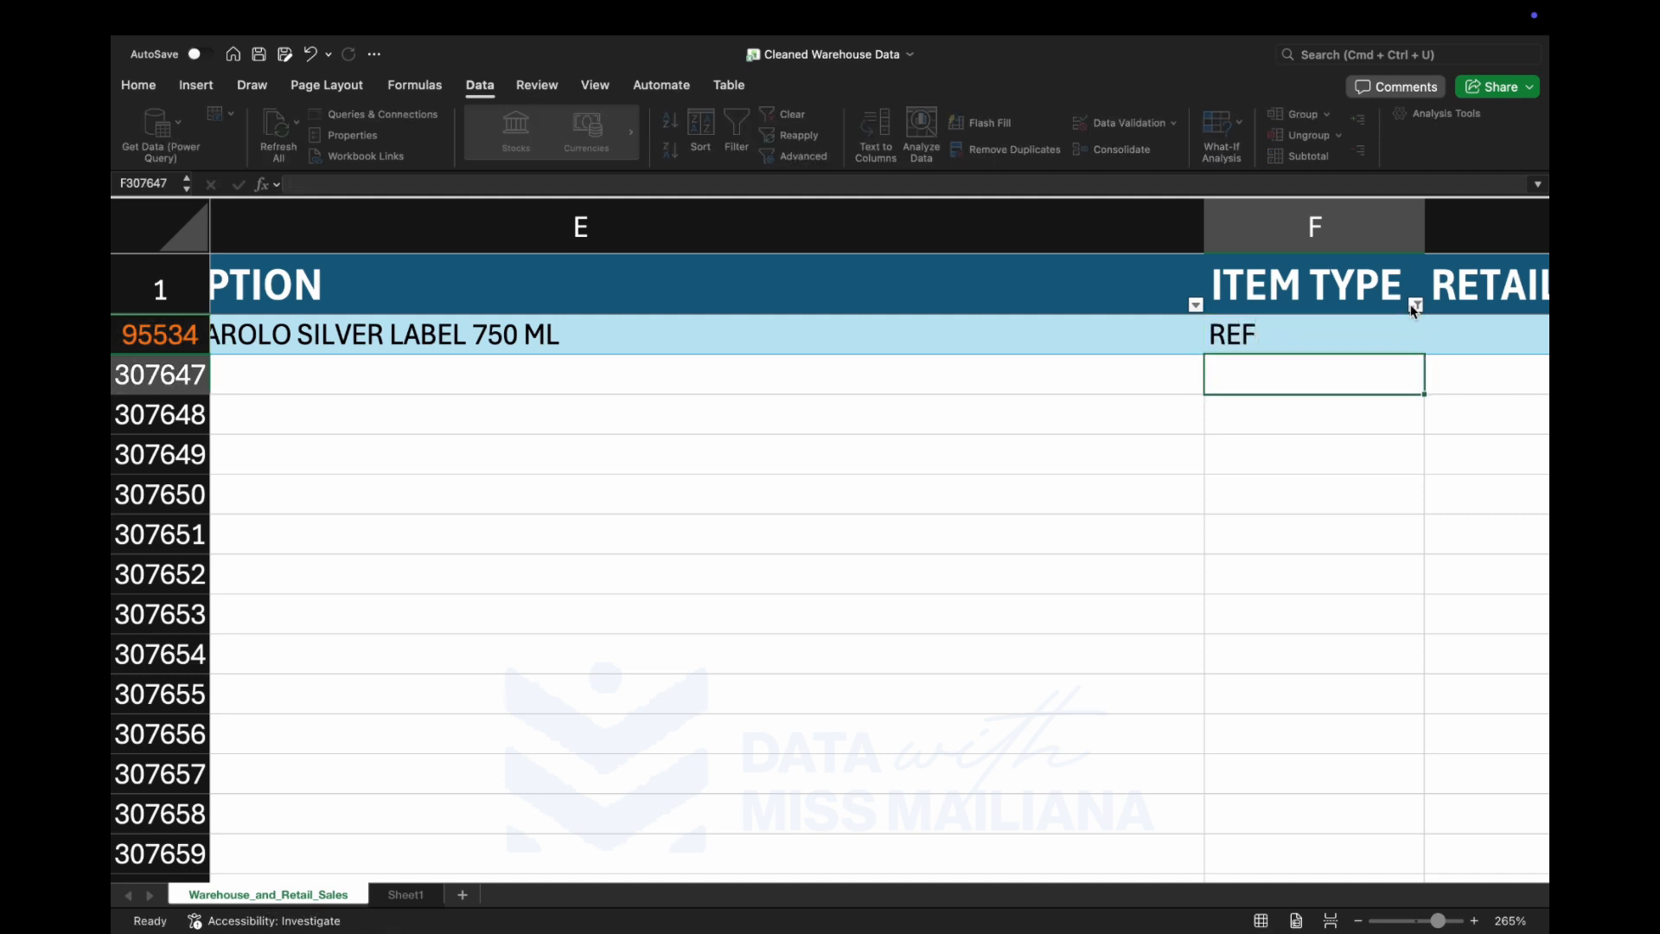
Select all values in the ITEM TYPE filter and apply it to show every row again.
{"action": "left_click", "coordinate": [1414, 307]}
{"action": "left_click", "coordinate": [1414, 307]}
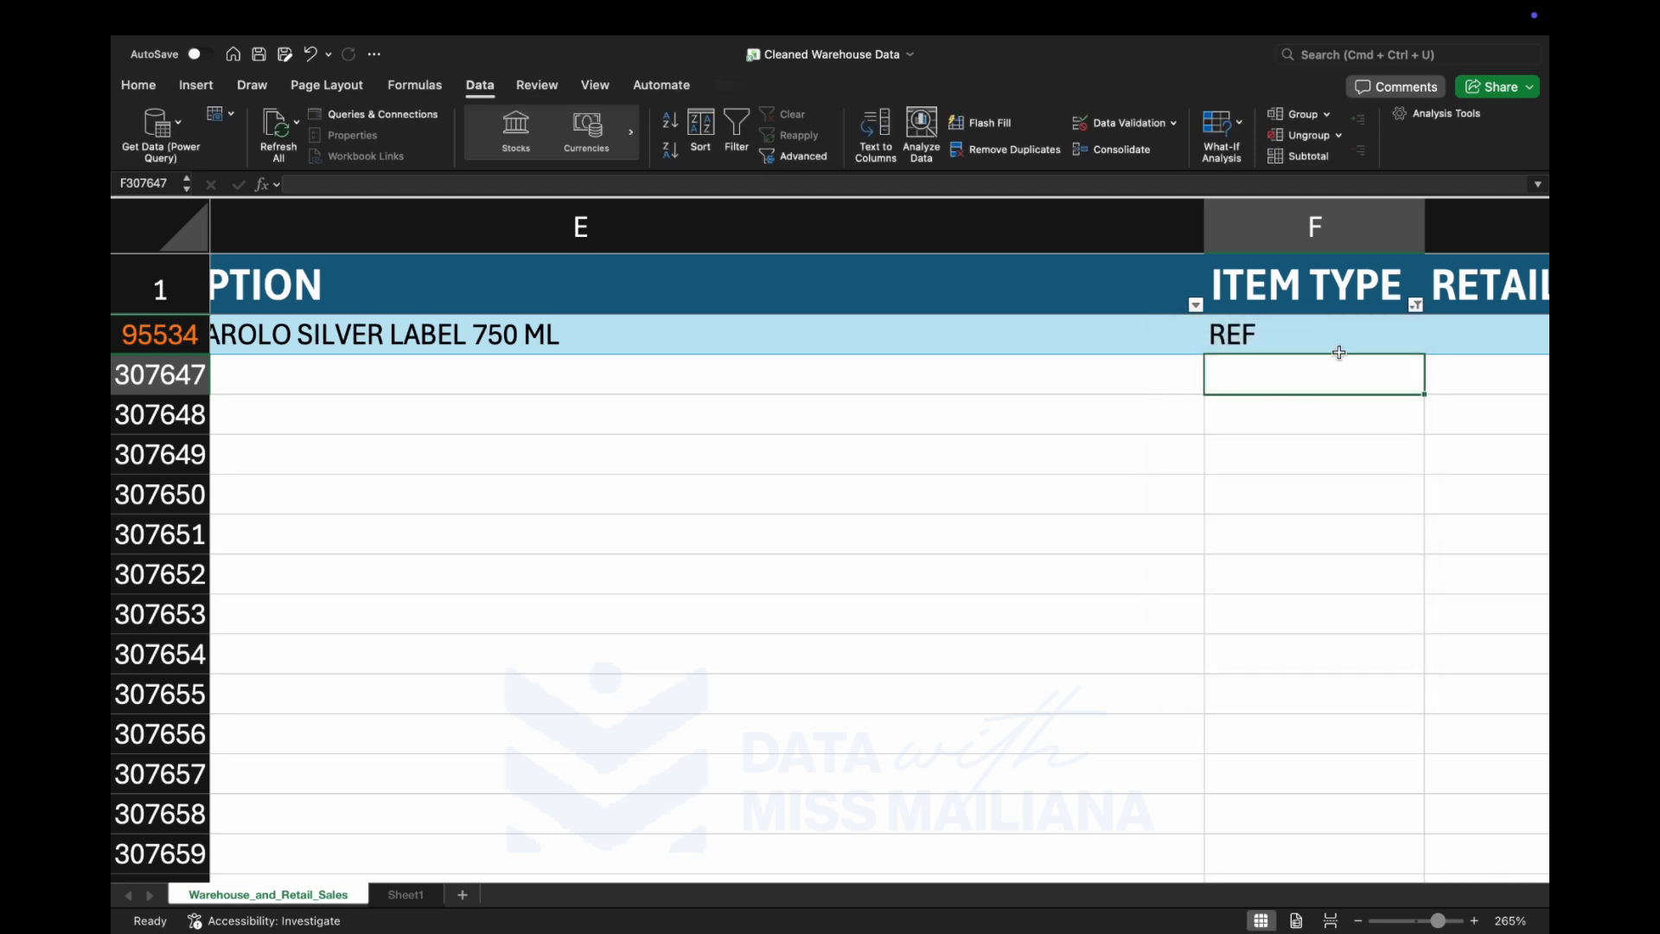
{"action": "left_click", "coordinate": [1415, 306]}
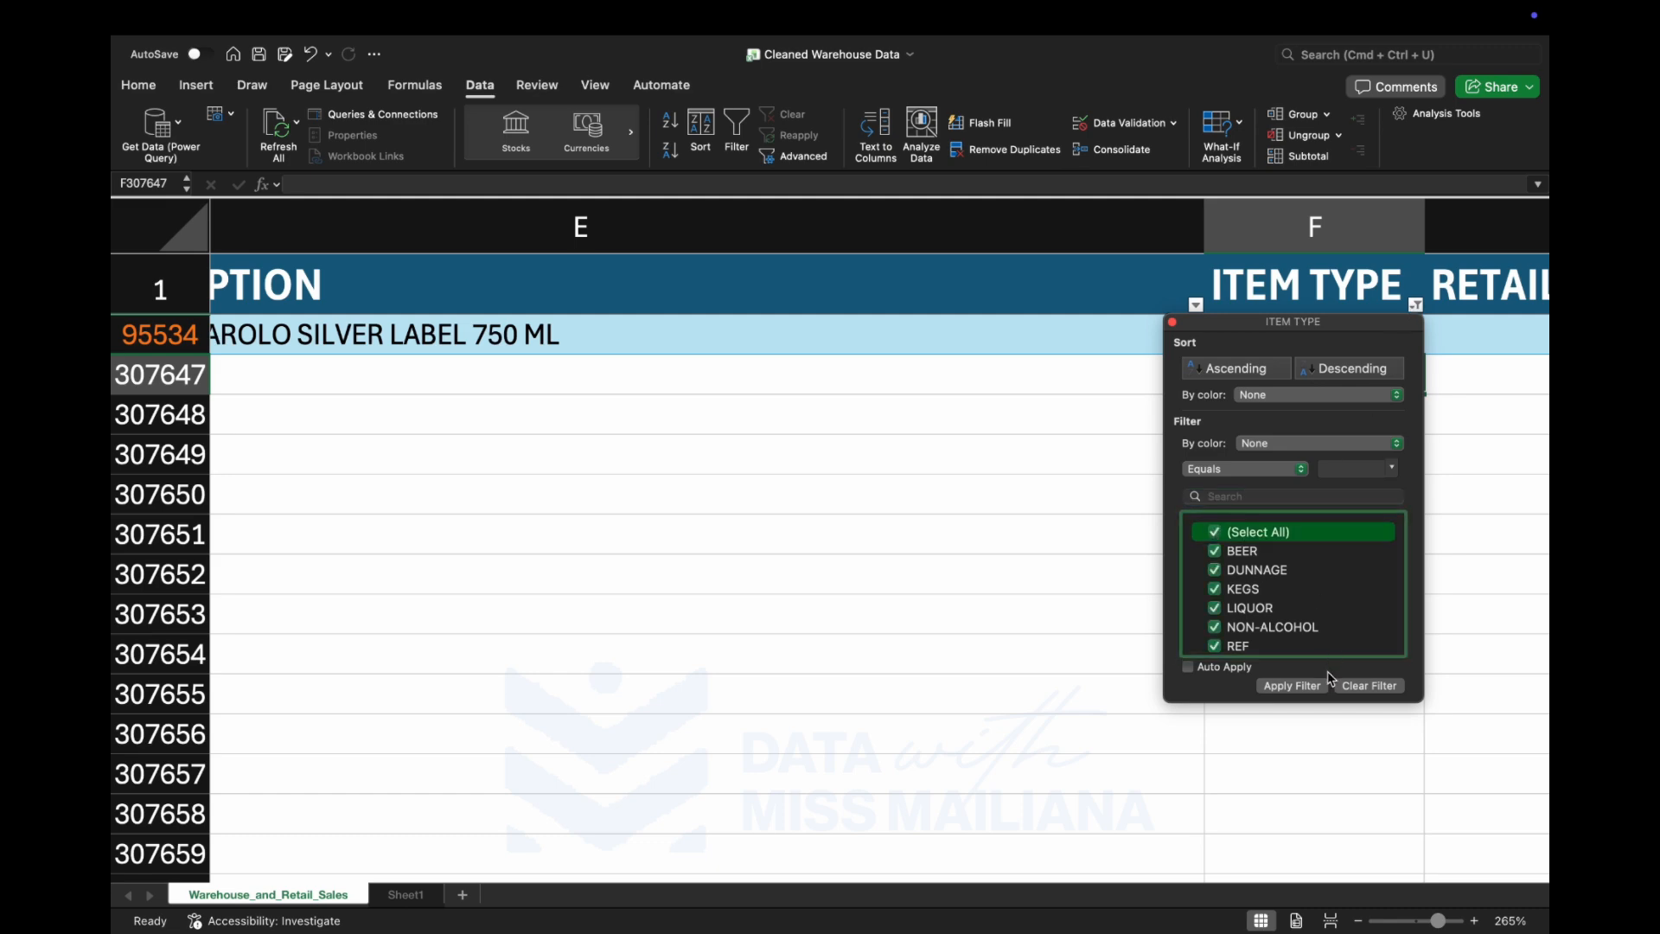
{"action": "left_click", "coordinate": [1315, 687]}
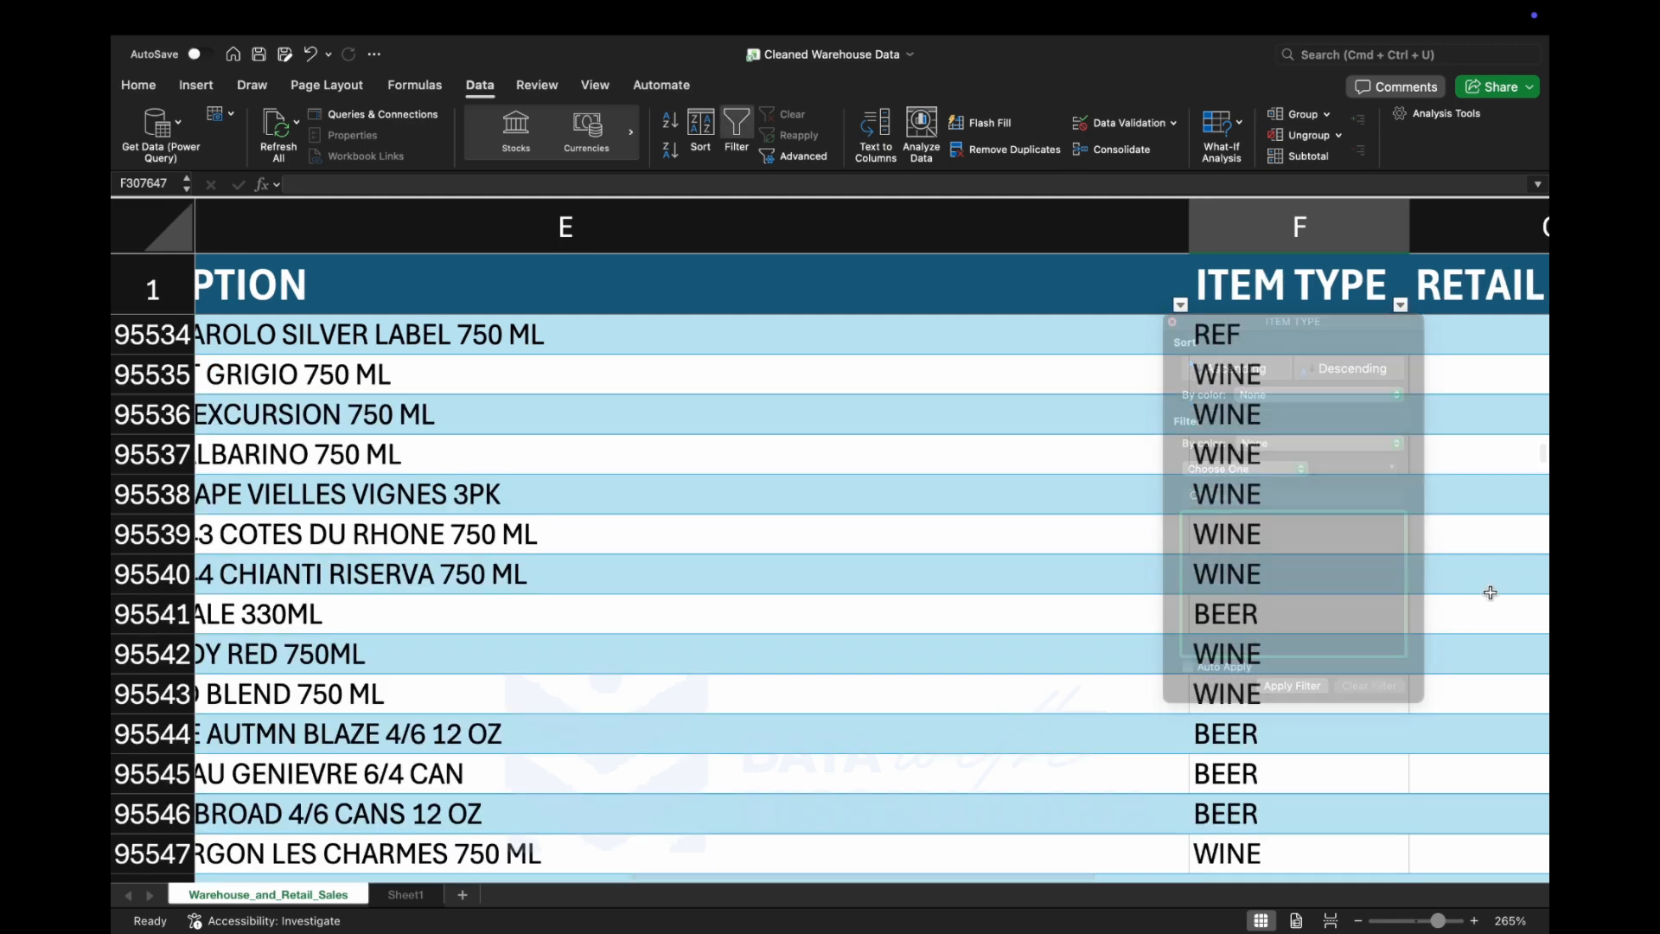
Look through the unfiltered rows and examine the columns from YEAR to WAREHOUSE SALES.
{"action": "scroll", "coordinate": [1295, 642], "scroll_direction": "down", "scroll_amount": 3}
{"action": "scroll", "coordinate": [1295, 641], "scroll_direction": "right", "scroll_amount": 3}
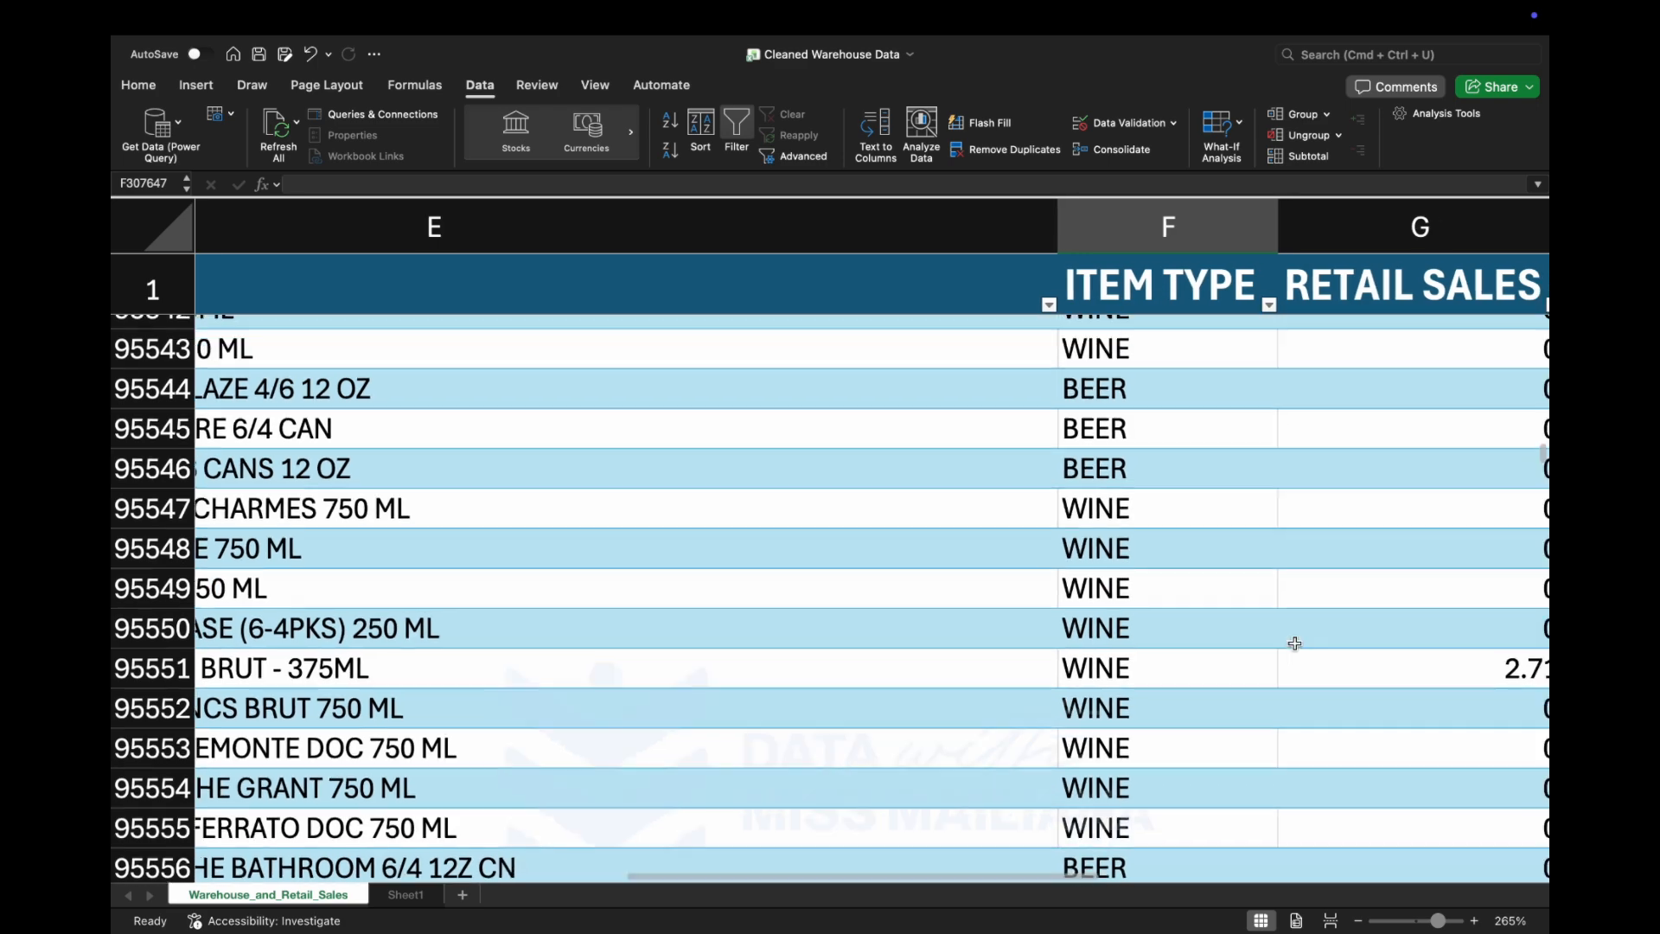
{"action": "scroll", "coordinate": [1295, 641], "scroll_direction": "up", "scroll_amount": 5}
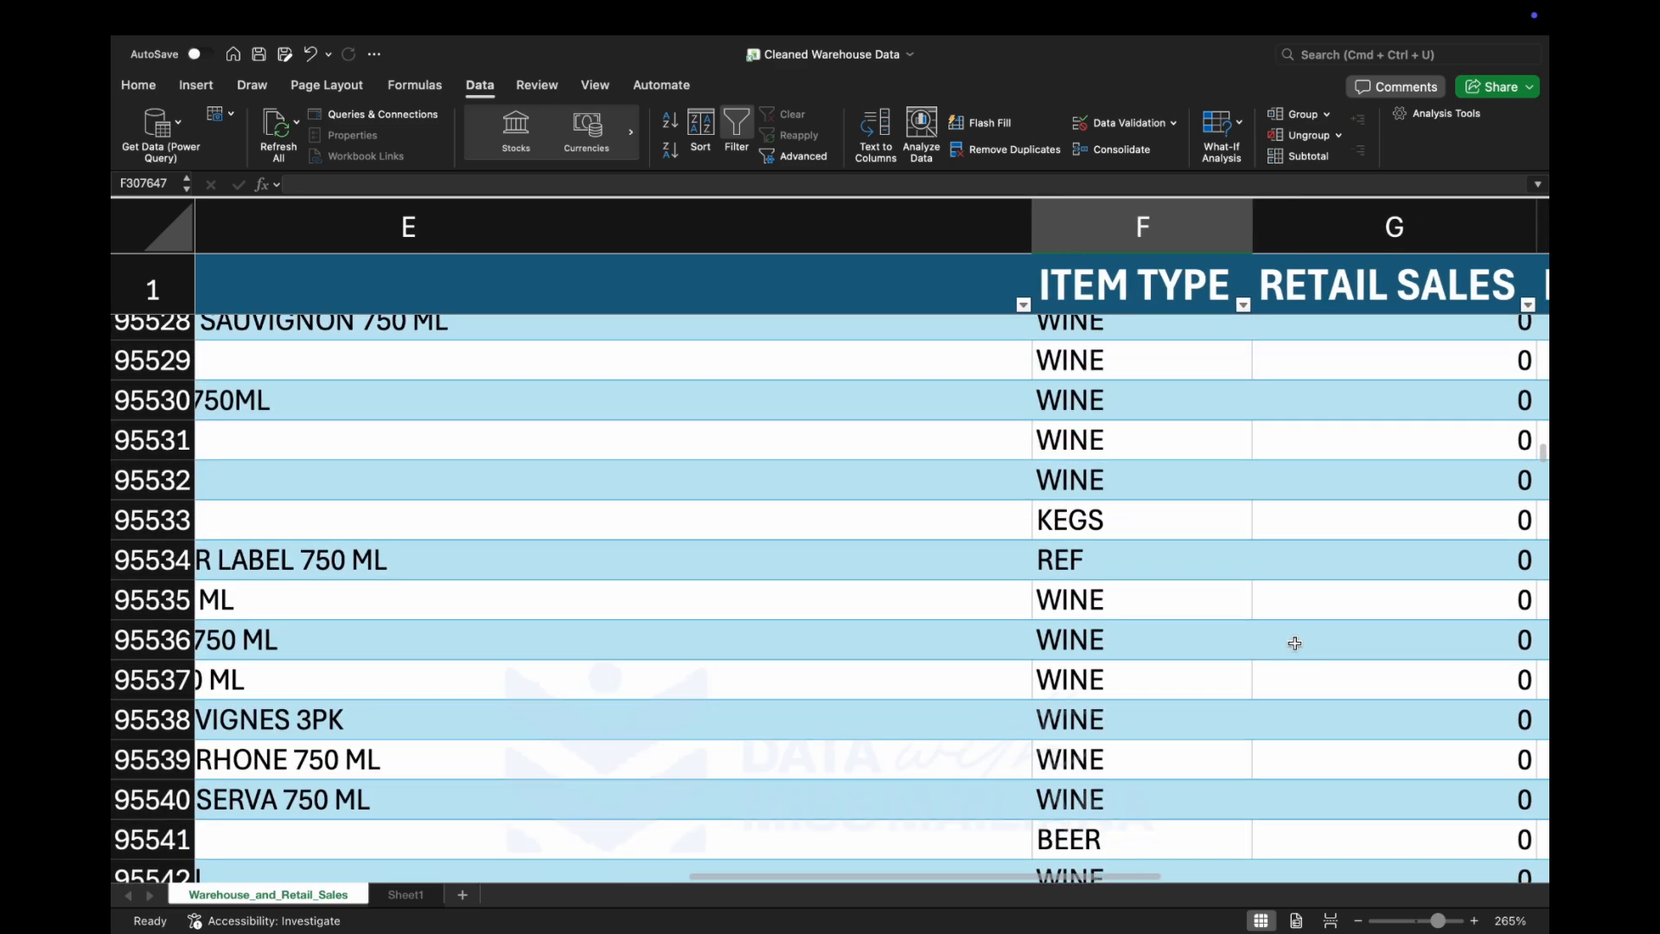
{"action": "scroll", "coordinate": [1295, 642], "scroll_direction": "up", "scroll_amount": 20}
{"action": "scroll", "coordinate": [1295, 642], "scroll_direction": "right", "scroll_amount": 1}
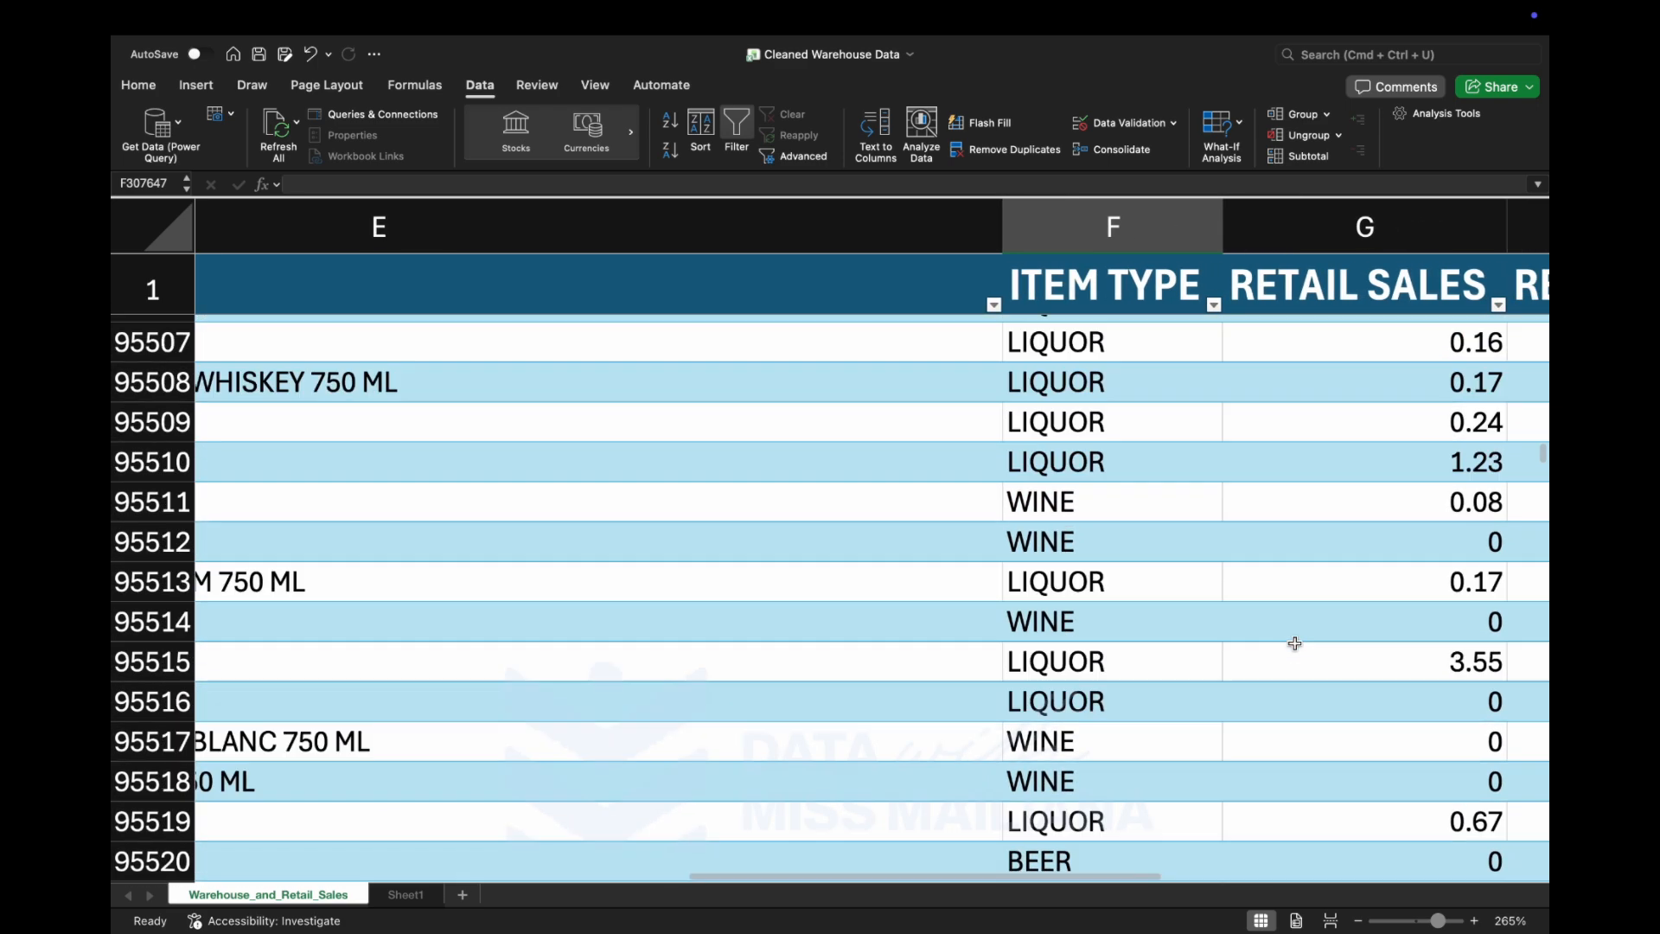
{"action": "scroll", "coordinate": [1295, 642], "scroll_direction": "up", "scroll_amount": 20}
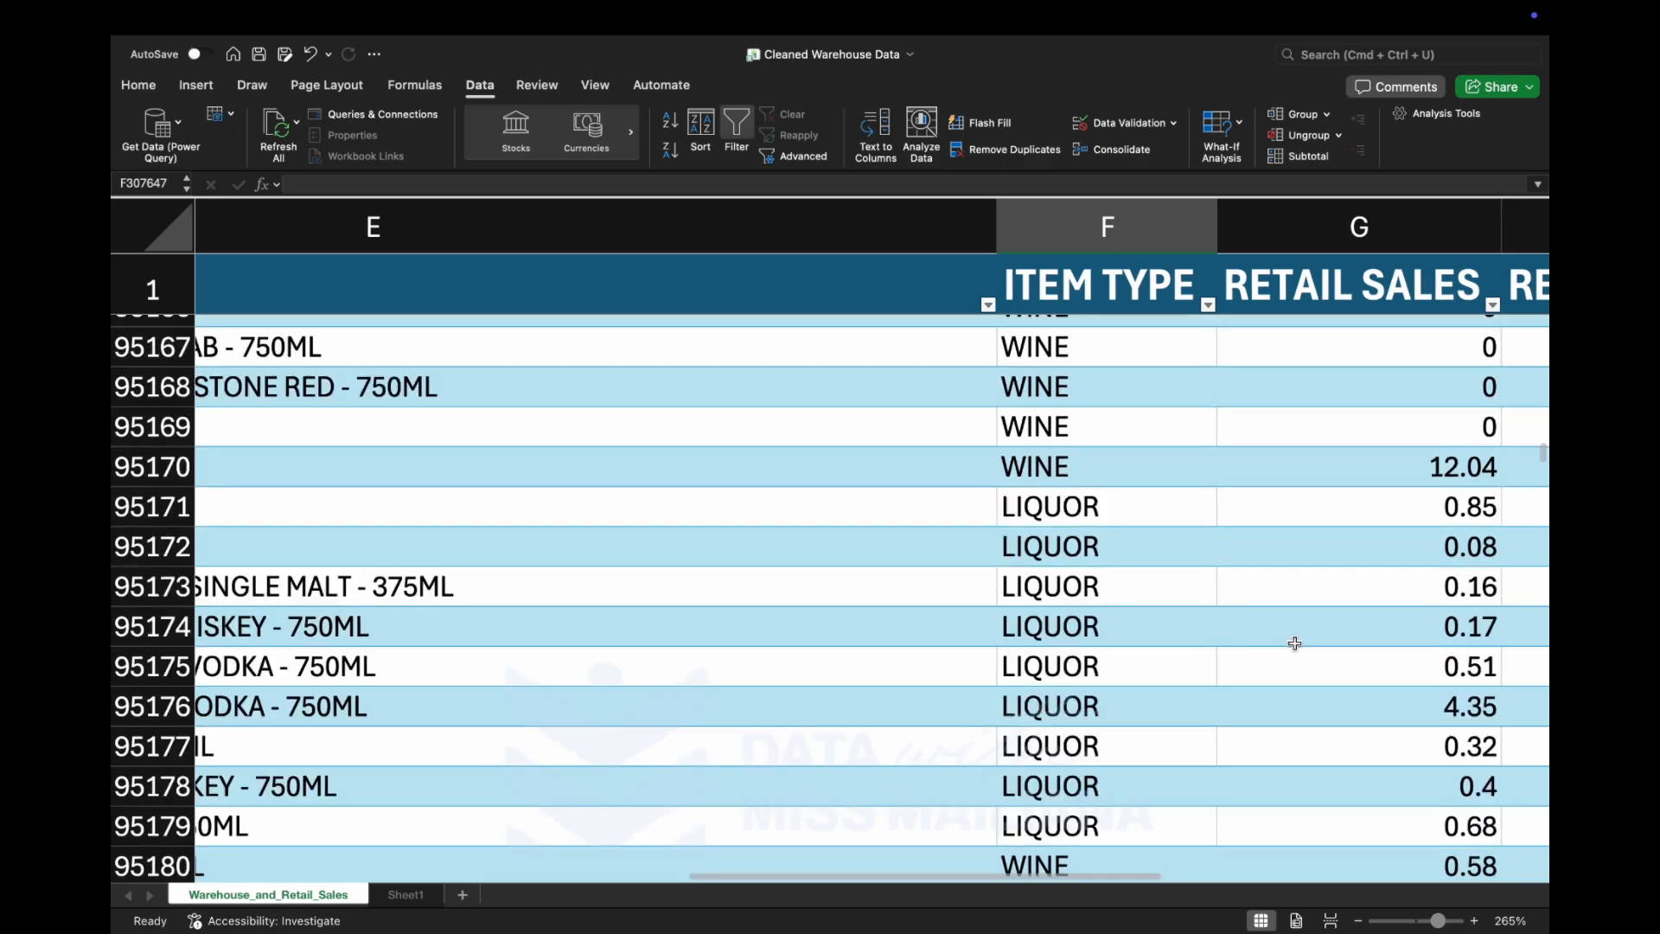
{"action": "scroll", "coordinate": [1295, 642], "scroll_direction": "left", "scroll_amount": 5}
{"action": "scroll", "coordinate": [1295, 642], "scroll_direction": "up", "scroll_amount": 12}
{"action": "scroll", "coordinate": [1295, 642], "scroll_direction": "left", "scroll_amount": 1}
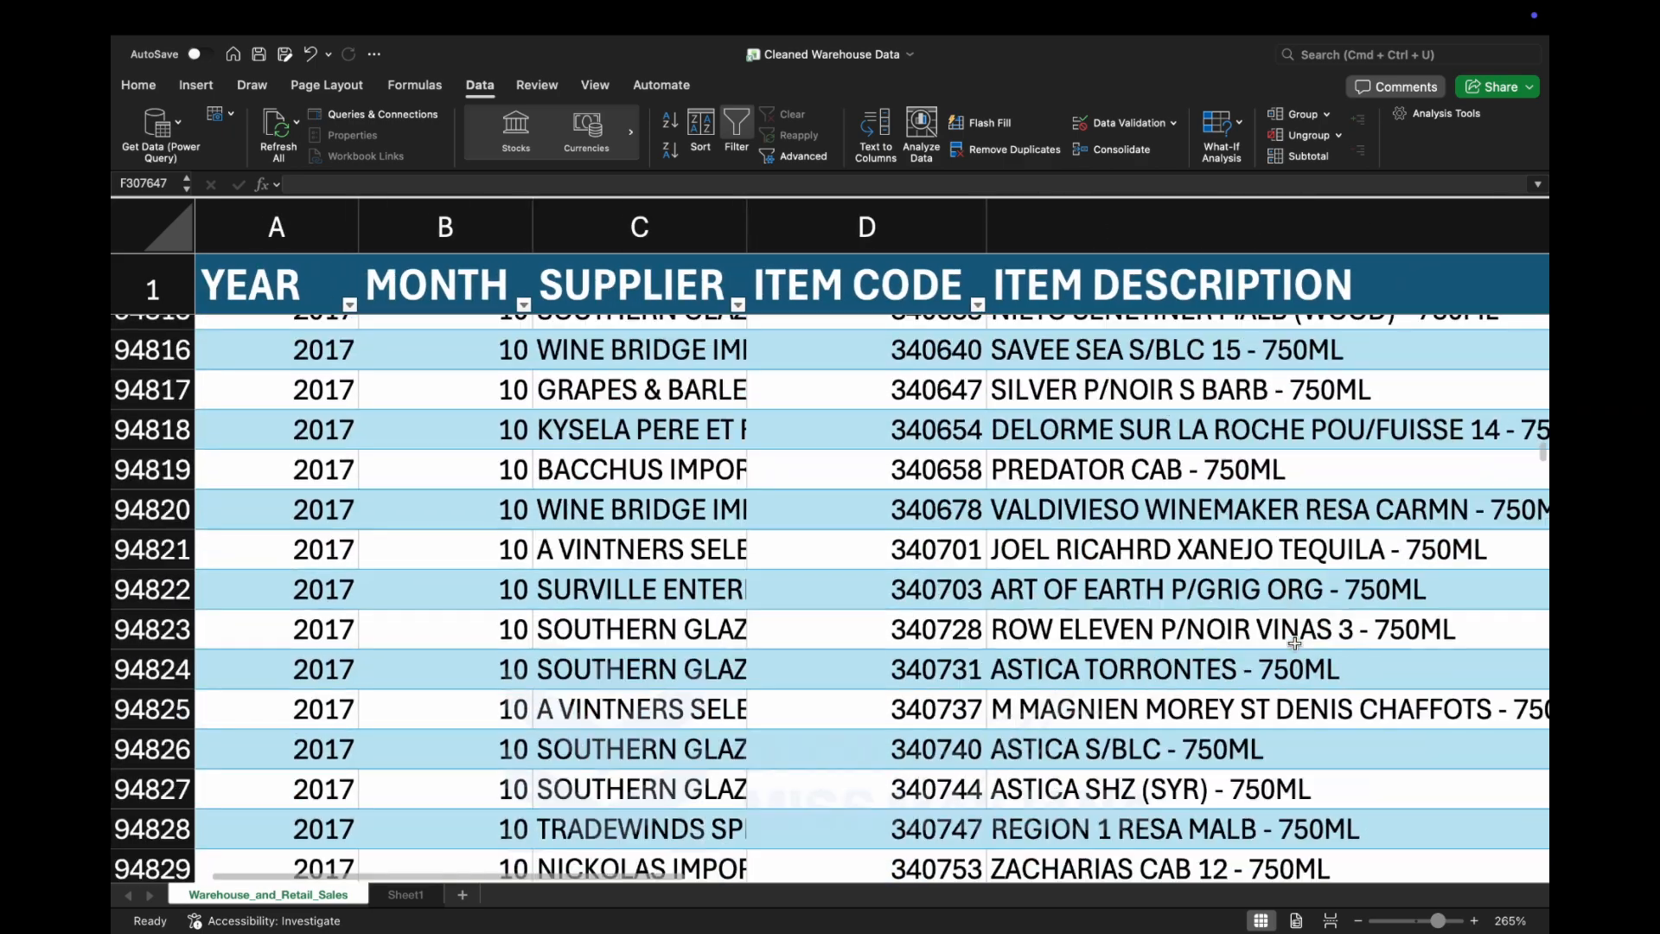
{"action": "scroll", "coordinate": [1295, 642], "scroll_direction": "up", "scroll_amount": 20}
{"action": "scroll", "coordinate": [1295, 643], "scroll_direction": "right", "scroll_amount": 8}
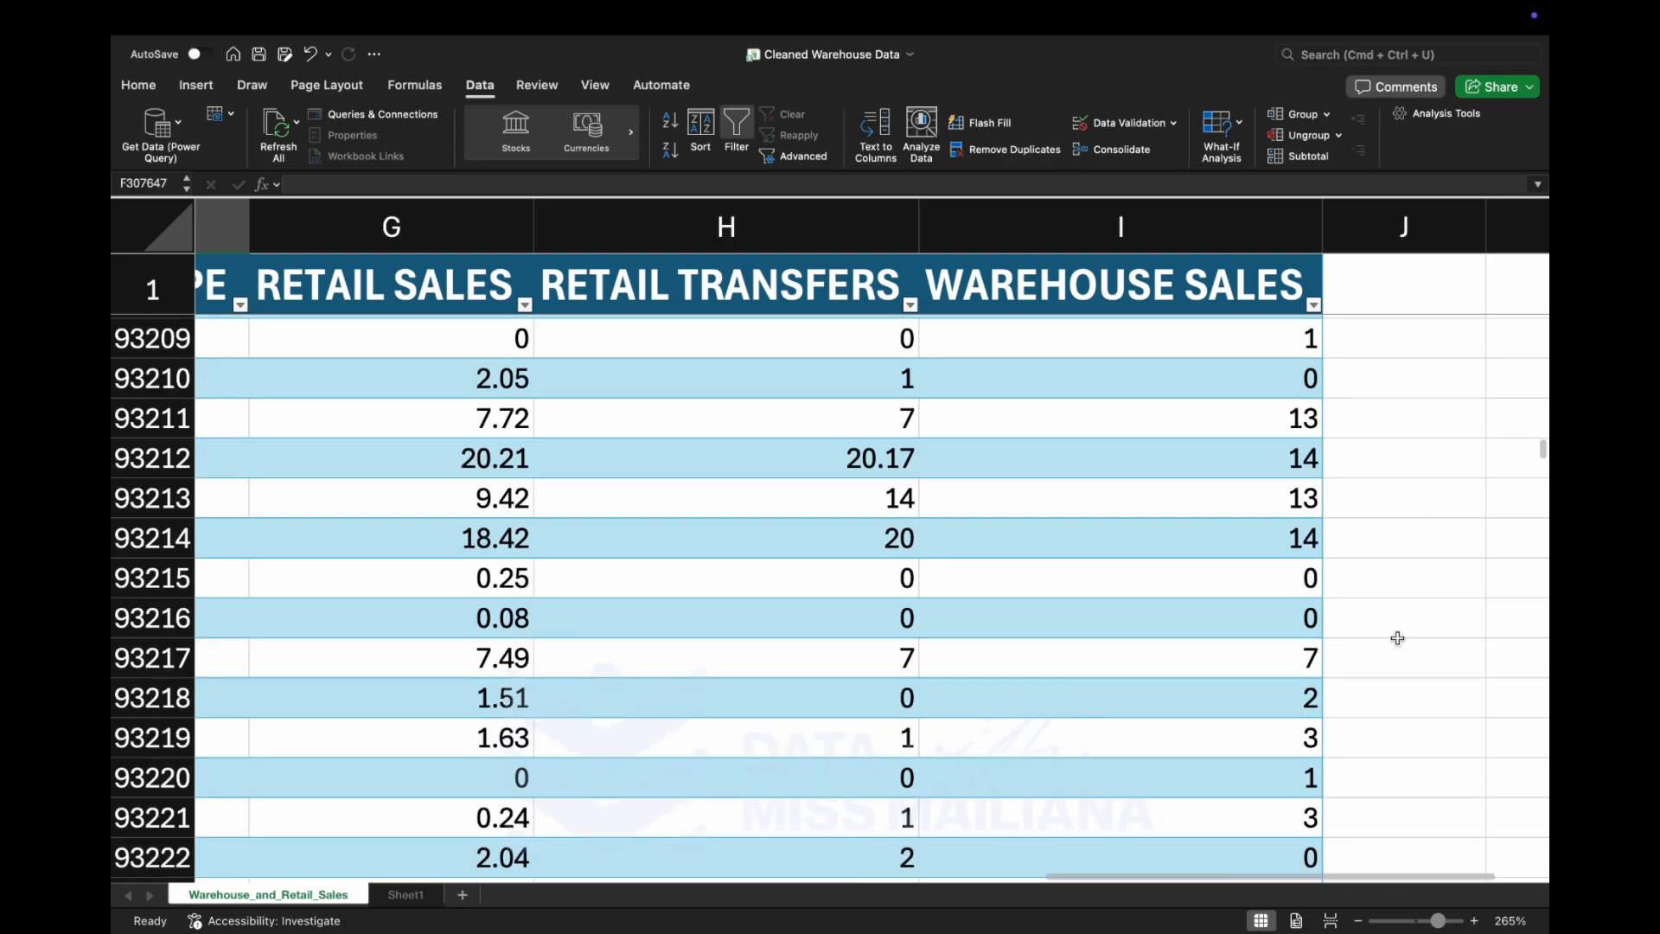
{"action": "scroll", "coordinate": [1397, 638], "scroll_direction": "up", "scroll_amount": 20}
{"action": "scroll", "coordinate": [1393, 631], "scroll_direction": "left", "scroll_amount": 6}
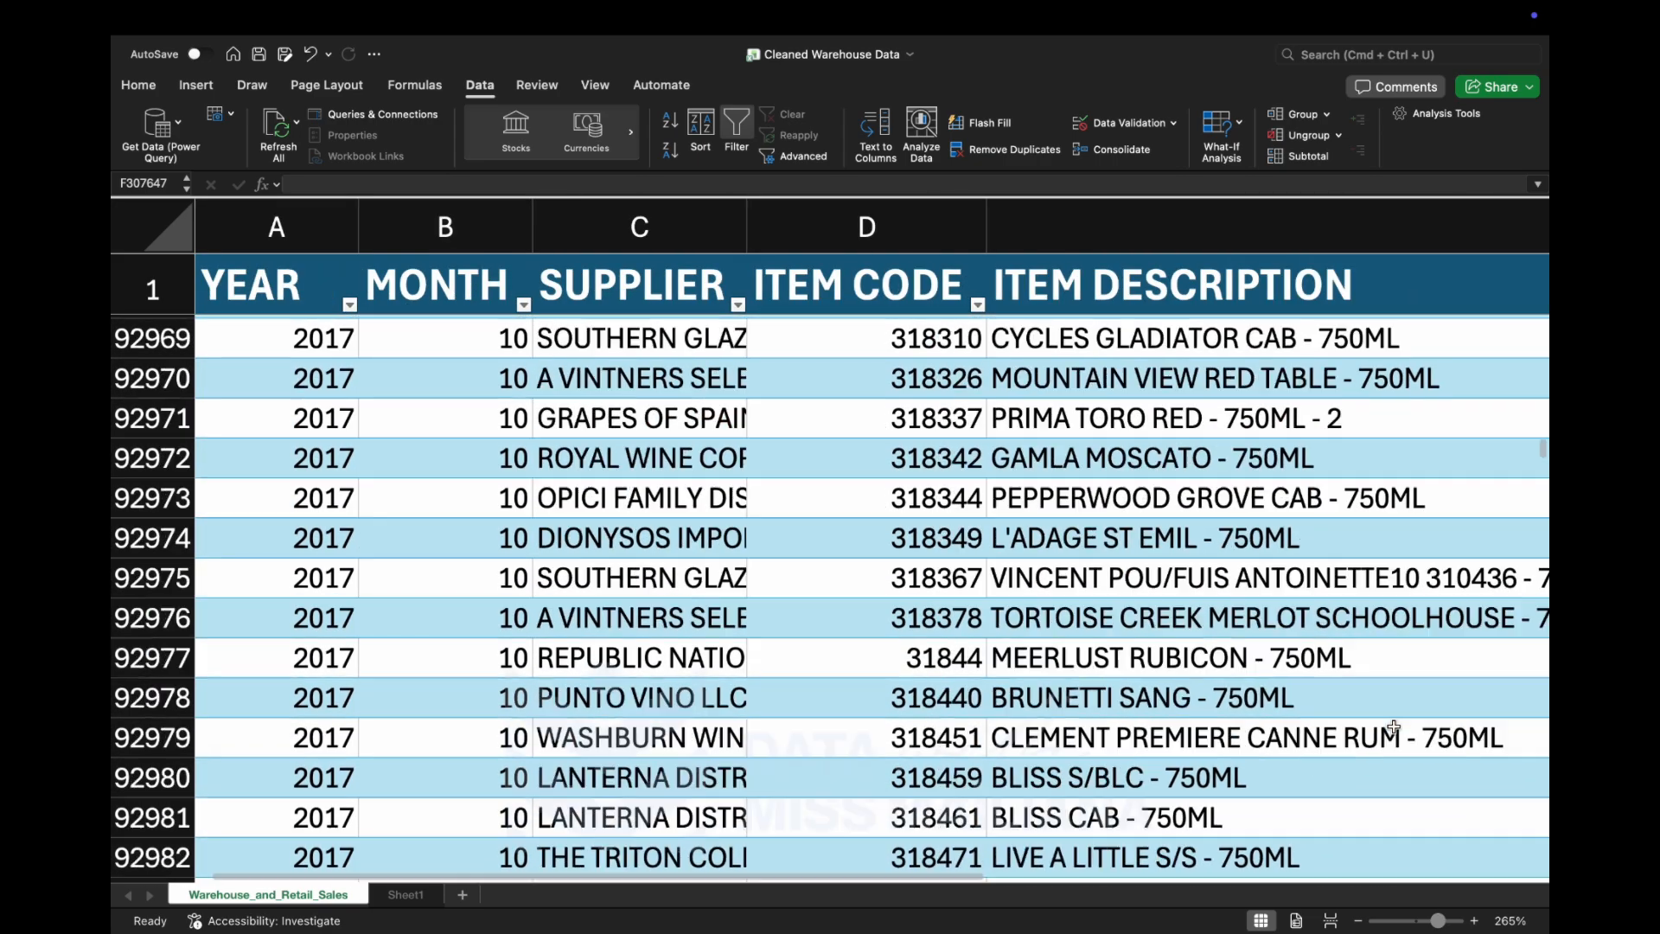
{"action": "scroll", "coordinate": [1394, 726], "scroll_direction": "up", "scroll_amount": 20}
{"action": "scroll", "coordinate": [1393, 726], "scroll_direction": "right", "scroll_amount": 20}
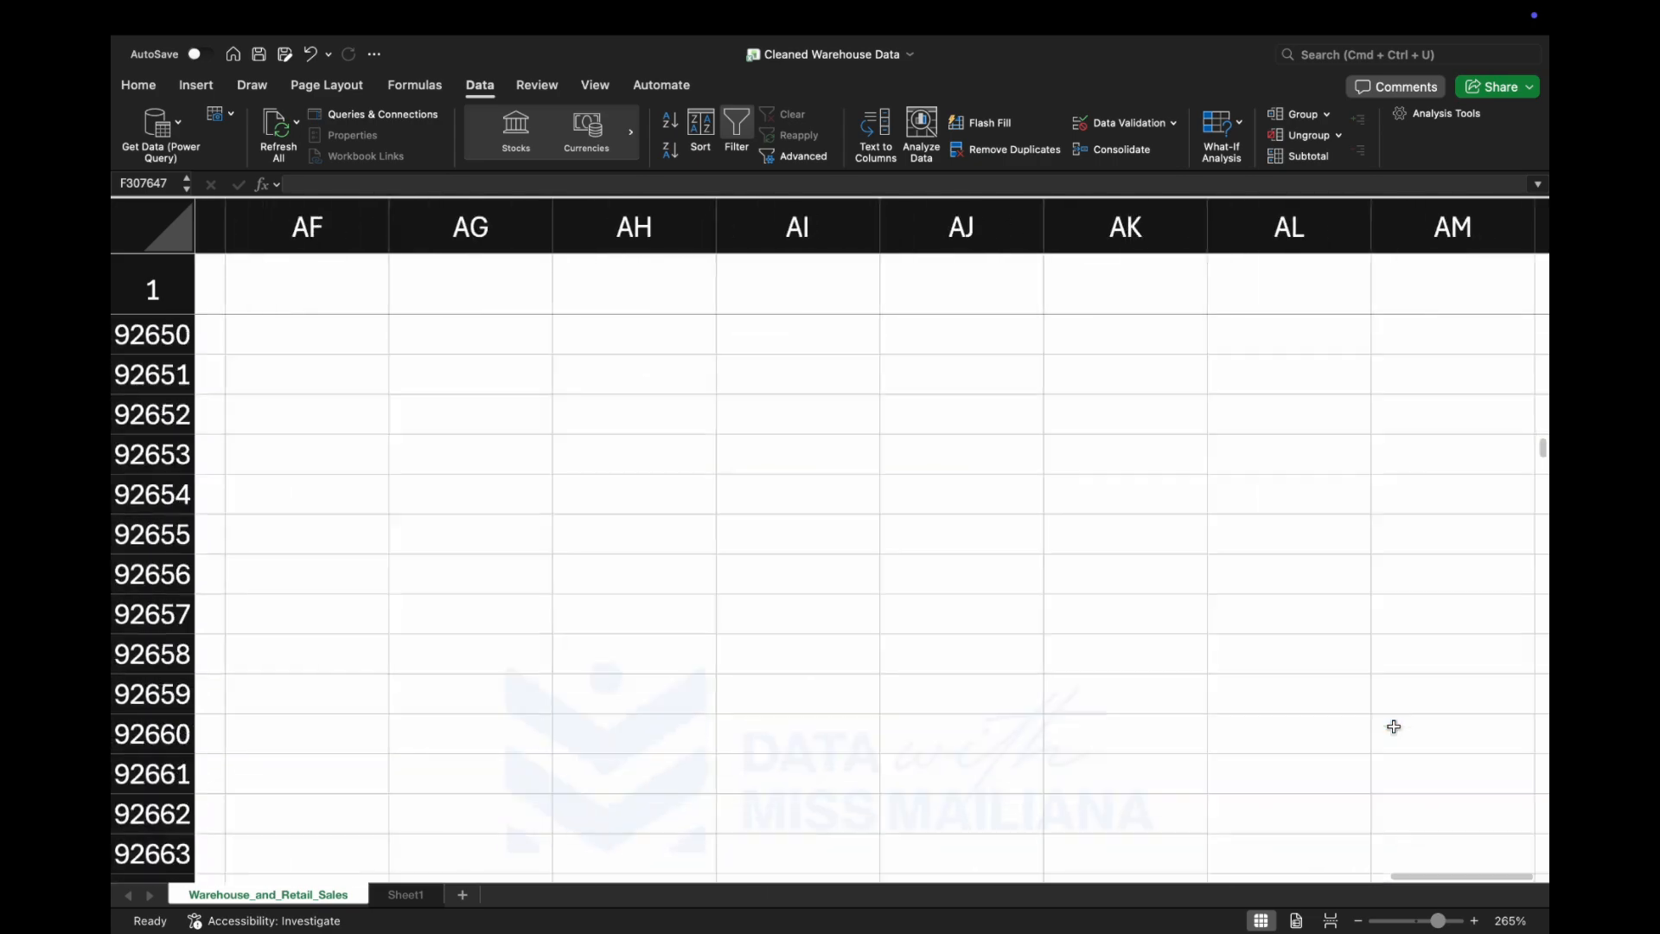
{"action": "scroll", "coordinate": [1394, 726], "scroll_direction": "left", "scroll_amount": 5}
{"action": "scroll", "coordinate": [1393, 726], "scroll_direction": "left", "scroll_amount": 10}
{"action": "scroll", "coordinate": [1394, 726], "scroll_direction": "up", "scroll_amount": 2}
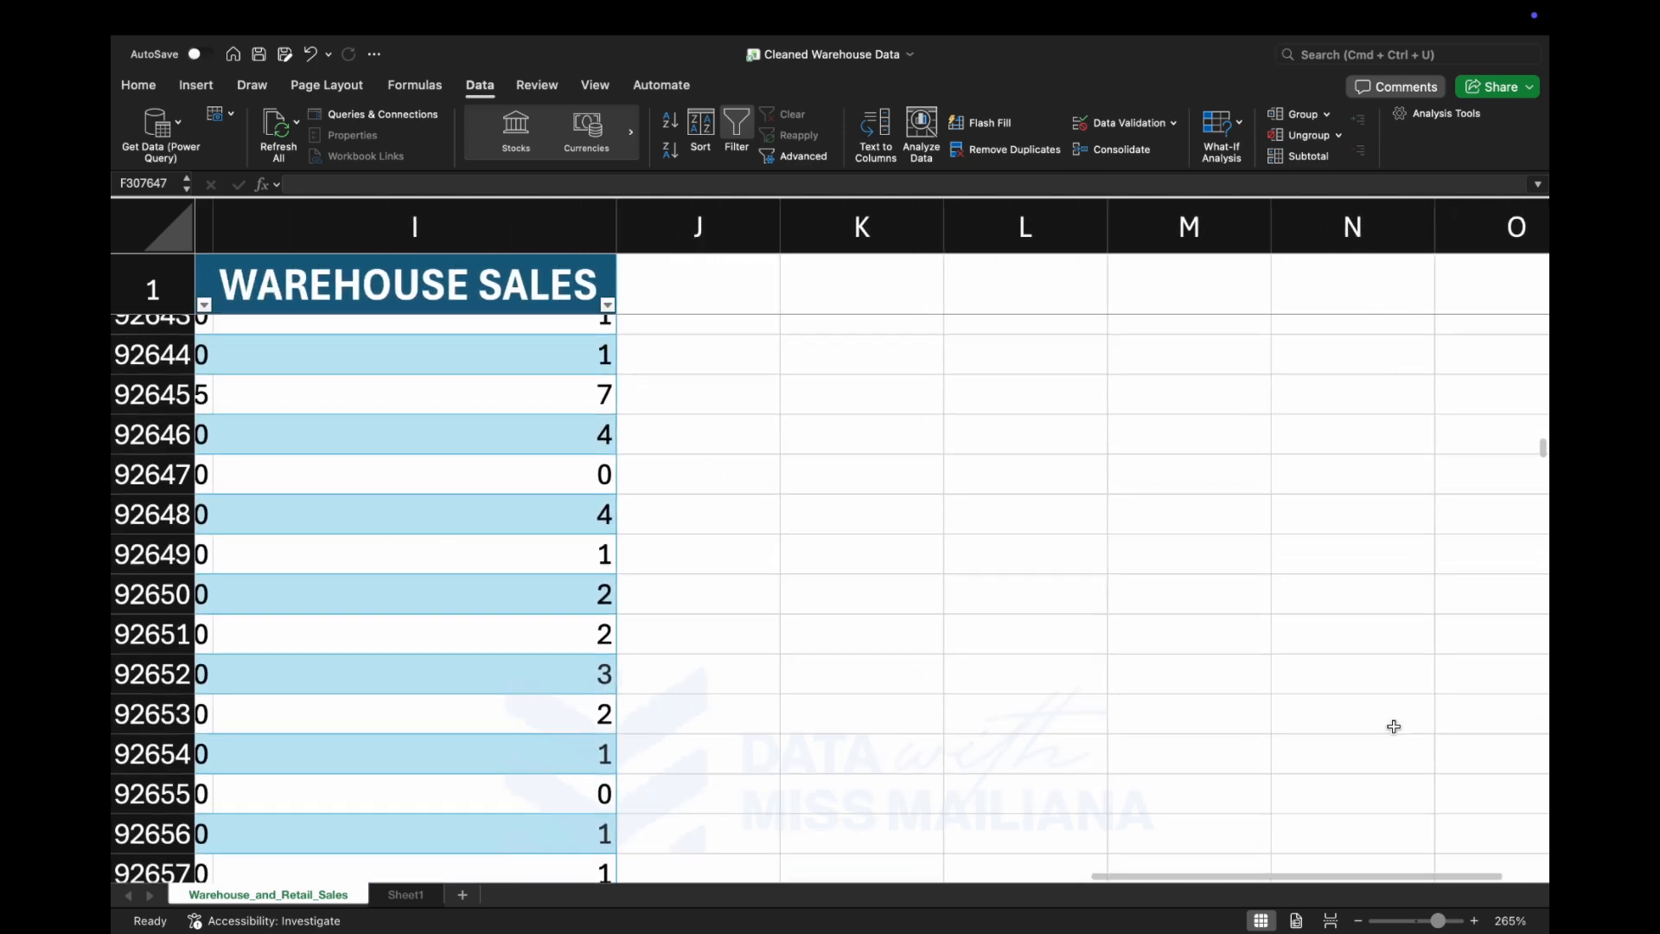
Return to the first rows of the sheet and look across all the fields before sorting.
{"action": "scroll", "coordinate": [1118, 701], "scroll_direction": "down", "scroll_amount": 4}
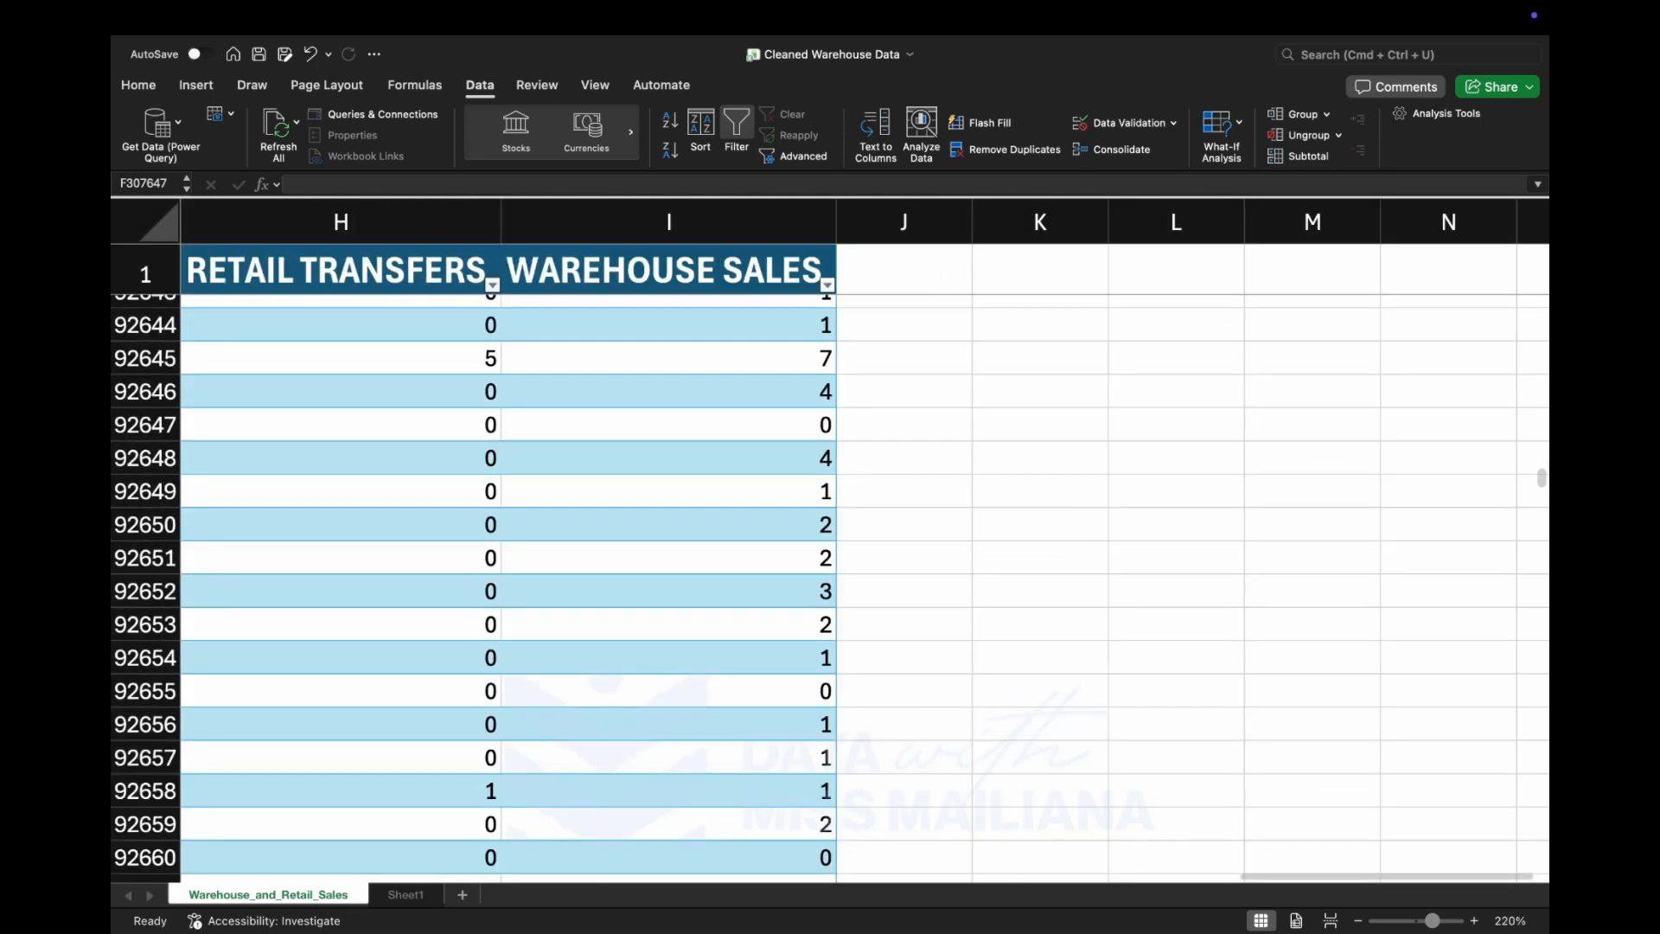
{"action": "left_click_drag", "start_coordinate": [1542, 479], "coordinate": [1540, 256]}
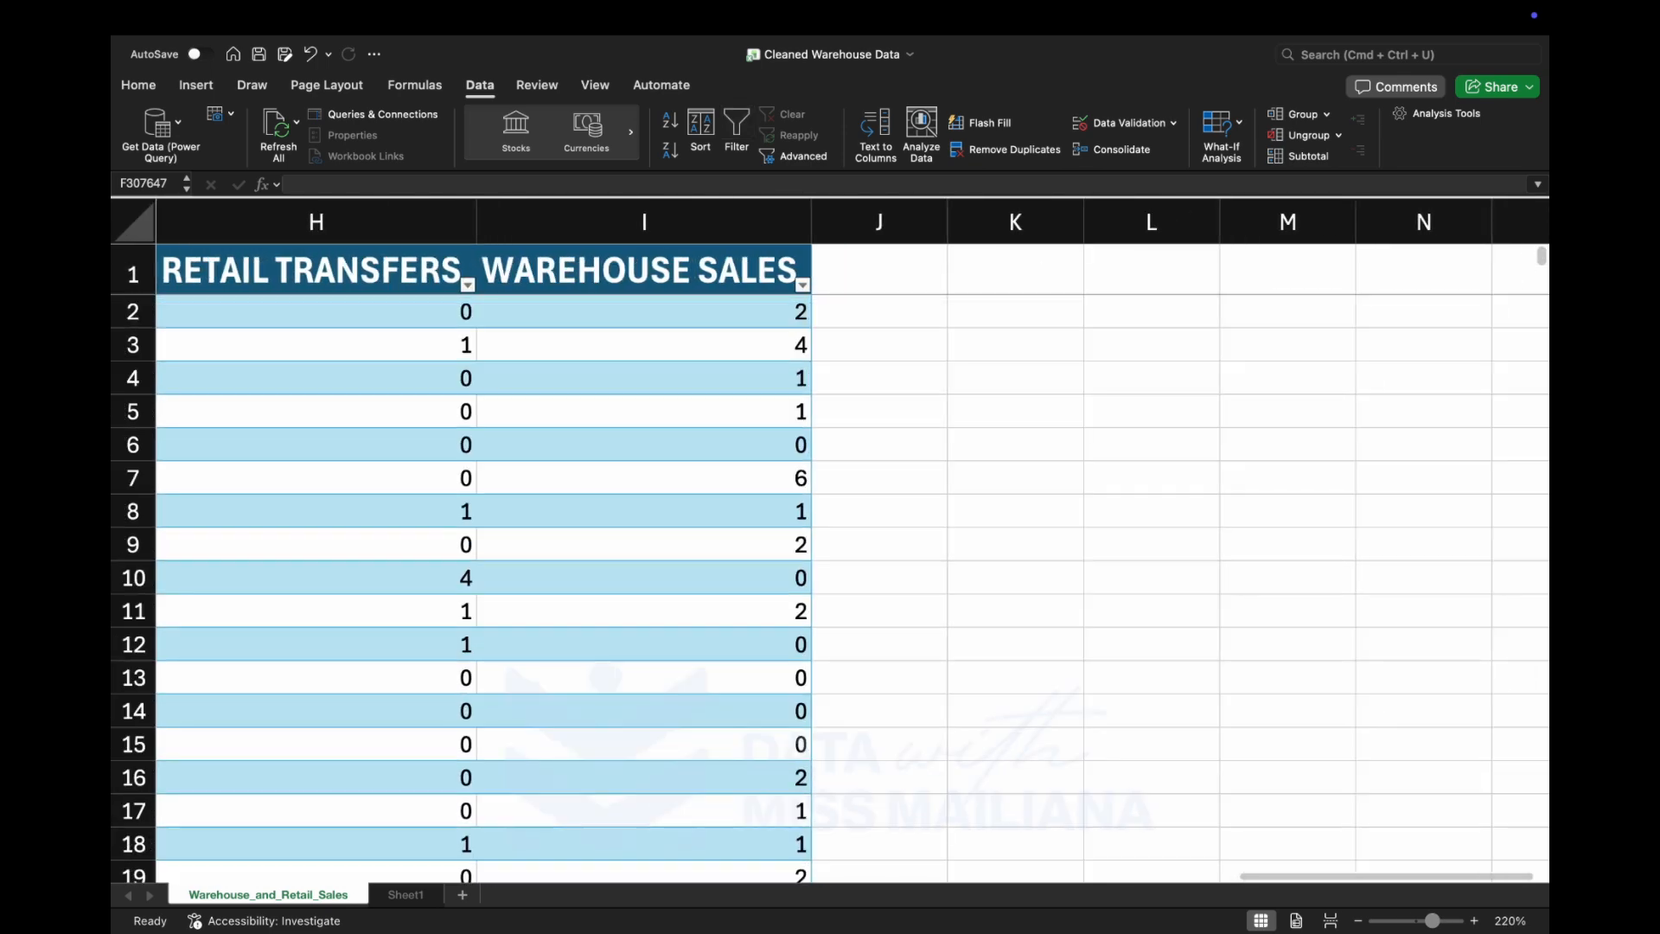
{"action": "scroll", "coordinate": [937, 537], "scroll_direction": "left", "scroll_amount": 5}
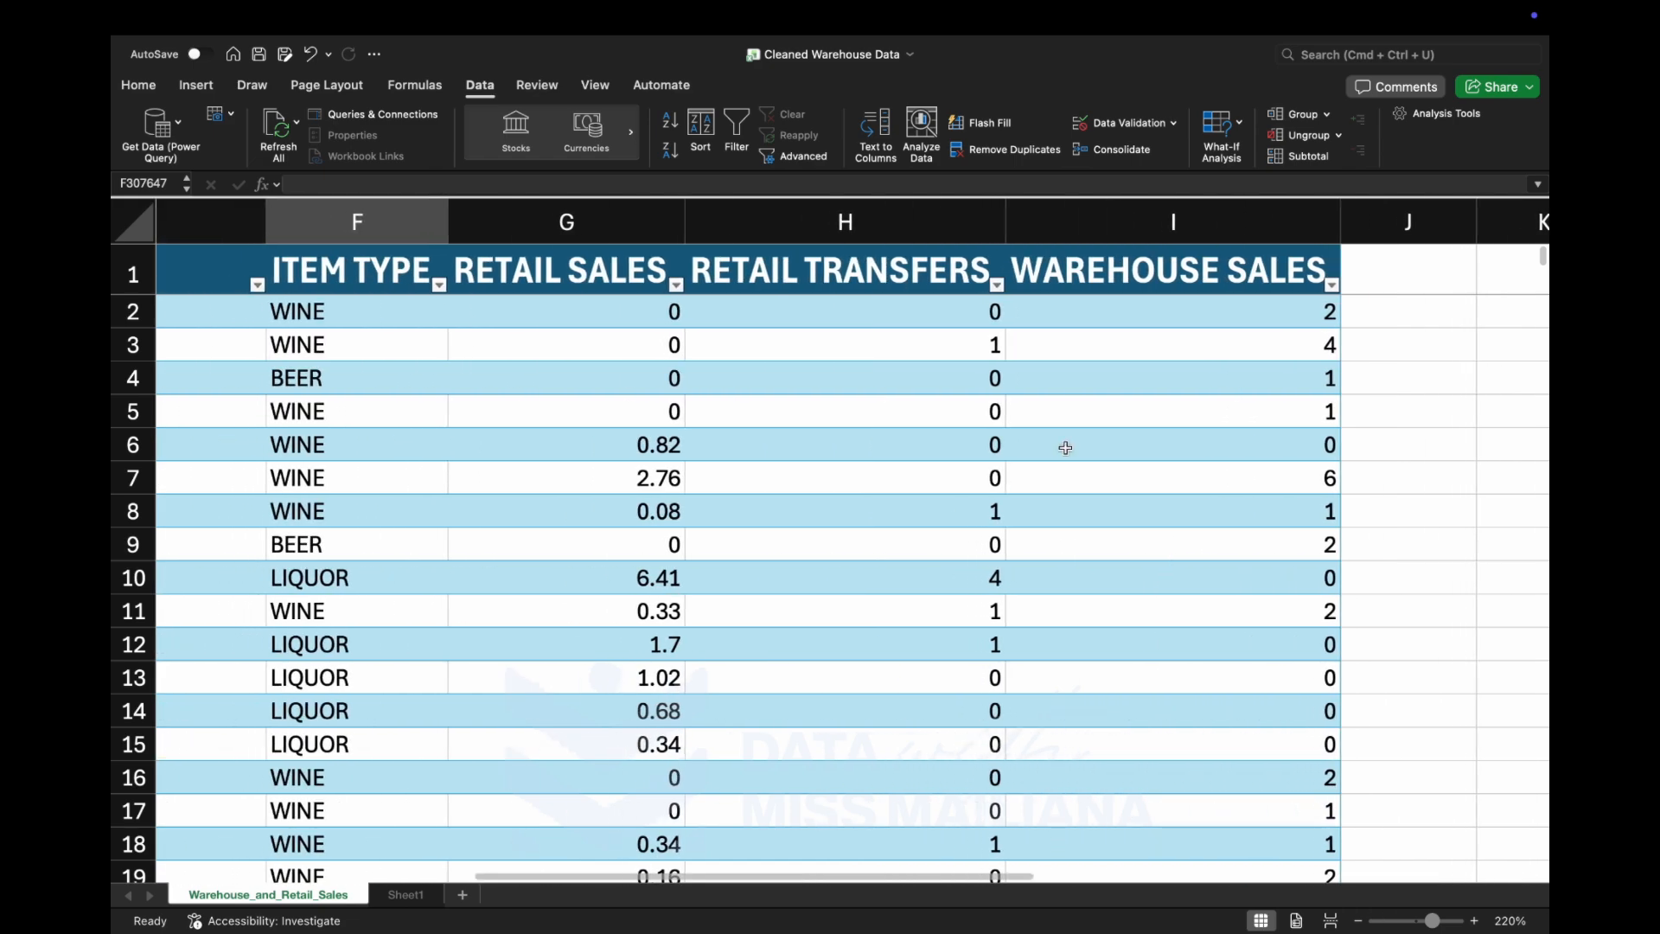
{"action": "scroll", "coordinate": [1143, 637], "scroll_direction": "left", "scroll_amount": 5}
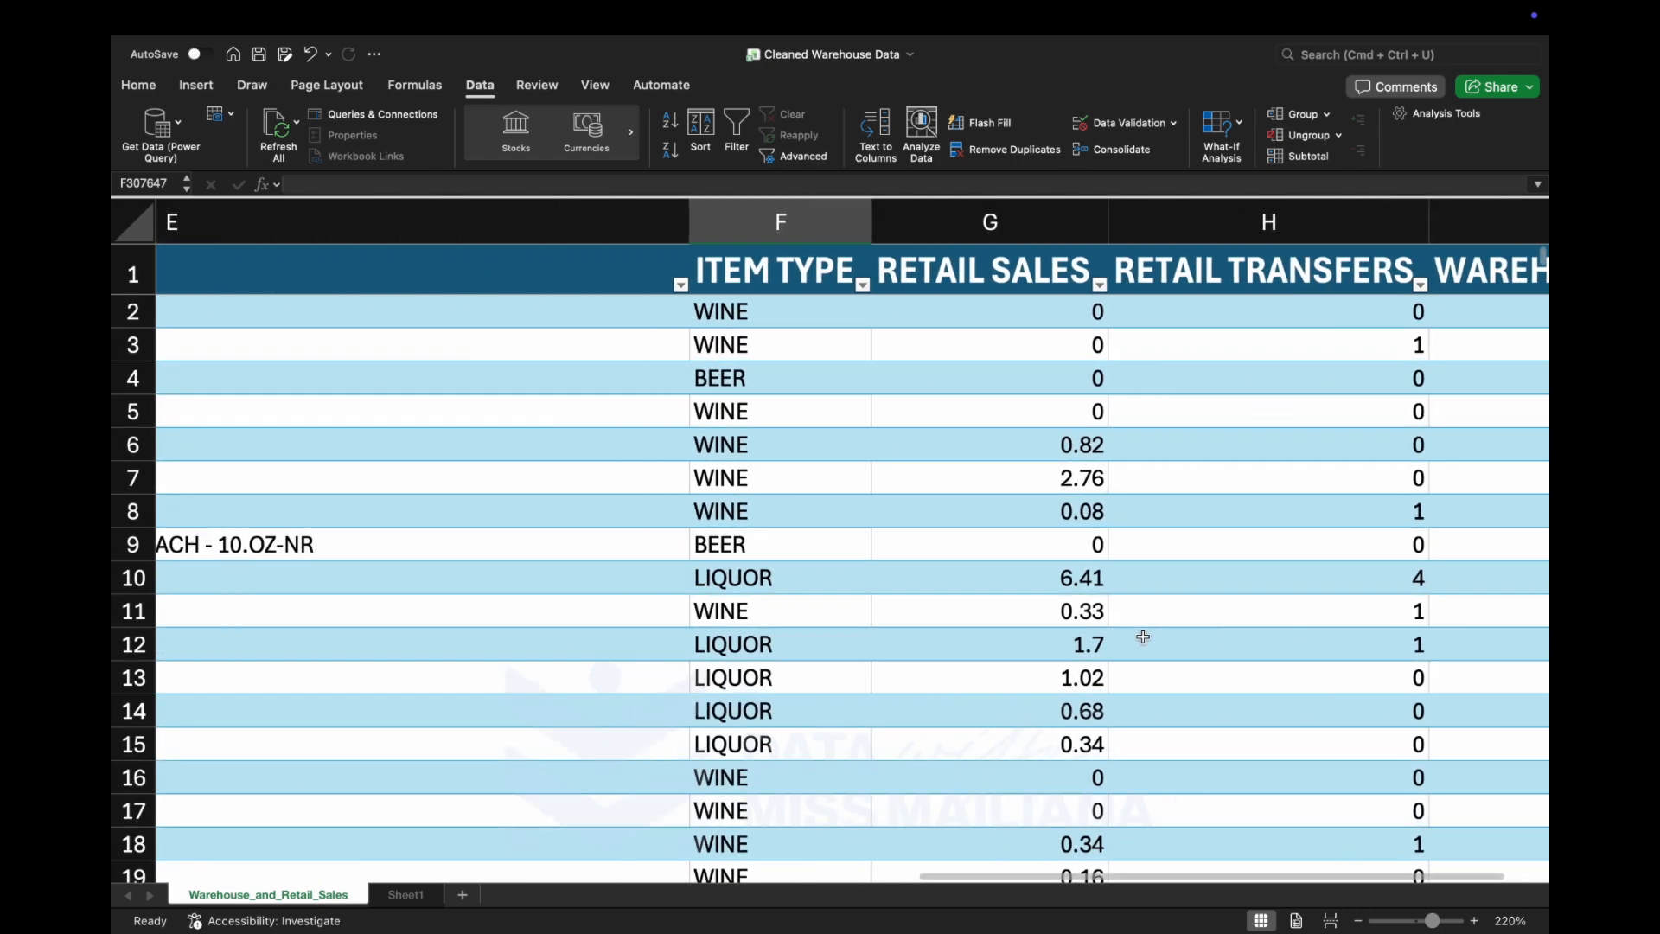
{"action": "scroll", "coordinate": [1143, 637], "scroll_direction": "left", "scroll_amount": 5}
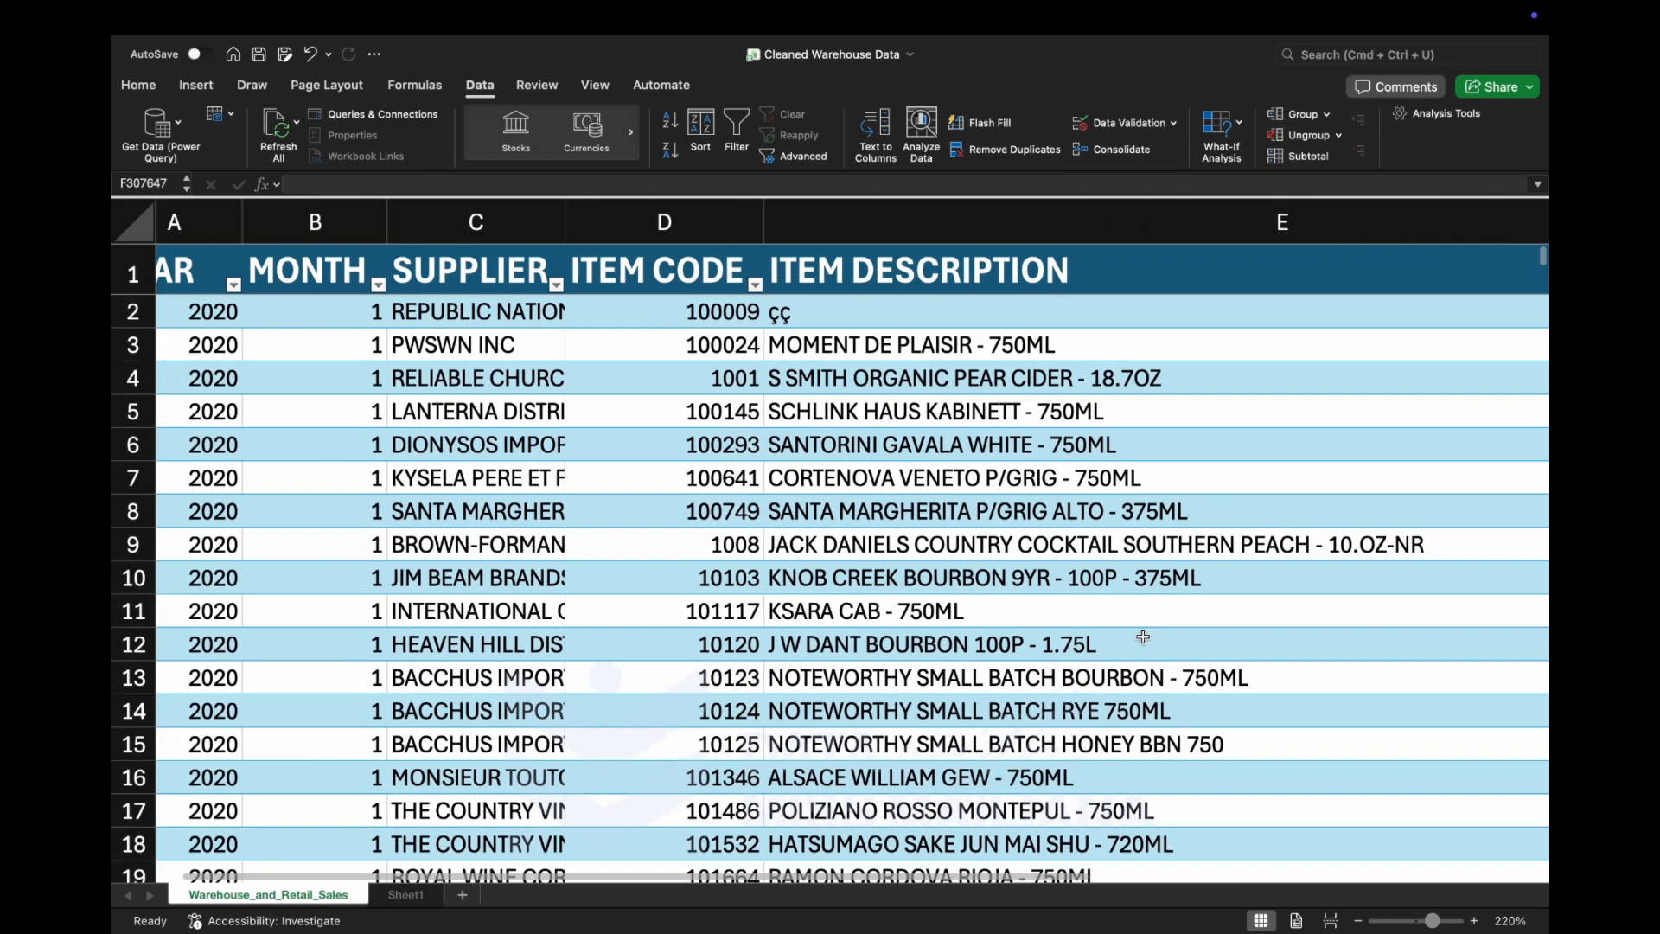
{"action": "scroll", "coordinate": [1143, 637], "scroll_direction": "right", "scroll_amount": 8}
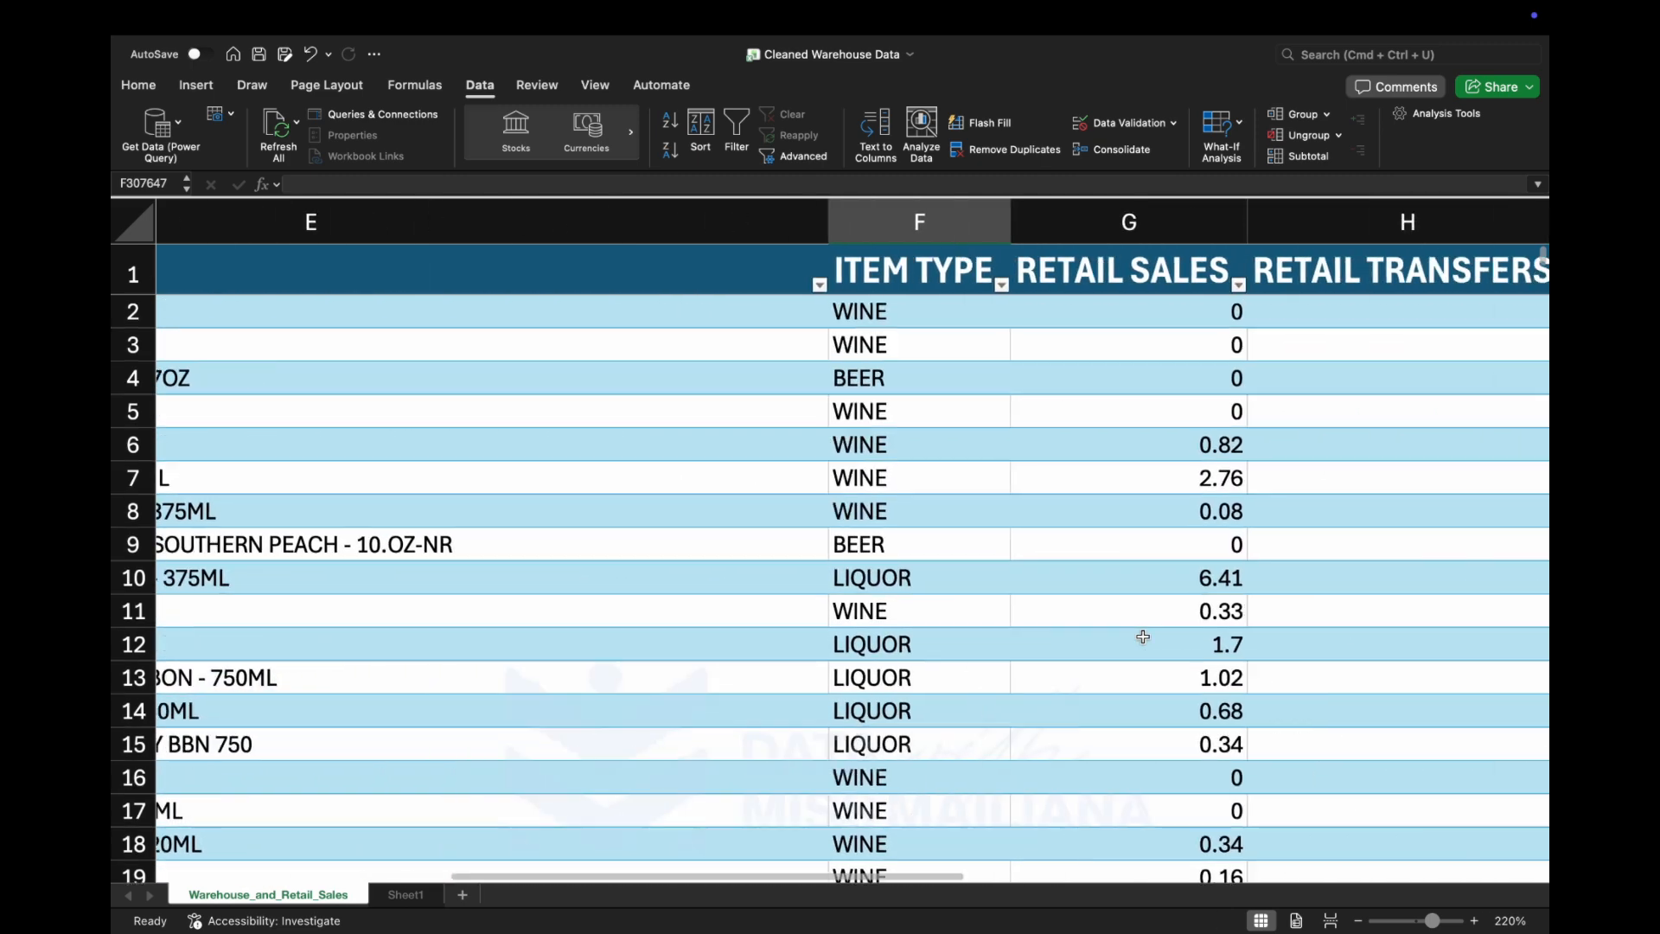
{"action": "scroll", "coordinate": [1143, 637], "scroll_direction": "right", "scroll_amount": 5}
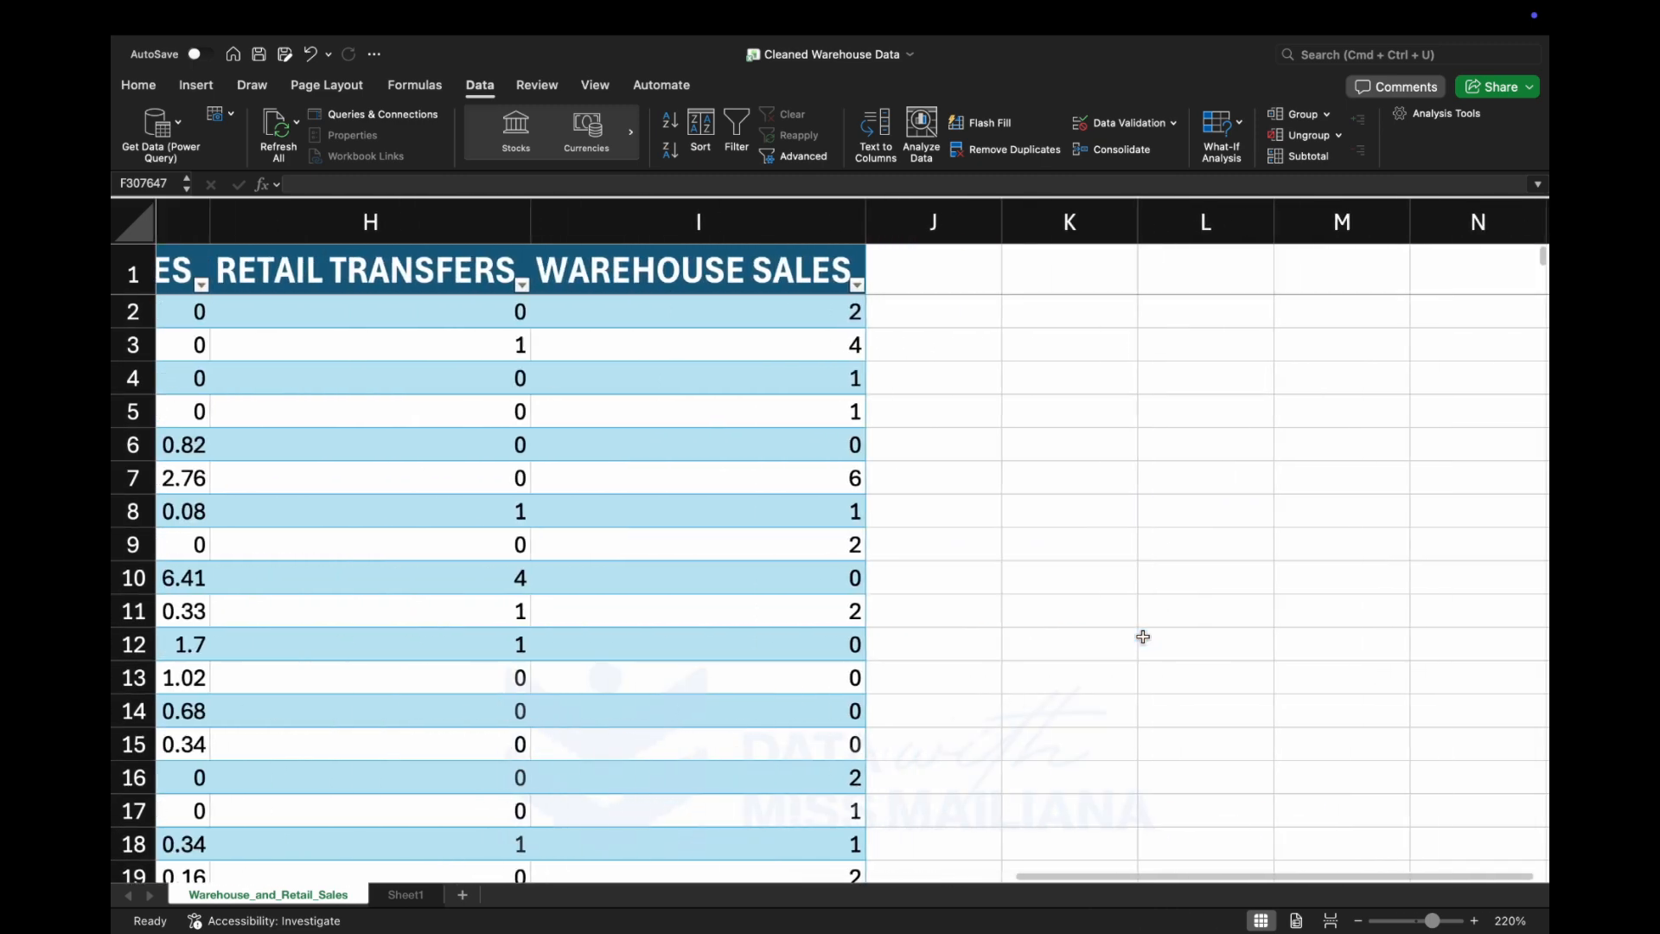
{"action": "scroll", "coordinate": [736, 503], "scroll_direction": "left", "scroll_amount": 10}
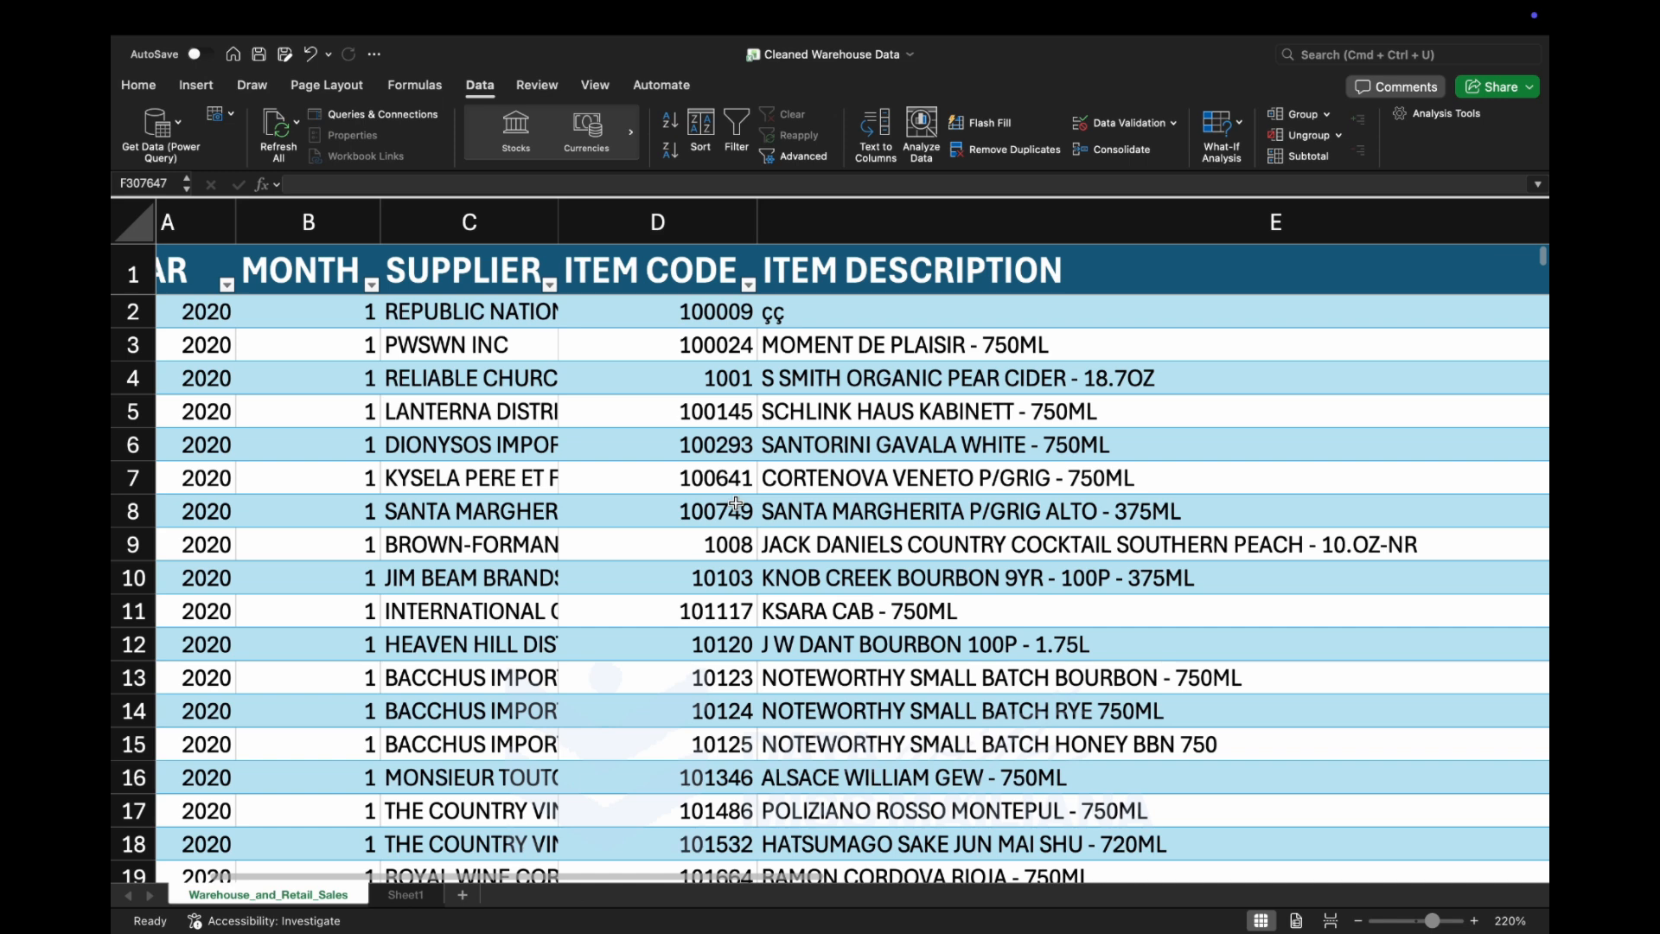
Select the YEAR values from A2 to the last row and sort the table by YEAR values, Smallest to Largest.
{"action": "left_click", "coordinate": [168, 313]}
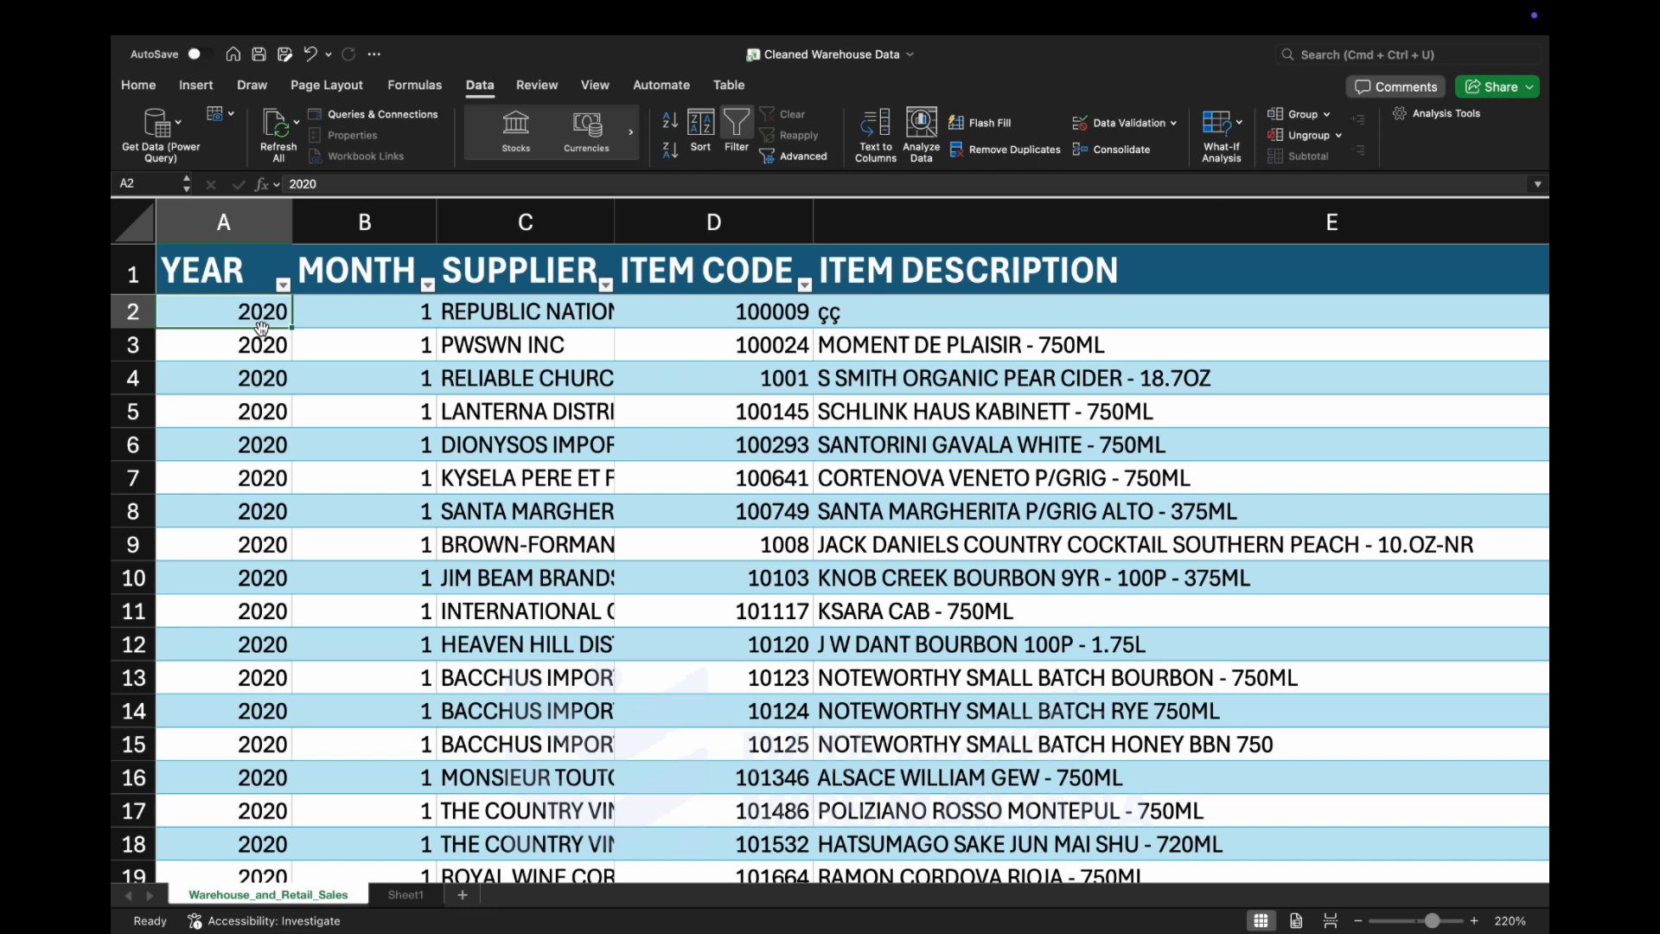
{"action": "left_click", "coordinate": [243, 260]}
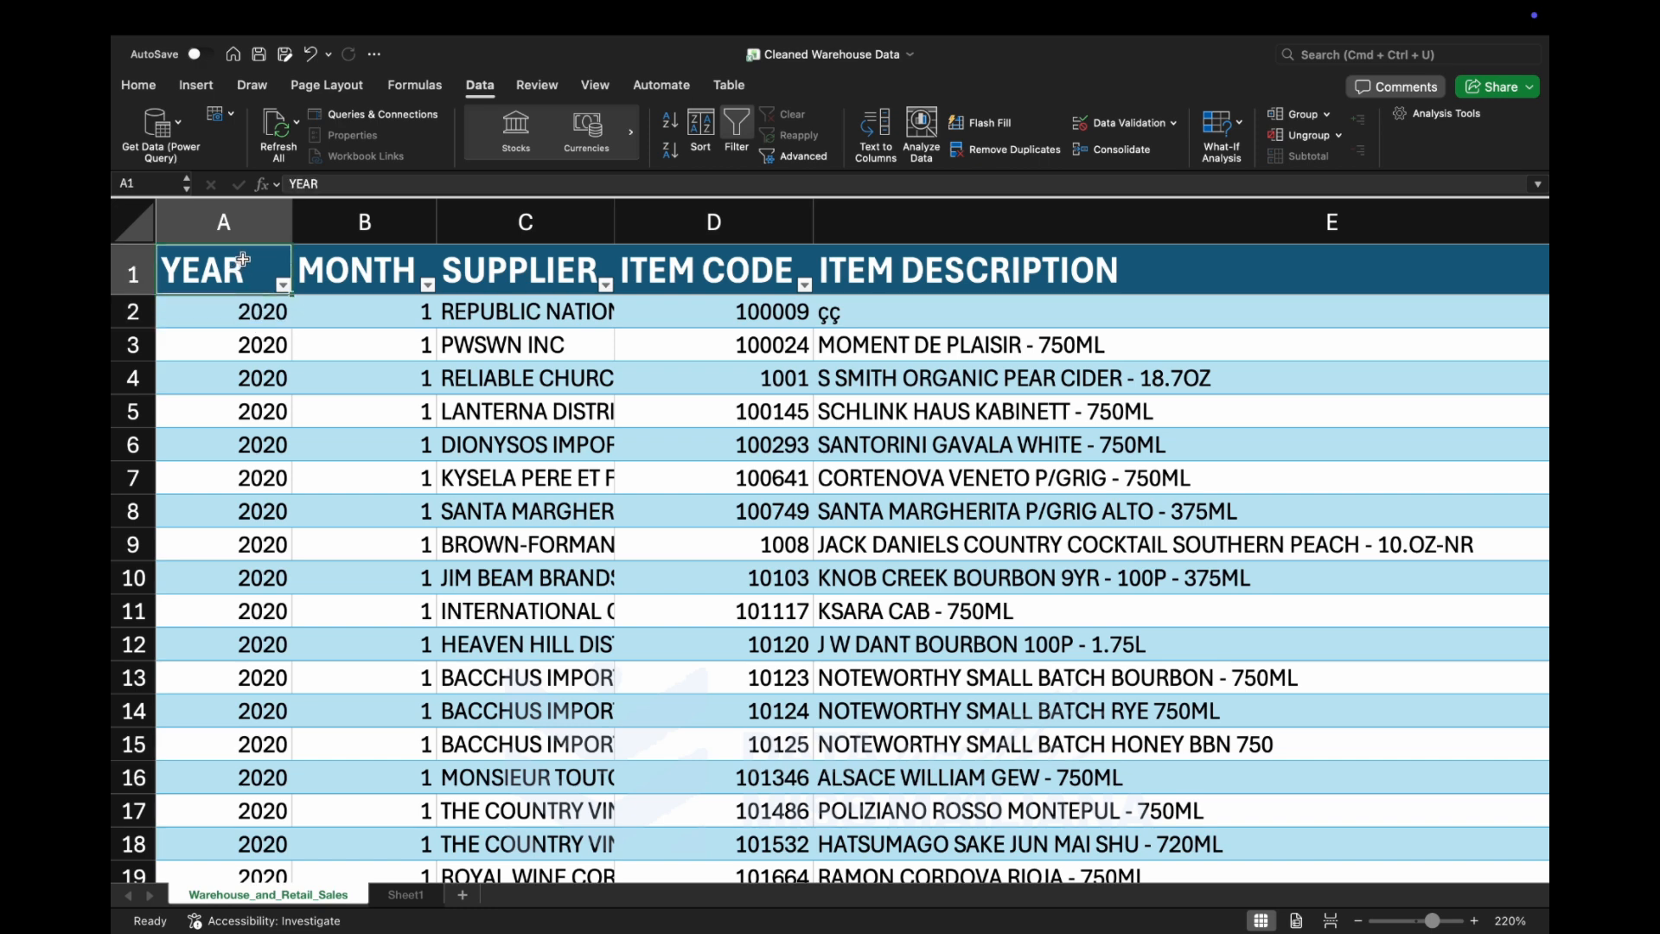
{"action": "left_click", "coordinate": [213, 308]}
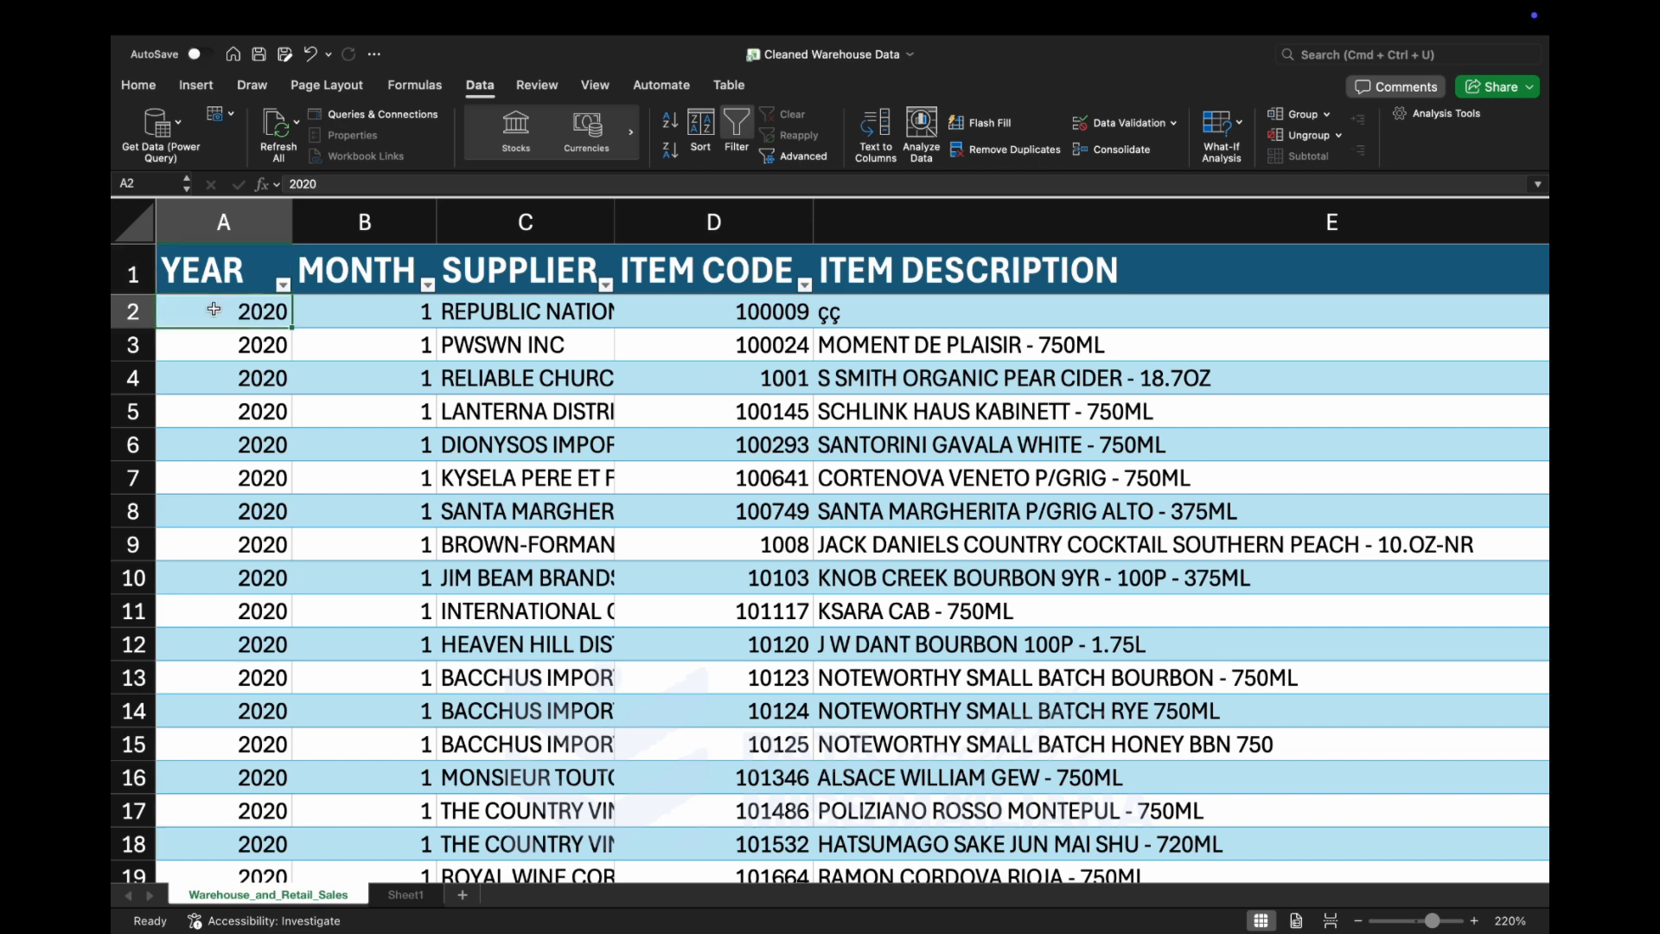
{"action": "key", "text": "super+shift+Down"}
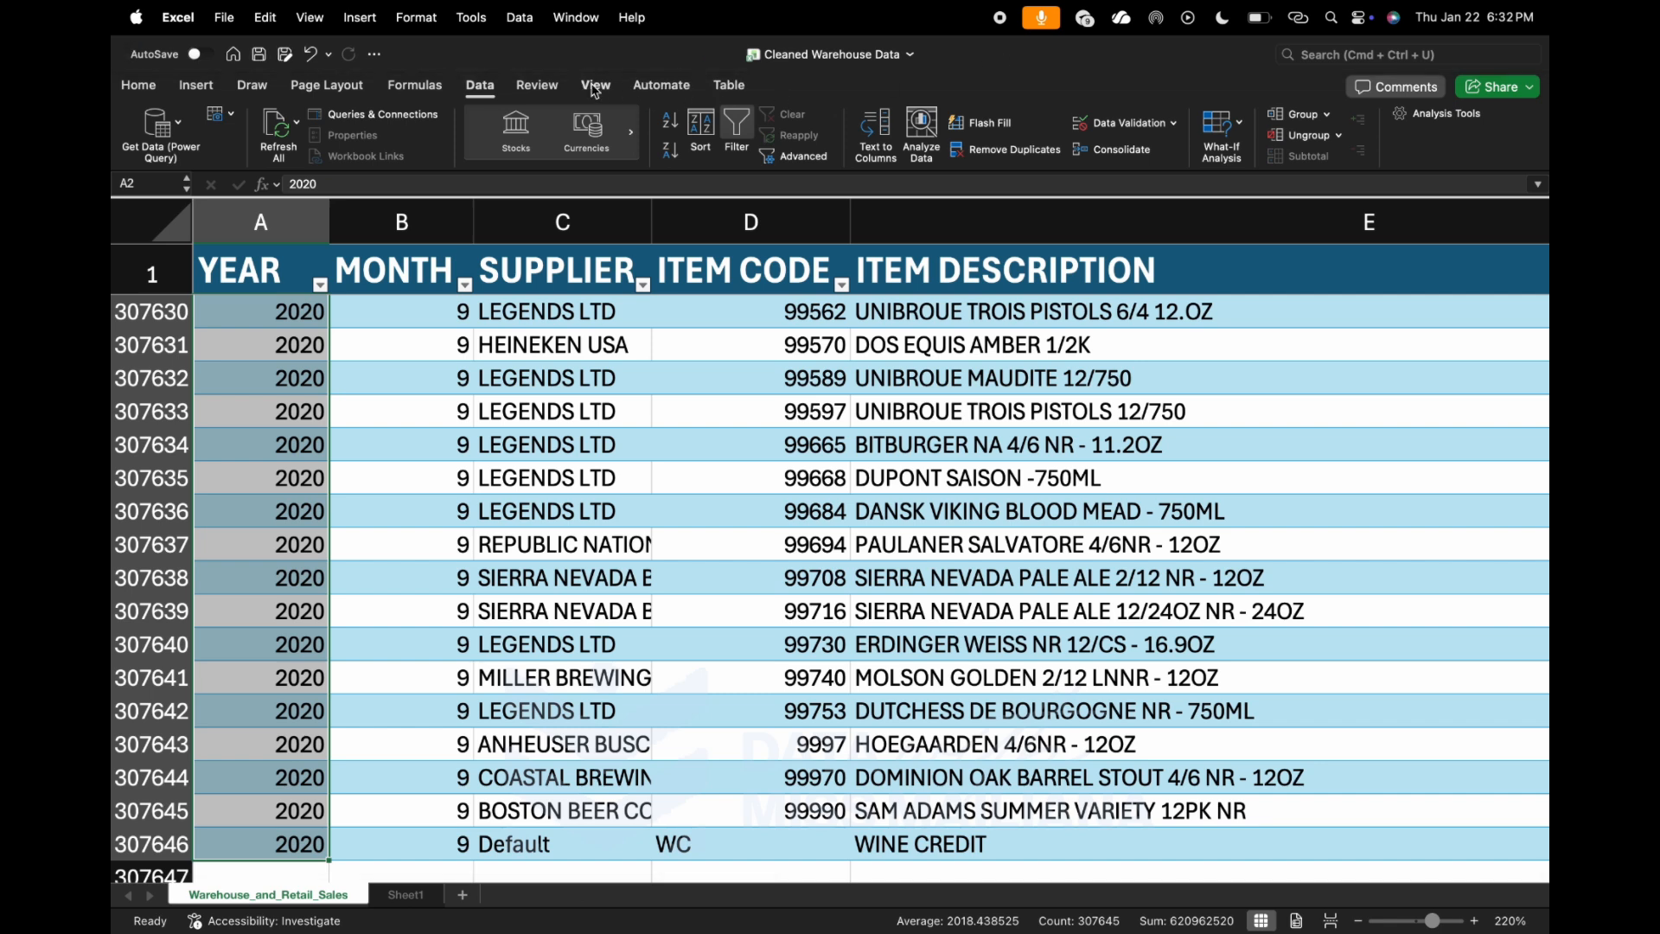
{"action": "left_click", "coordinate": [702, 129]}
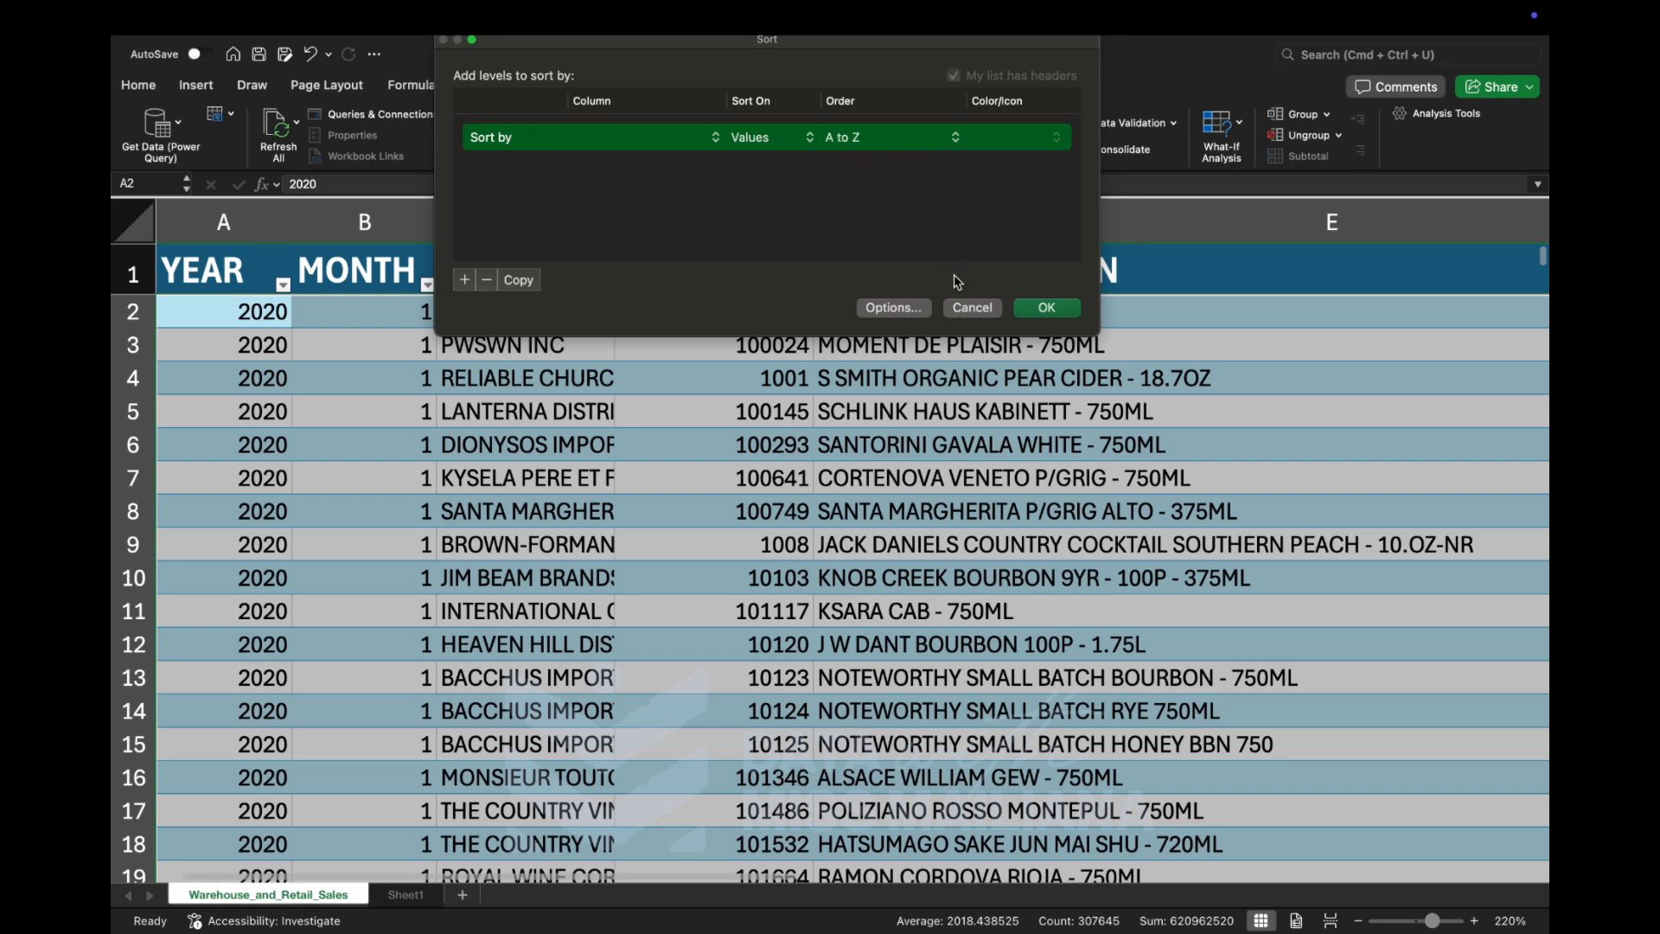
{"action": "left_click", "coordinate": [1050, 309]}
{"action": "left_click", "coordinate": [679, 142]}
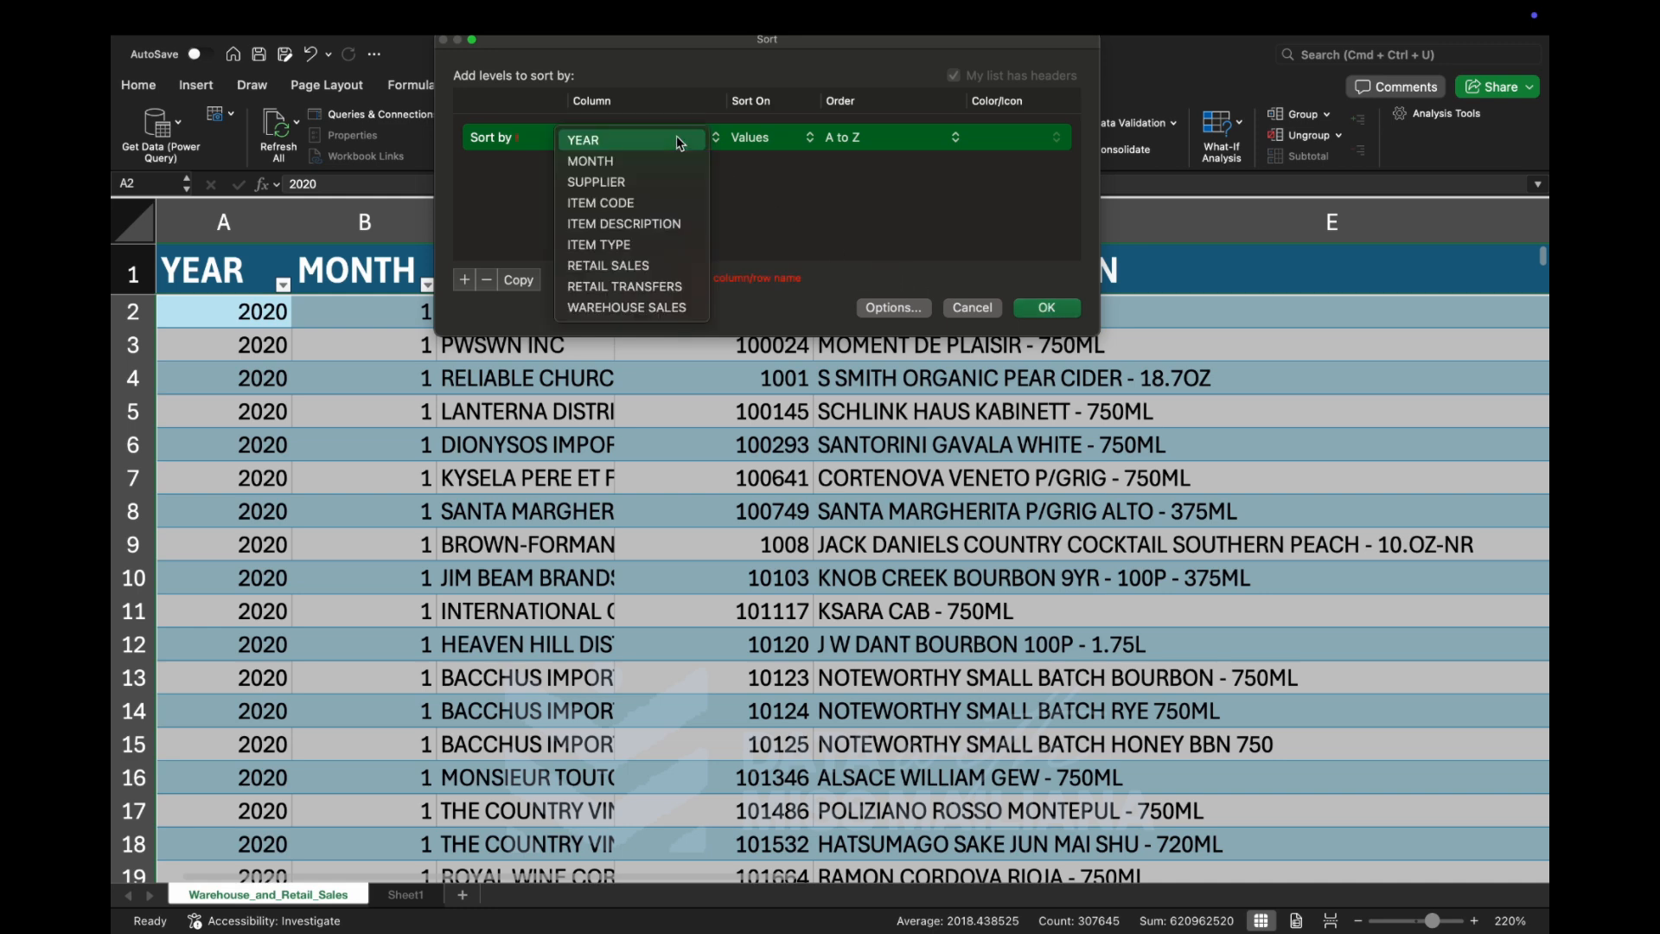
{"action": "left_click", "coordinate": [680, 142]}
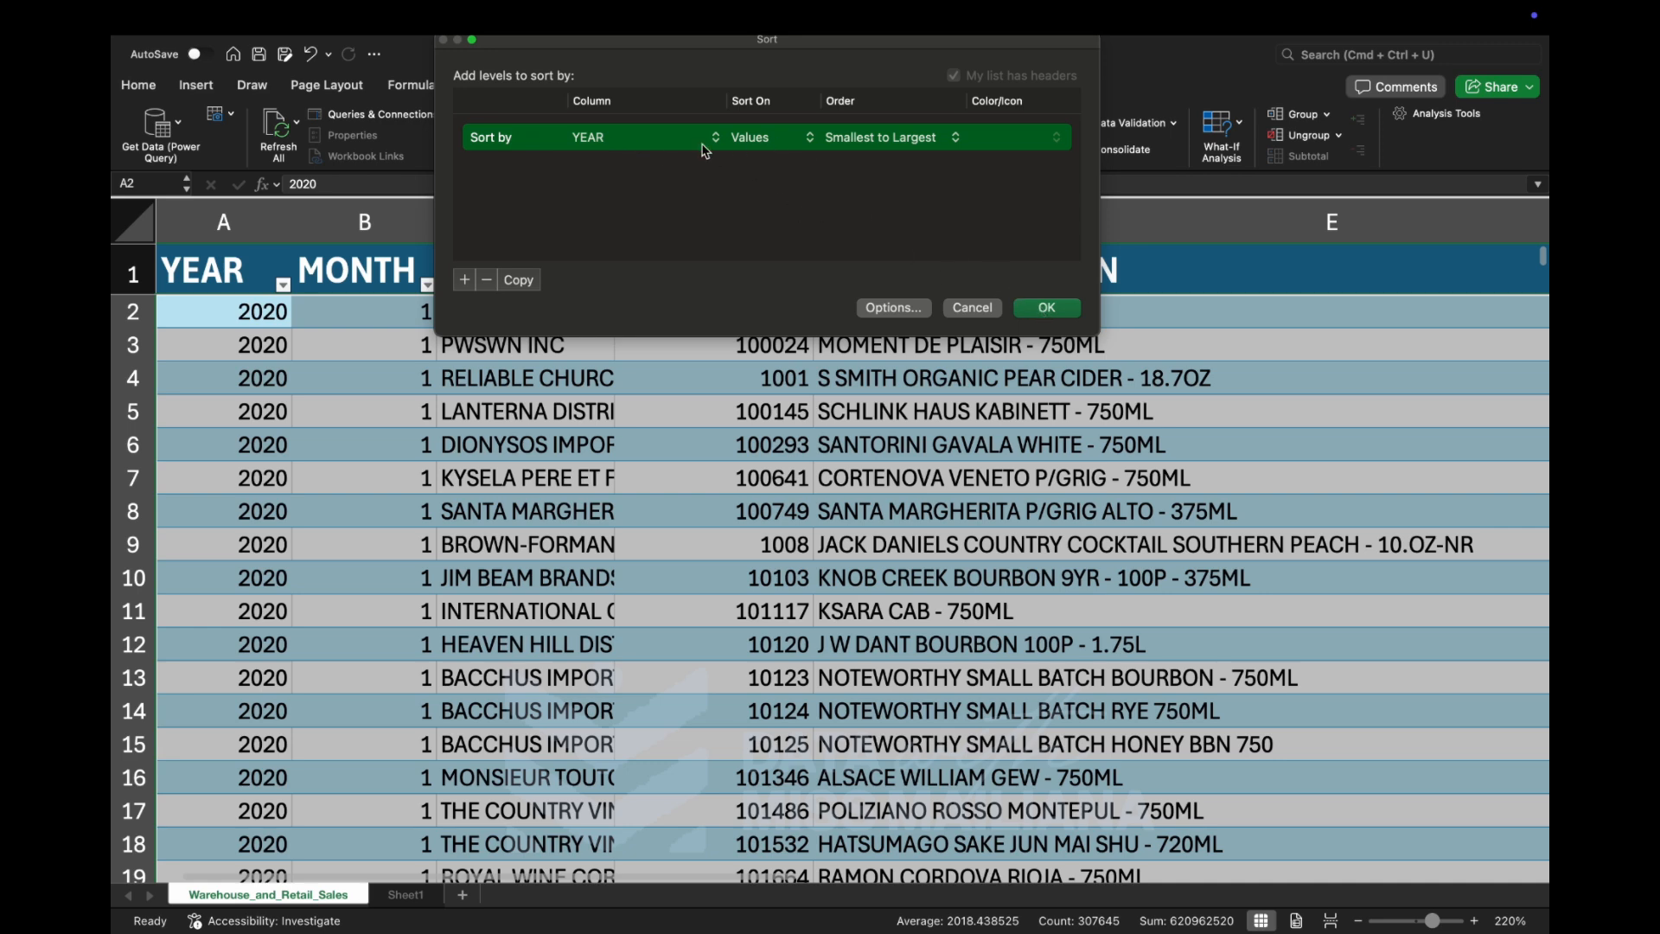
{"action": "left_click", "coordinate": [1047, 309]}
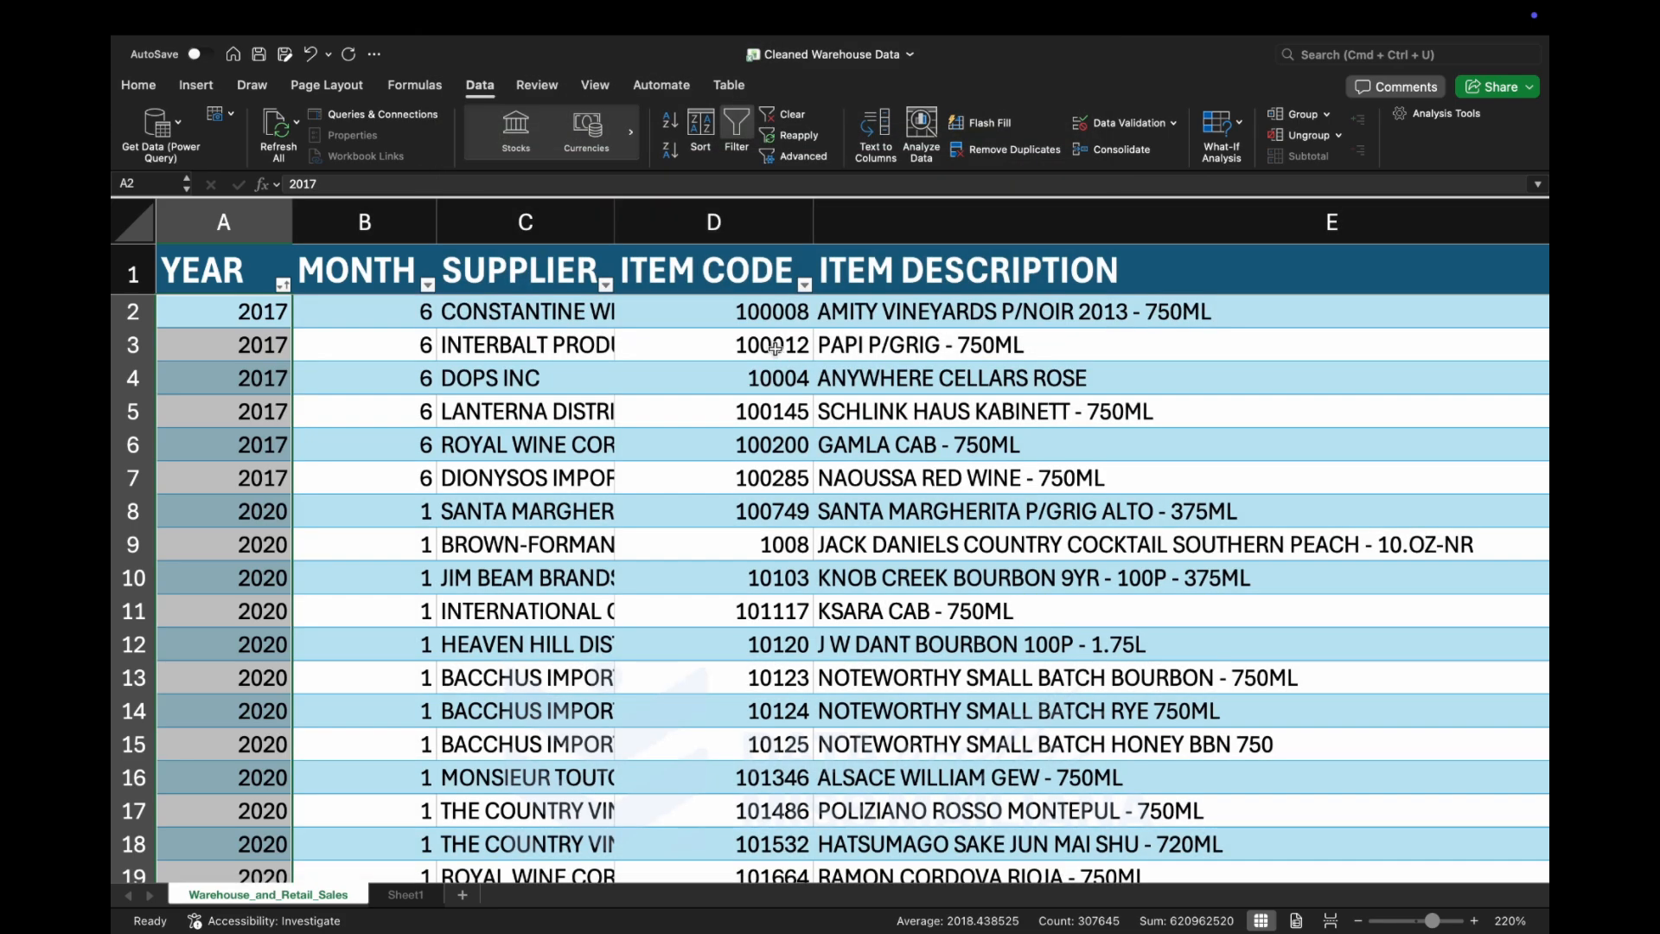
Examine the order of the YEAR values and their neighbouring fields after the smallest-to-largest sort.
{"action": "left_click", "coordinate": [238, 304]}
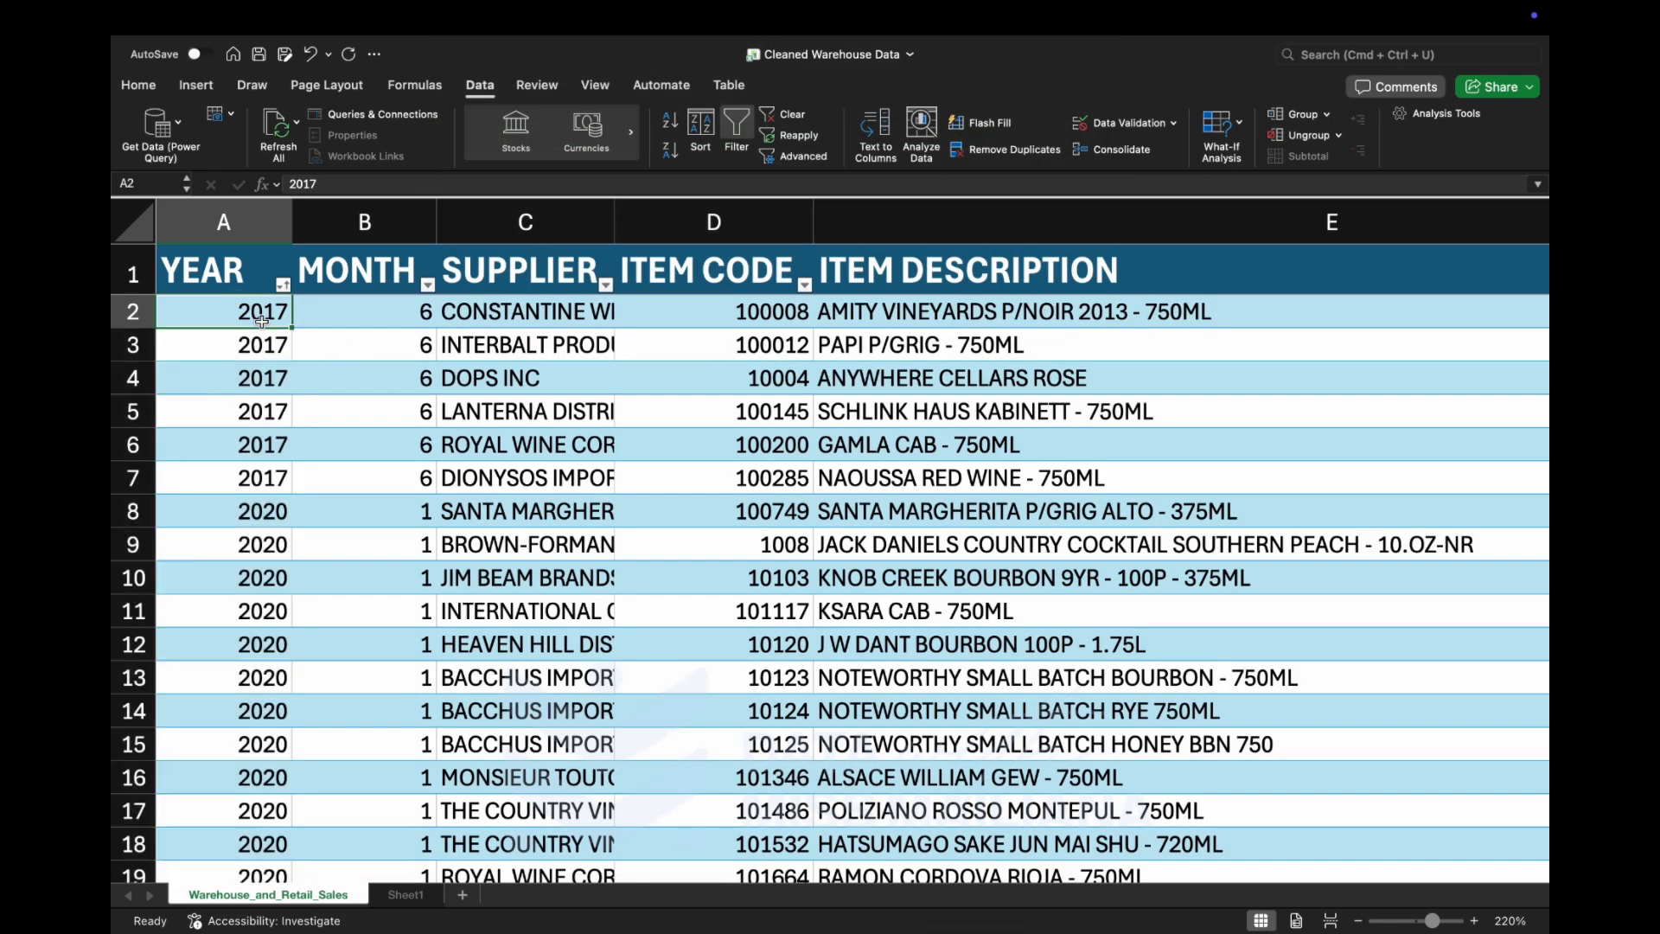
{"action": "scroll", "coordinate": [238, 572], "scroll_direction": "down", "scroll_amount": 15}
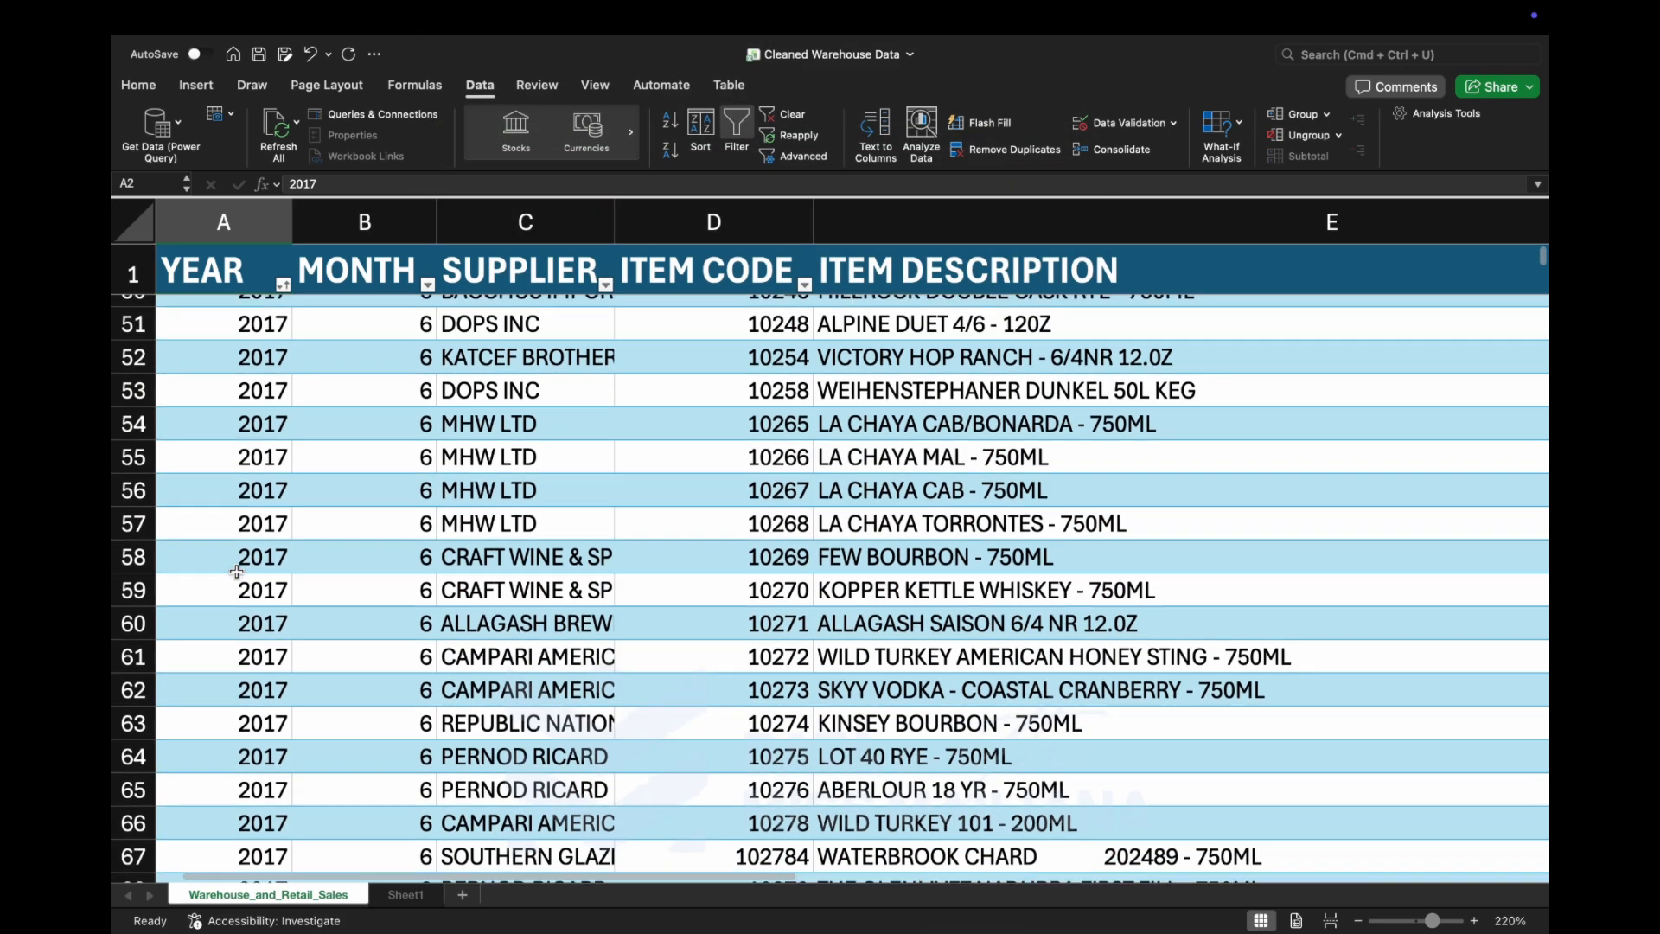
{"action": "scroll", "coordinate": [236, 573], "scroll_direction": "up", "scroll_amount": 14}
{"action": "scroll", "coordinate": [237, 572], "scroll_direction": "up", "scroll_amount": 2}
{"action": "scroll", "coordinate": [237, 572], "scroll_direction": "right", "scroll_amount": 1}
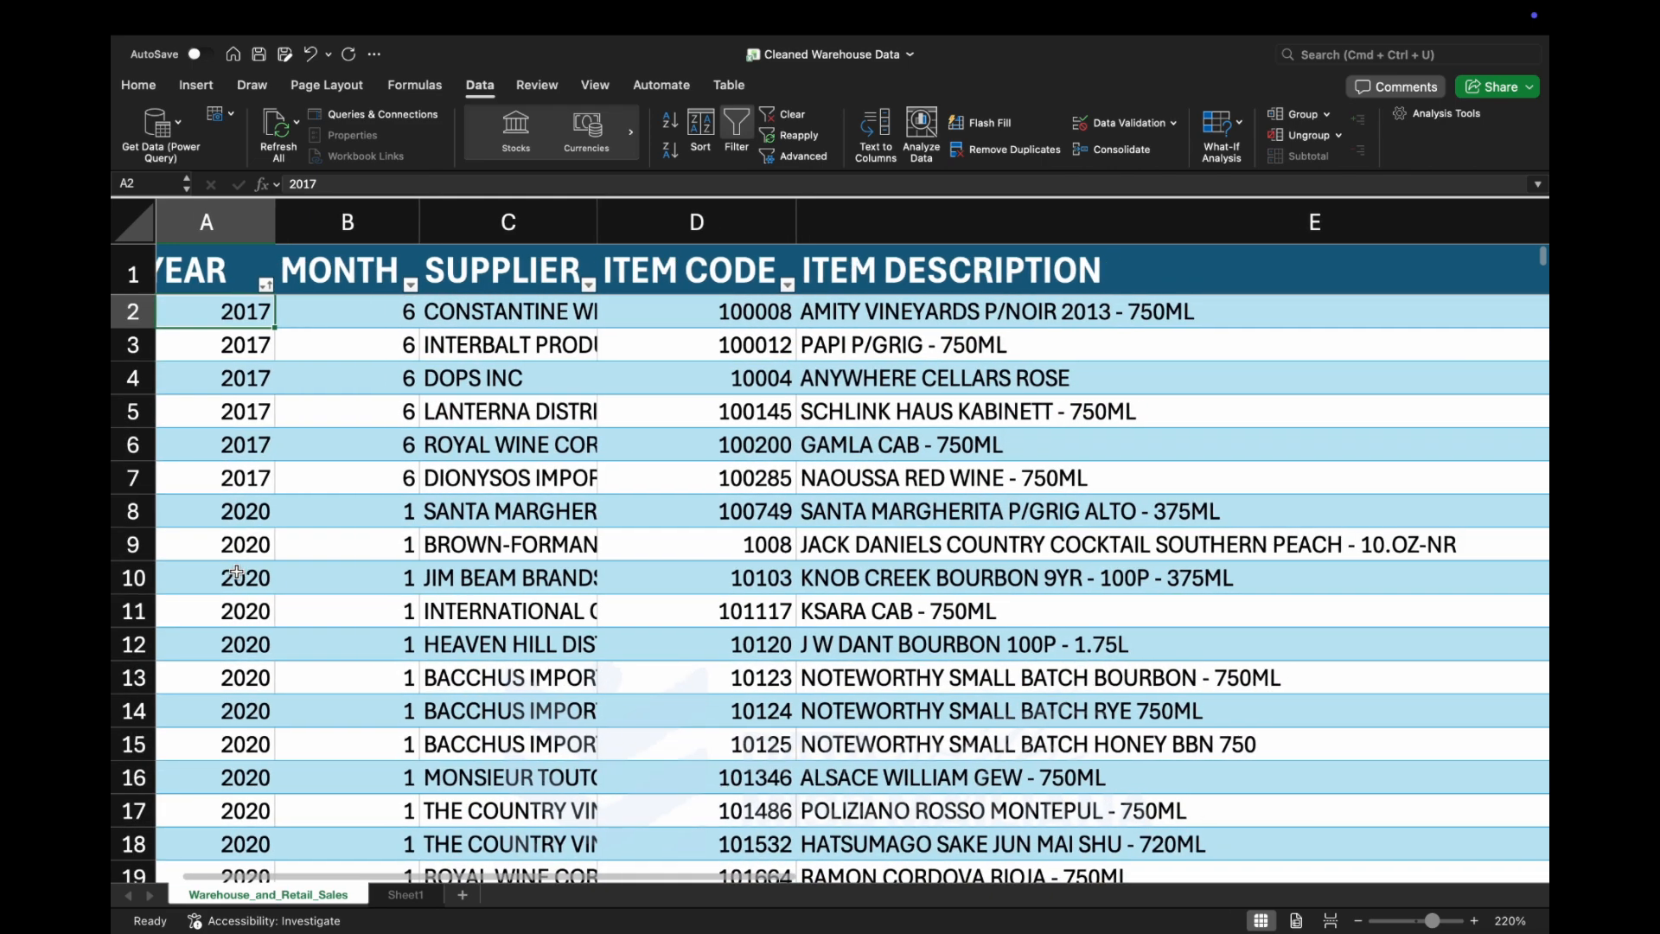
{"action": "scroll", "coordinate": [237, 573], "scroll_direction": "left", "scroll_amount": 1}
{"action": "scroll", "coordinate": [237, 572], "scroll_direction": "down", "scroll_amount": 1}
{"action": "scroll", "coordinate": [237, 572], "scroll_direction": "up", "scroll_amount": 1}
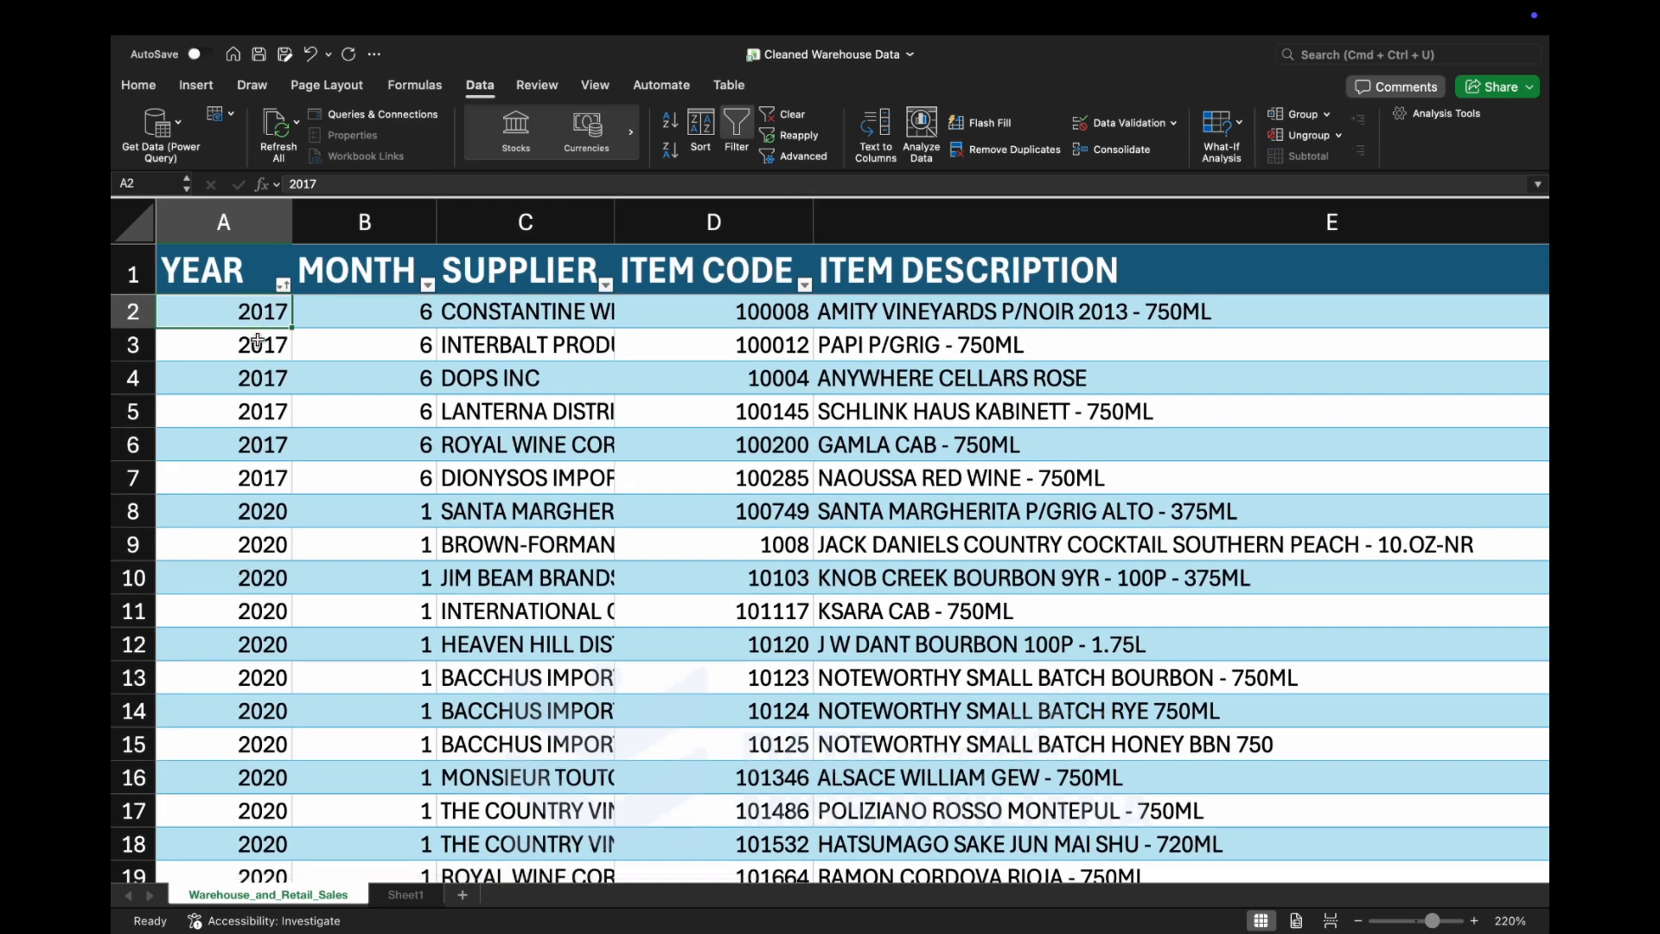
Sort the table by YEAR in descending order with all years kept in the filter, and check the reordered rows.
{"action": "left_click", "coordinate": [282, 286]}
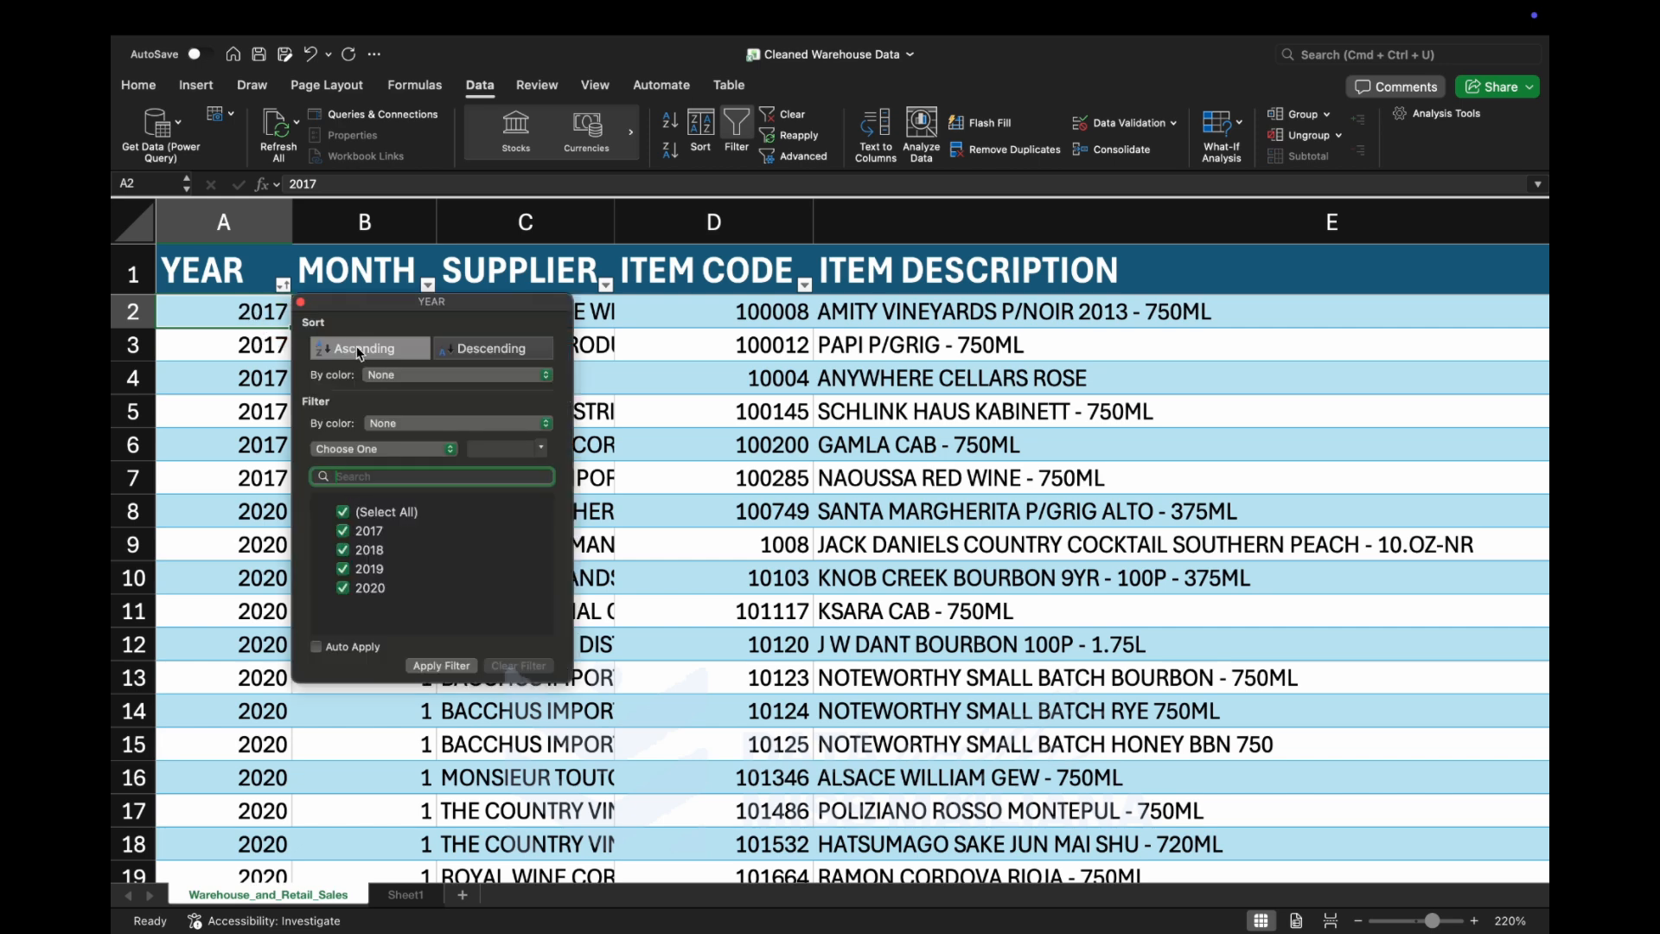
{"action": "left_click", "coordinate": [463, 349]}
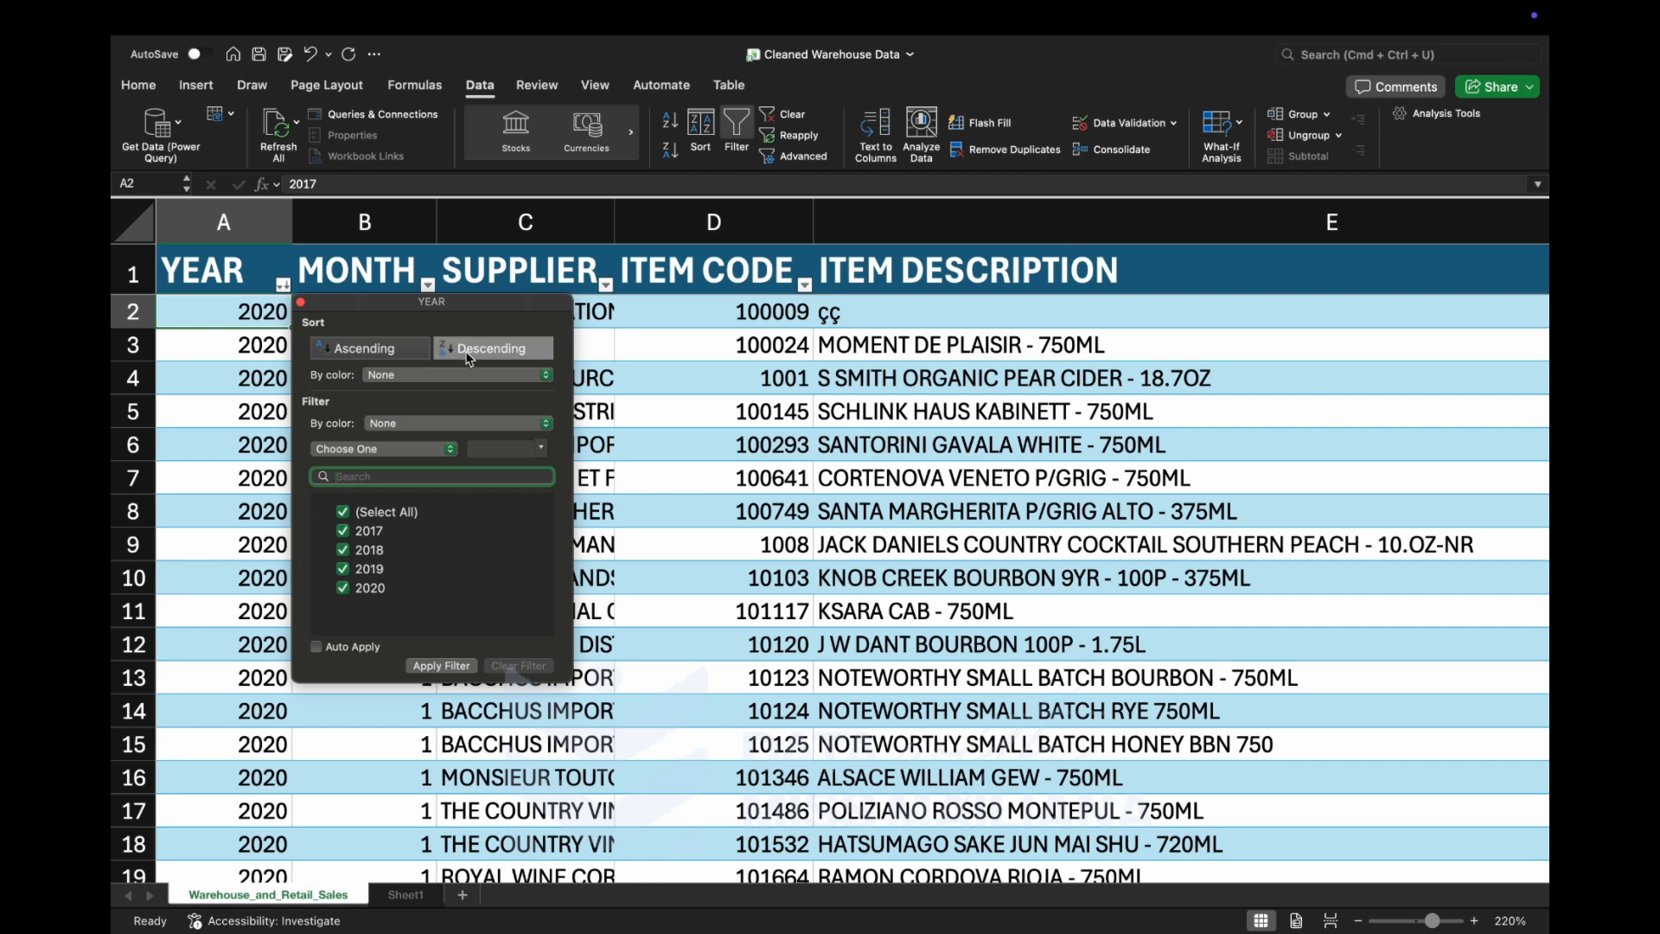
{"action": "left_click", "coordinate": [456, 667]}
{"action": "scroll", "coordinate": [425, 750], "scroll_direction": "down", "scroll_amount": 15}
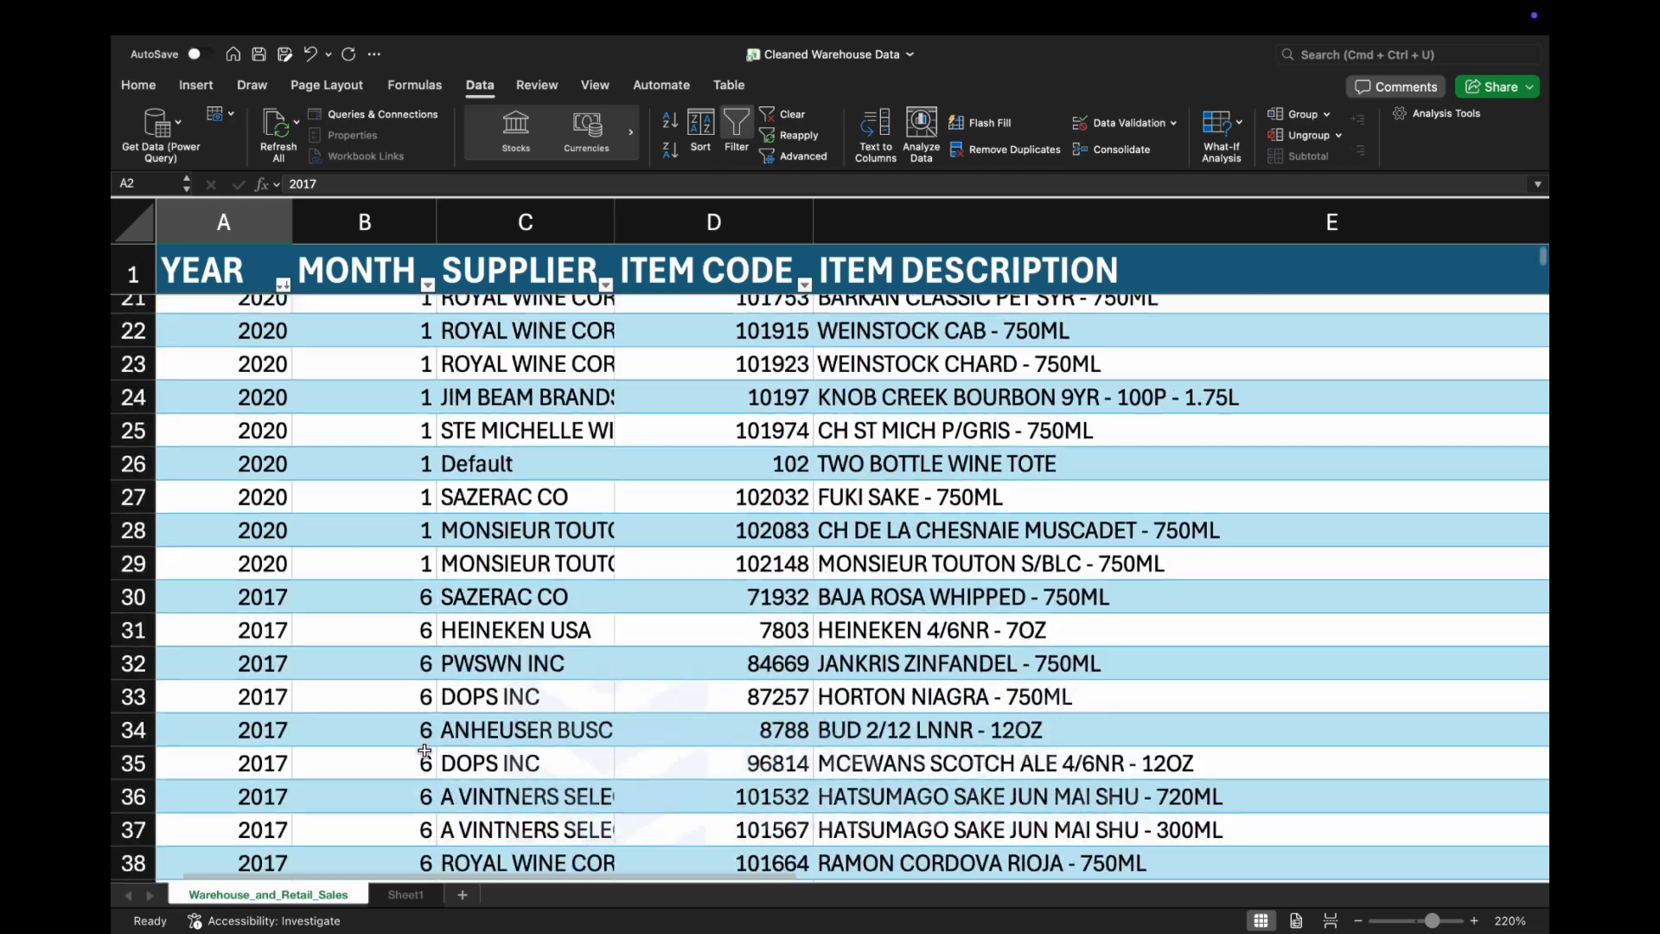
{"action": "scroll", "coordinate": [424, 749], "scroll_direction": "down", "scroll_amount": 15}
{"action": "scroll", "coordinate": [425, 750], "scroll_direction": "up", "scroll_amount": 20}
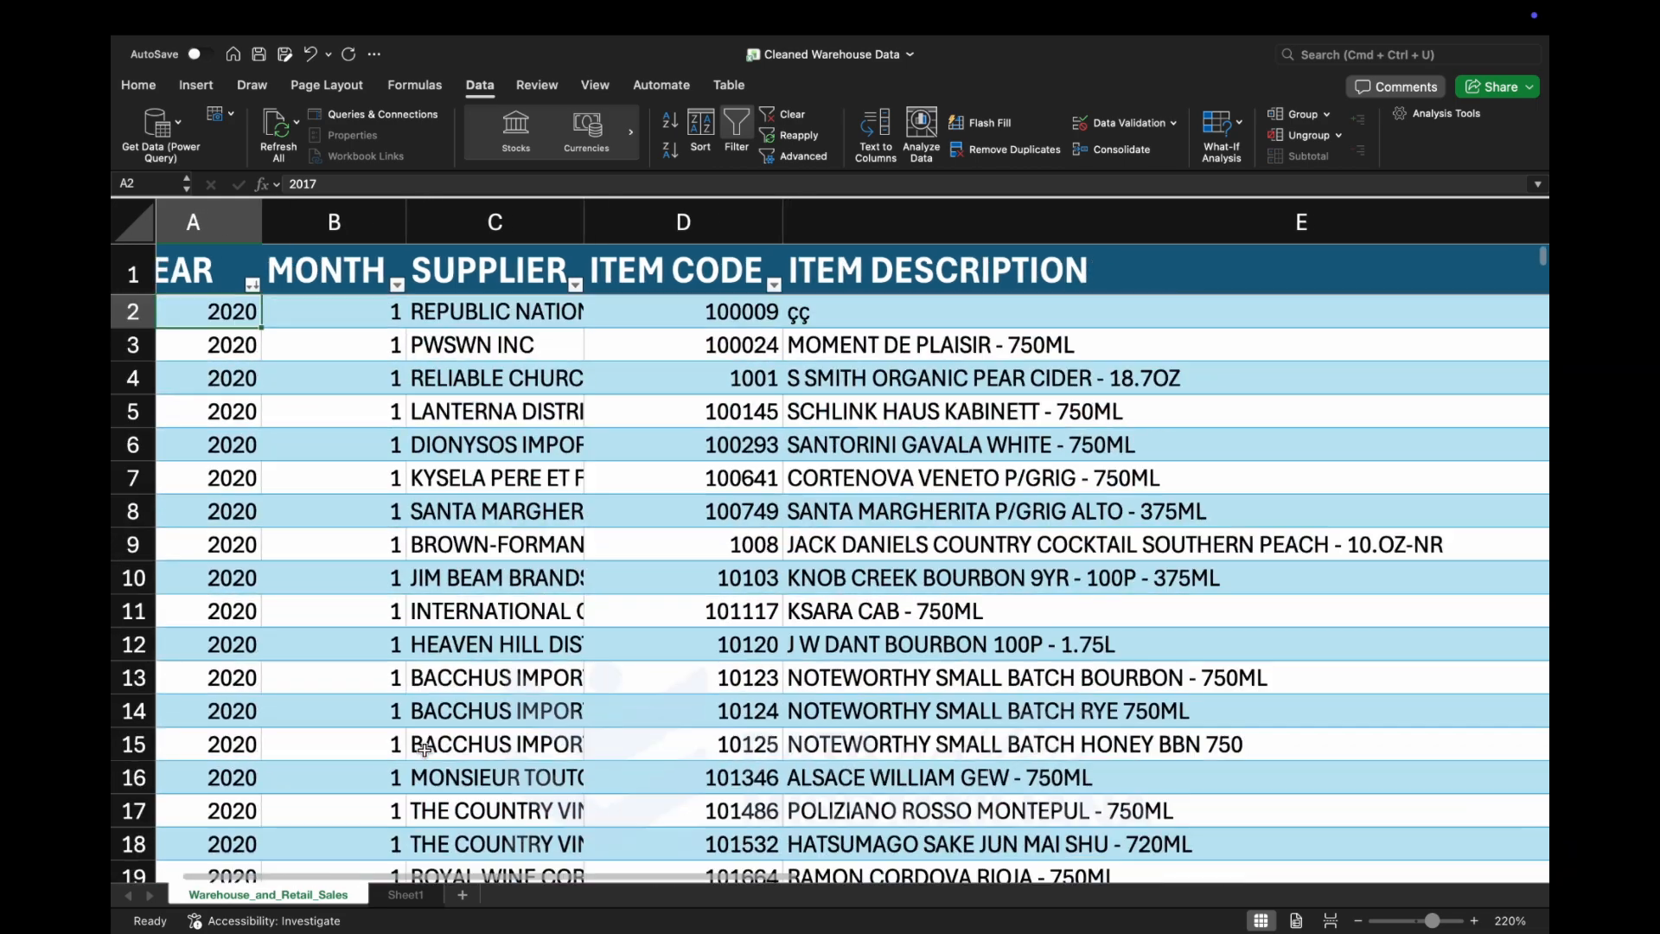
Sort the table by WAREHOUSE SALES in ascending order.
{"action": "scroll", "coordinate": [556, 743], "scroll_direction": "right", "scroll_amount": 15}
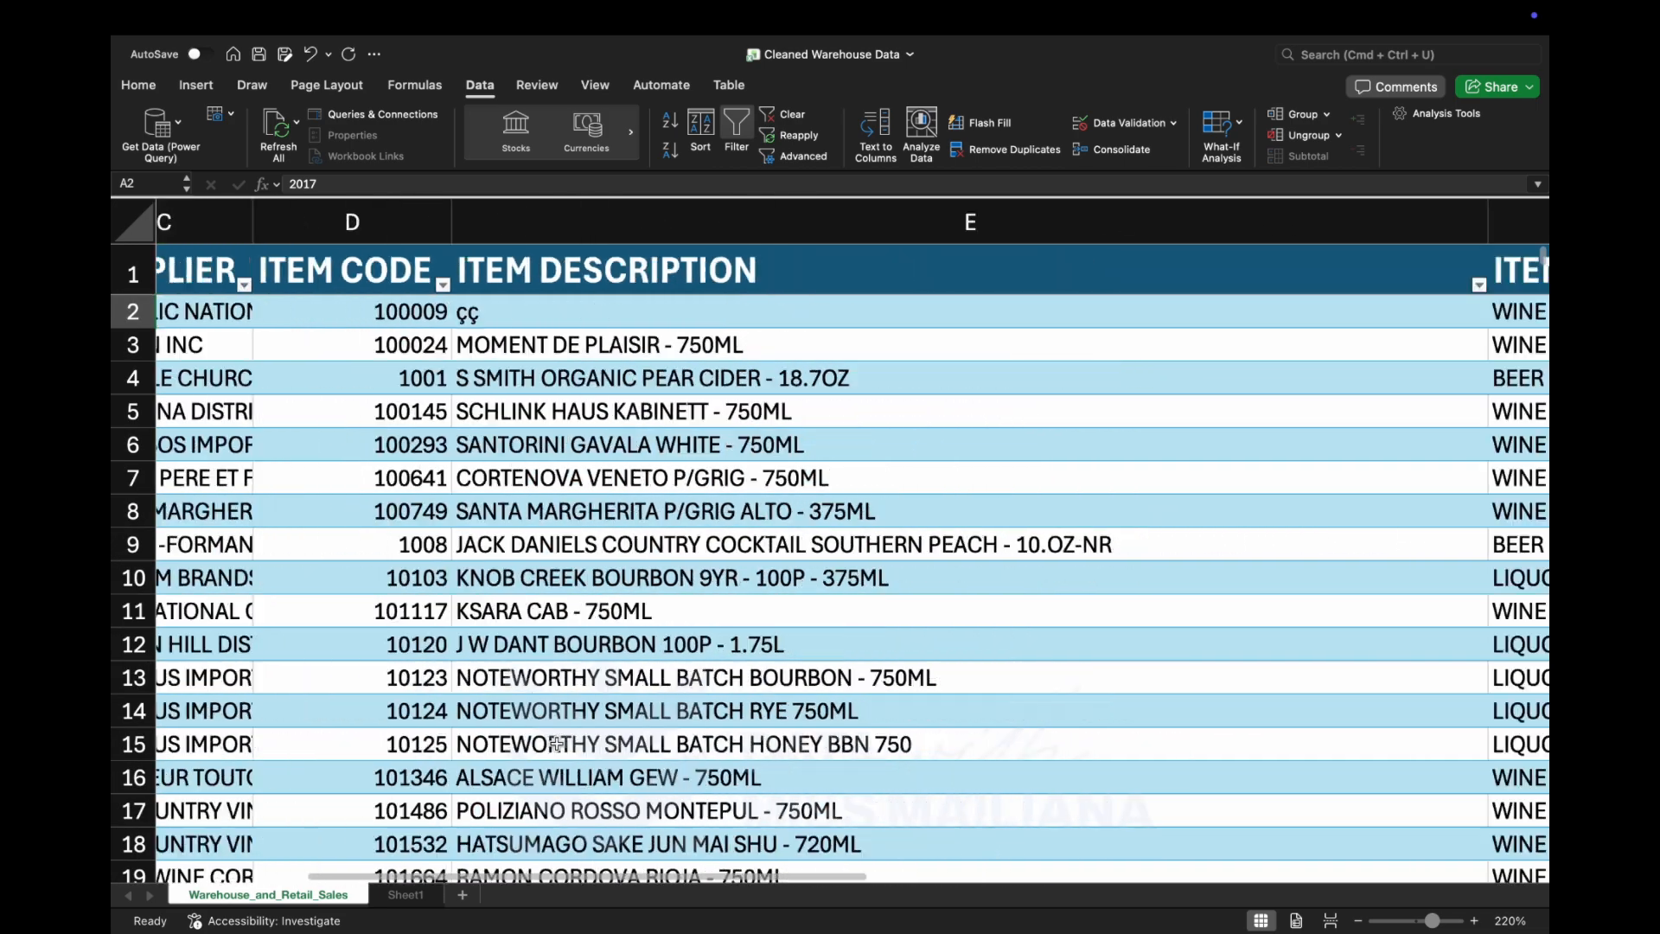
{"action": "scroll", "coordinate": [556, 743], "scroll_direction": "left", "scroll_amount": 1}
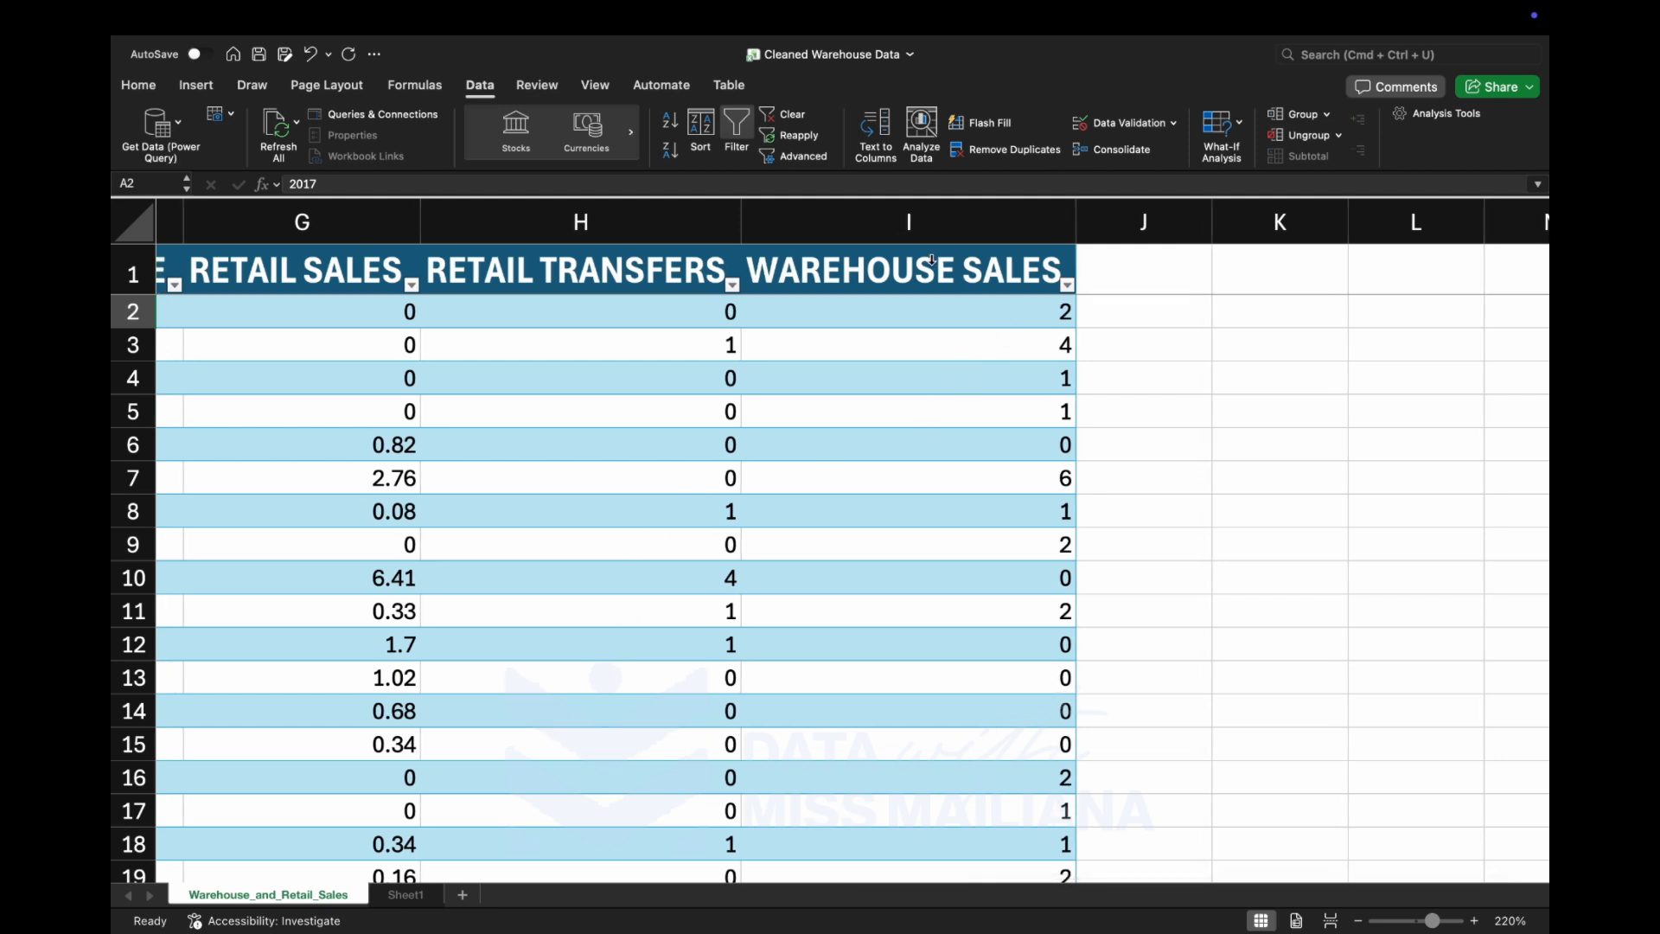
{"action": "left_click", "coordinate": [1020, 316]}
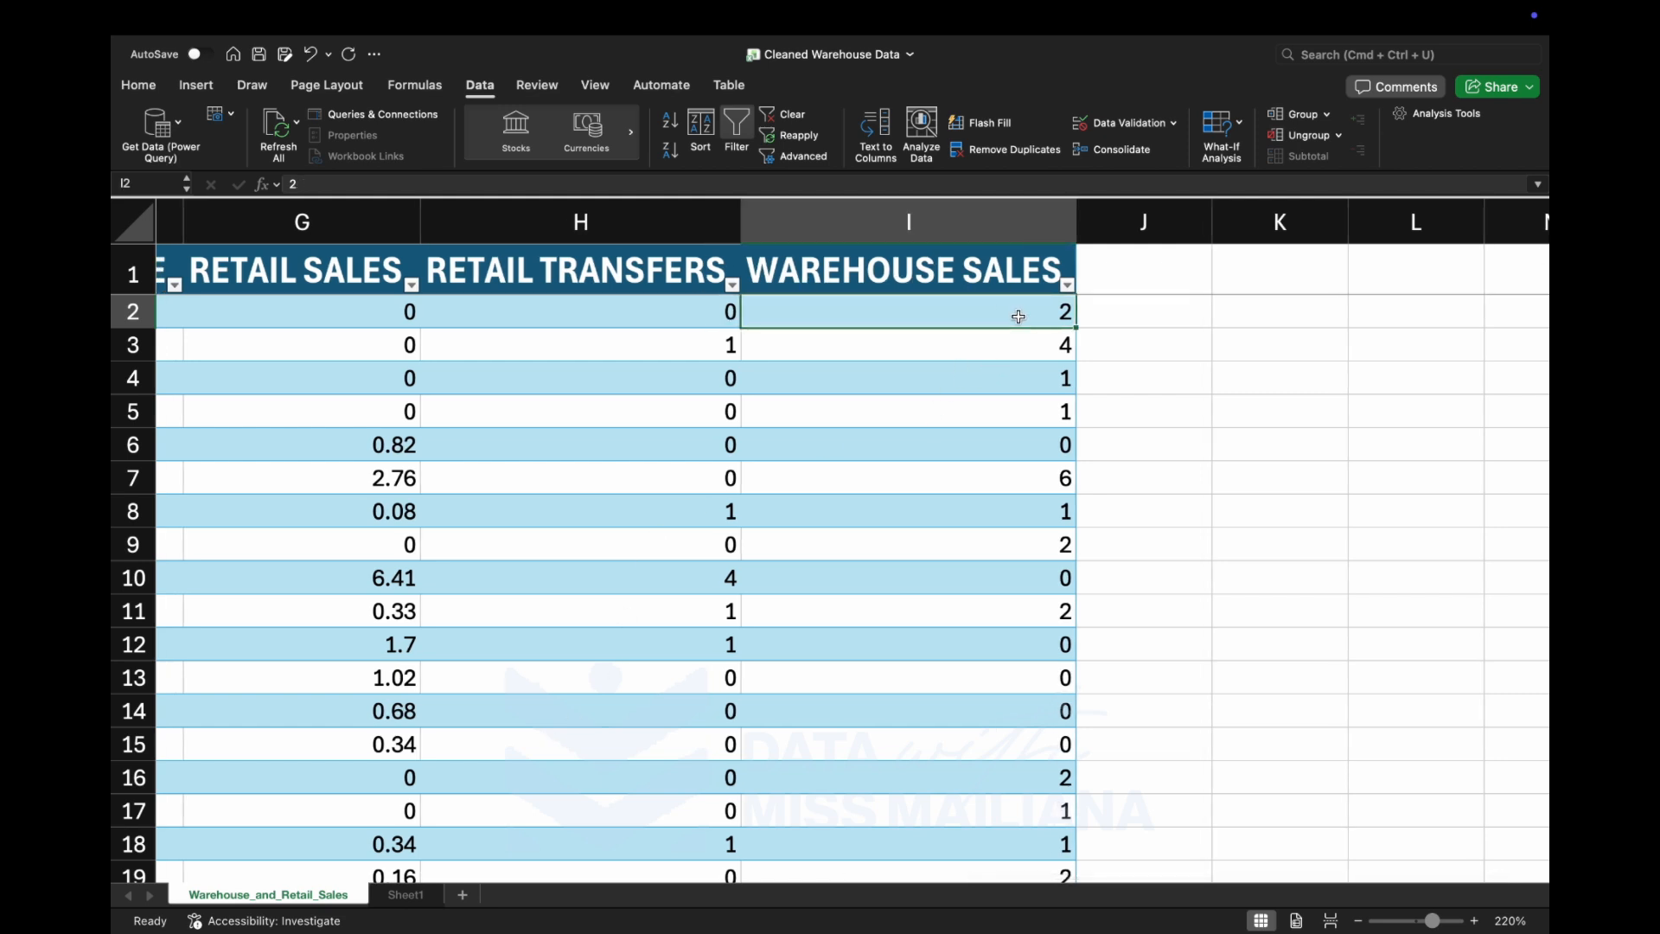
{"action": "left_click", "coordinate": [1068, 286]}
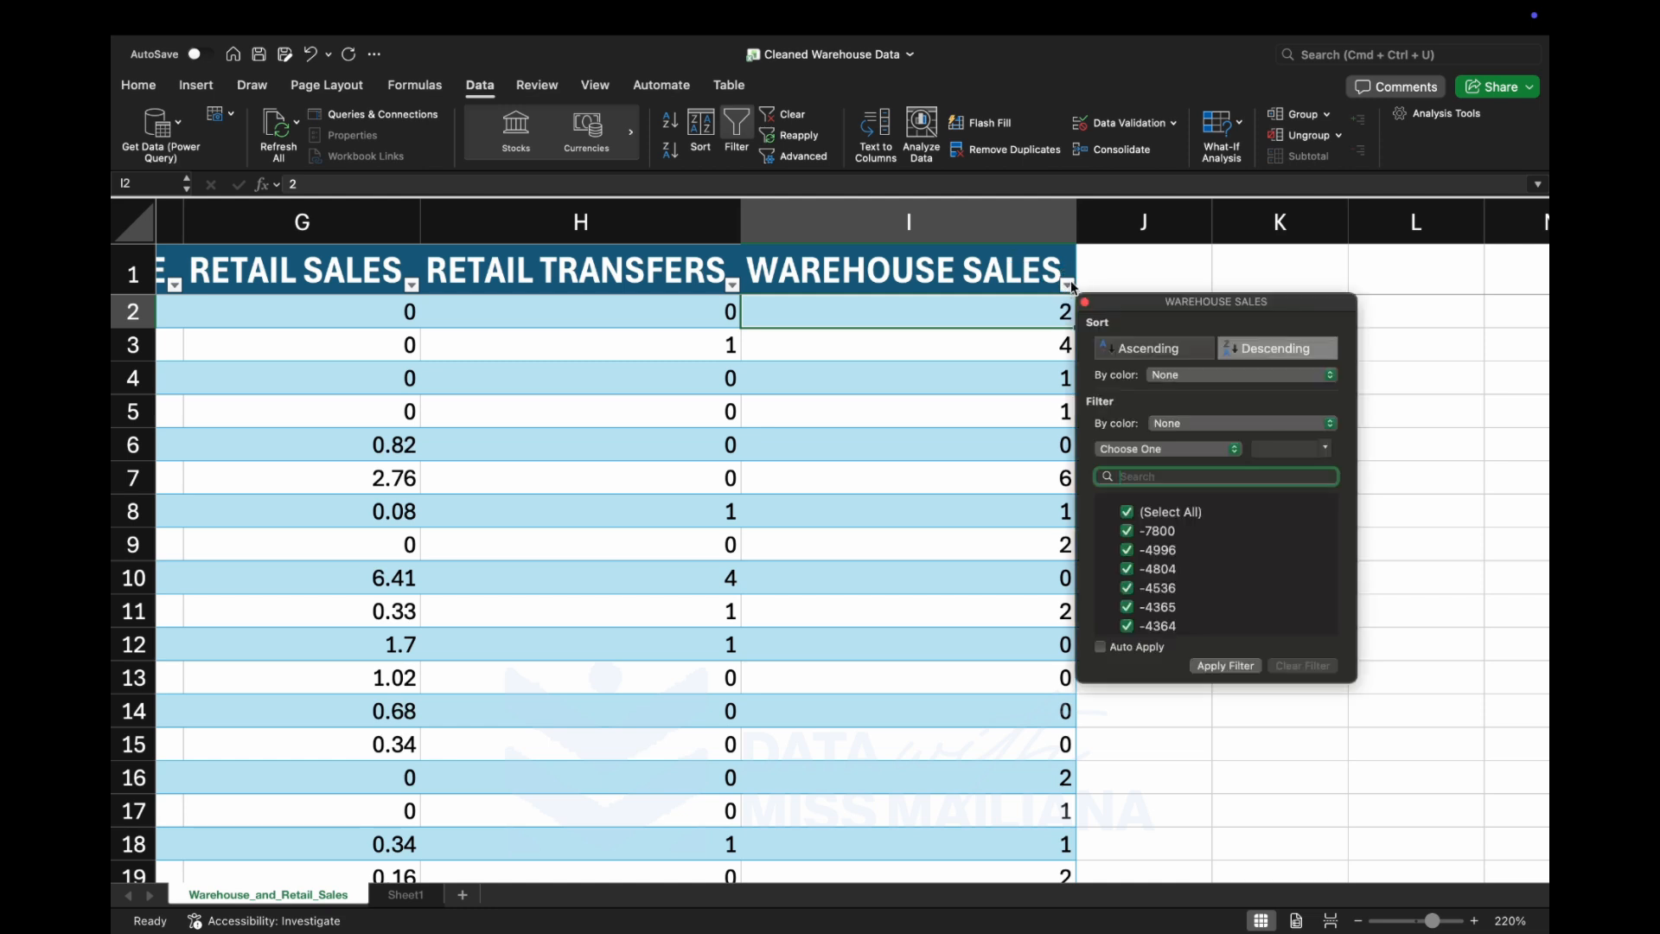
{"action": "left_click", "coordinate": [1151, 350]}
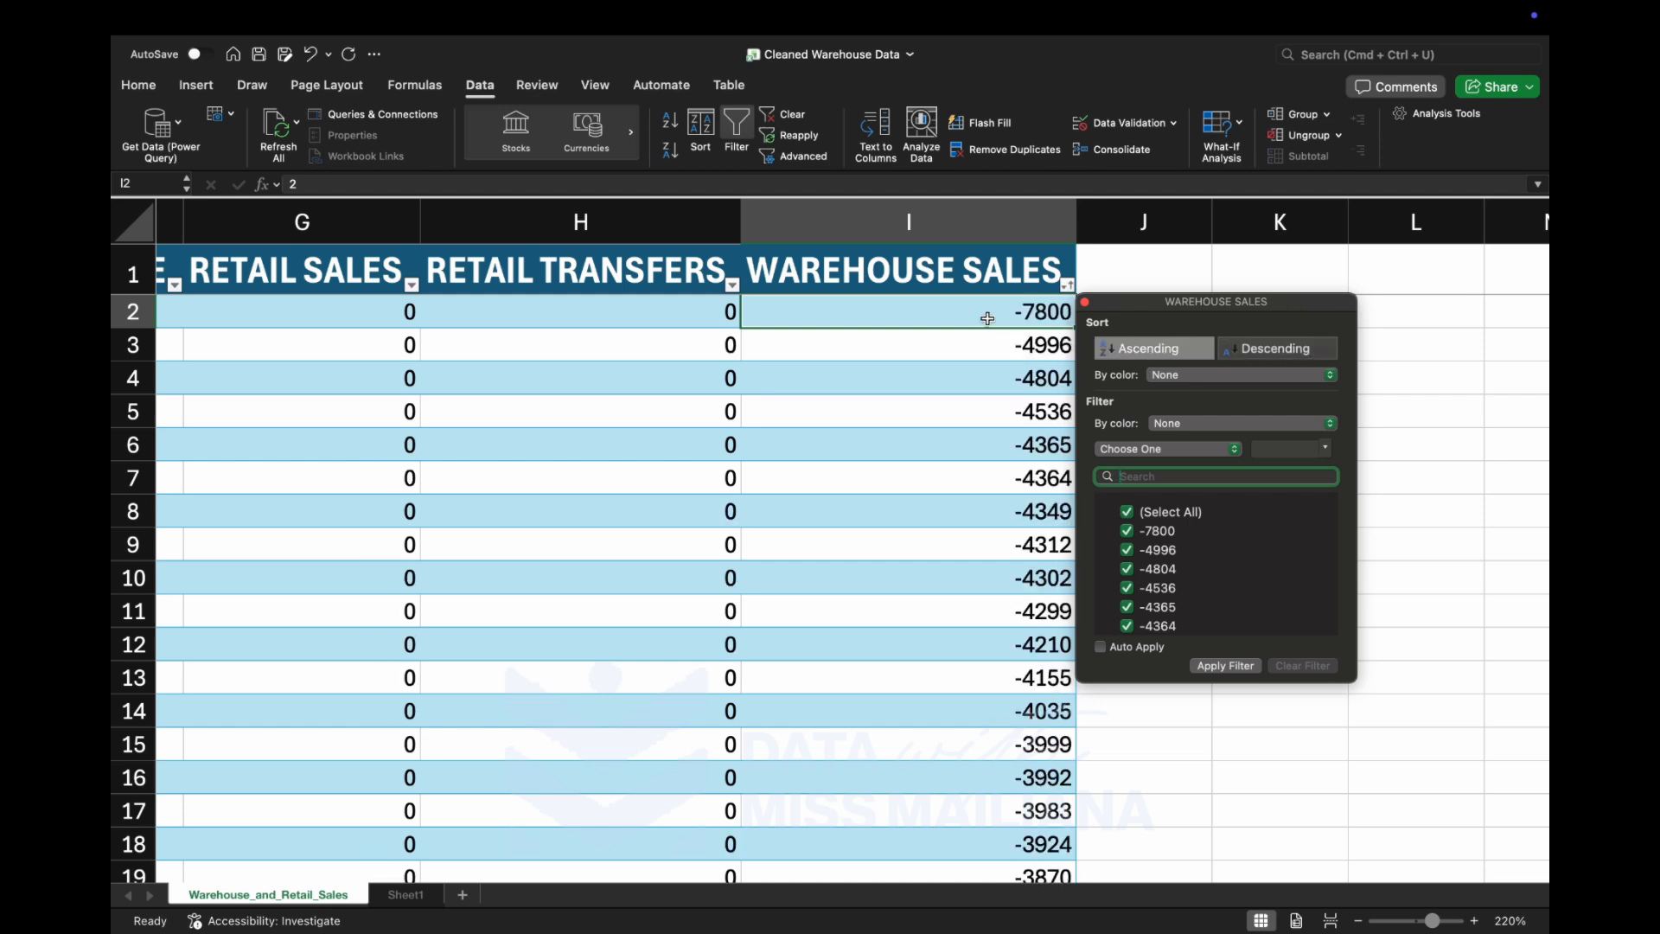
Sort the table by WAREHOUSE SALES in descending order and review the other fields of the top rows.
{"action": "left_click", "coordinate": [1249, 354]}
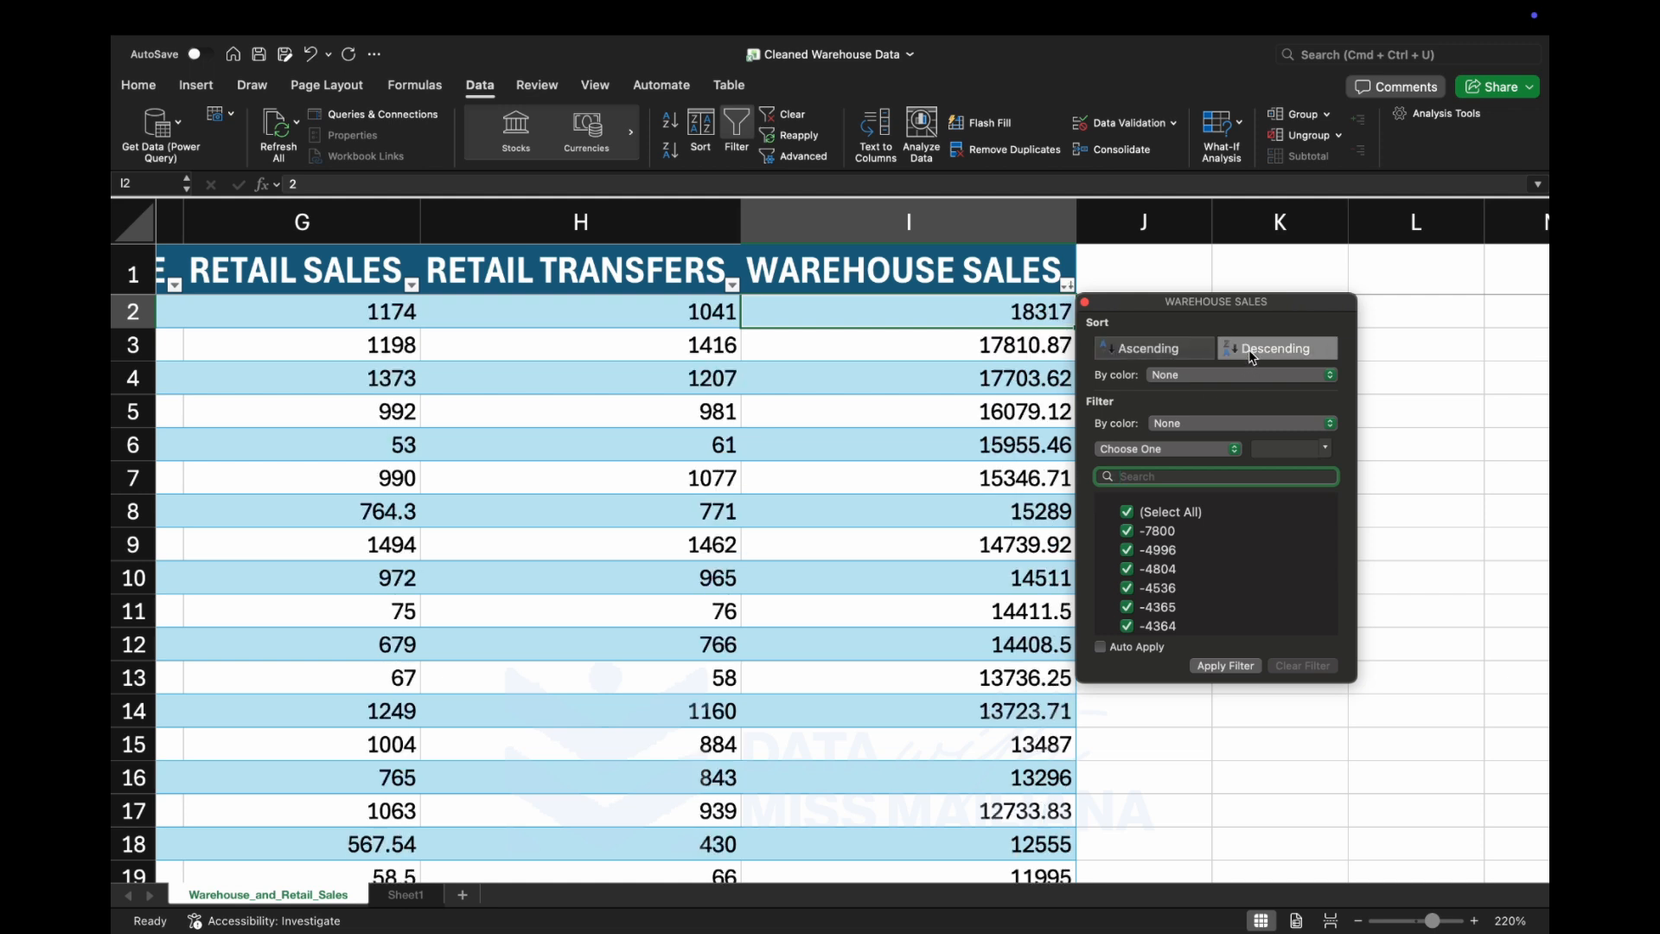
{"action": "scroll", "coordinate": [984, 426], "scroll_direction": "left", "scroll_amount": 10}
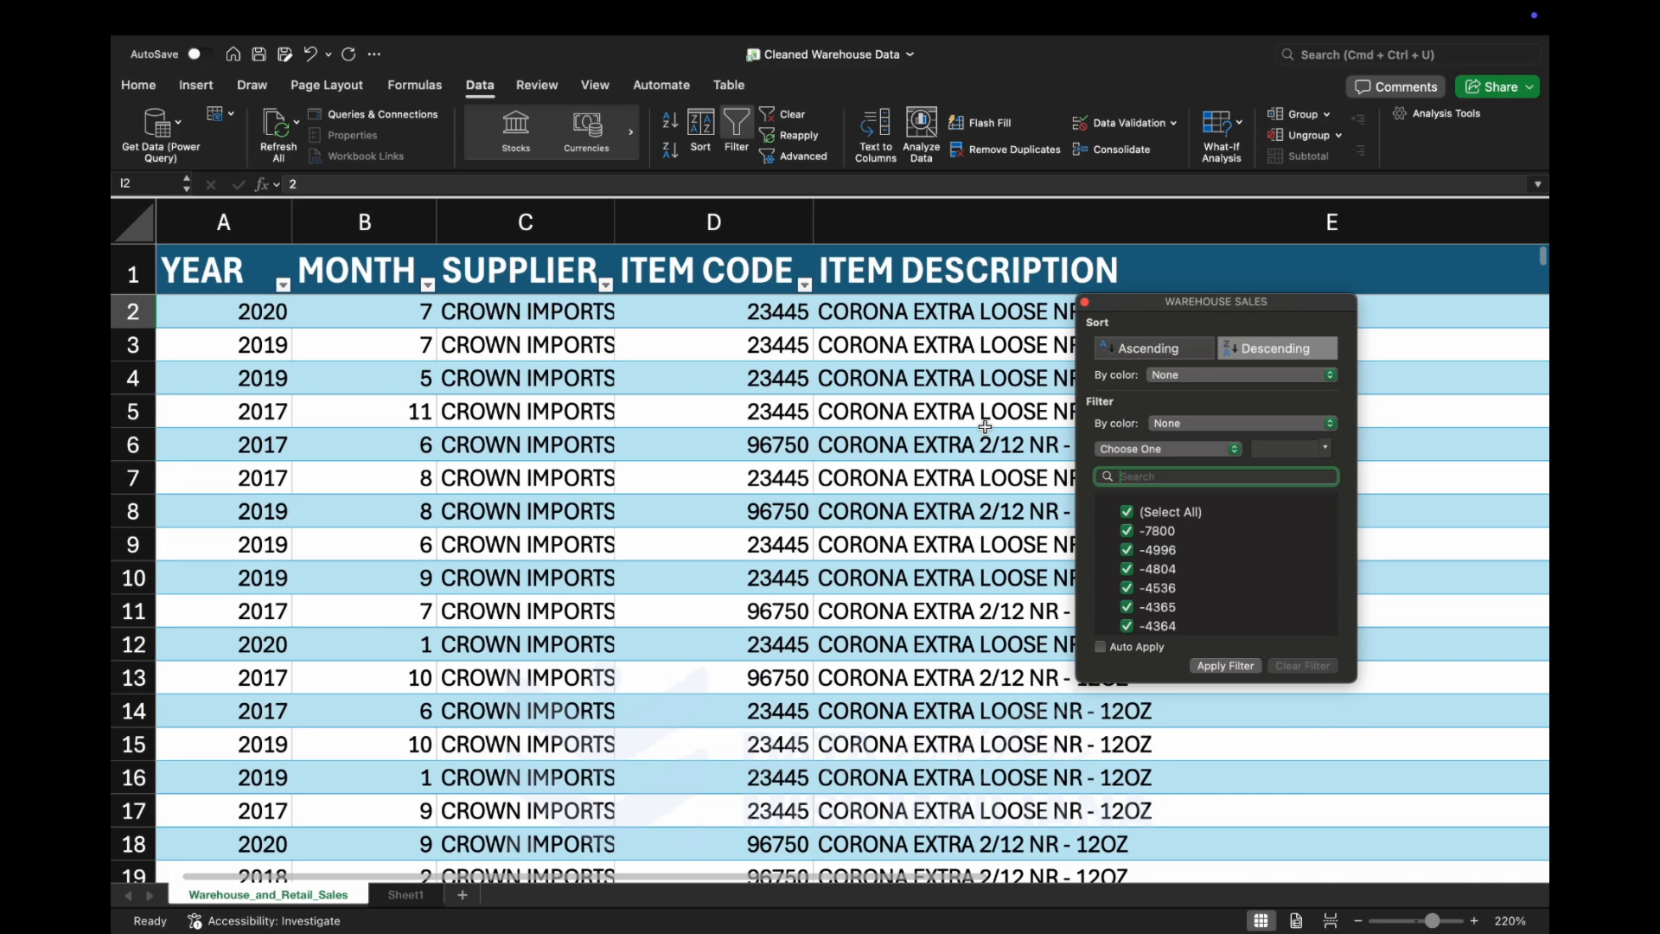
{"action": "scroll", "coordinate": [795, 452], "scroll_direction": "right", "scroll_amount": 10}
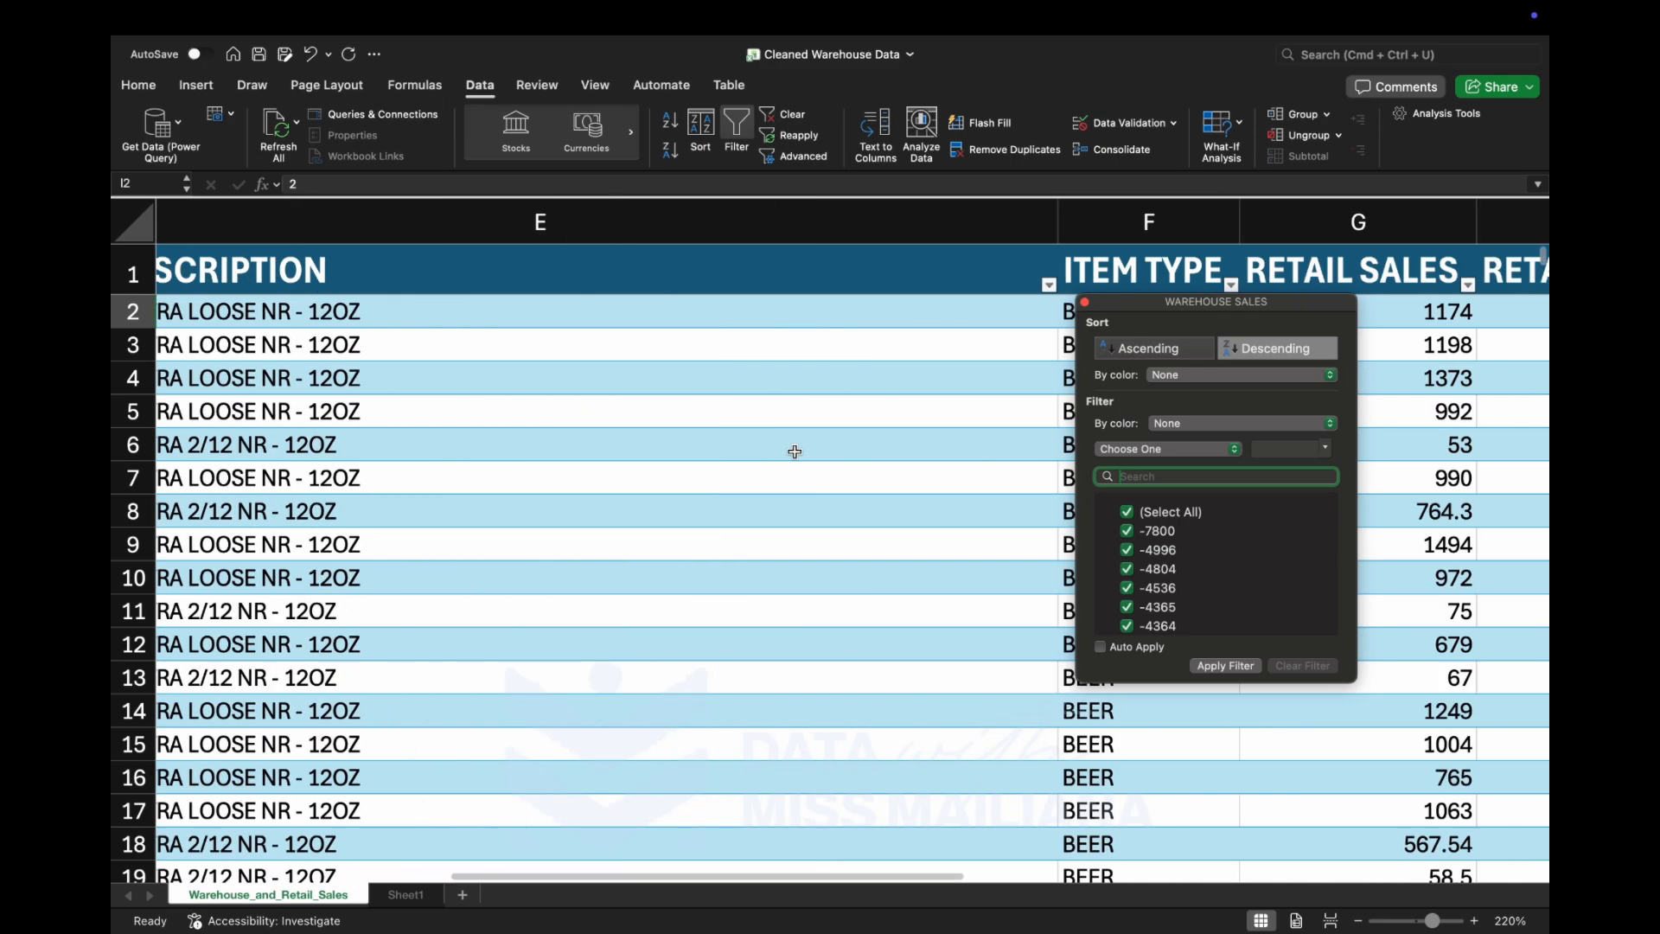
{"action": "scroll", "coordinate": [794, 451], "scroll_direction": "right", "scroll_amount": 1}
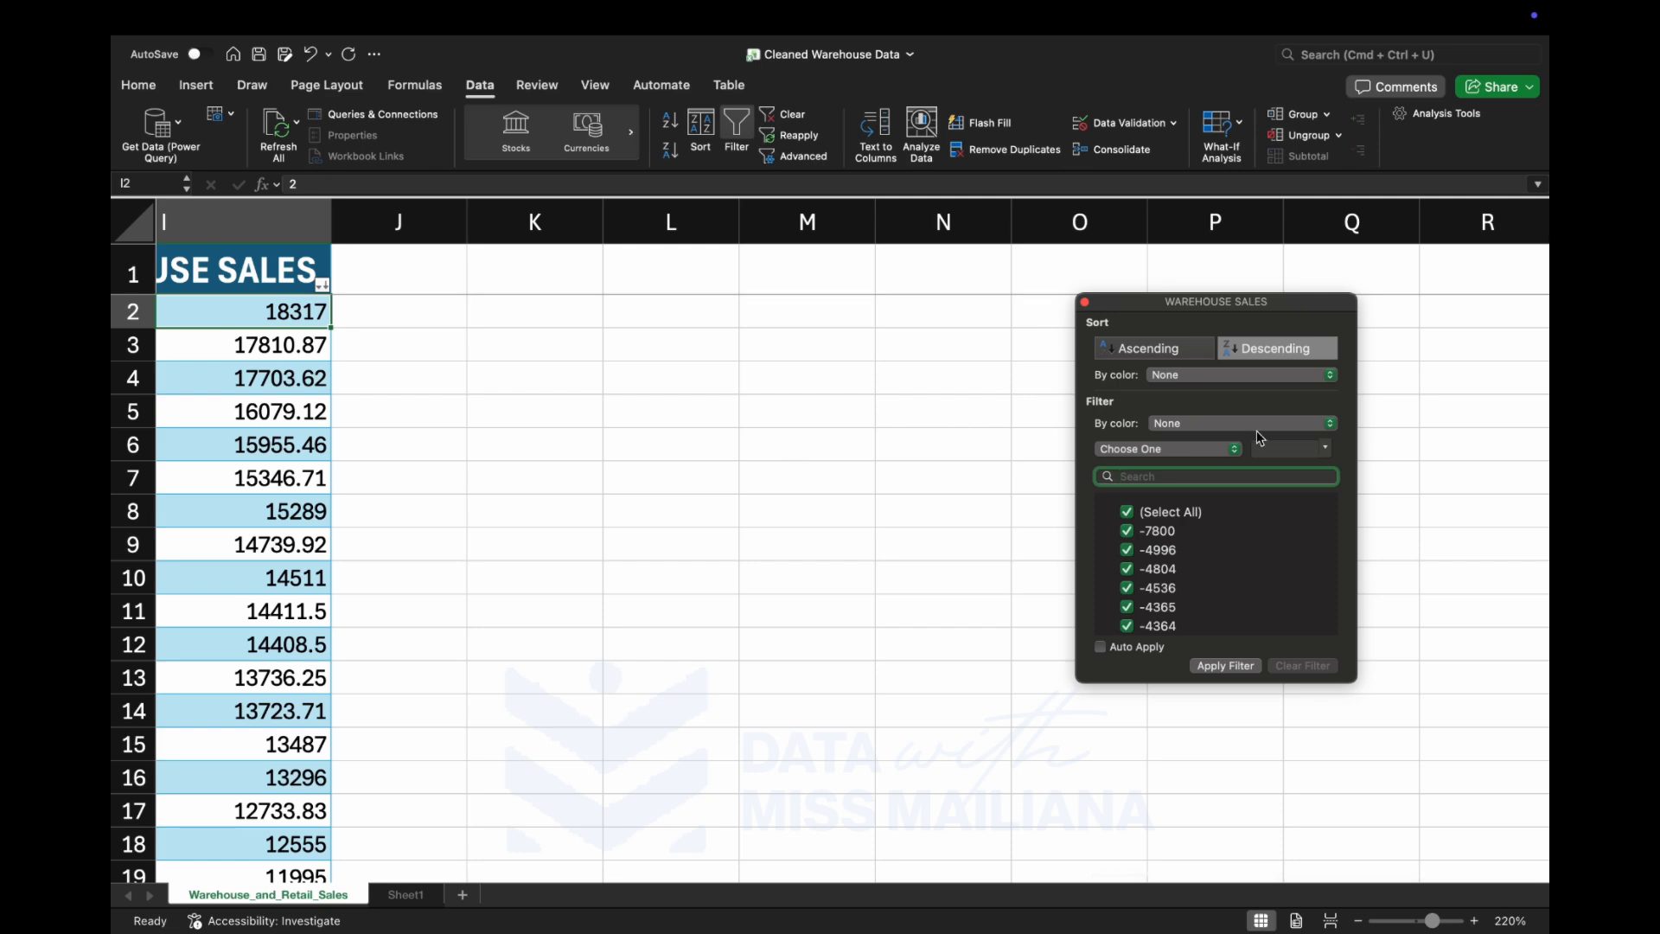
{"action": "left_click", "coordinate": [1084, 303]}
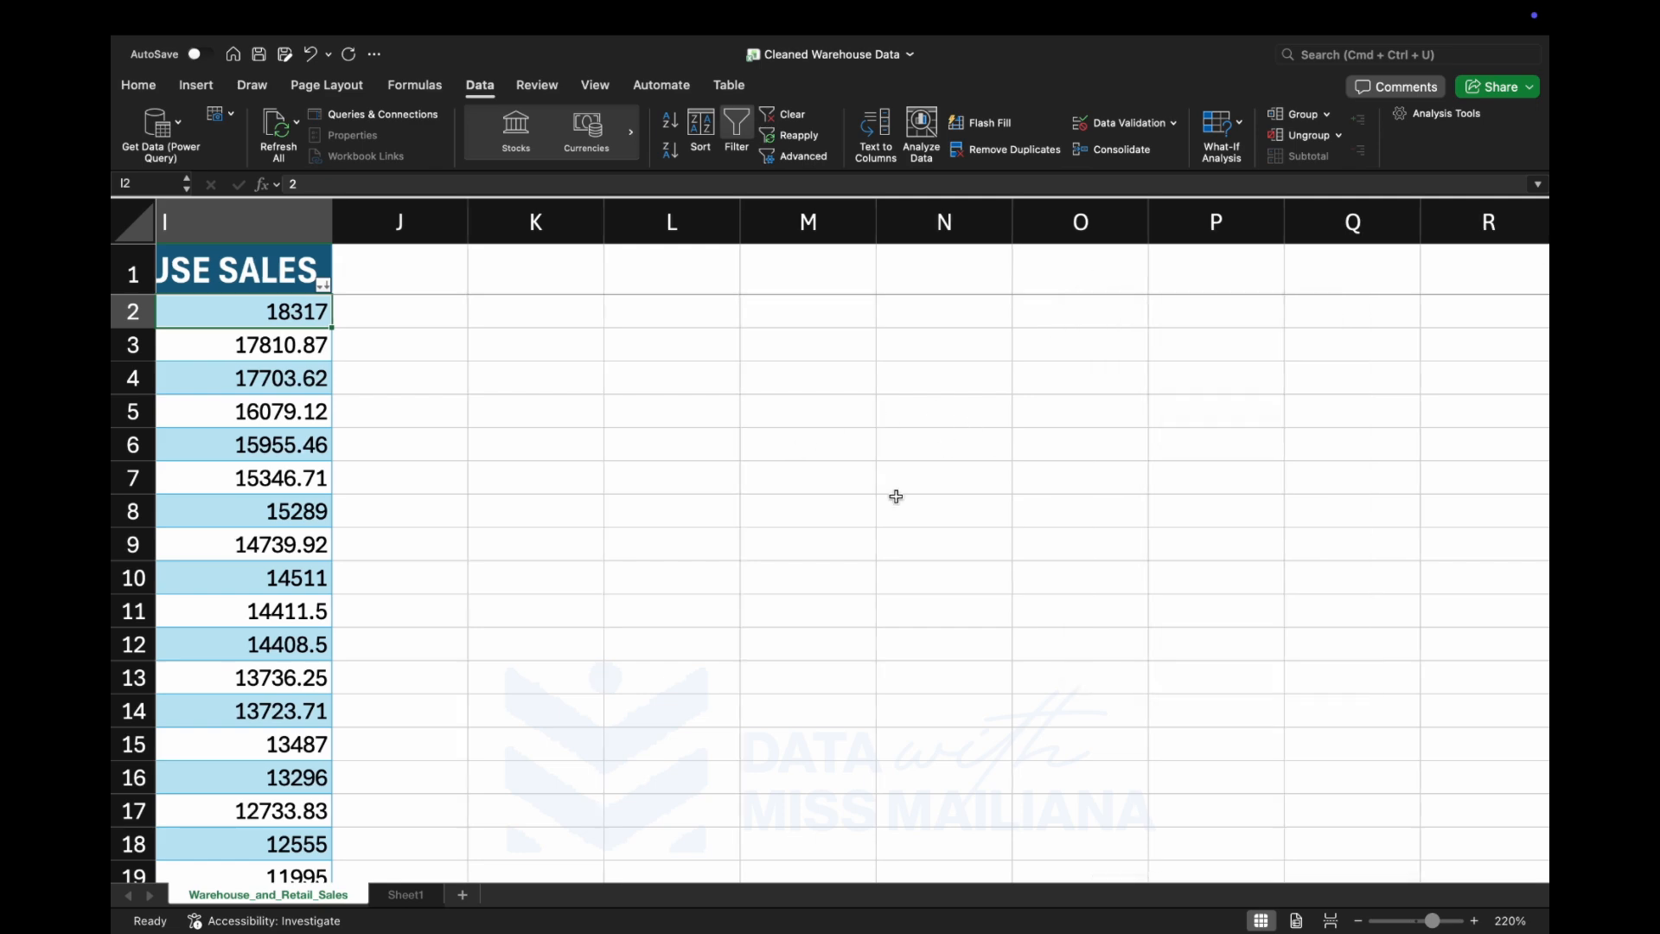
{"action": "scroll", "coordinate": [893, 493], "scroll_direction": "left", "scroll_amount": 6}
{"action": "scroll", "coordinate": [895, 496], "scroll_direction": "left", "scroll_amount": 5}
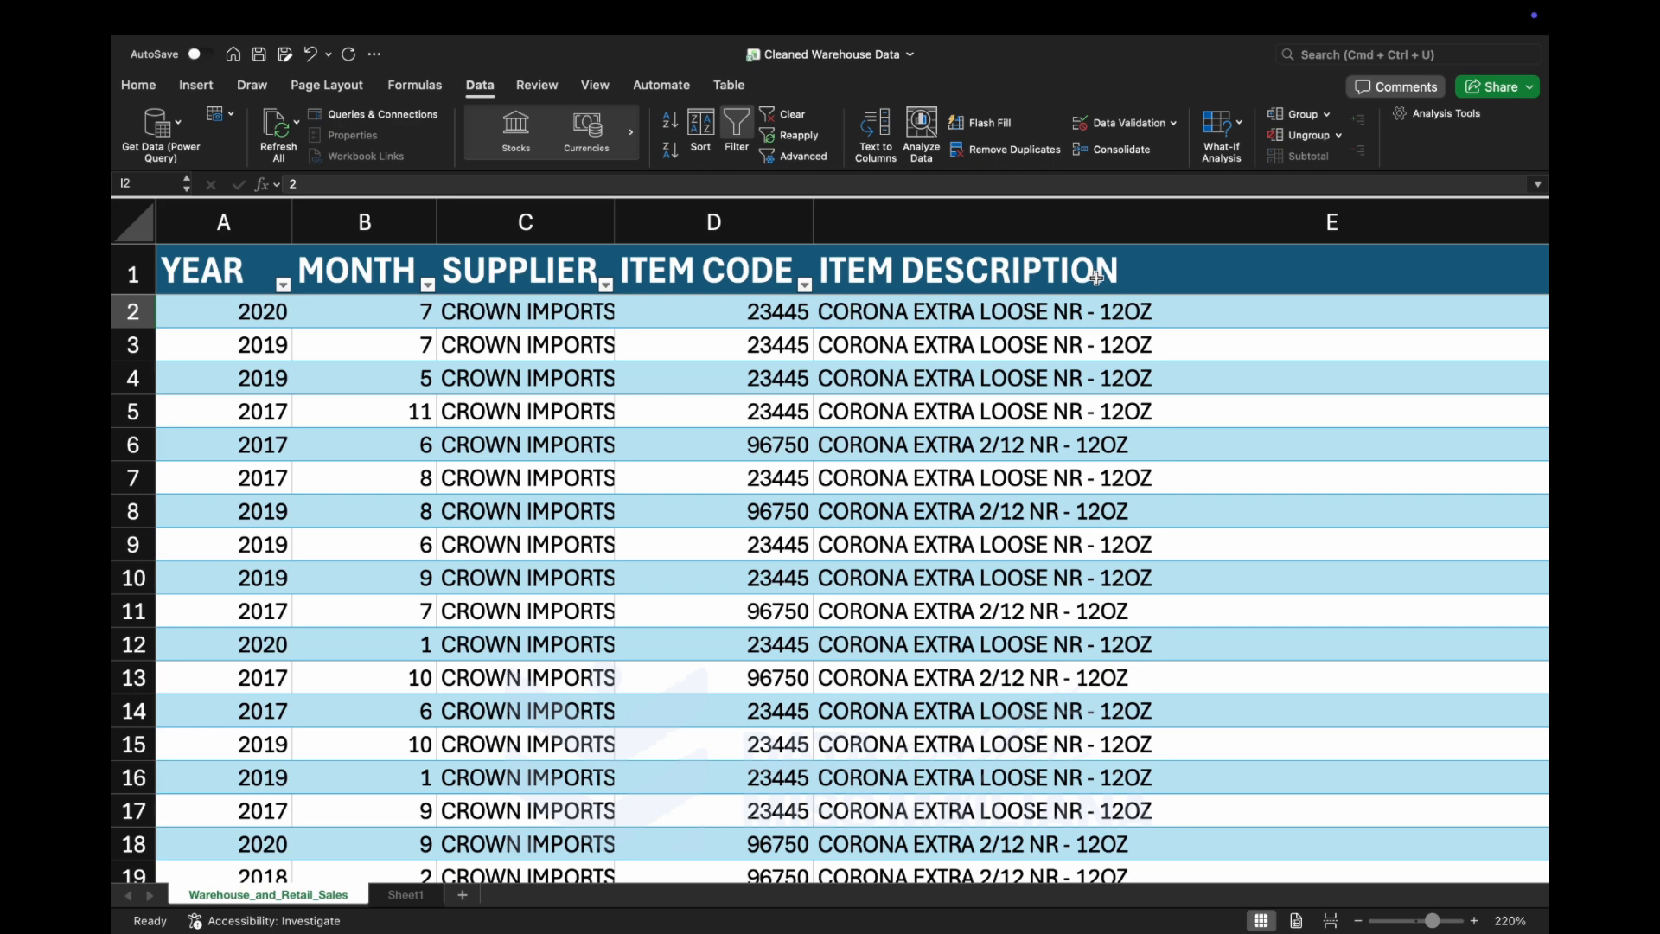
Insert a new table column directly before the ITEM TYPE column.
{"action": "scroll", "coordinate": [1046, 323], "scroll_direction": "right", "scroll_amount": 5}
{"action": "scroll", "coordinate": [1046, 323], "scroll_direction": "right", "scroll_amount": 2}
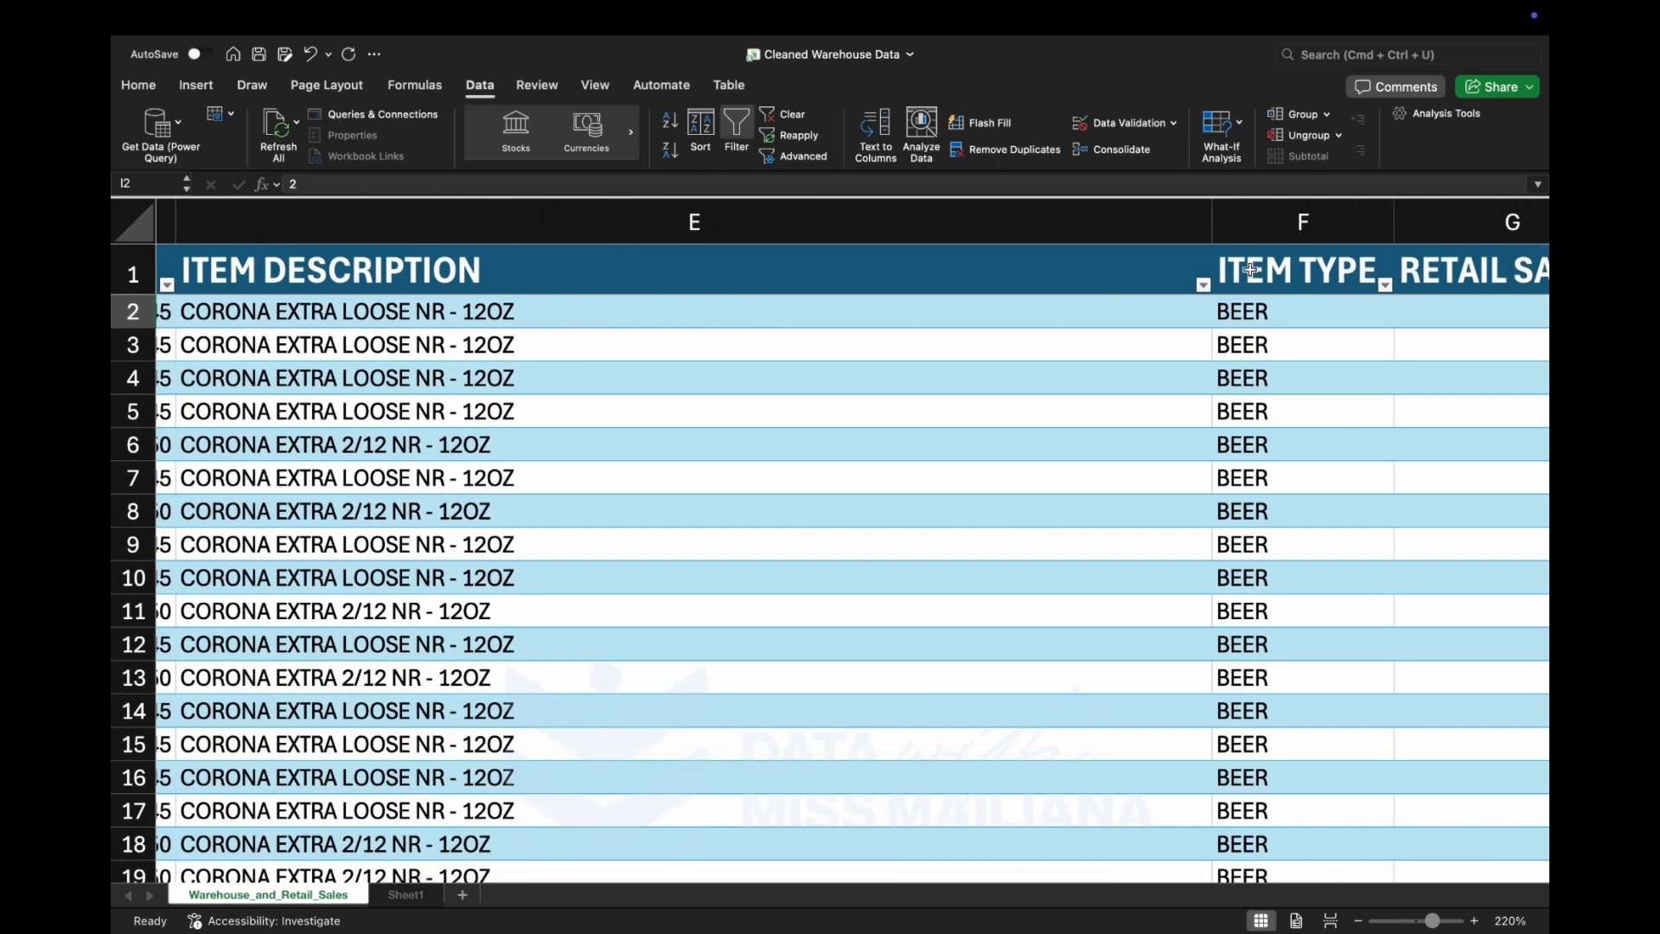
{"action": "left_click", "coordinate": [1310, 223]}
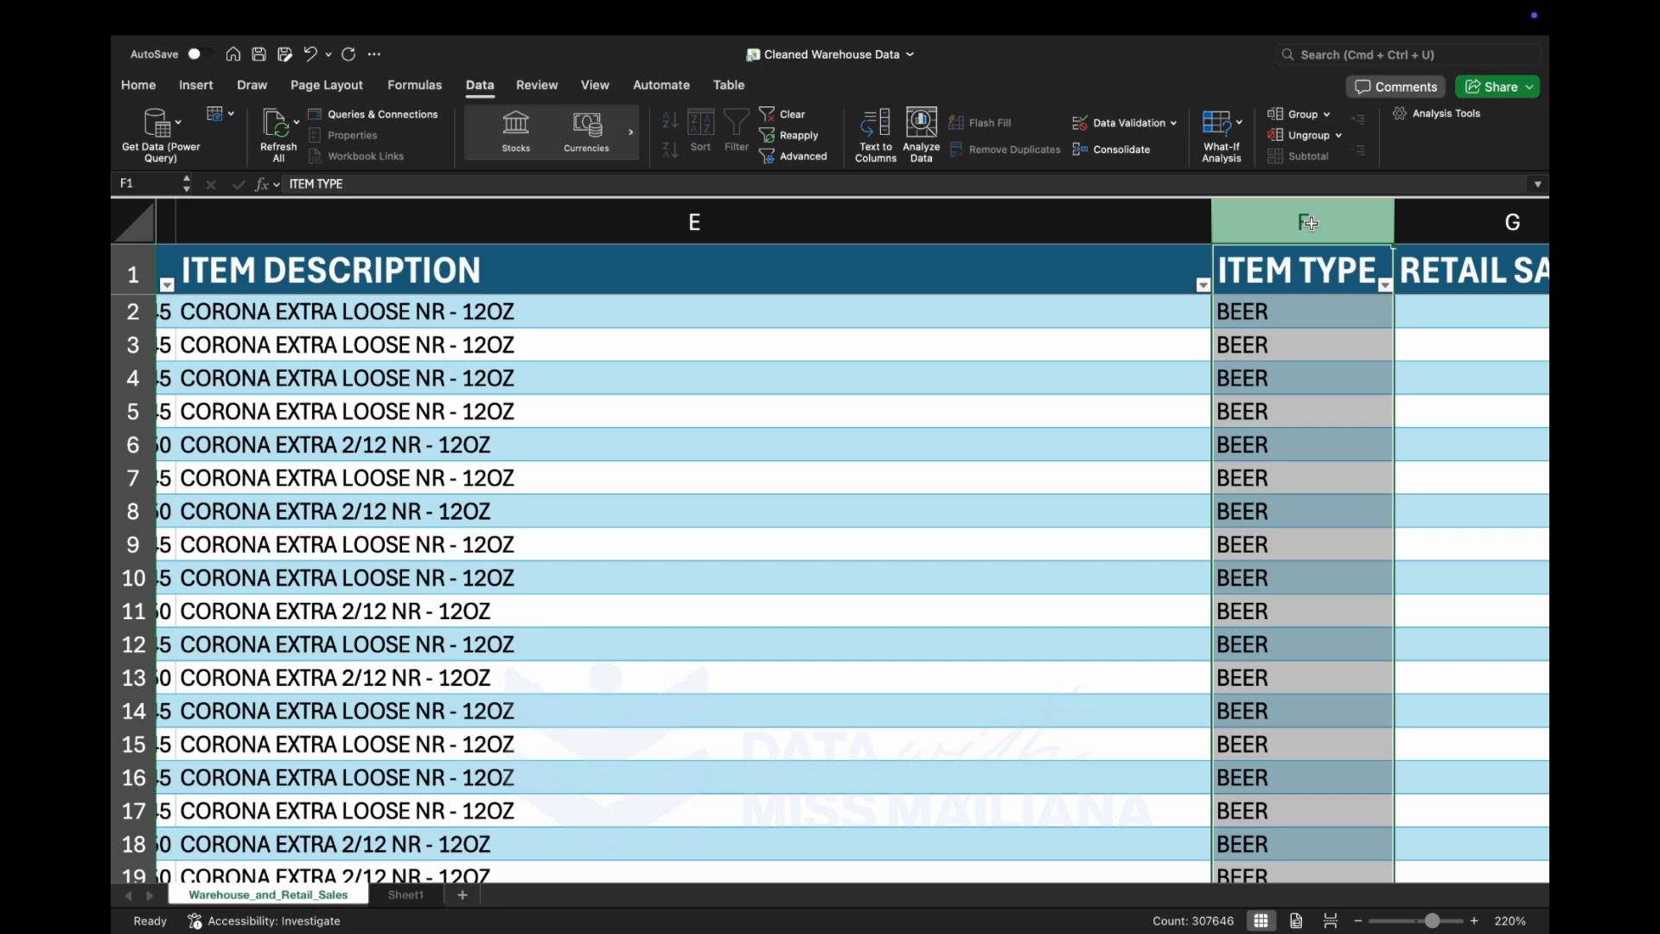
{"action": "right_click", "coordinate": [1313, 239]}
{"action": "left_click", "coordinate": [1347, 345]}
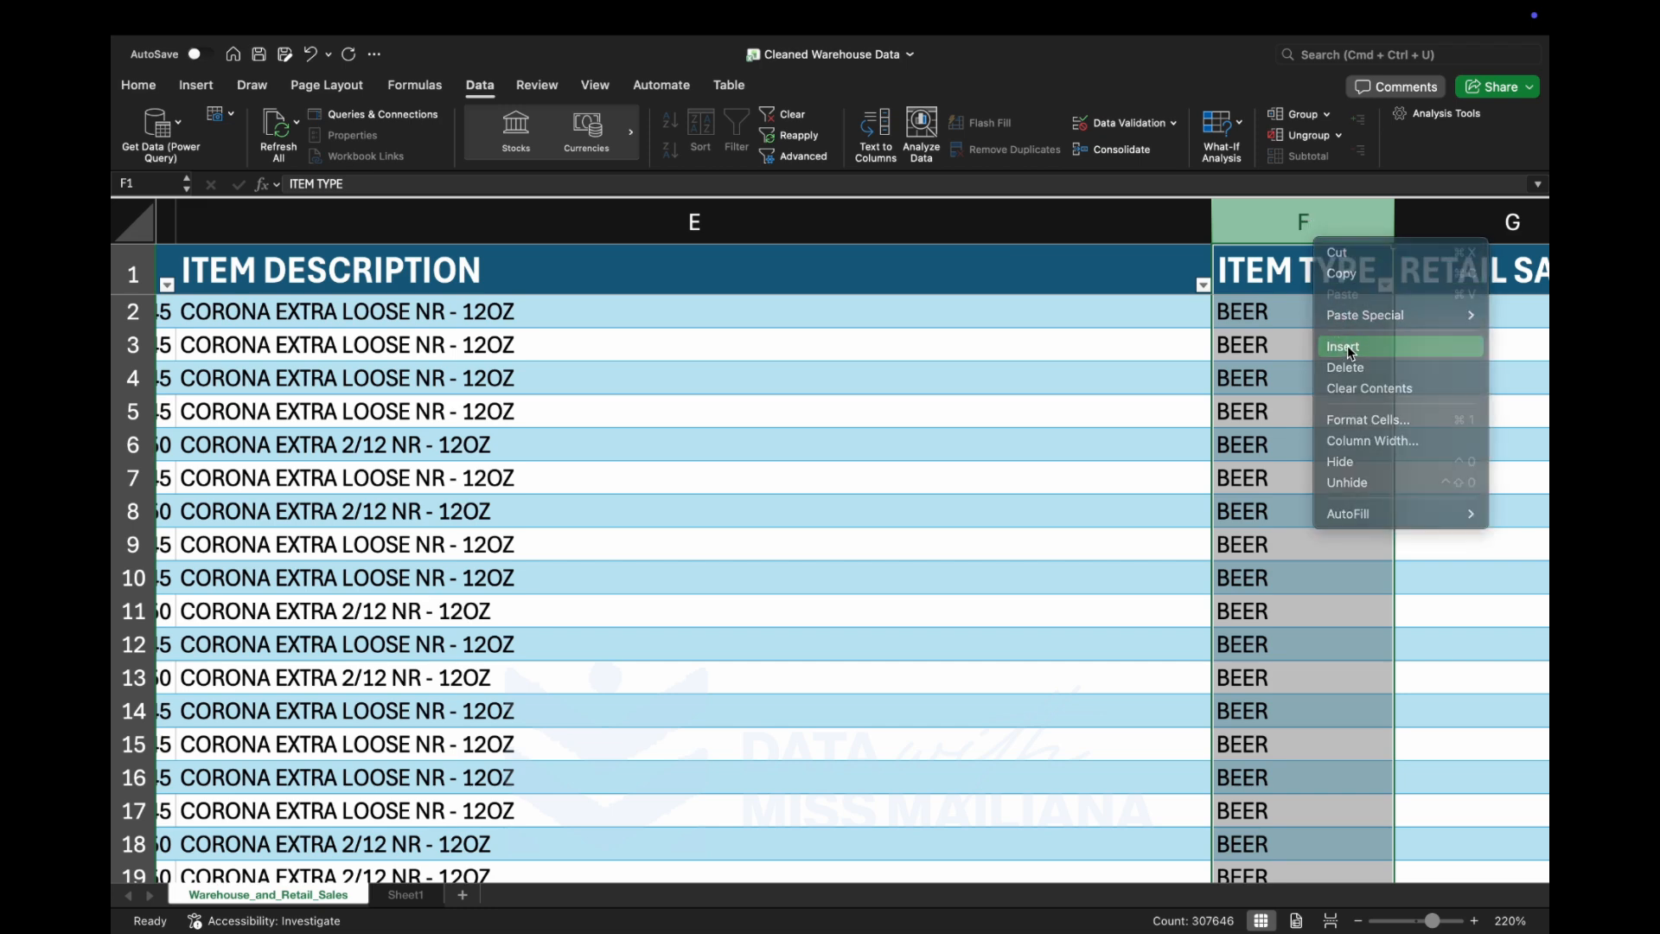
Fill the new column with lowercase item types using the formula =LOWER([@[ITEM TYPE]]) in cell F2.
{"action": "scroll", "coordinate": [1162, 393], "scroll_direction": "right", "scroll_amount": 10}
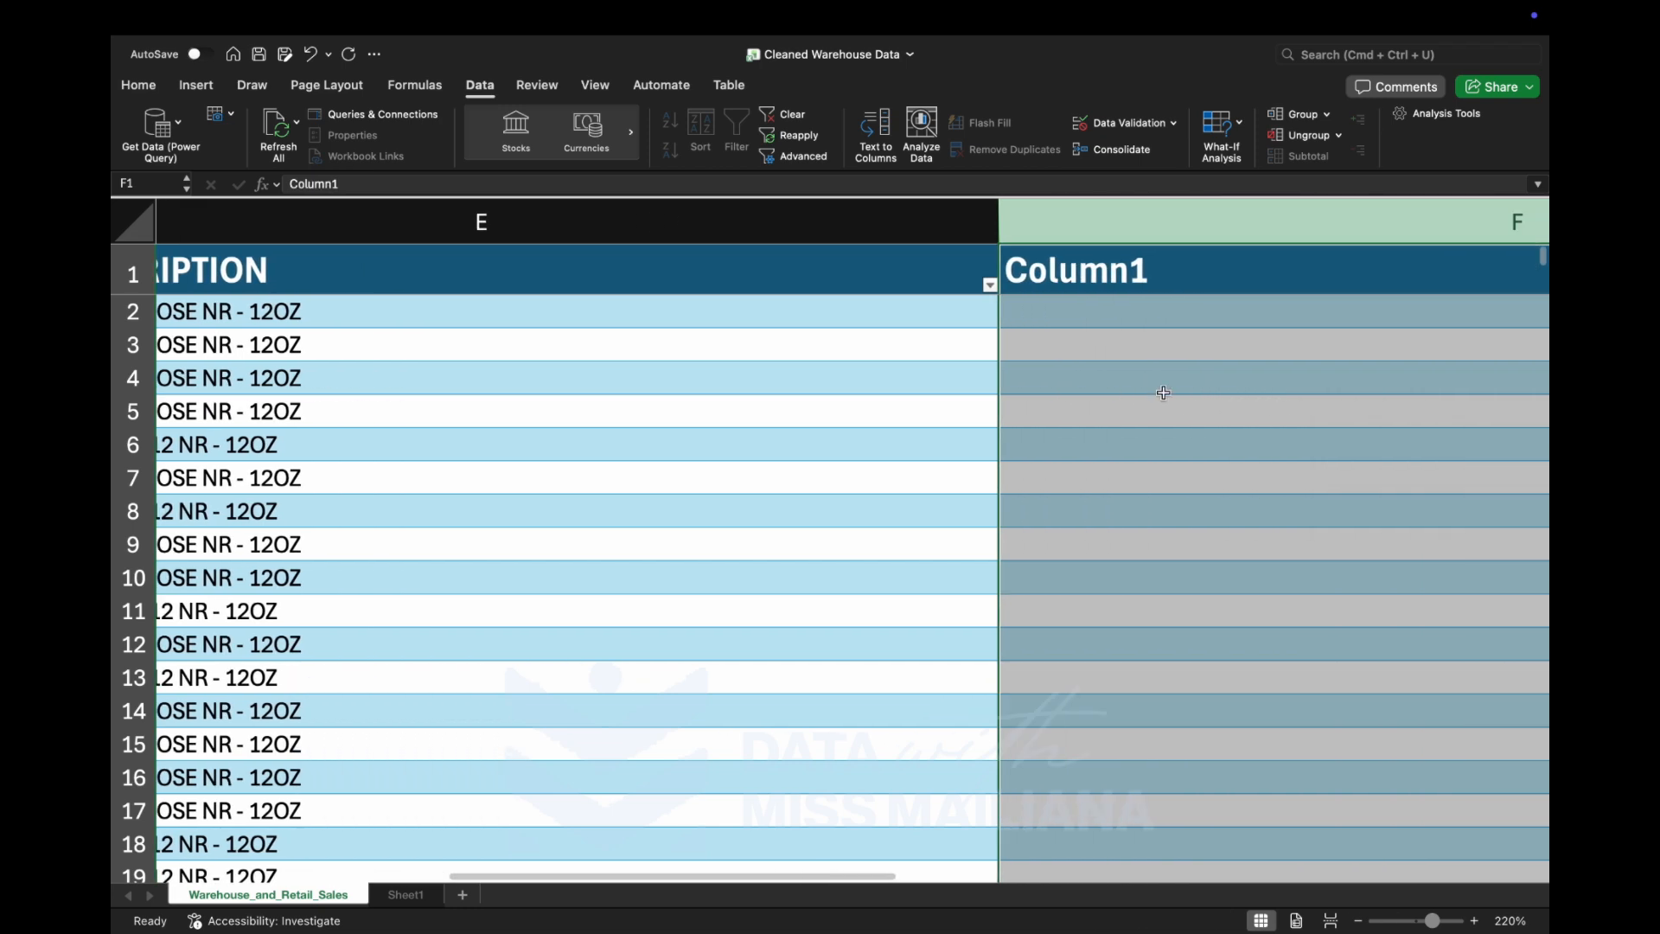
{"action": "scroll", "coordinate": [1163, 393], "scroll_direction": "right", "scroll_amount": 5}
{"action": "left_click", "coordinate": [857, 317]}
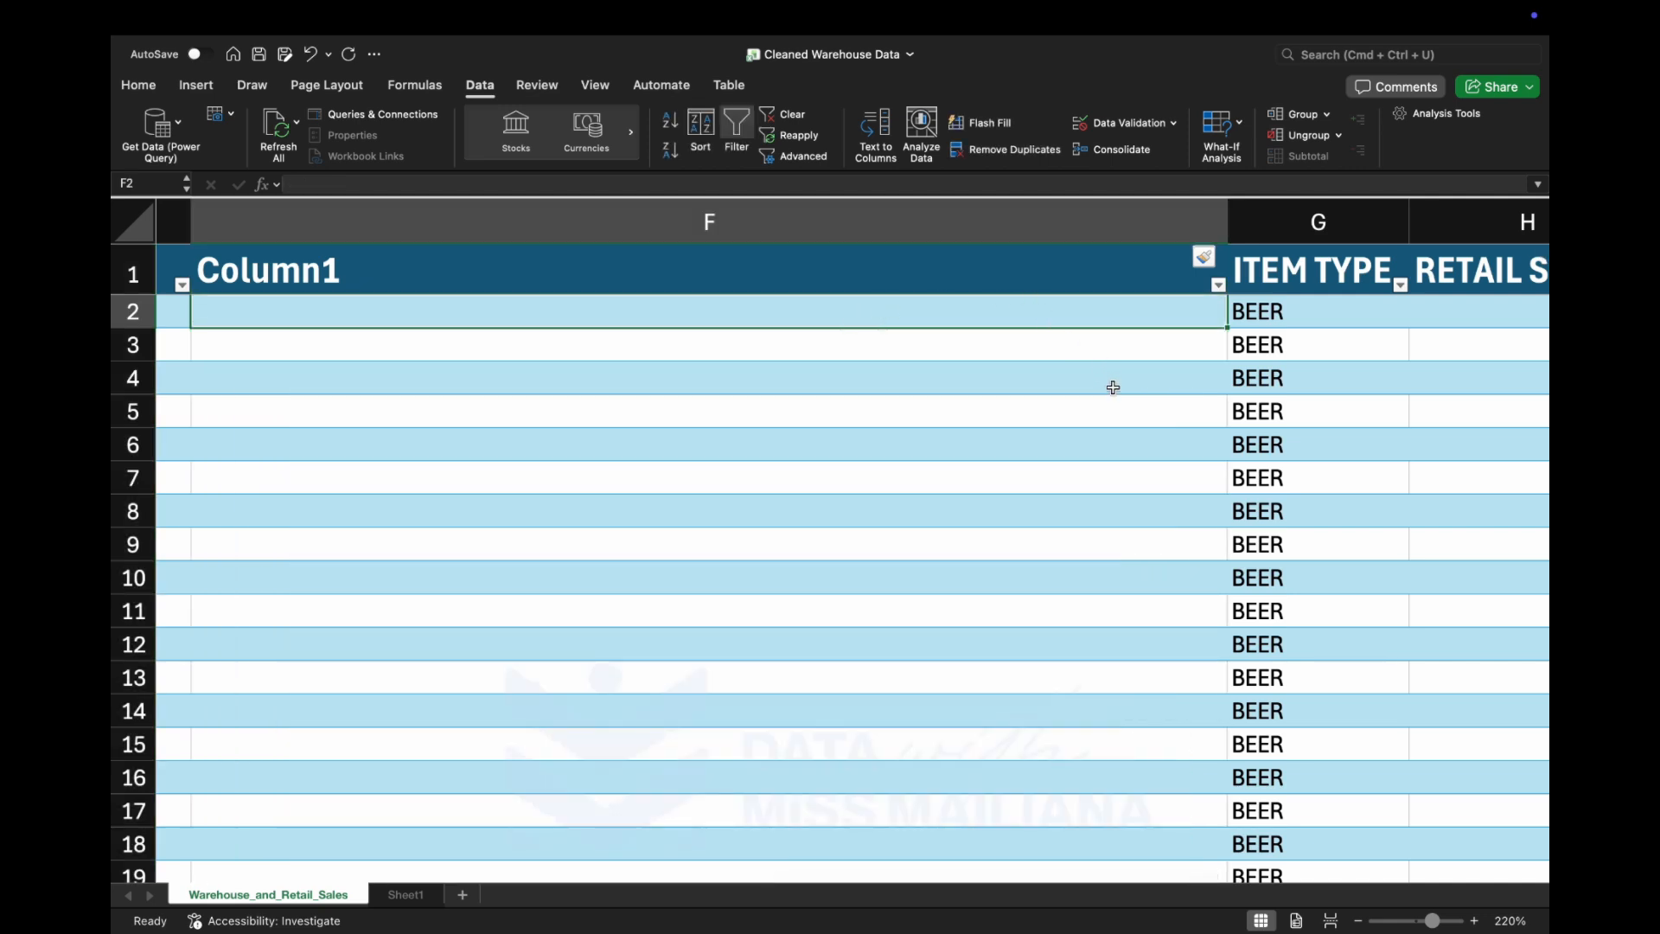
{"action": "type", "text": "=l"}
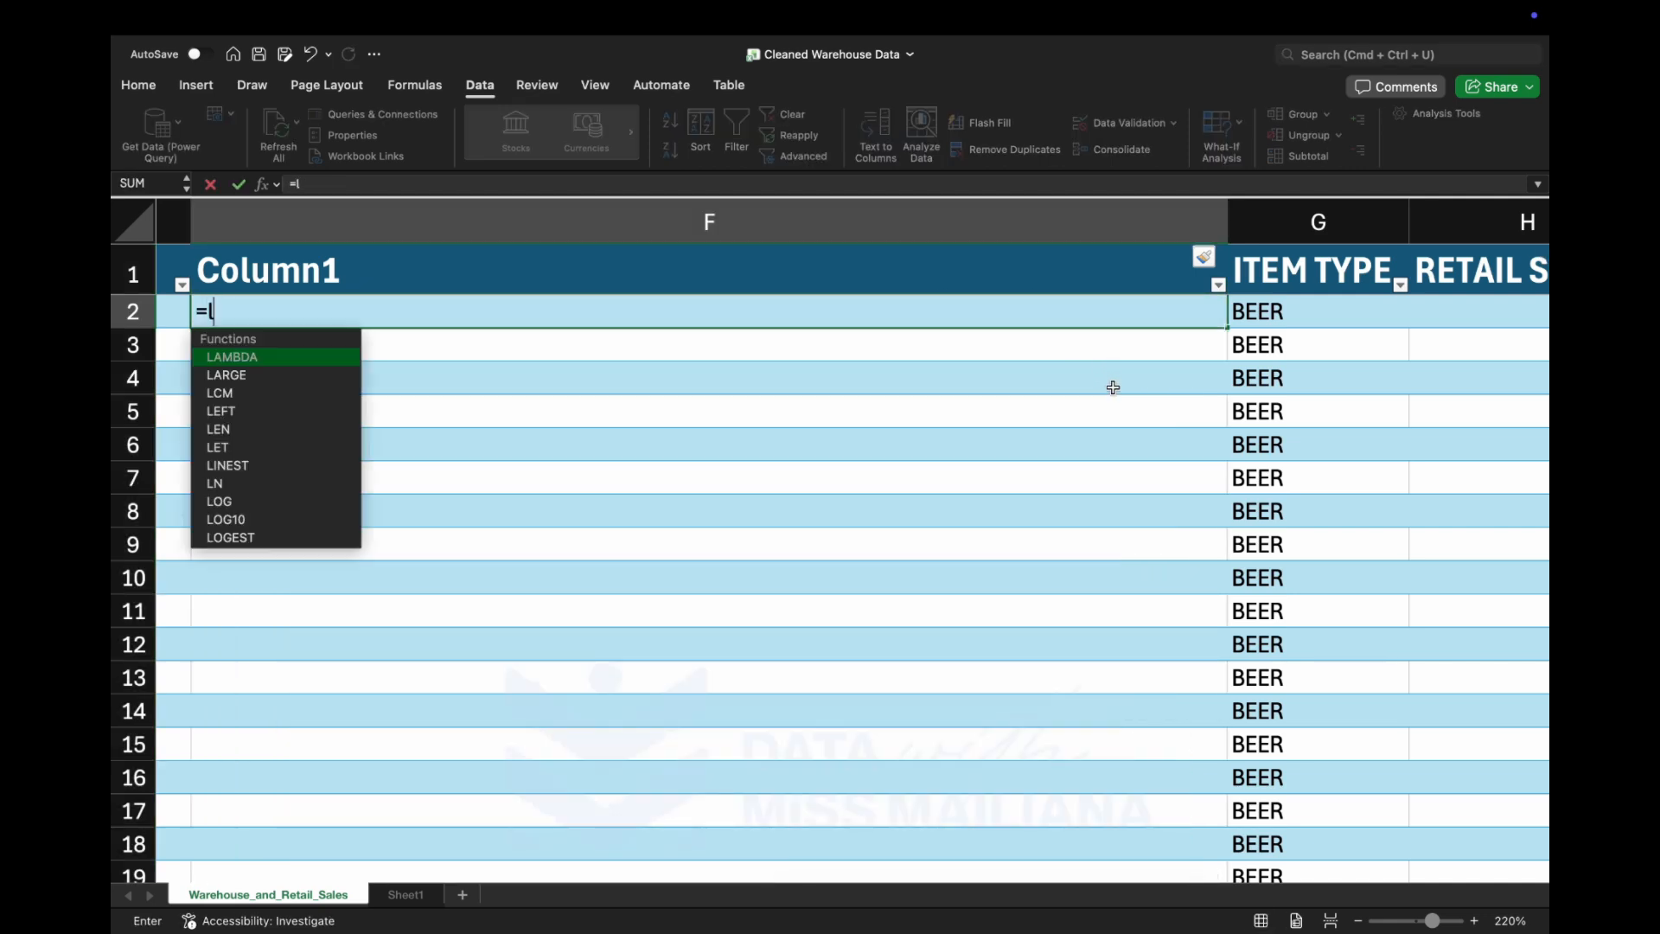
{"action": "type", "text": "ow"}
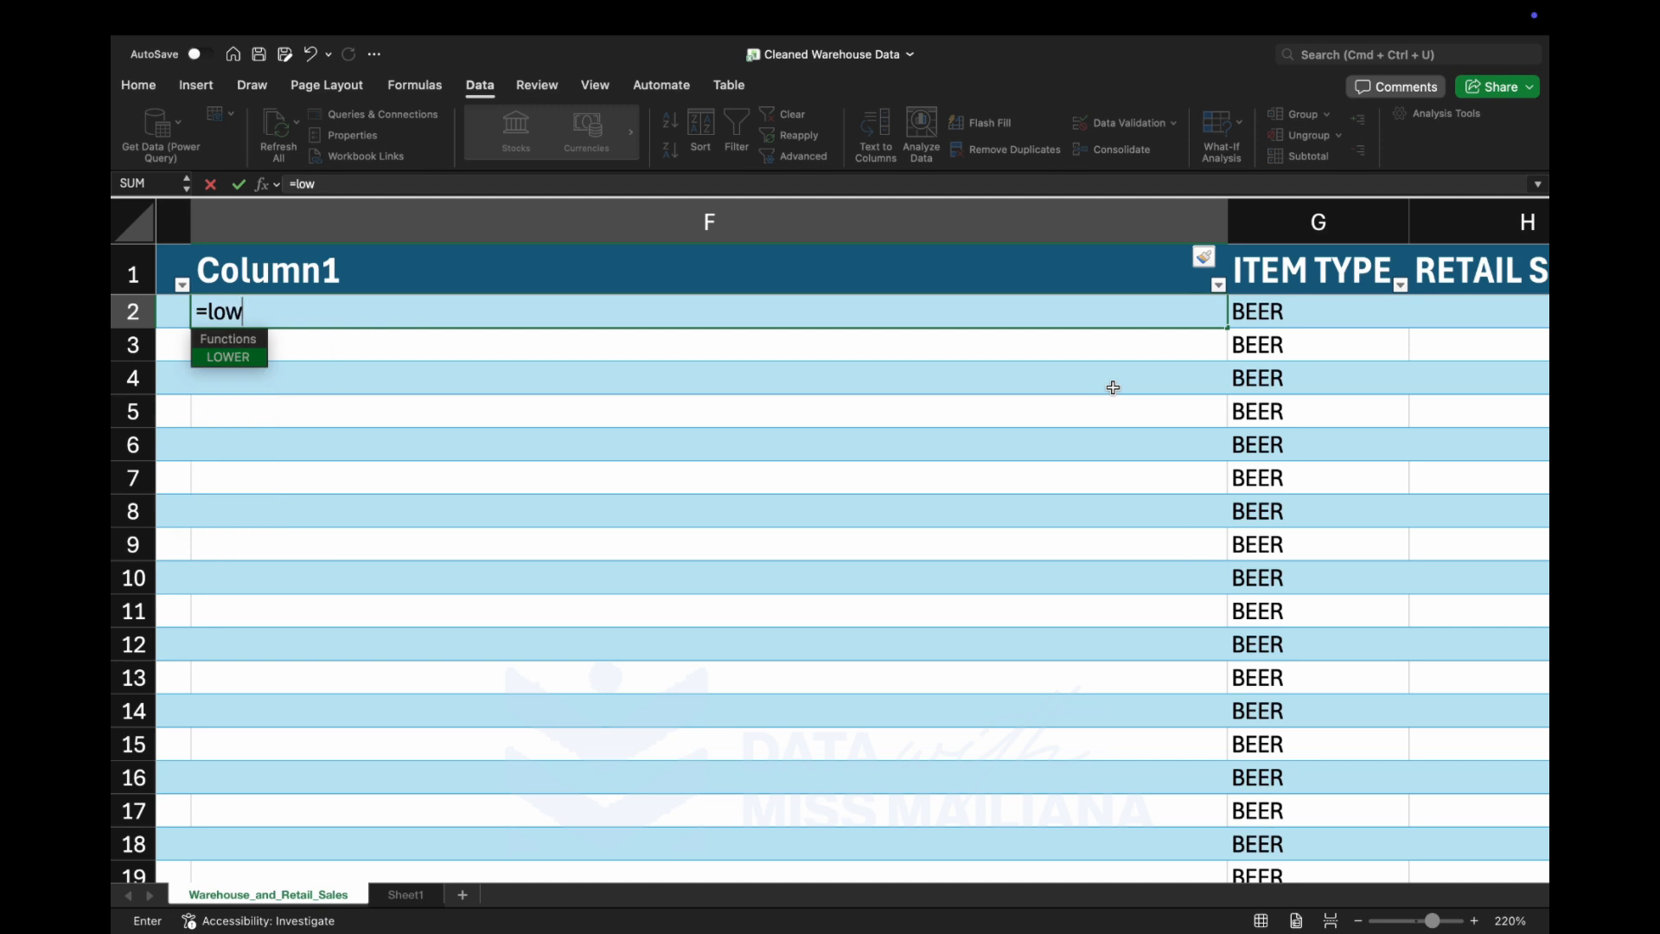
{"action": "key", "text": "Tab"}
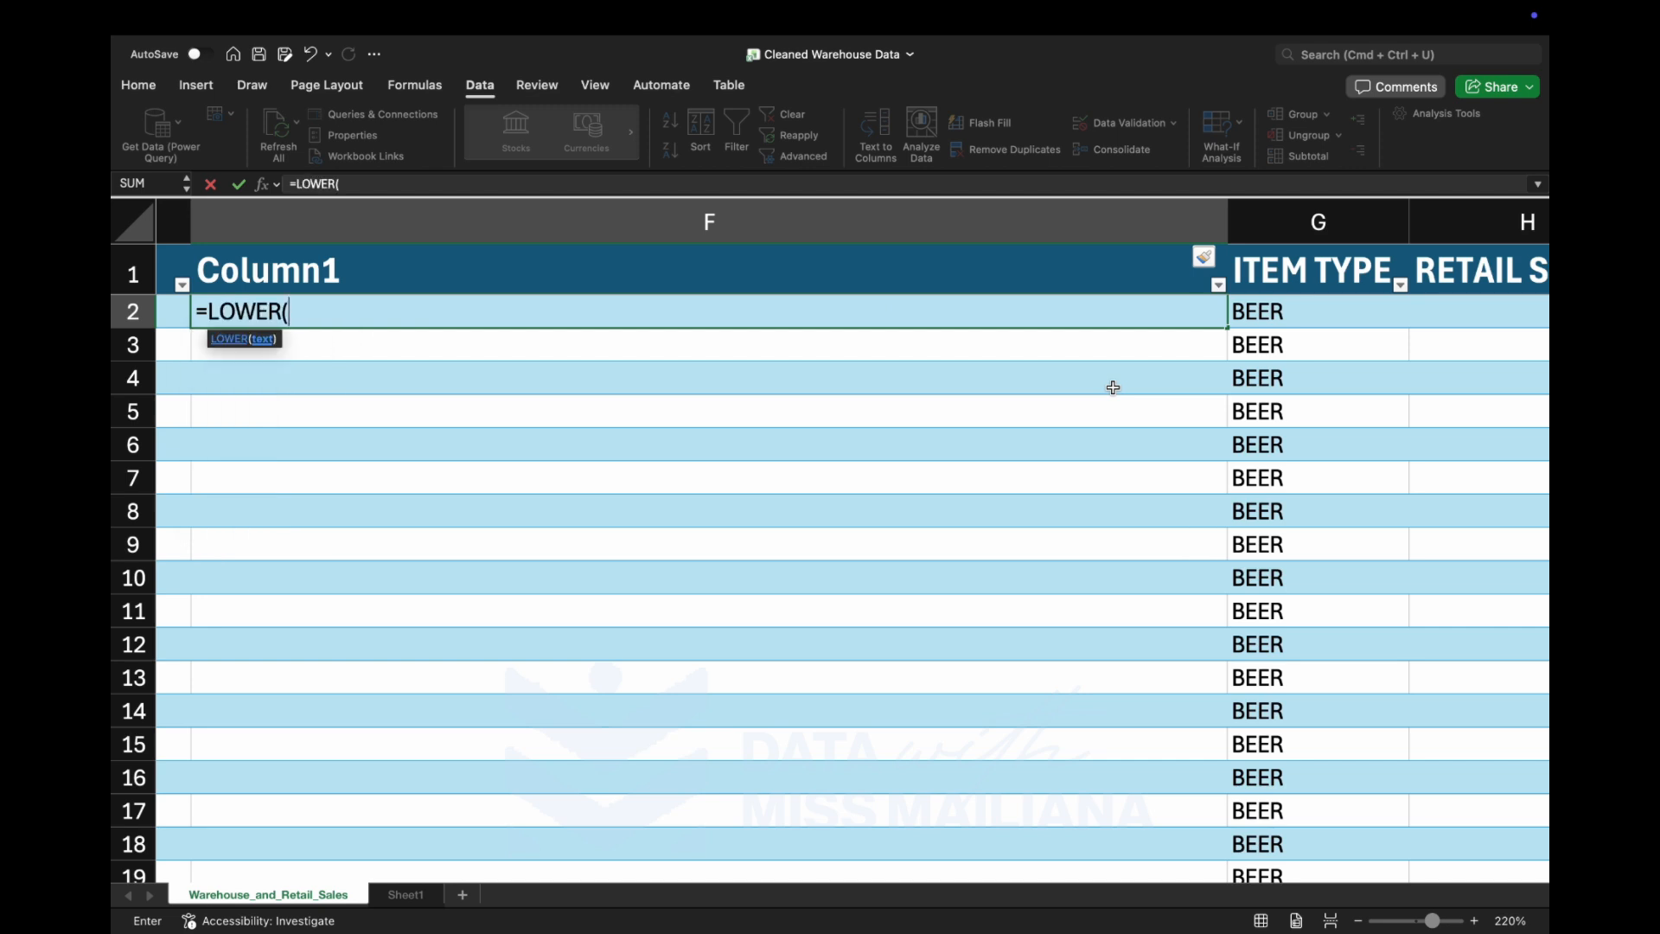
{"action": "left_click", "coordinate": [1317, 315]}
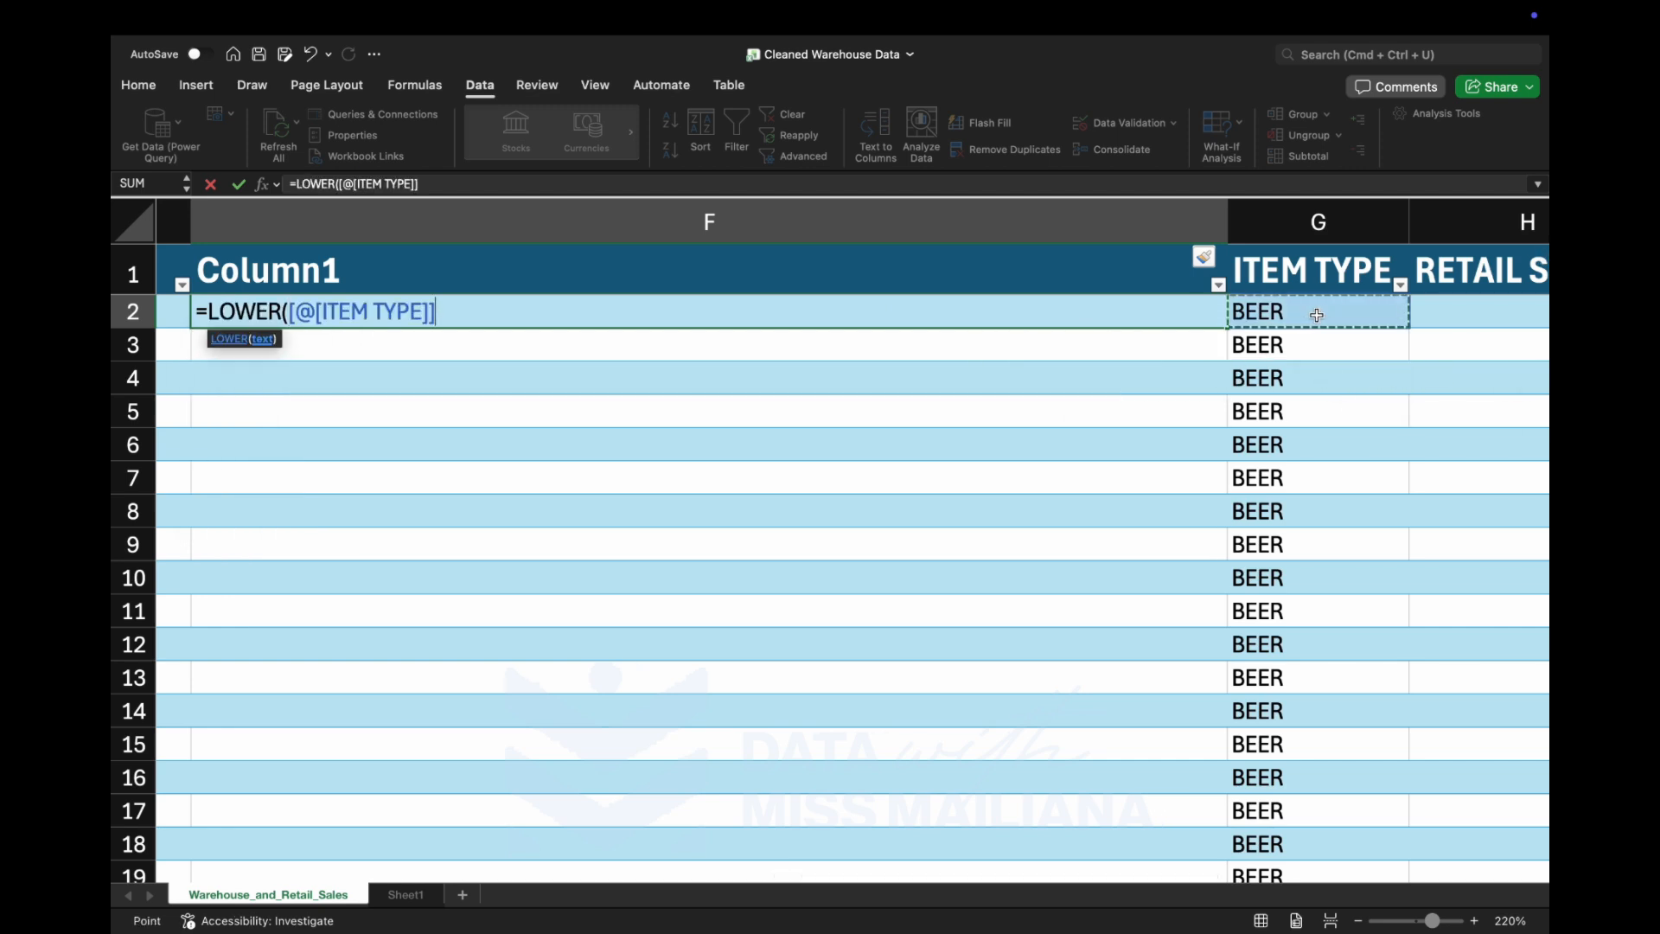
{"action": "key", "text": "Return"}
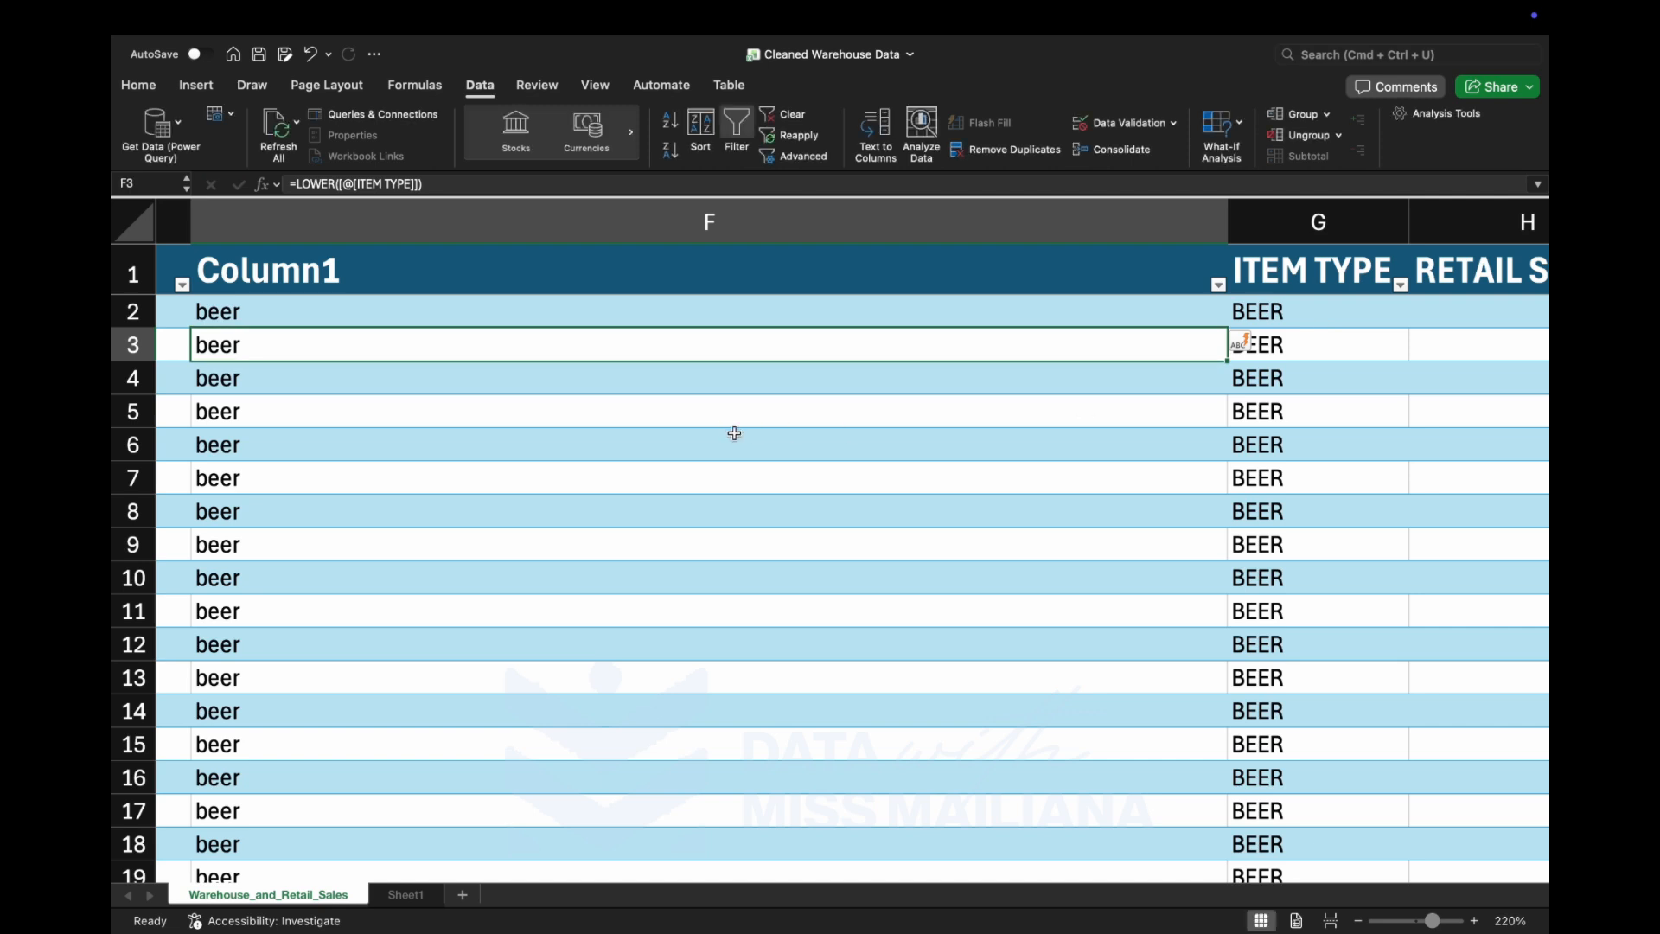
Replace the formula in F2 with =UPPER([@[ITEM TYPE]]) so the whole column converts the item types to uppercase.
{"action": "left_click", "coordinate": [337, 320]}
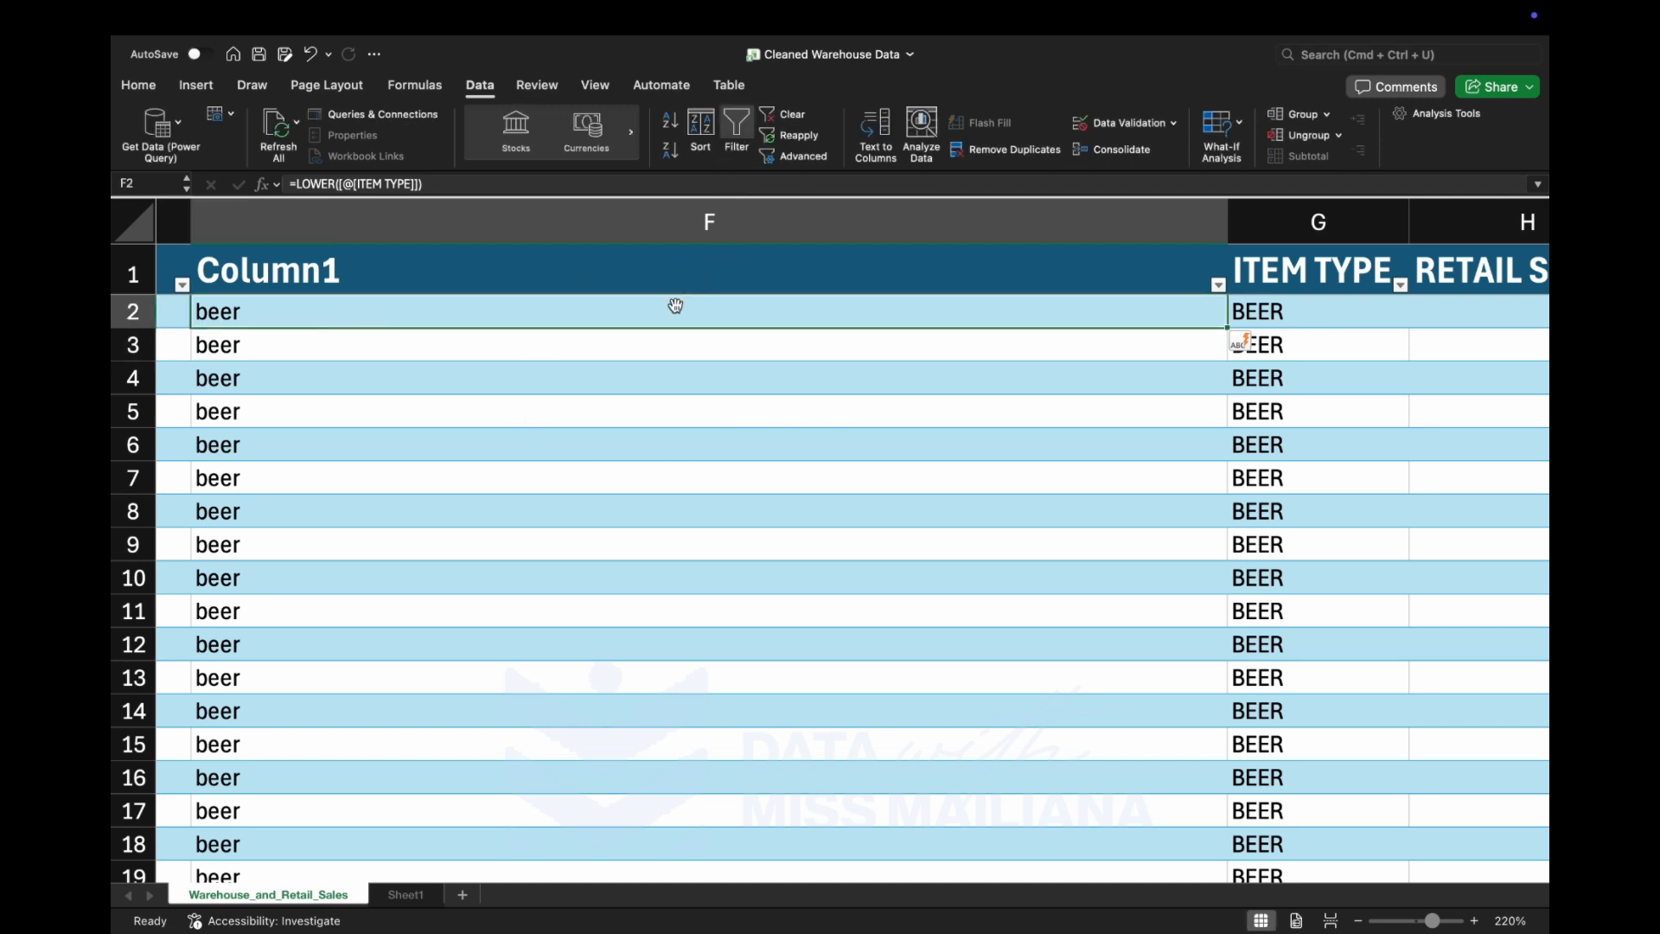
{"action": "type", "text": "=u"}
{"action": "type", "text": "p"}
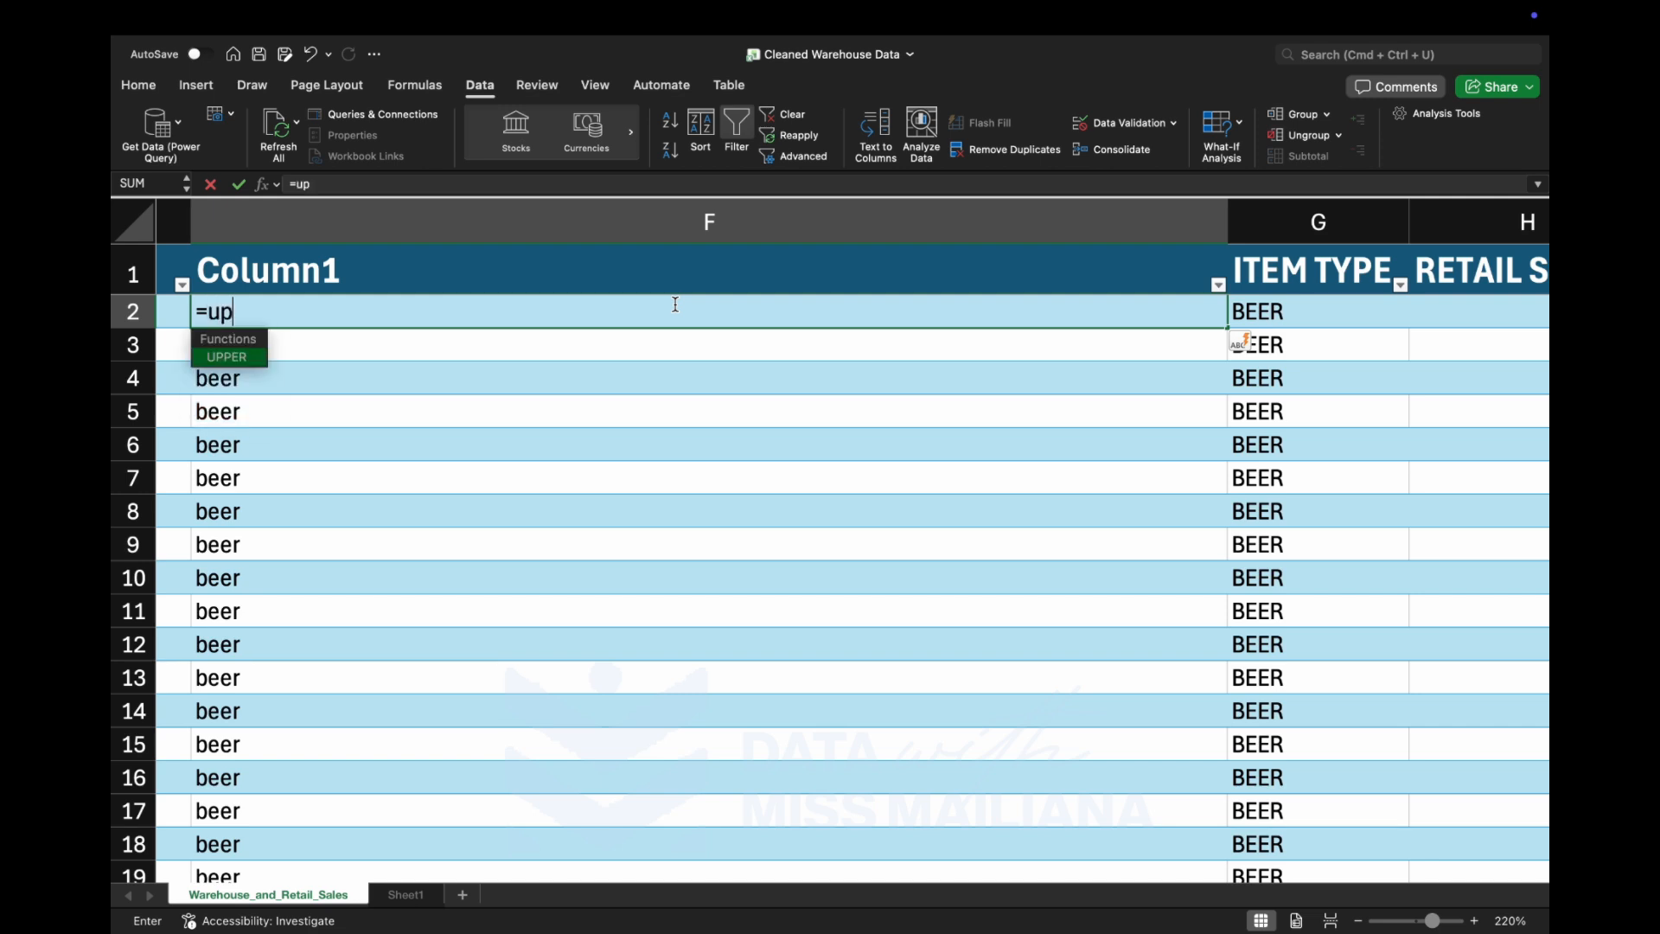
{"action": "key", "text": "Tab"}
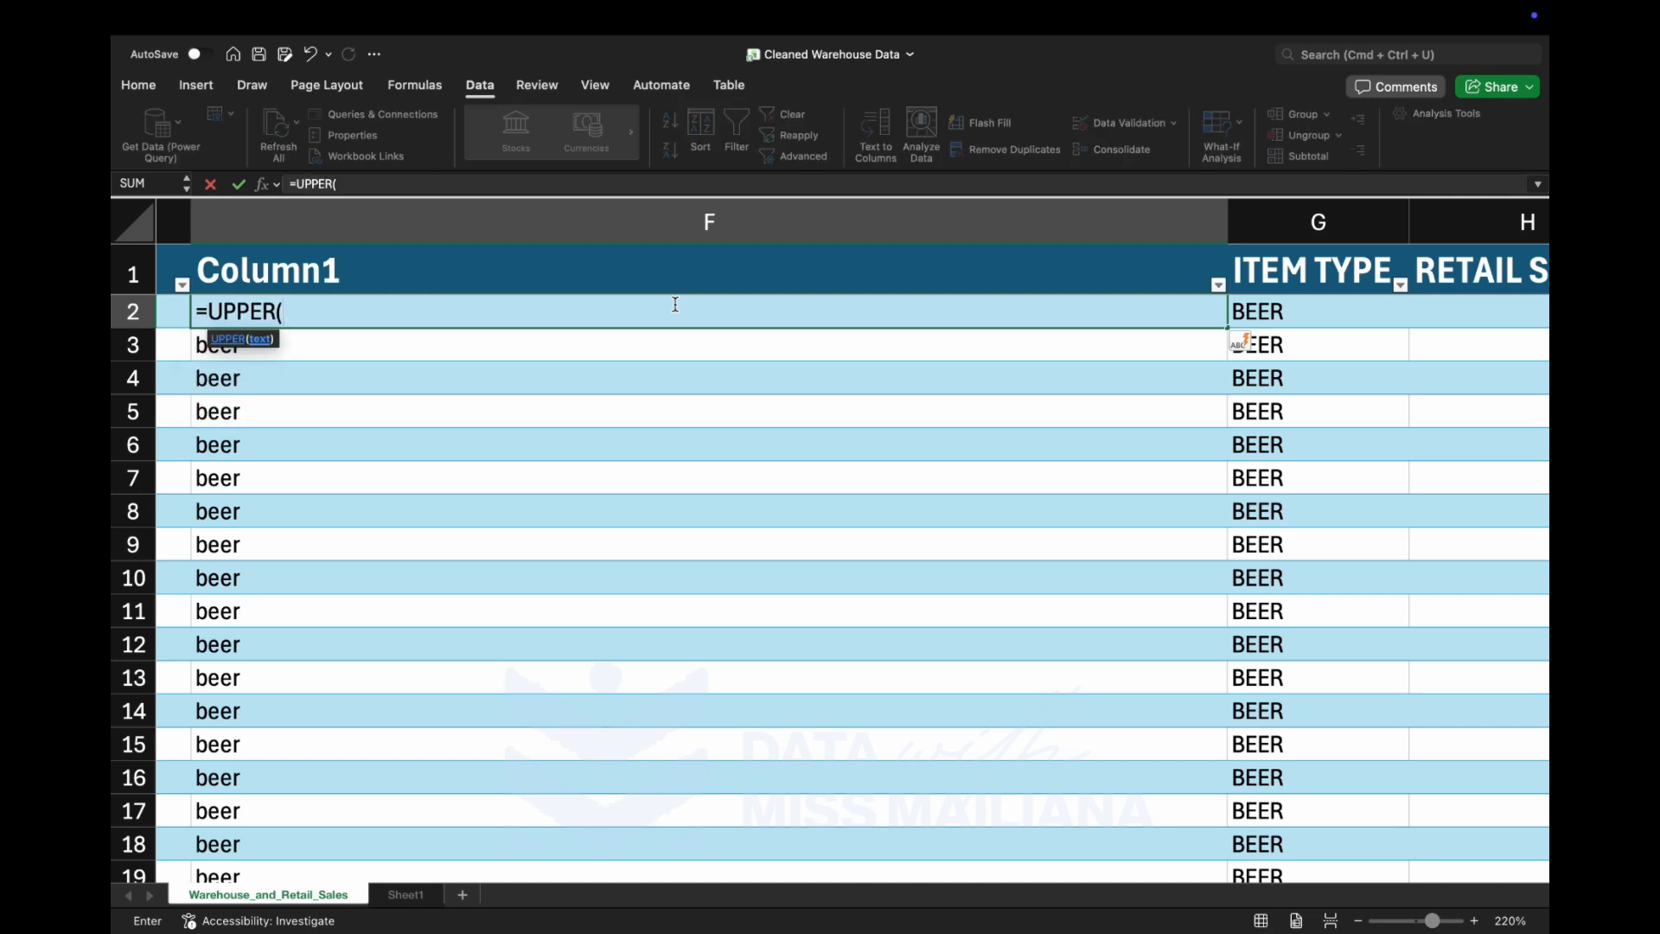
{"action": "left_click", "coordinate": [1326, 304]}
{"action": "key", "text": "Return"}
{"action": "key", "text": "Down"}
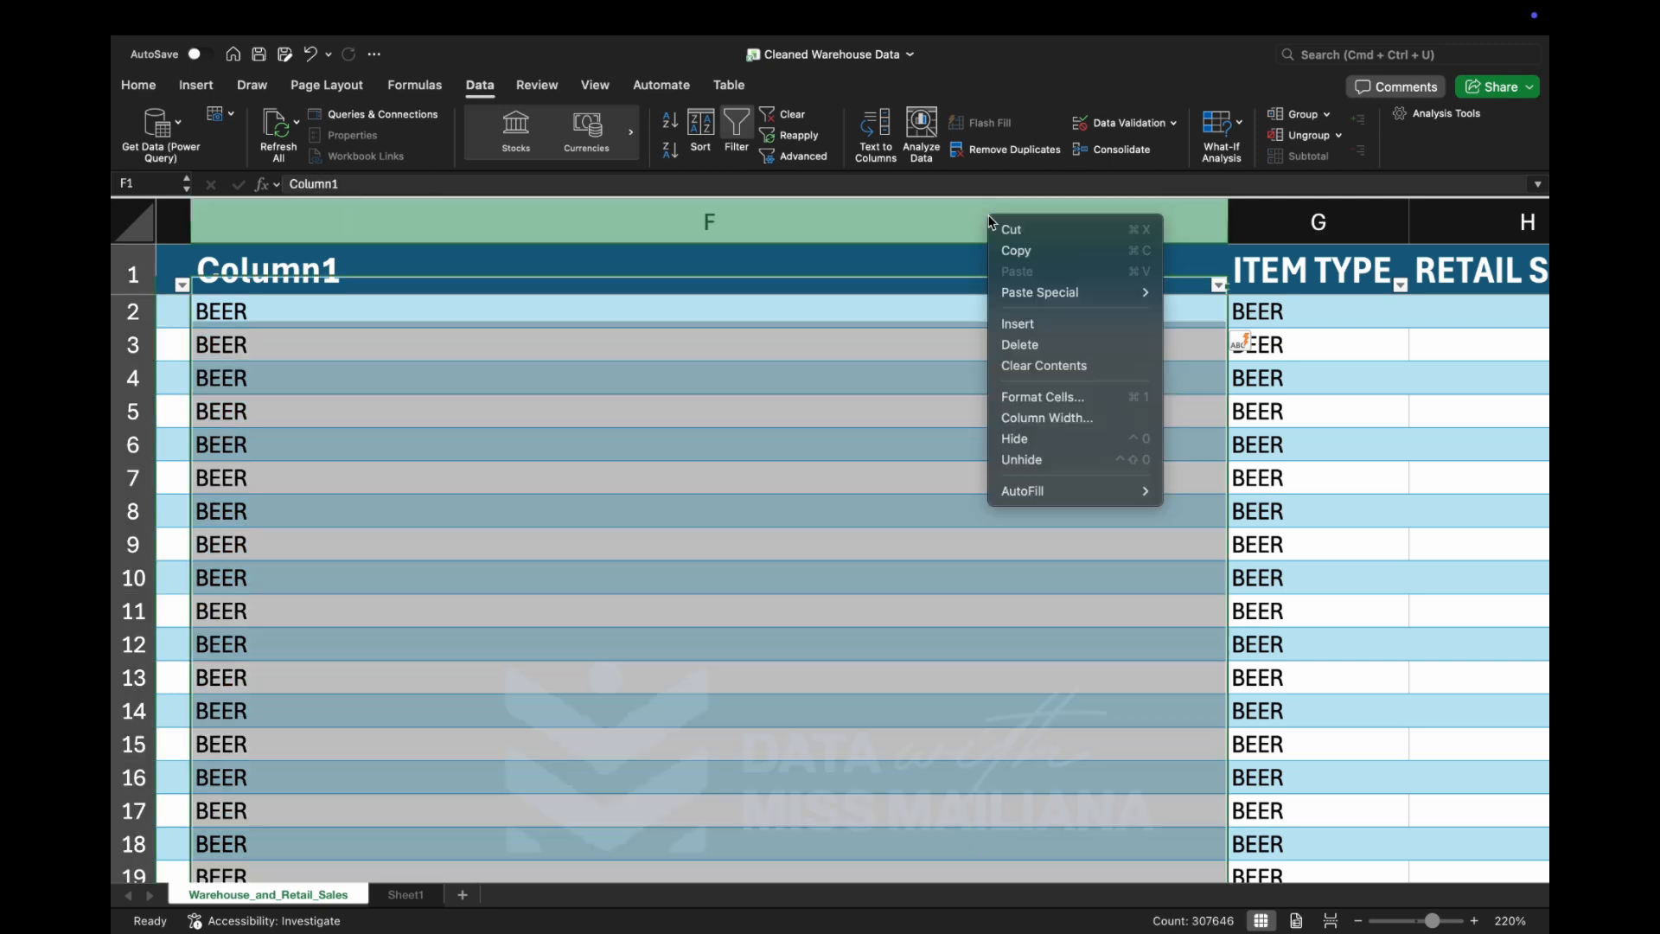
Delete the uppercase helper column before ITEM TYPE and undo the deletion.
{"action": "right_click", "coordinate": [989, 218]}
{"action": "left_click", "coordinate": [1027, 345]}
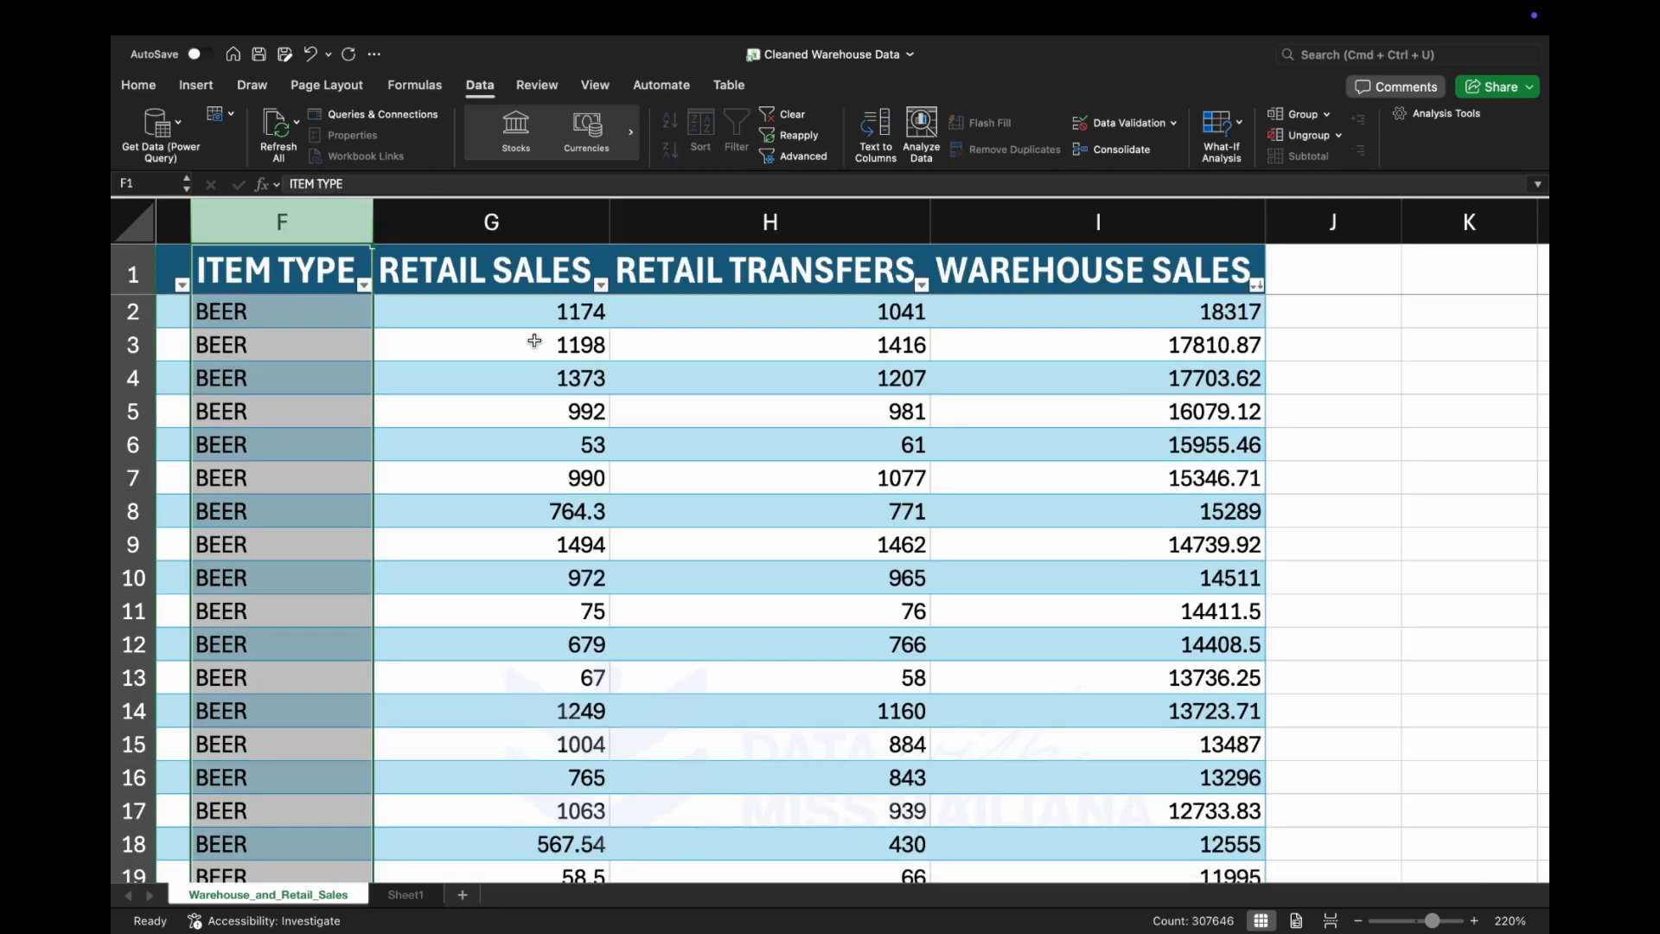
{"action": "key", "text": "super+z"}
Examine the formulas behind the uppercase values in the first rows of Column1 and its header.
{"action": "left_click", "coordinate": [419, 309]}
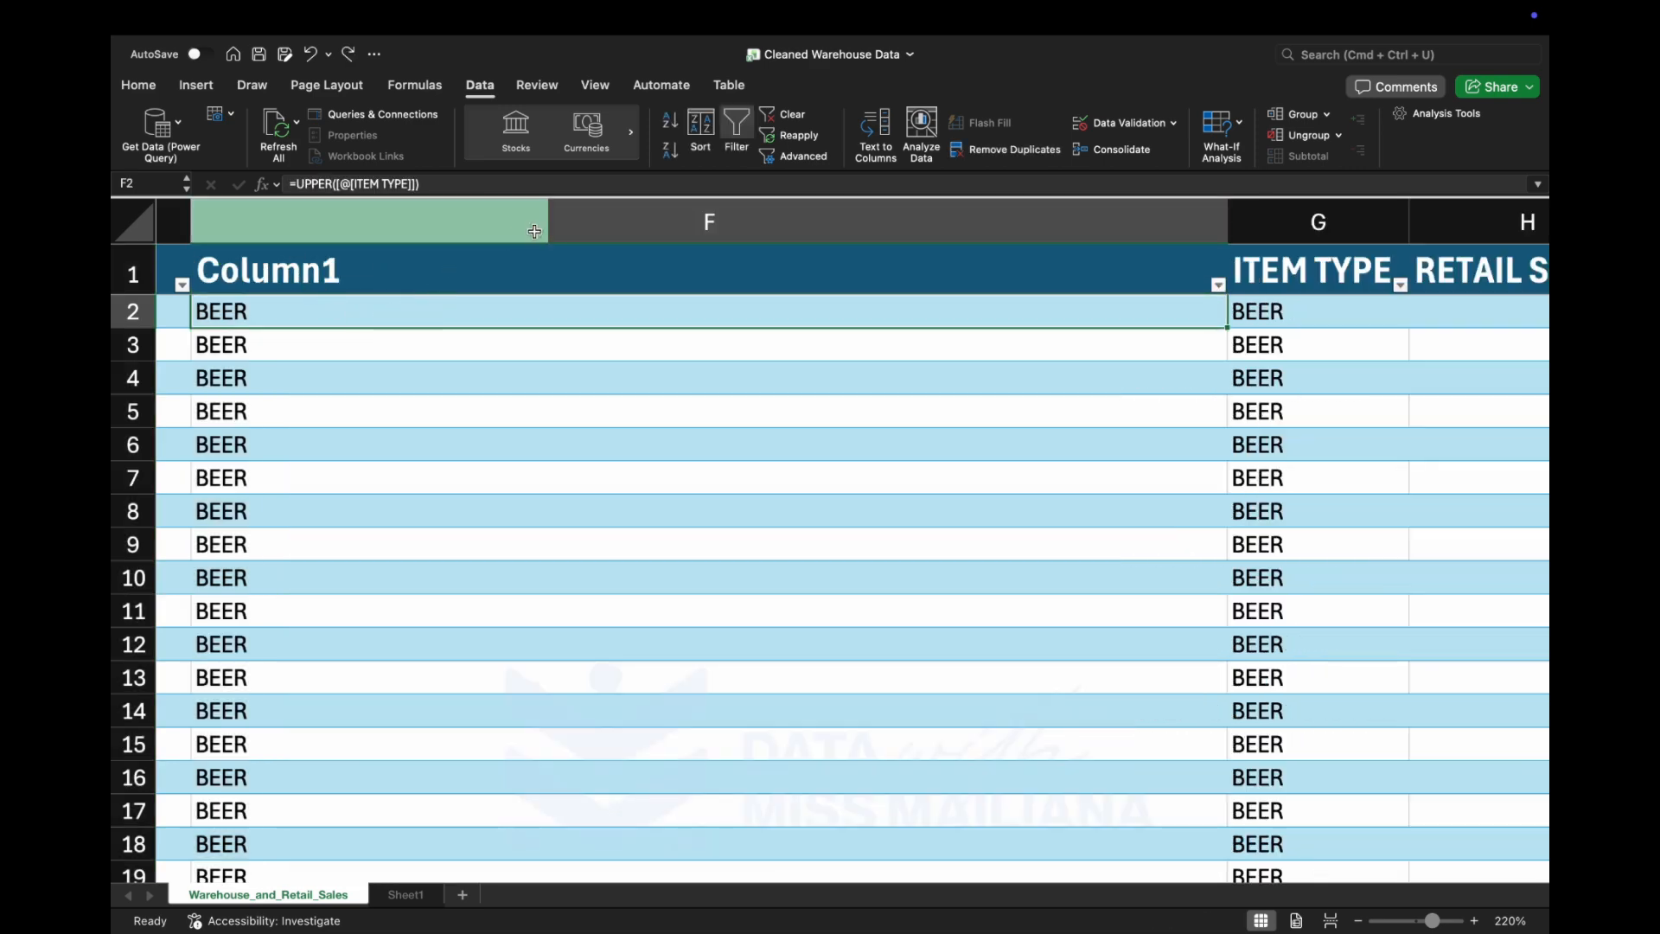
{"action": "left_click", "coordinate": [535, 231]}
{"action": "left_click", "coordinate": [465, 278]}
{"action": "left_click", "coordinate": [446, 304]}
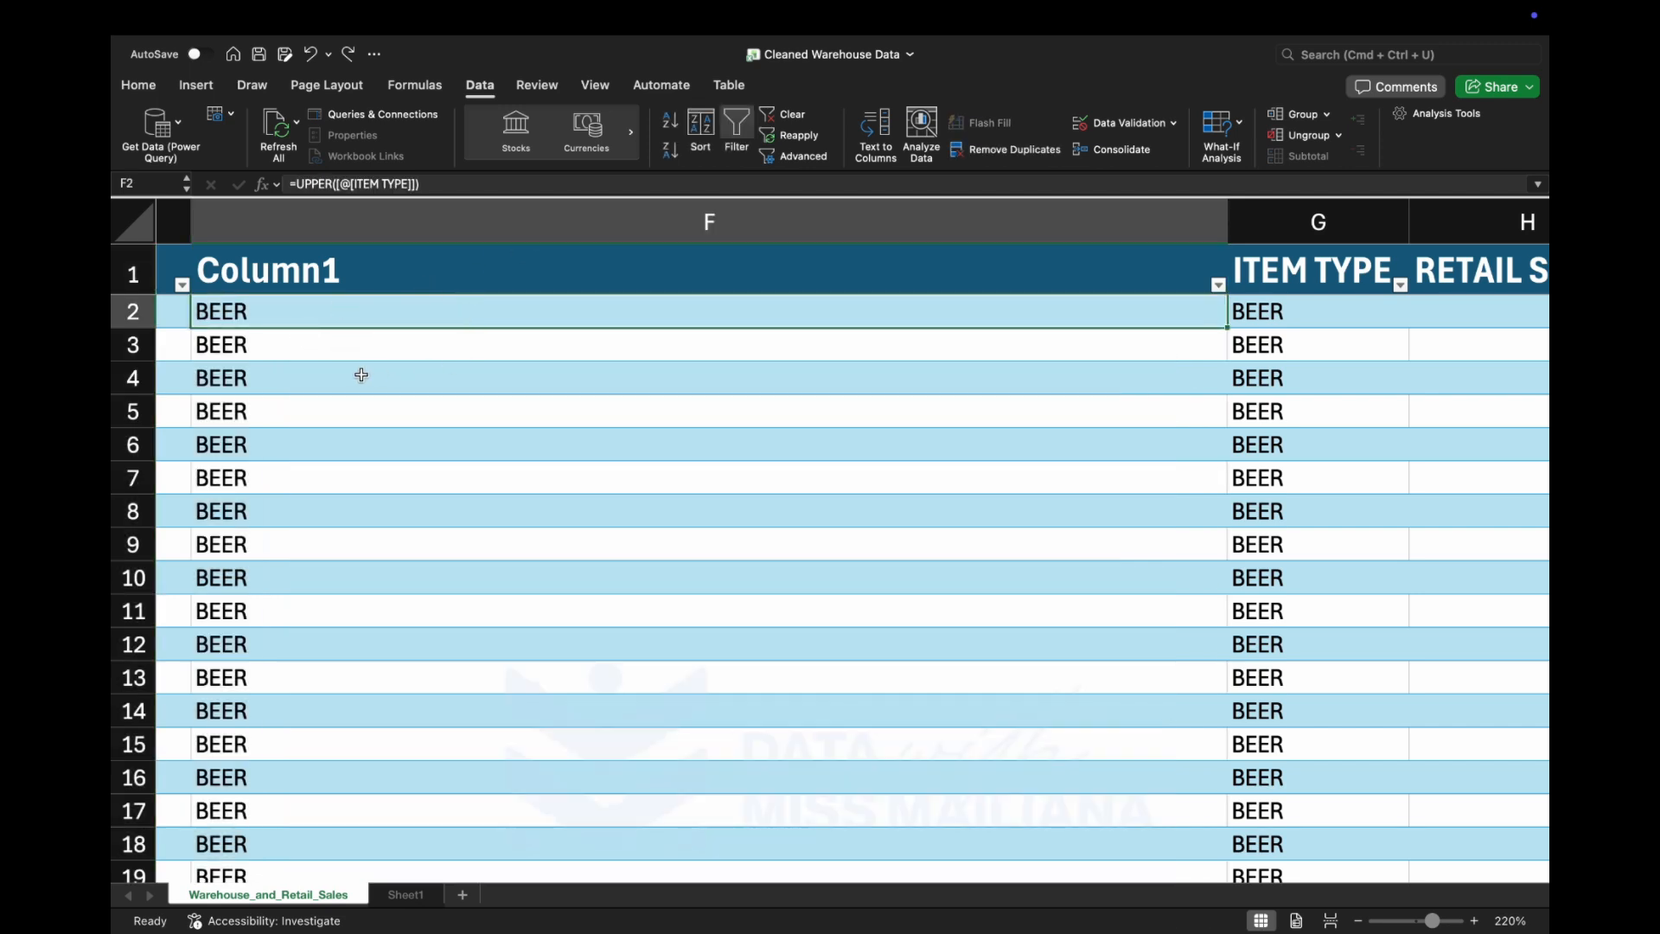
{"action": "left_click", "coordinate": [302, 352]}
{"action": "left_click", "coordinate": [320, 309]}
{"action": "left_click", "coordinate": [318, 348]}
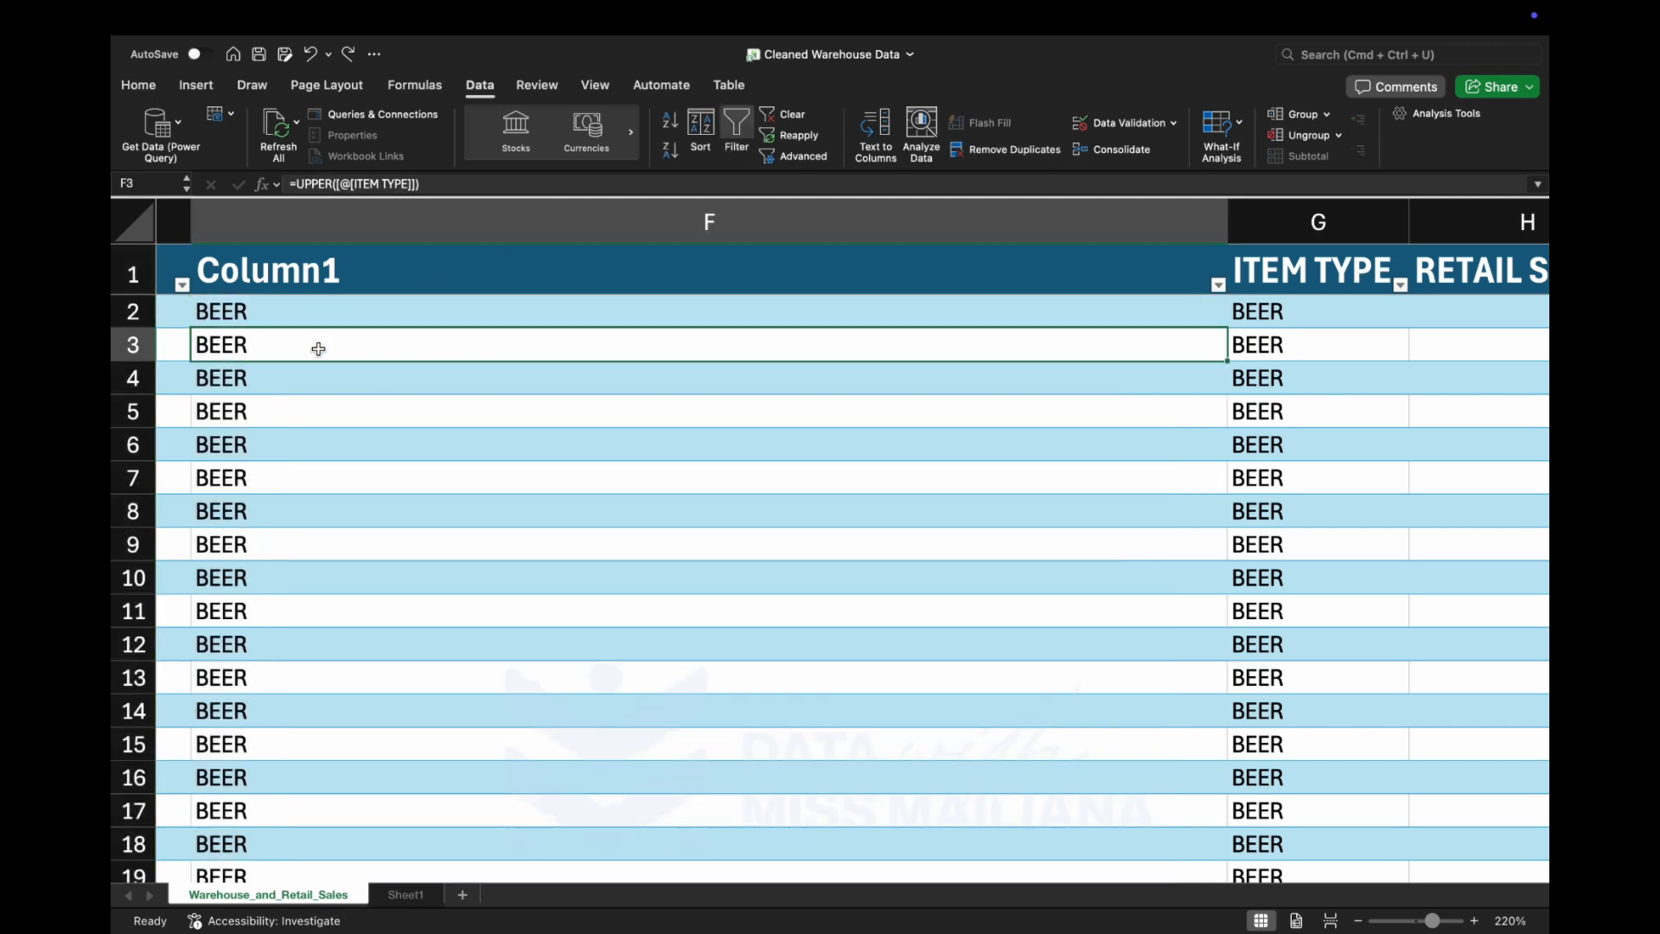
{"action": "left_click", "coordinate": [453, 372]}
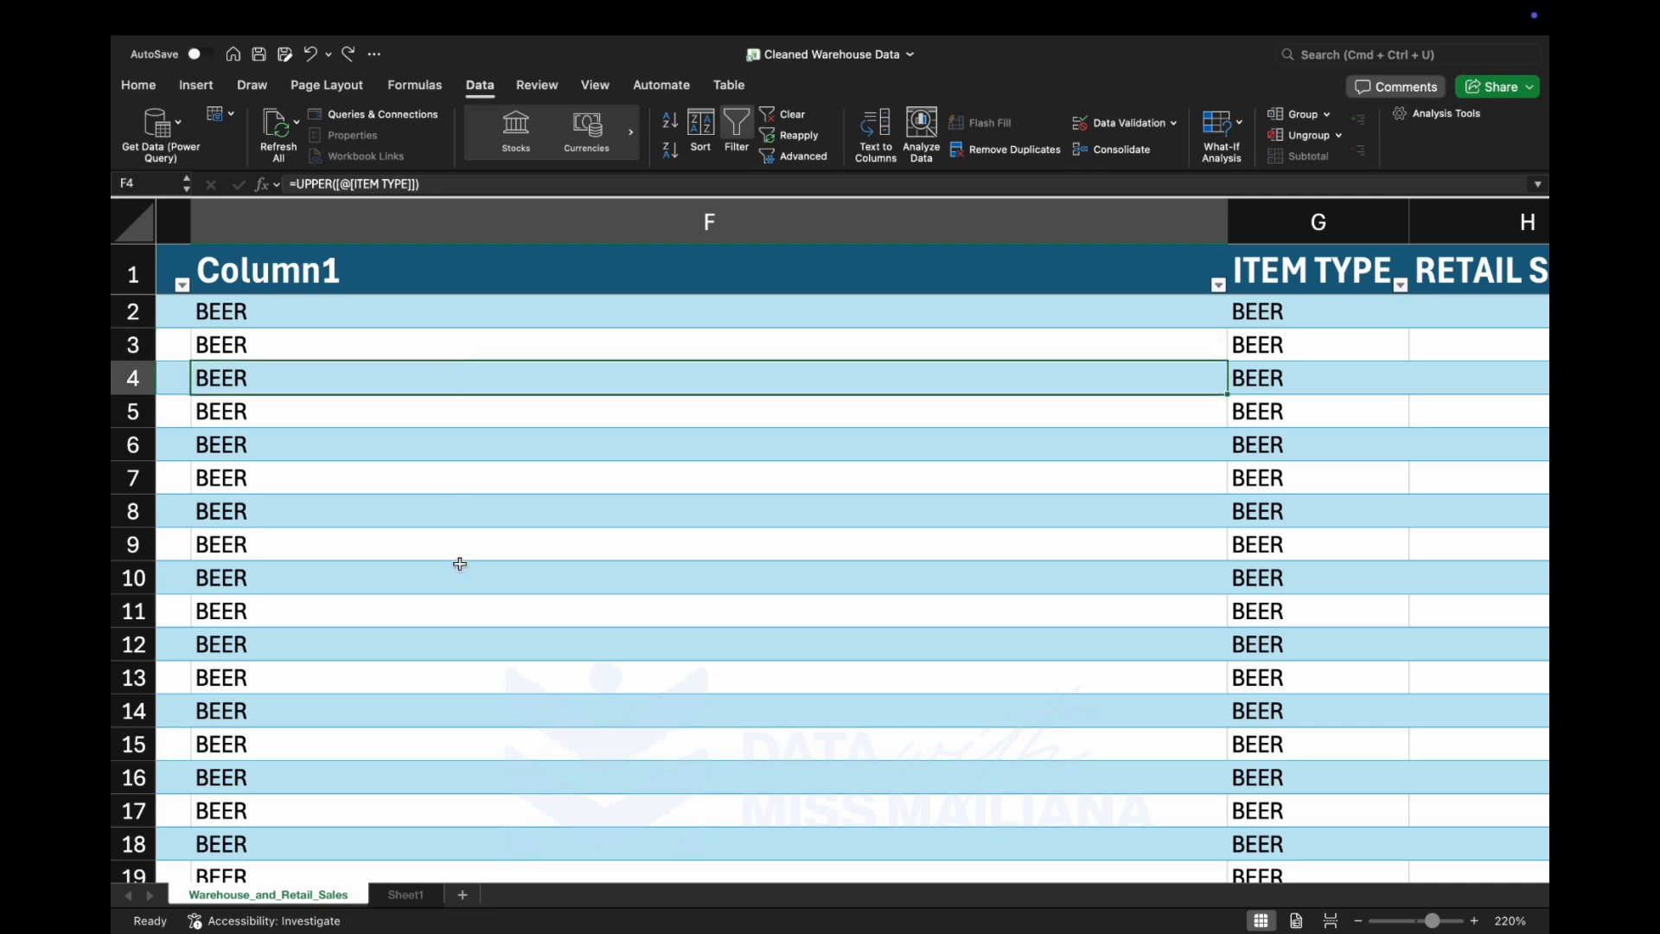
{"action": "left_click", "coordinate": [517, 274]}
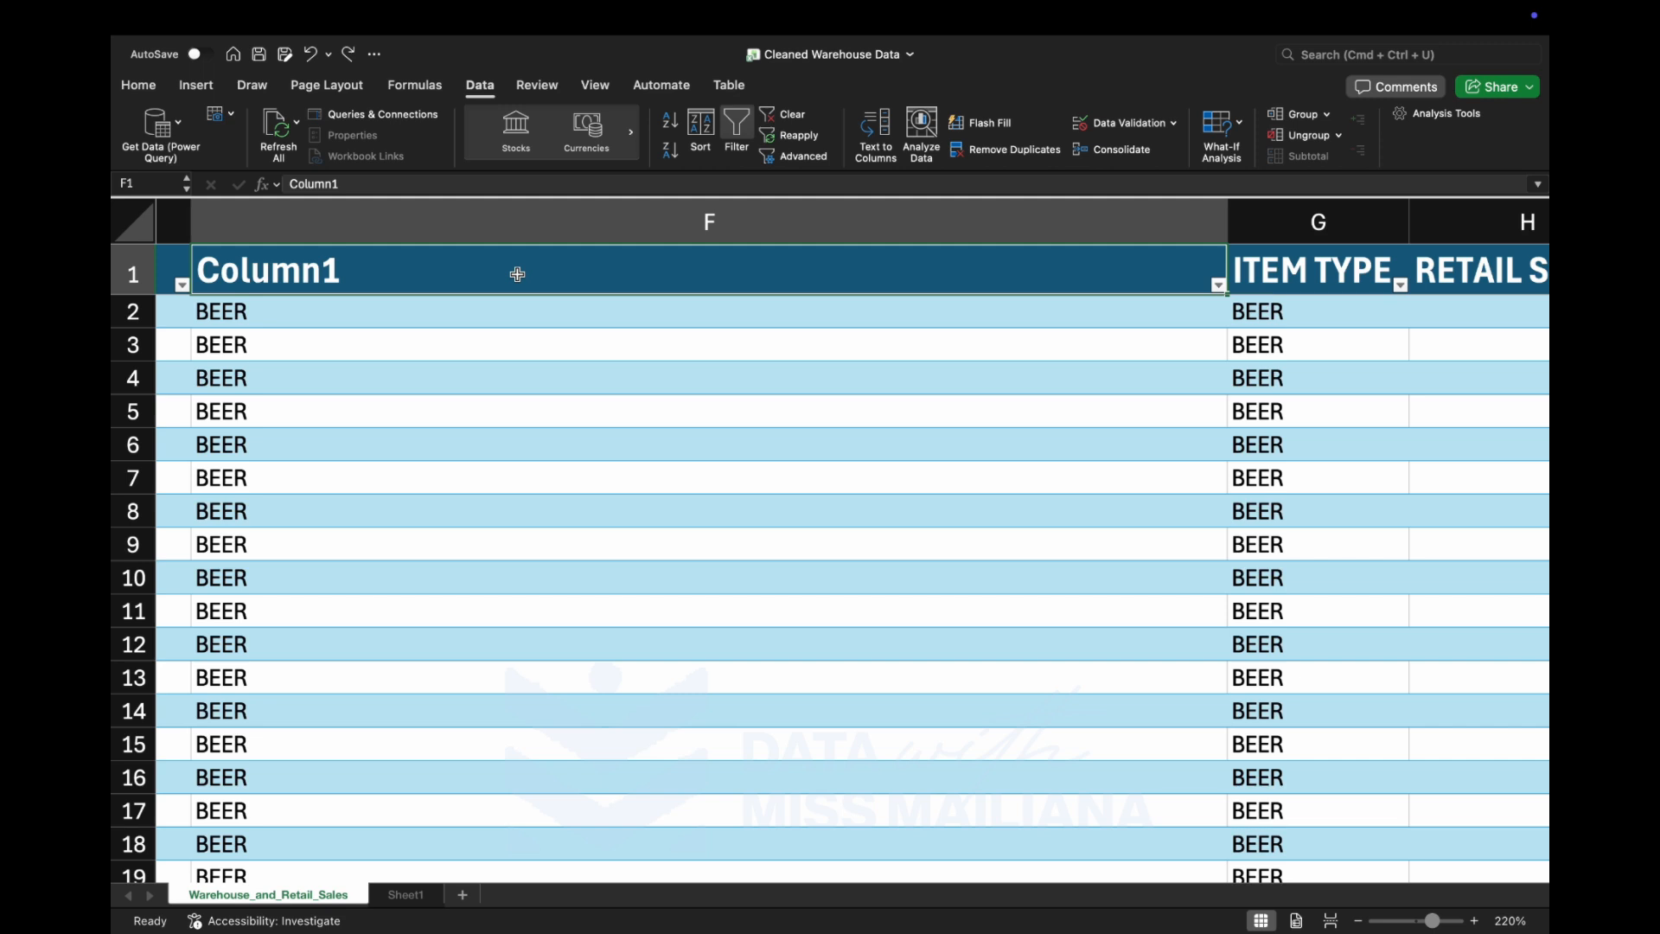
Insert another blank table column directly before Column1.
{"action": "left_click", "coordinate": [631, 225]}
{"action": "right_click", "coordinate": [630, 221]}
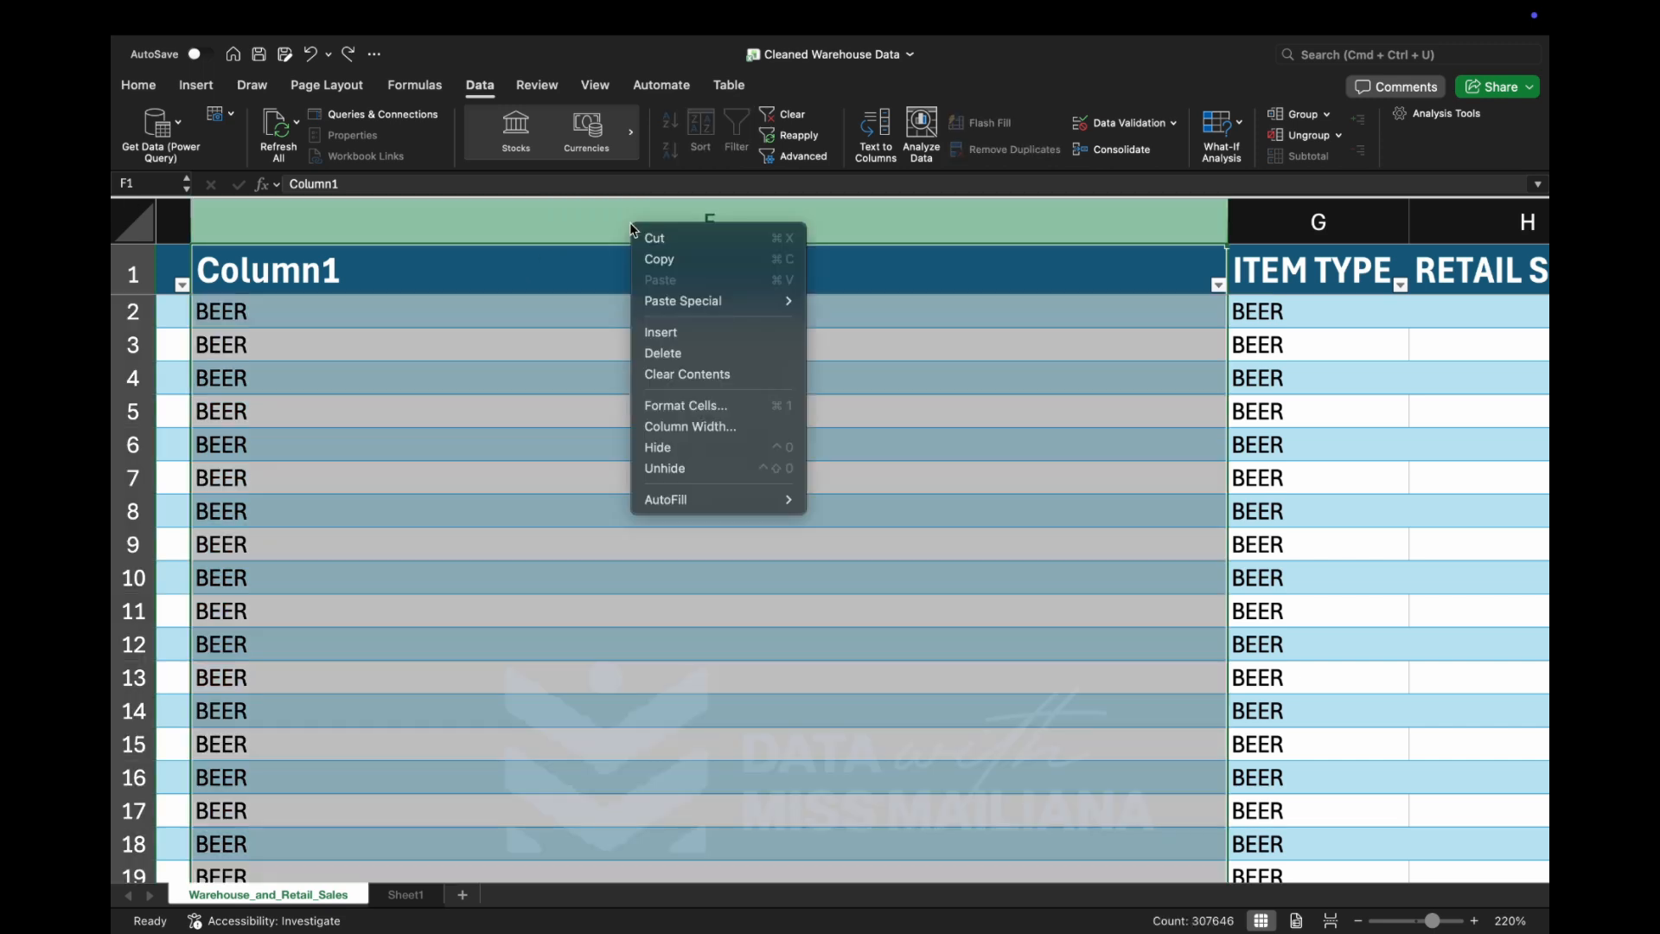
{"action": "left_click", "coordinate": [682, 335]}
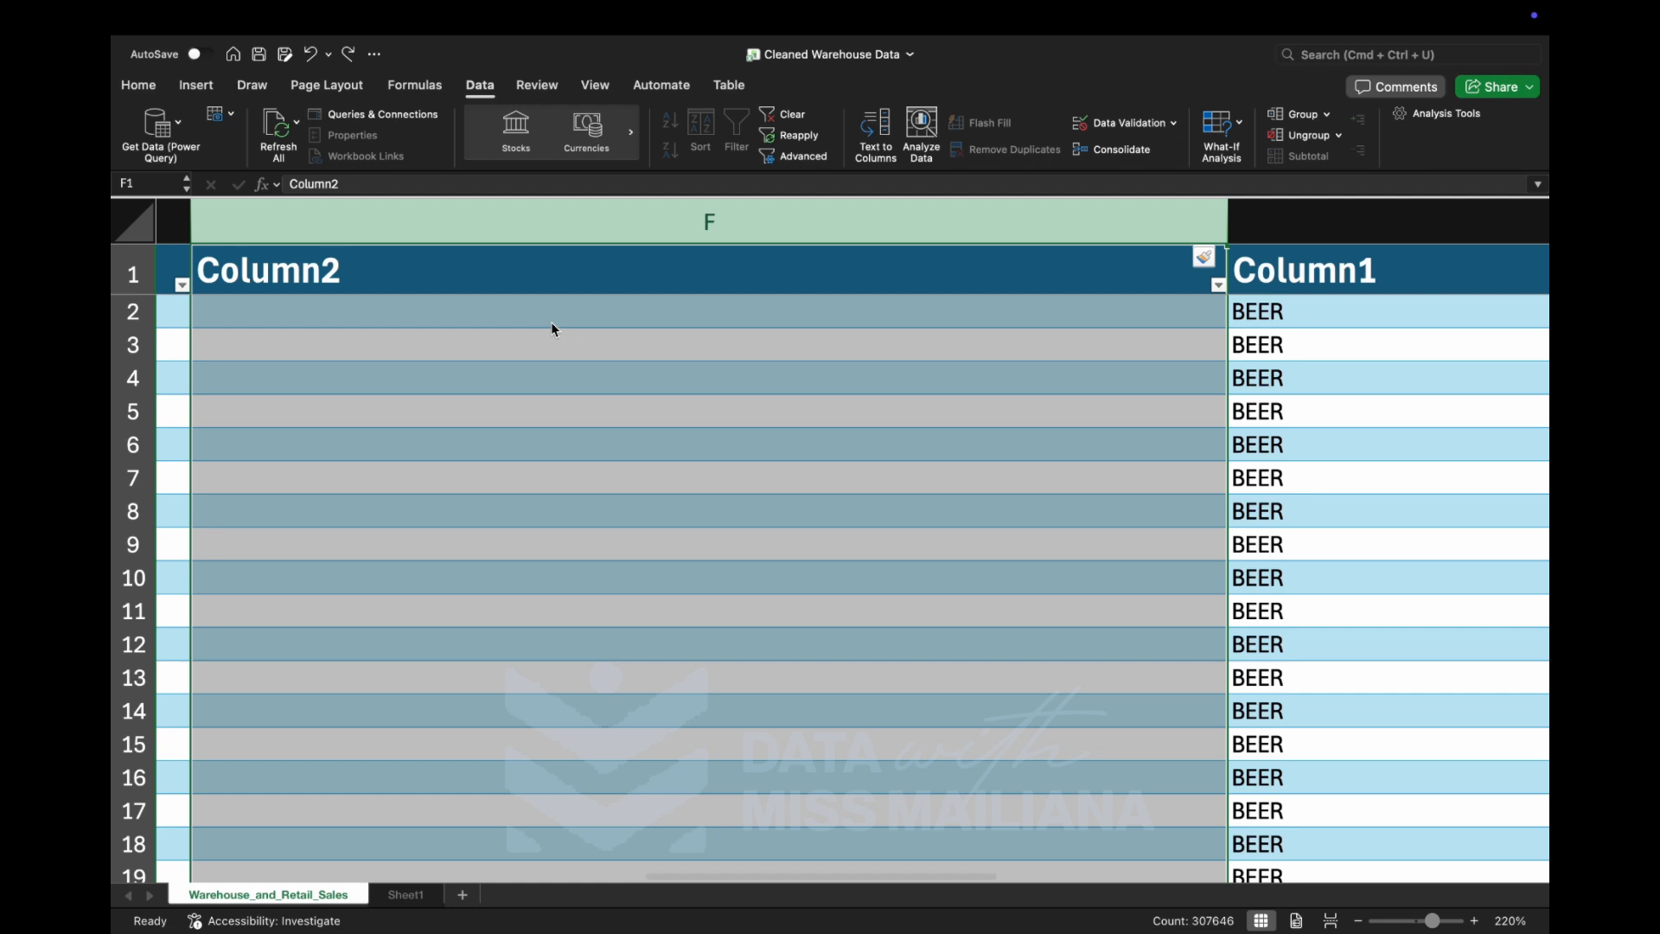
Copy all uppercase item type cells in Column1, from row 2 down to the last data row.
{"action": "scroll", "coordinate": [551, 329], "scroll_direction": "left", "scroll_amount": 8}
{"action": "scroll", "coordinate": [551, 330], "scroll_direction": "right", "scroll_amount": 9}
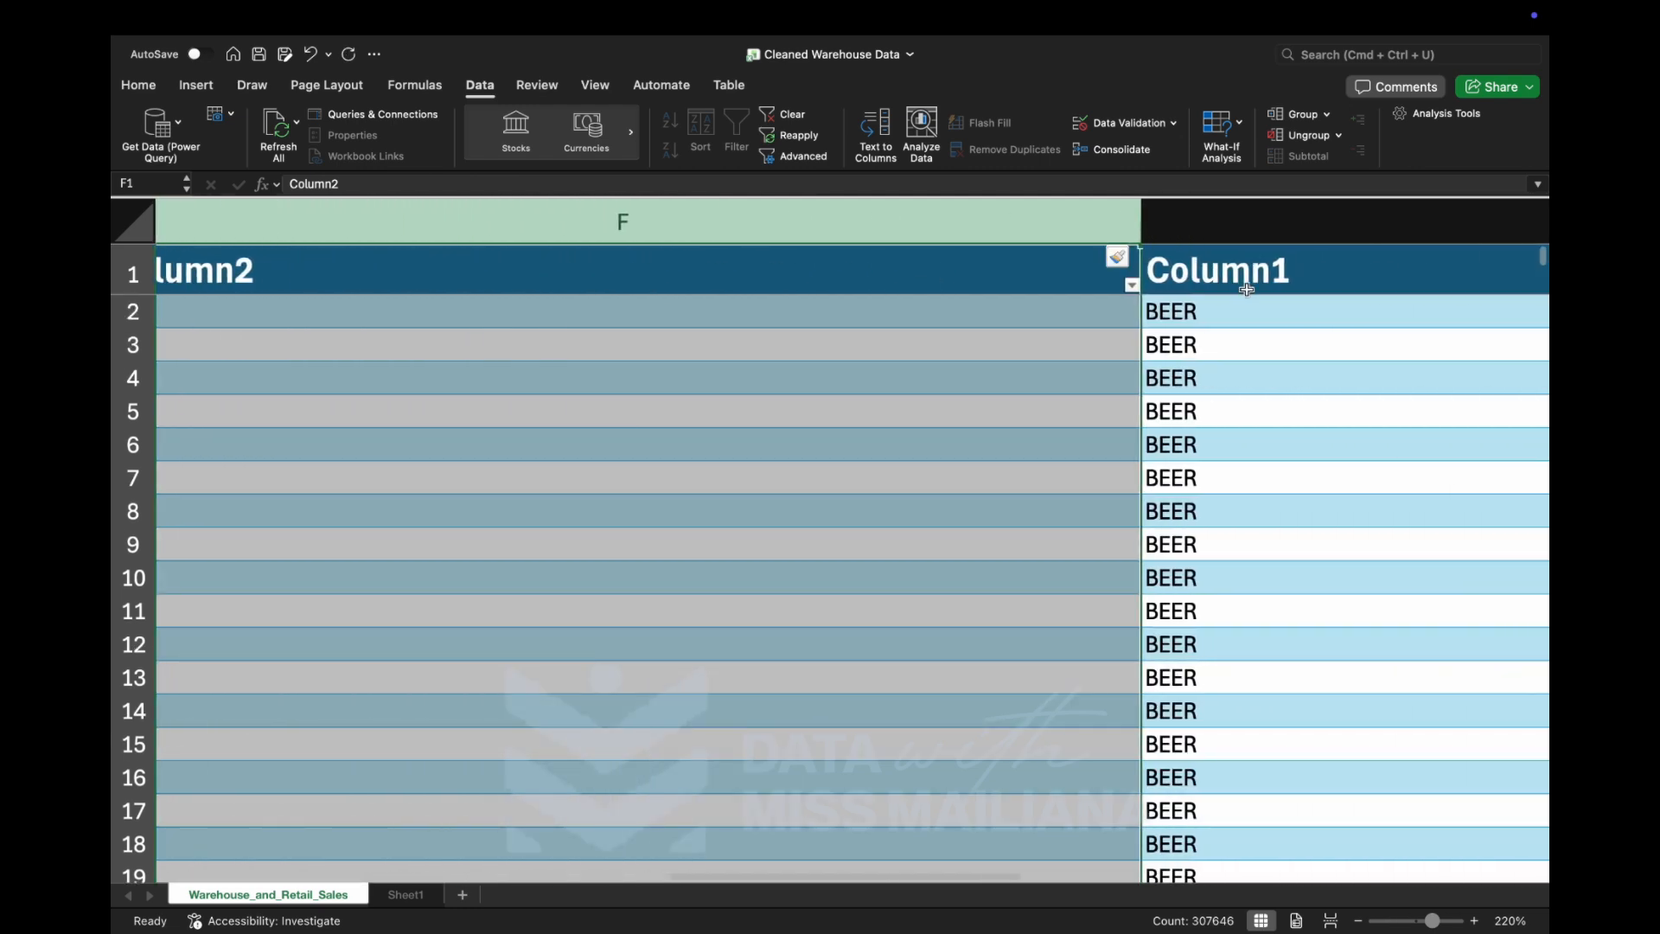
{"action": "left_click", "coordinate": [1246, 289]}
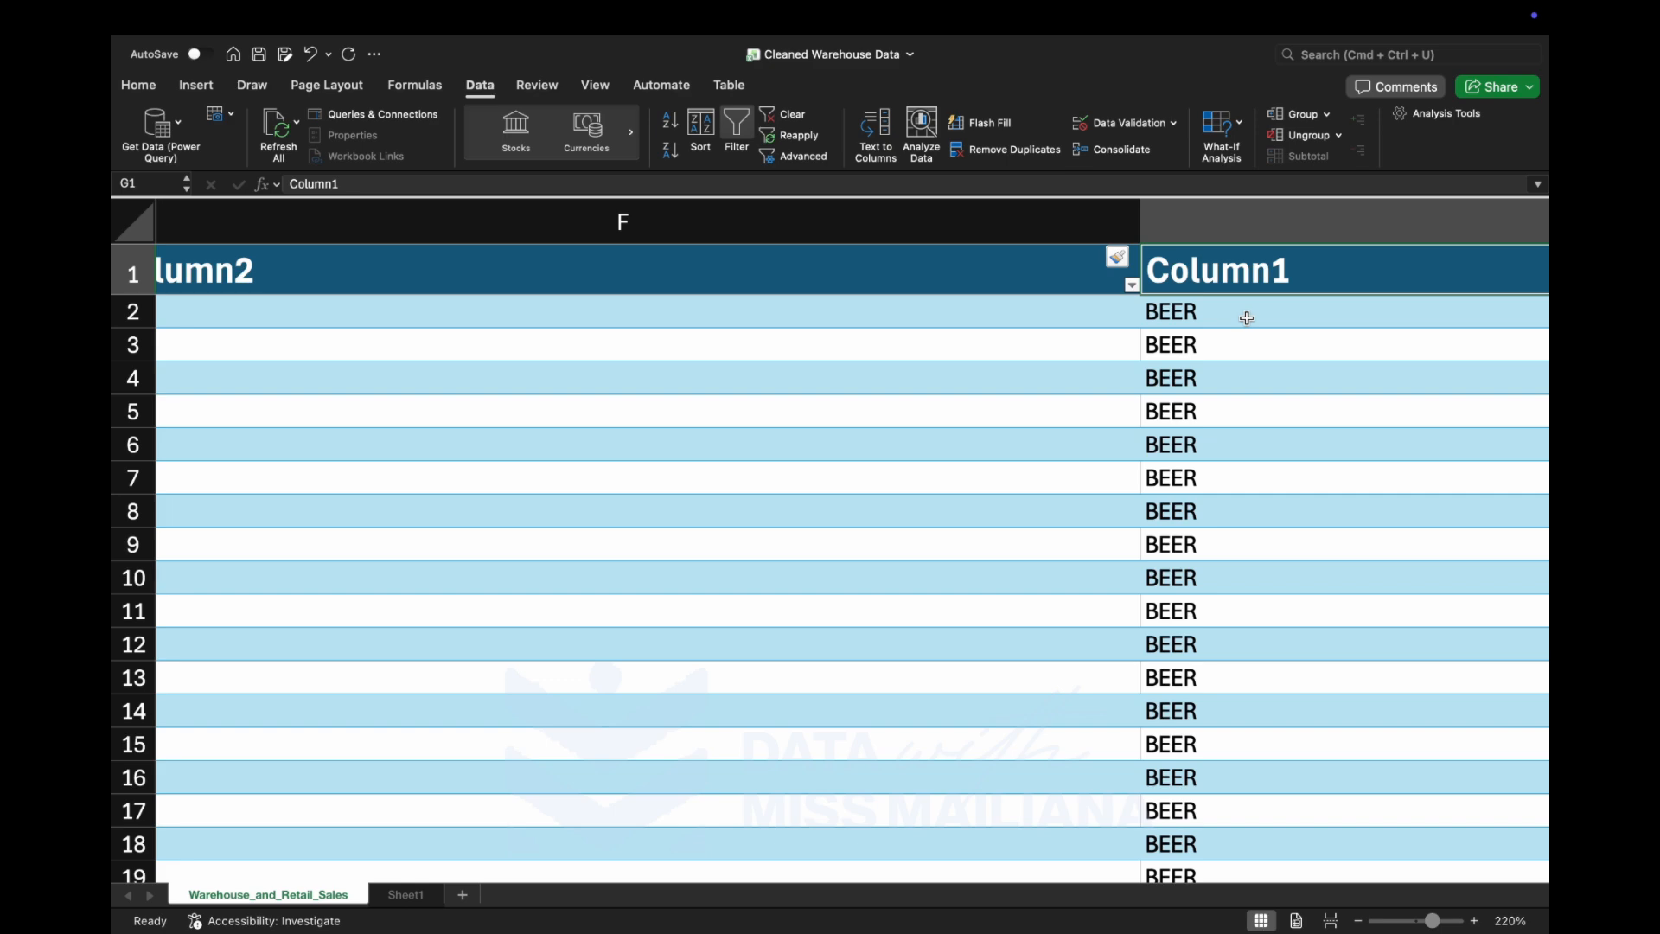
{"action": "left_click", "coordinate": [1243, 314]}
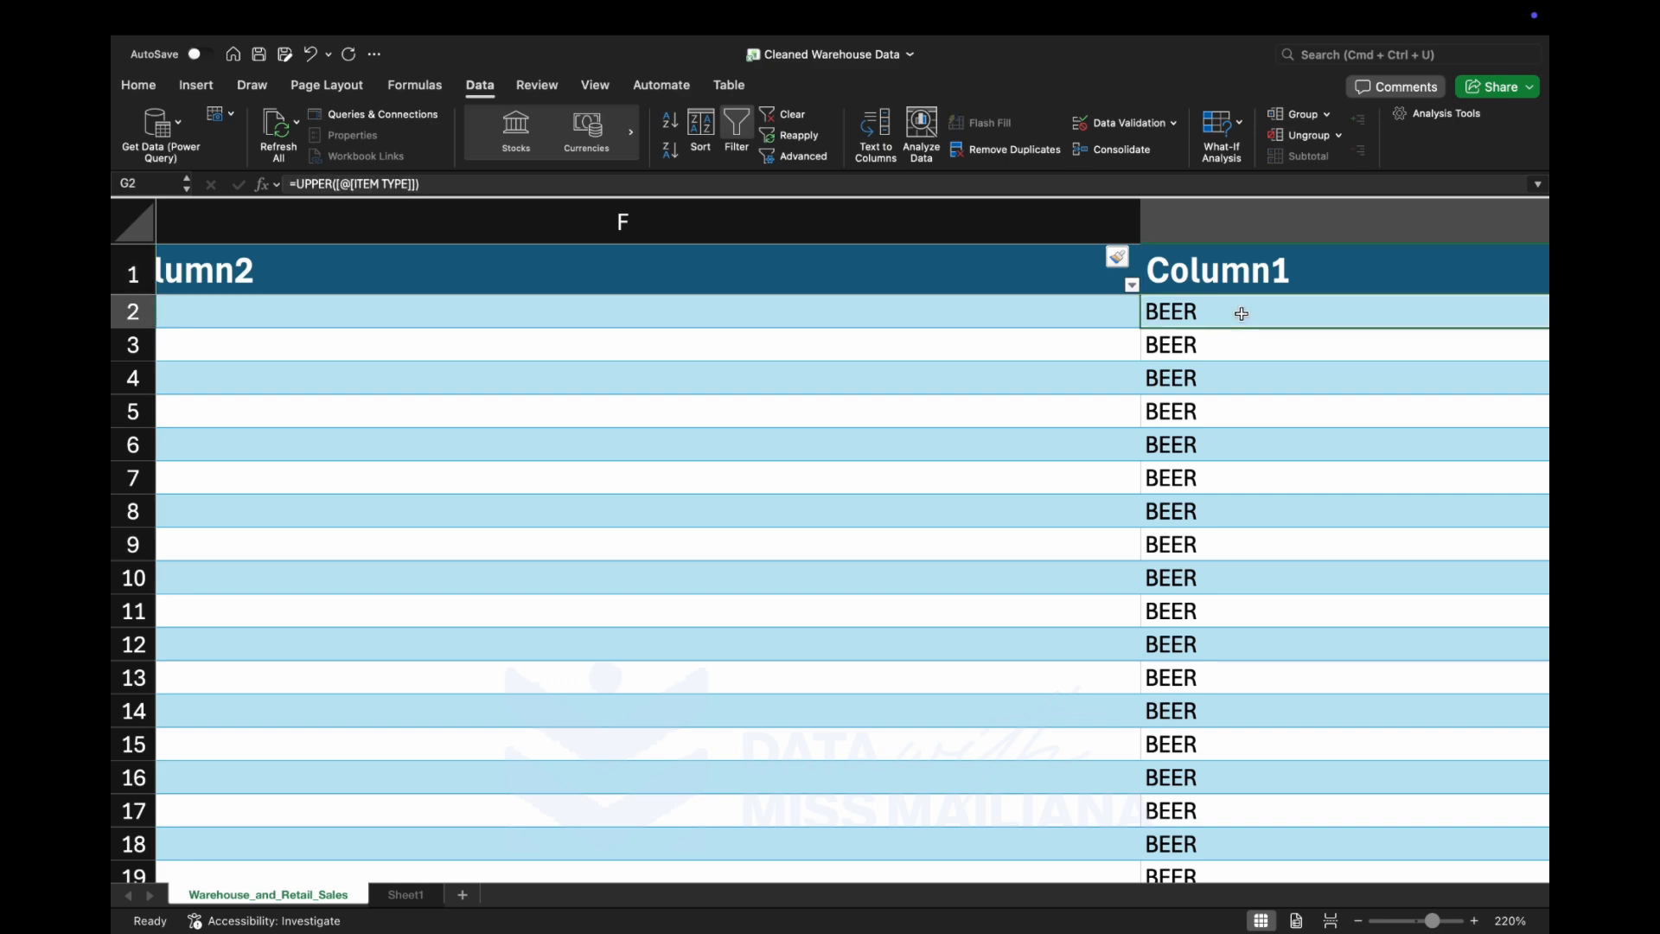
{"action": "key", "text": "ctrl+shift+Down"}
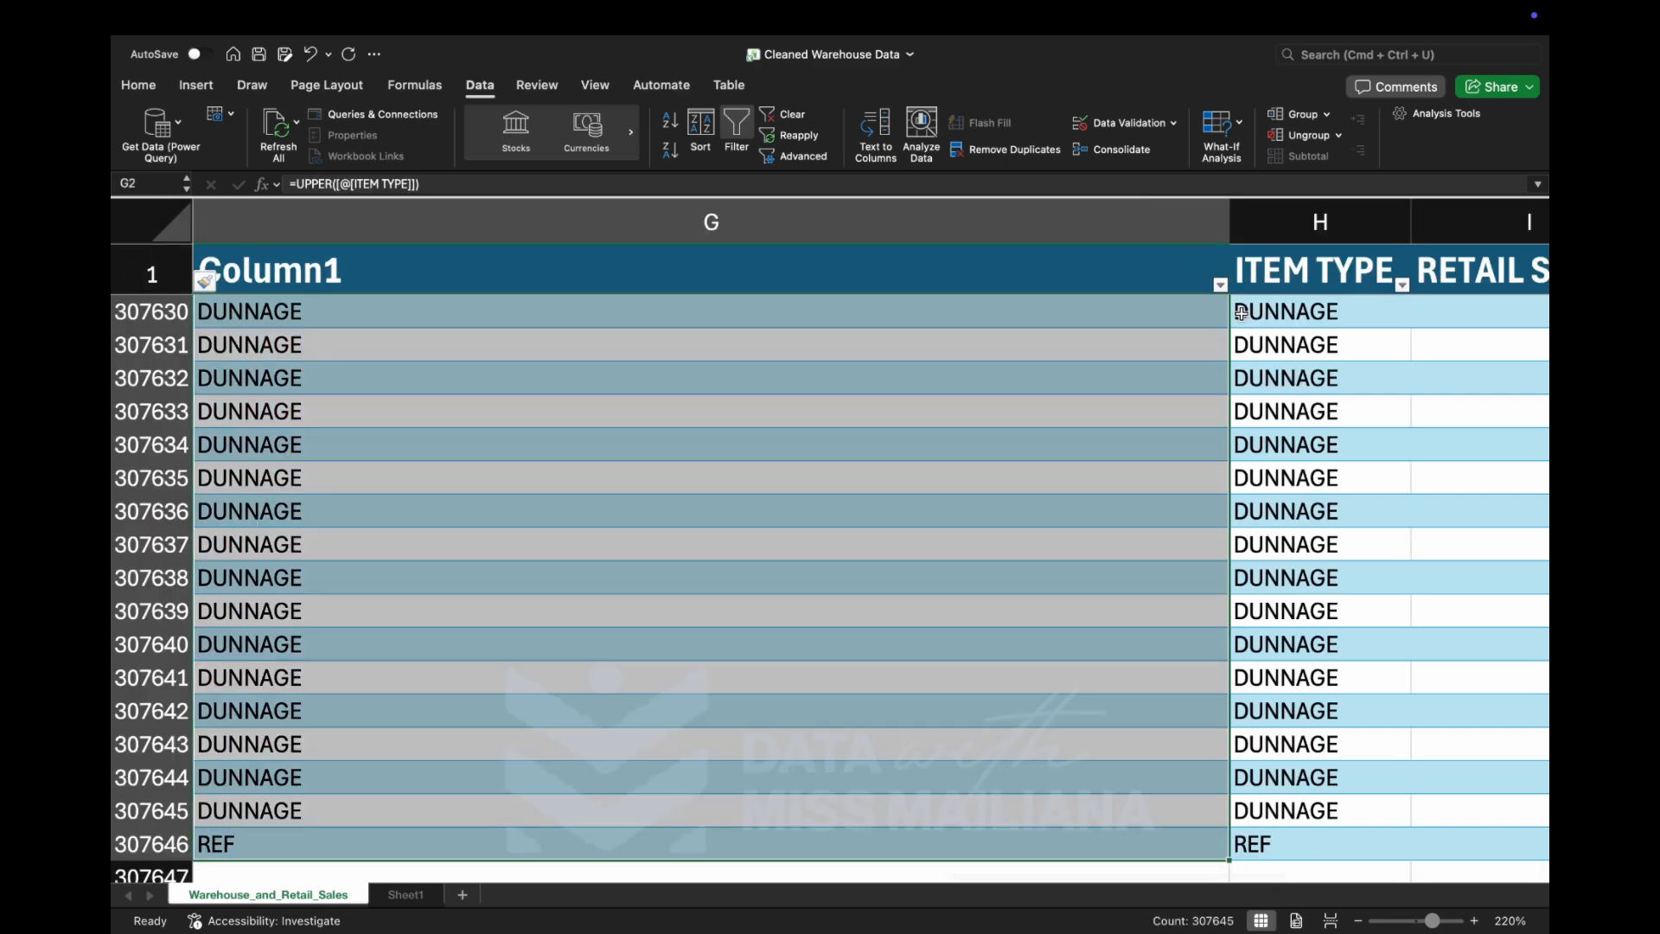
{"action": "scroll", "coordinate": [1241, 313], "scroll_direction": "left", "scroll_amount": 10}
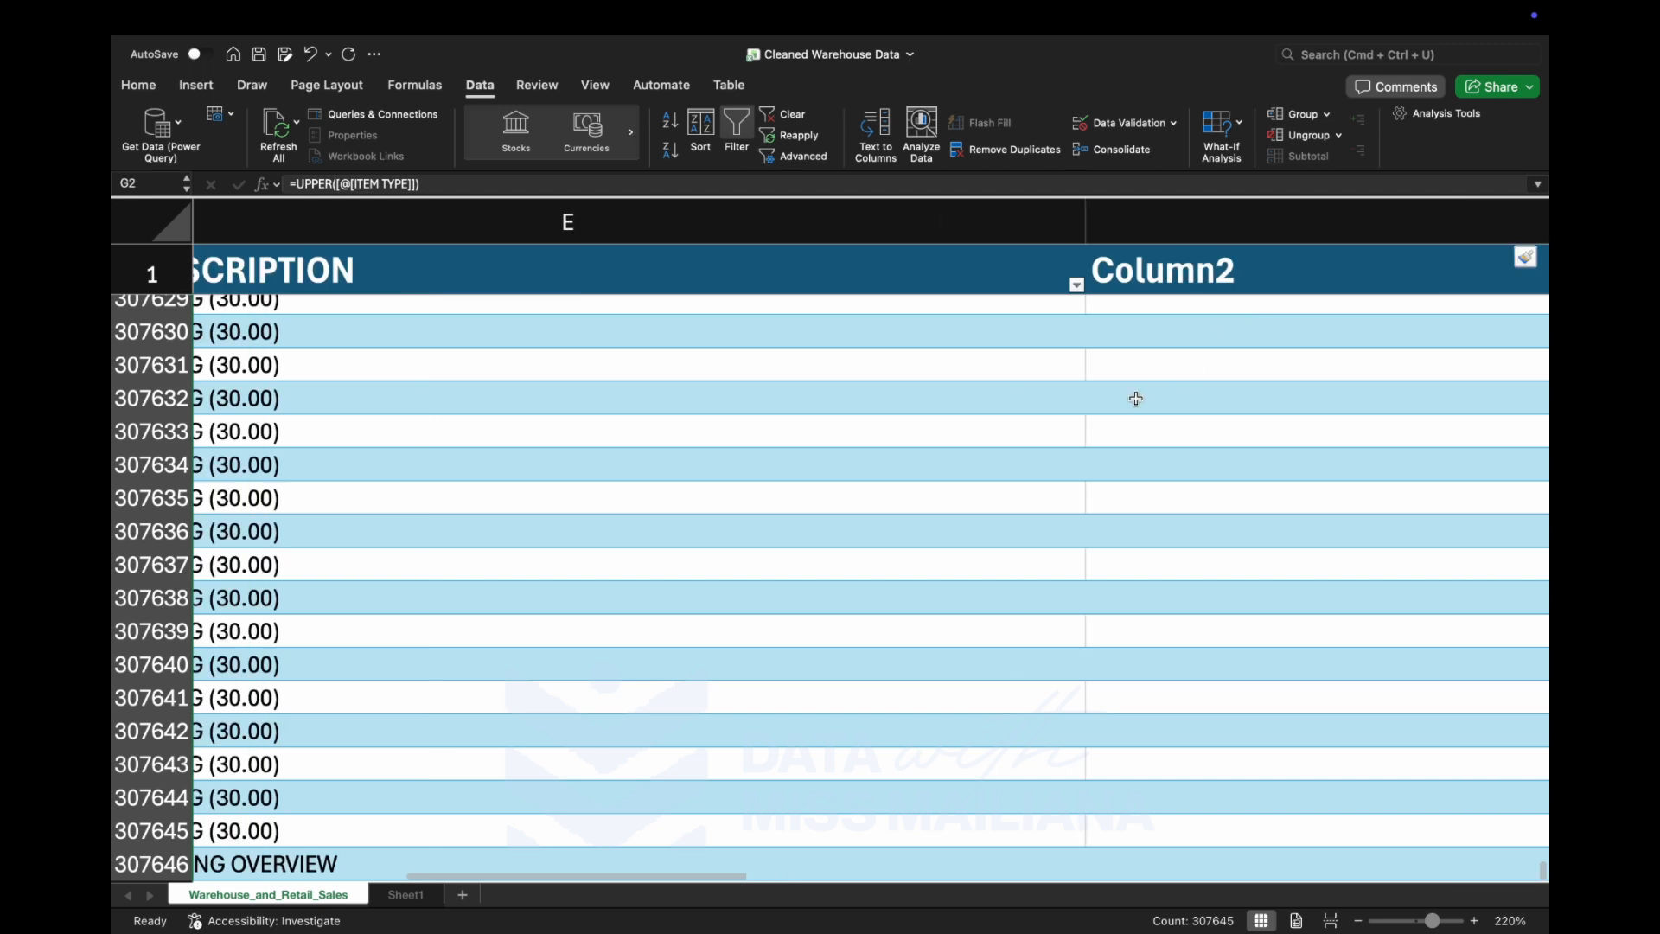
{"action": "scroll", "coordinate": [1122, 407], "scroll_direction": "down", "scroll_amount": 10}
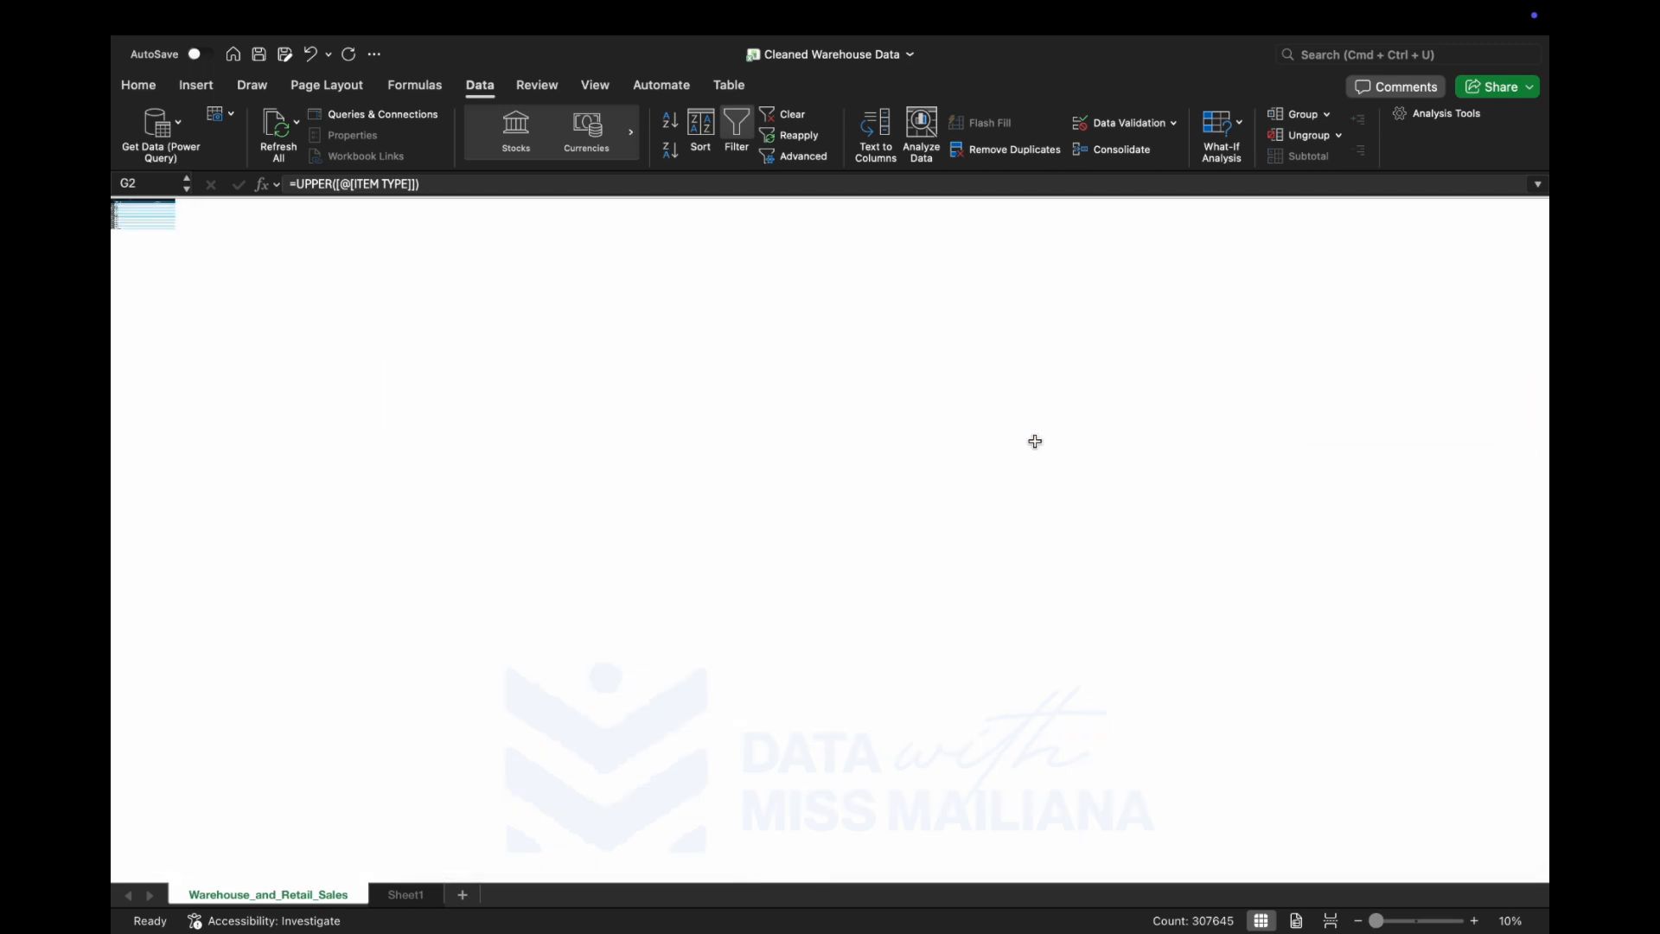
{"action": "scroll", "coordinate": [1407, 827], "scroll_direction": "up", "scroll_amount": 3}
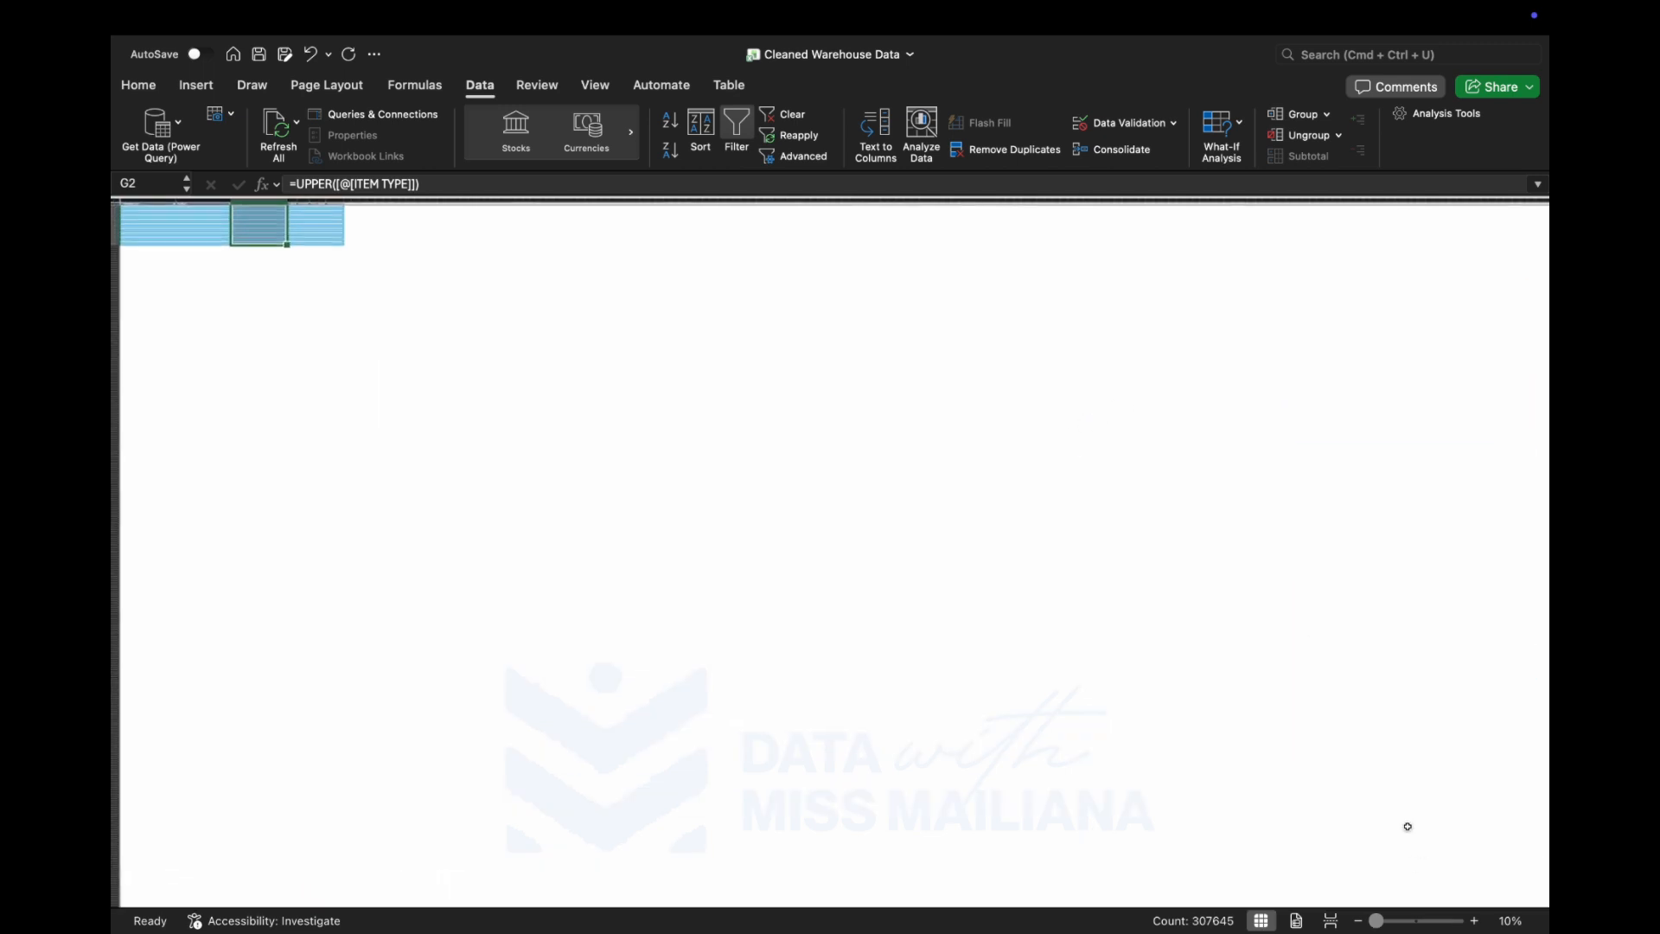
{"action": "left_click", "coordinate": [1415, 923]}
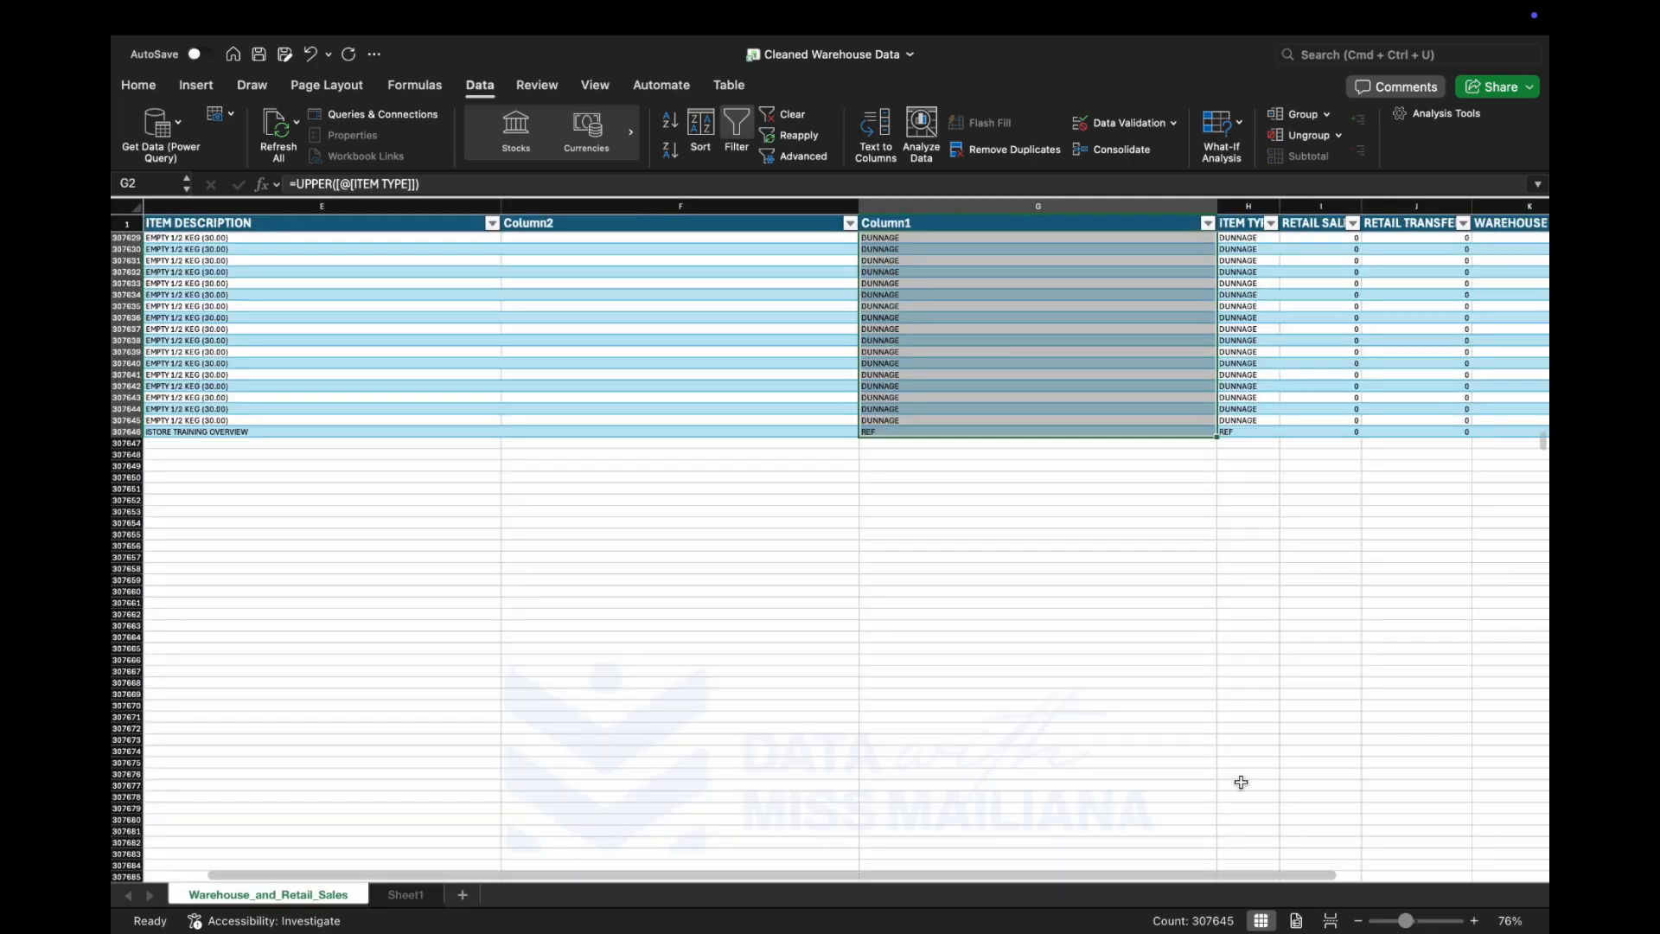
{"action": "scroll", "coordinate": [1165, 433], "scroll_direction": "up", "scroll_amount": 6}
{"action": "scroll", "coordinate": [1164, 432], "scroll_direction": "left", "scroll_amount": 1}
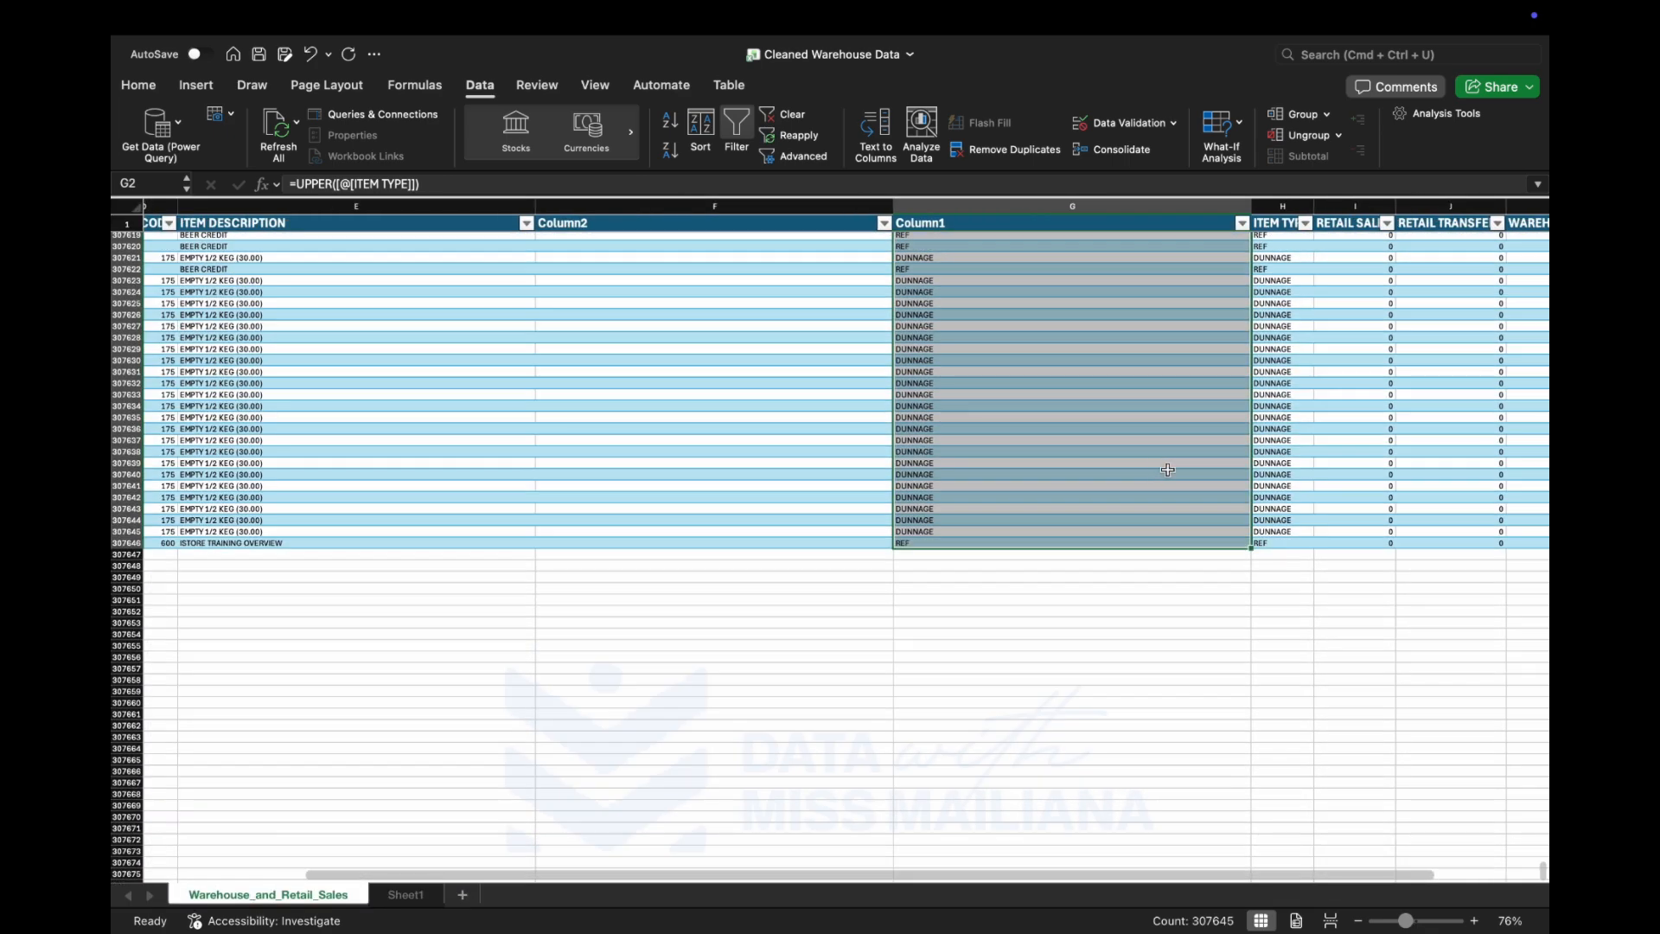
{"action": "scroll", "coordinate": [1167, 470], "scroll_direction": "up", "scroll_amount": 15}
{"action": "scroll", "coordinate": [1167, 470], "scroll_direction": "left", "scroll_amount": 2}
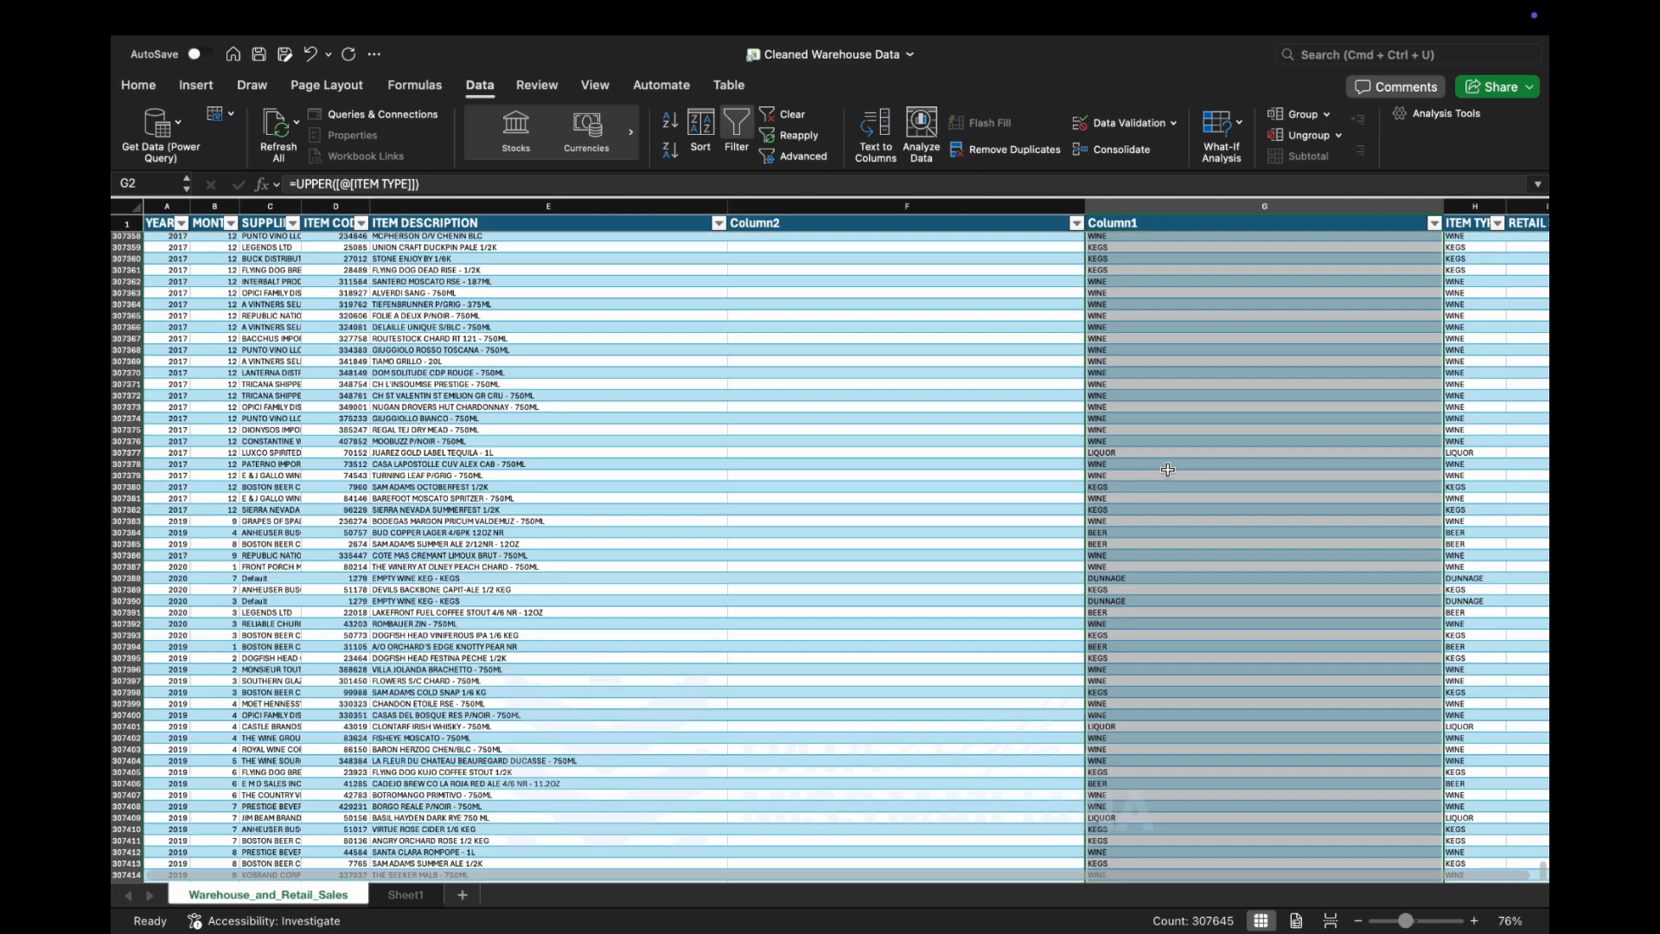
{"action": "key", "text": "super+c"}
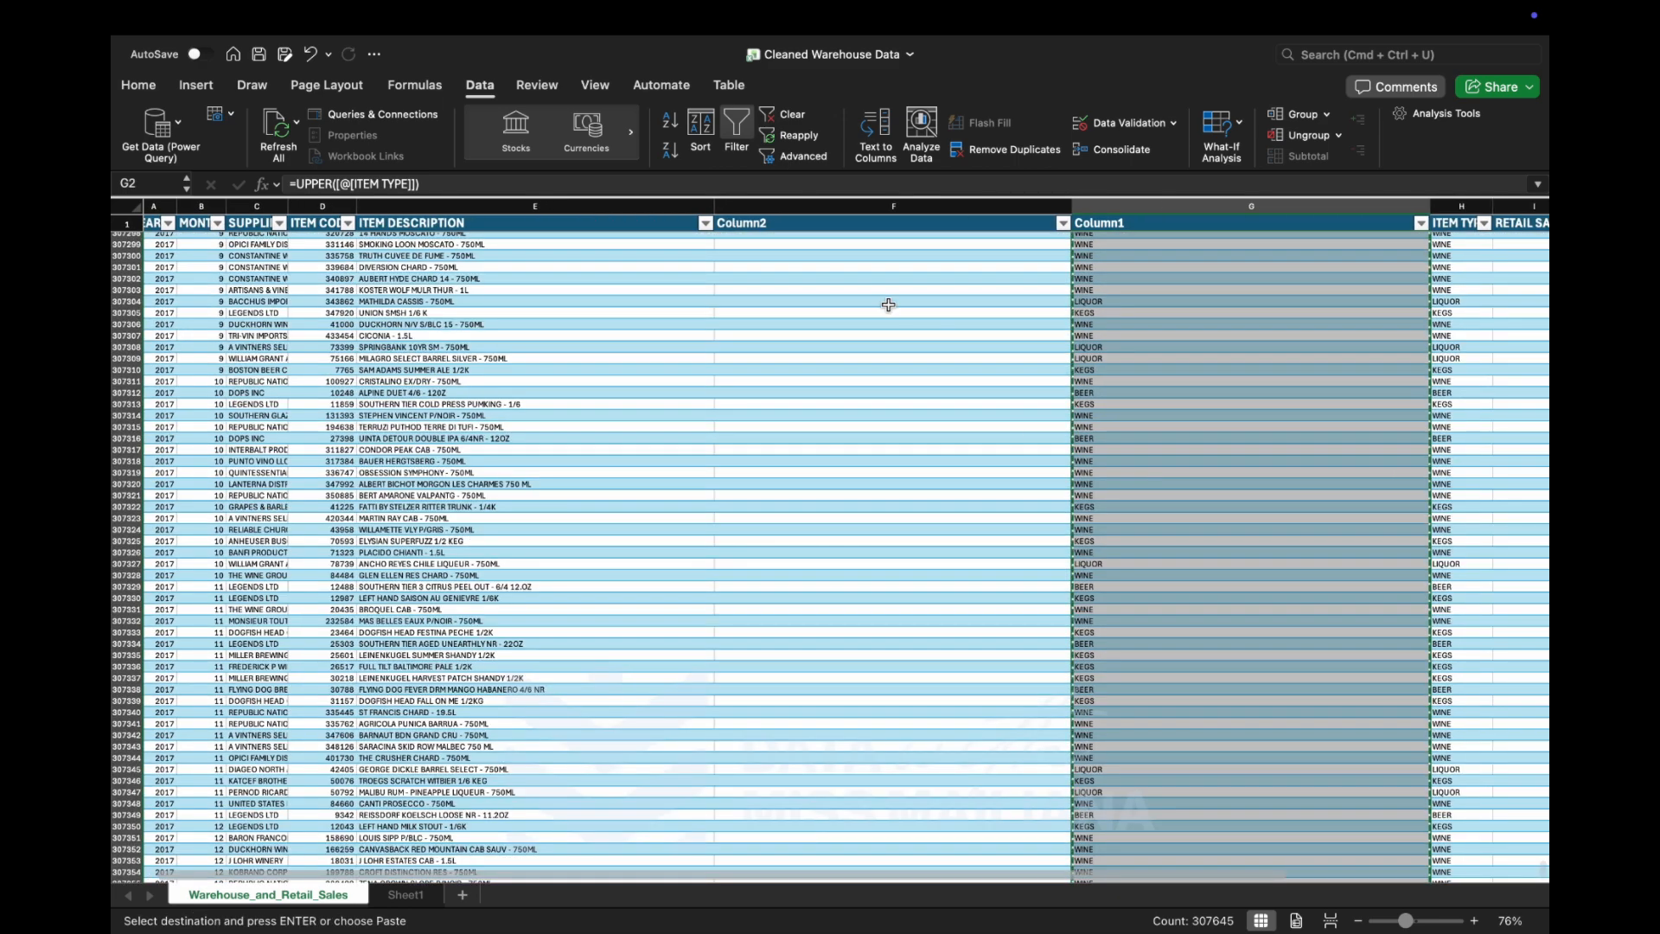
Paste the copied uppercase item types into Column2 starting at row 2, keeping only the values without formulas.
{"action": "scroll", "coordinate": [850, 242], "scroll_direction": "up", "scroll_amount": 20}
{"action": "scroll", "coordinate": [850, 243], "scroll_direction": "left", "scroll_amount": 1}
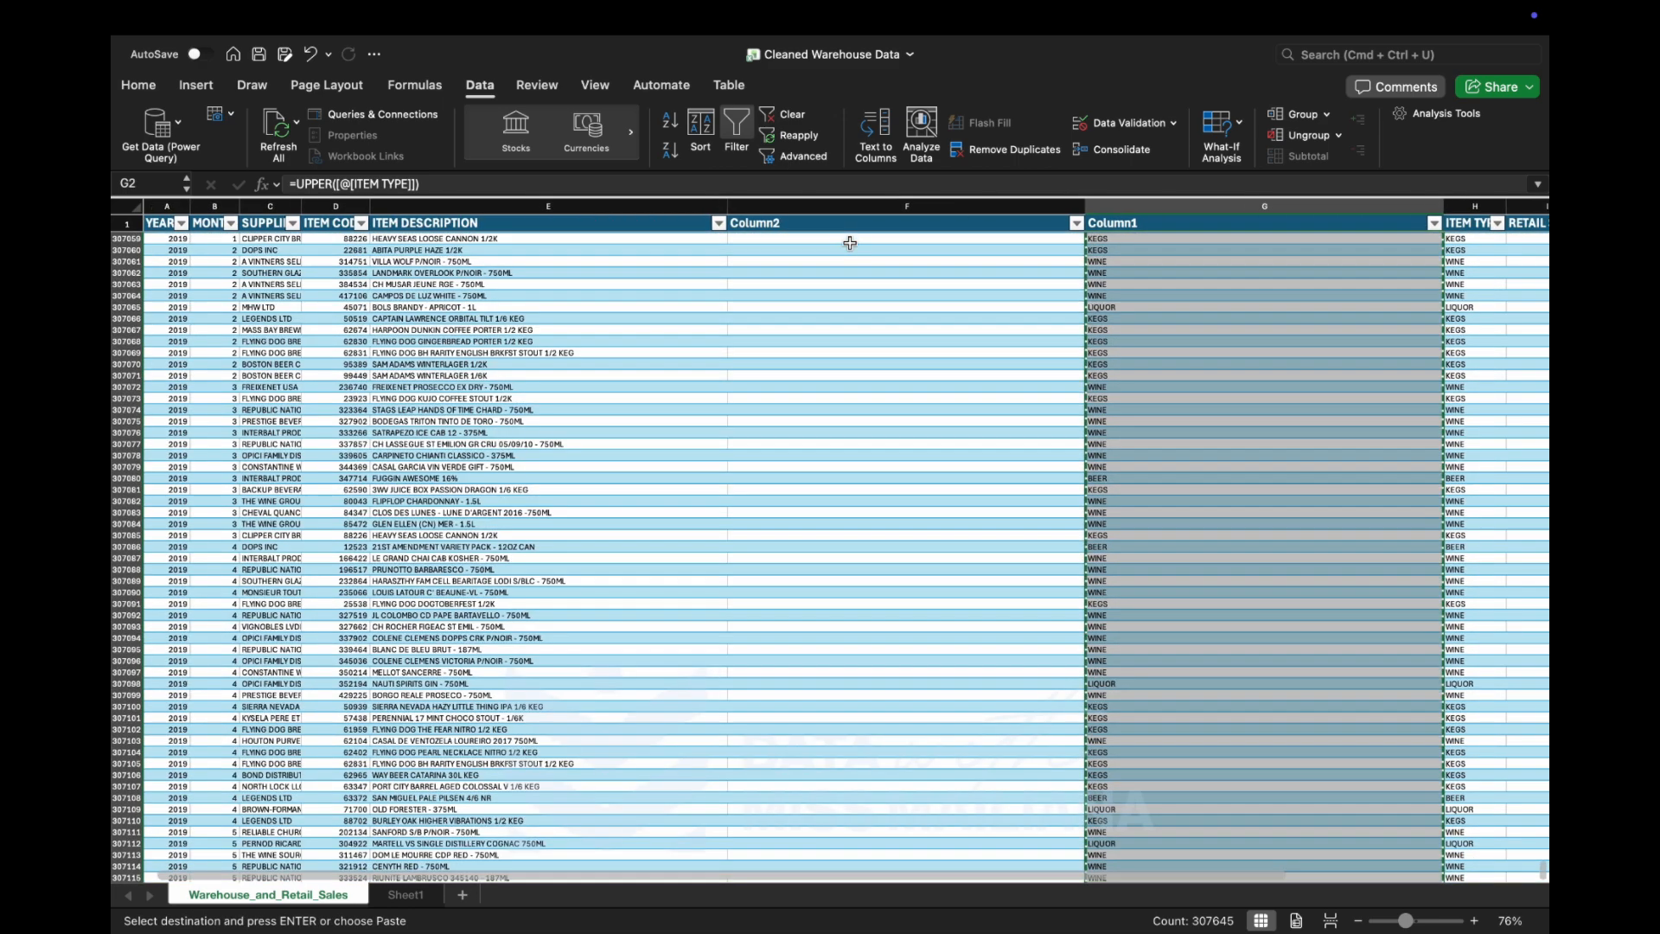
{"action": "scroll", "coordinate": [850, 243], "scroll_direction": "up", "scroll_amount": 16}
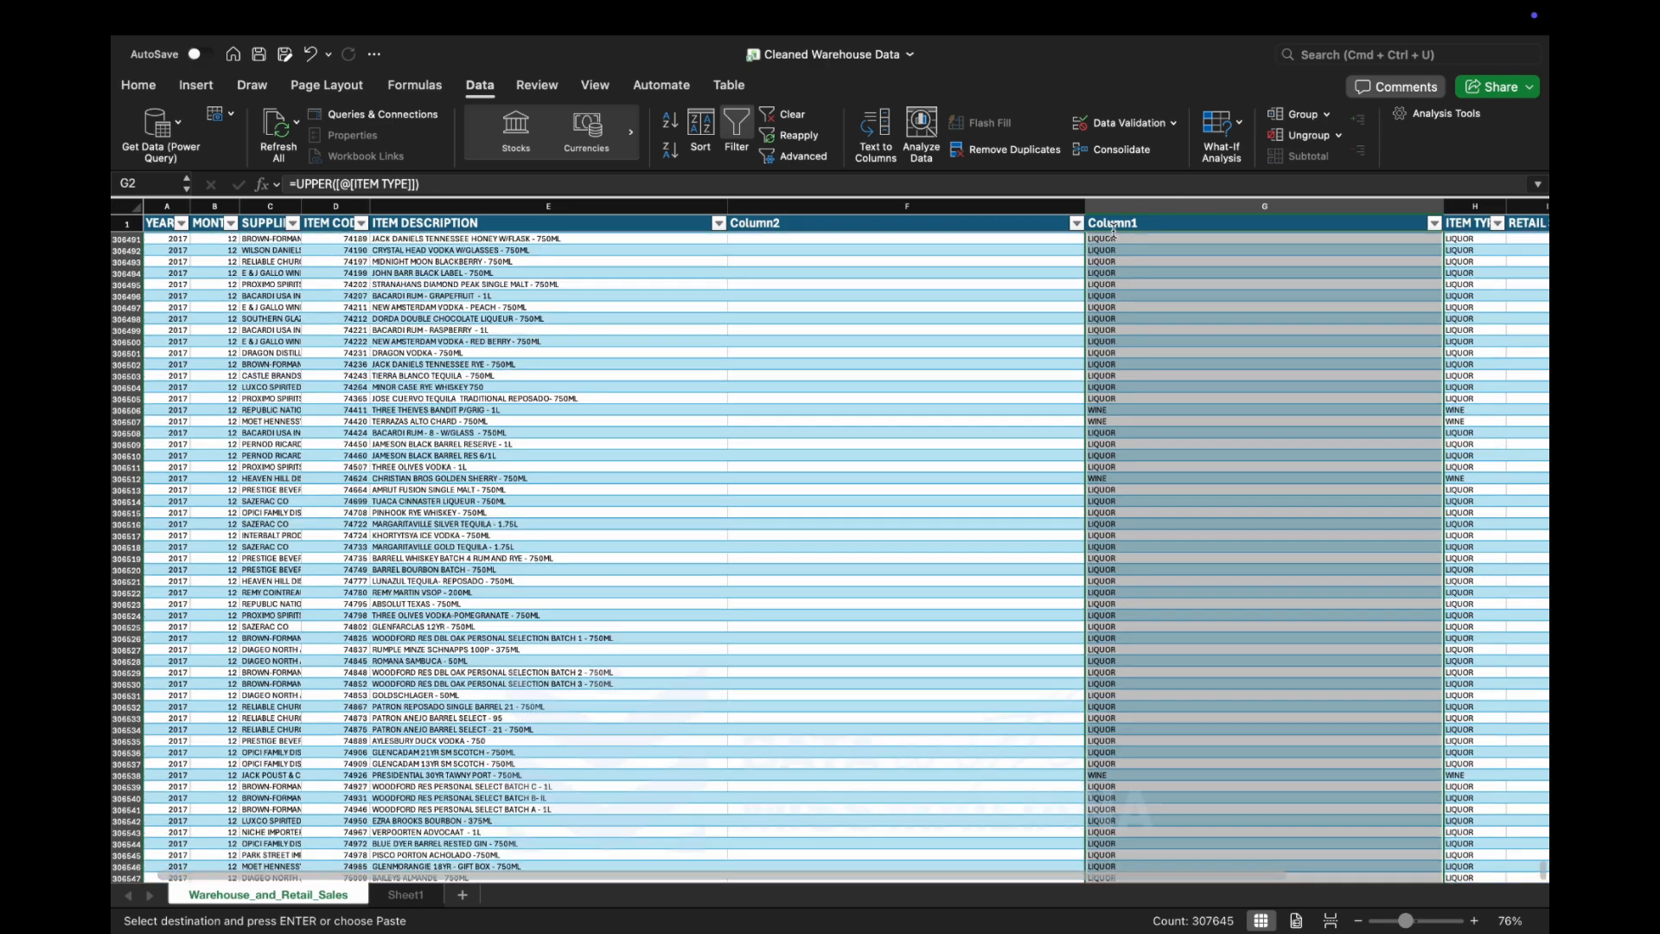
{"action": "scroll", "coordinate": [1113, 226], "scroll_direction": "up", "scroll_amount": 20}
{"action": "left_click", "coordinate": [1134, 223]}
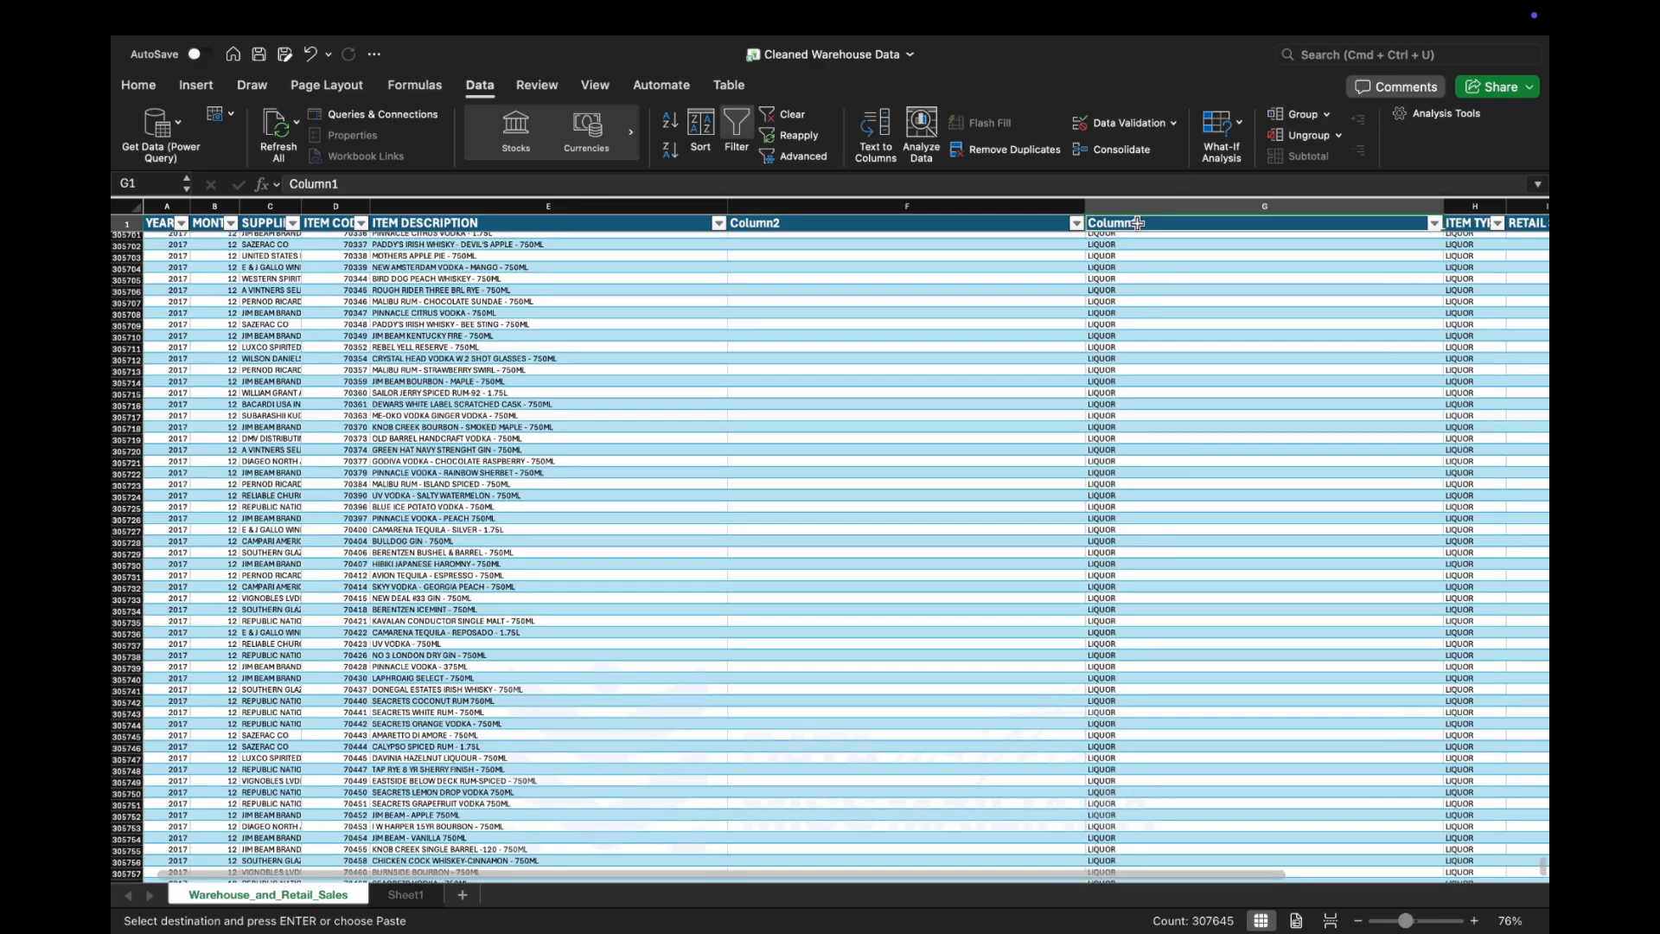
{"action": "left_click", "coordinate": [929, 223]}
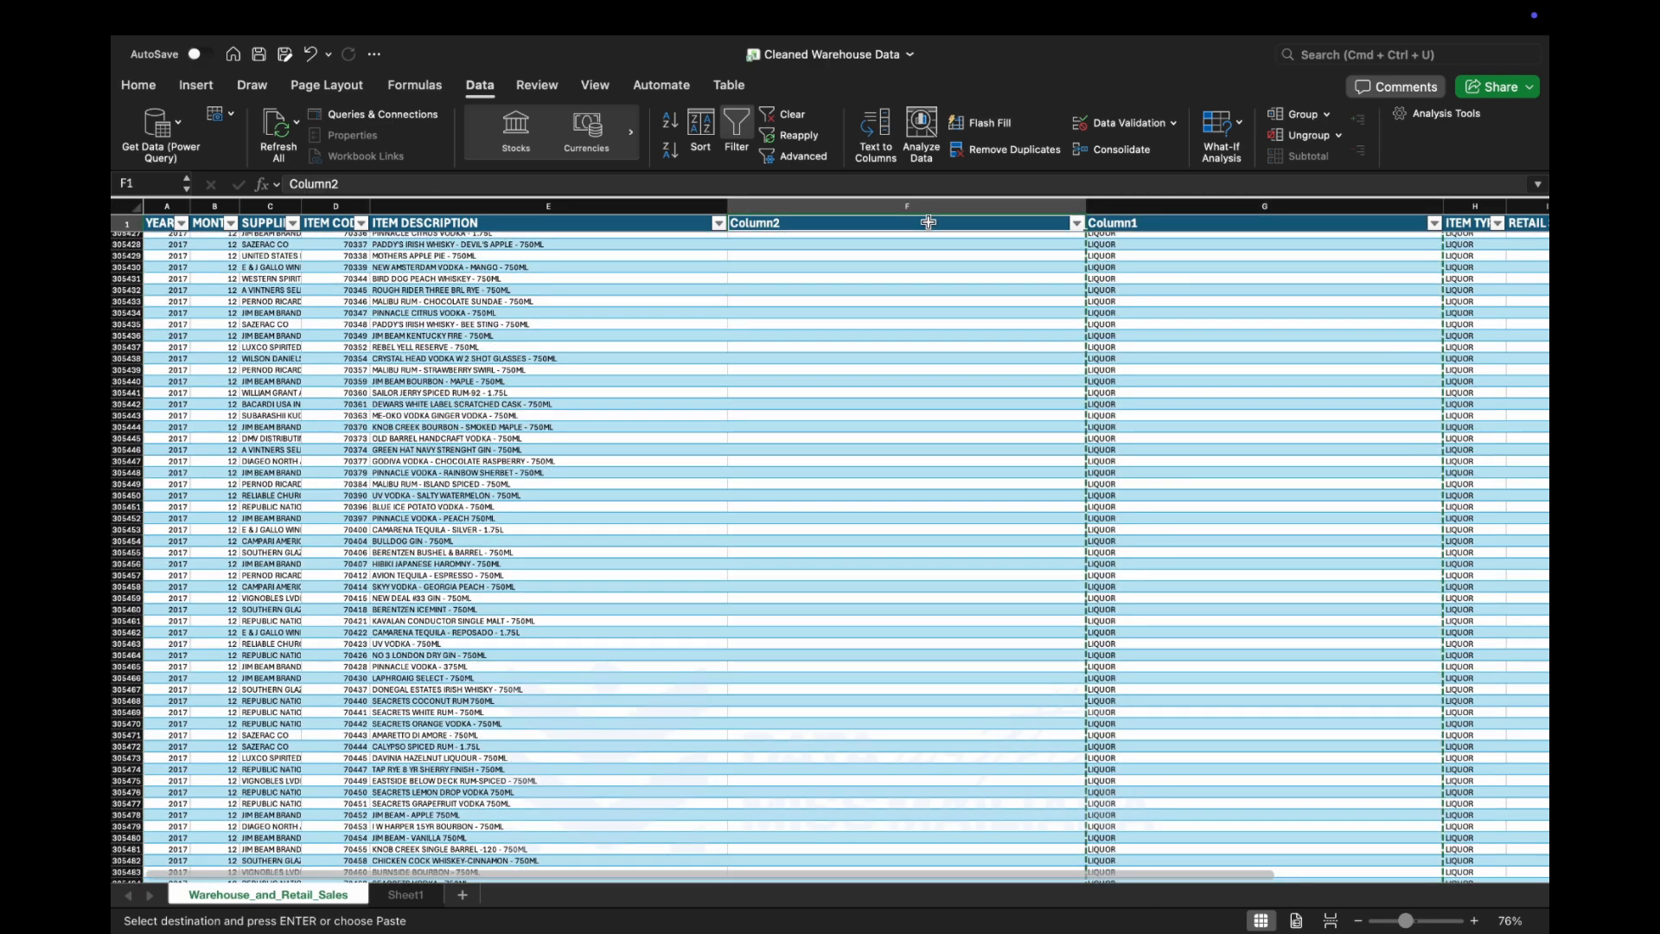
{"action": "key", "text": "Down"}
{"action": "key", "text": "Down"}
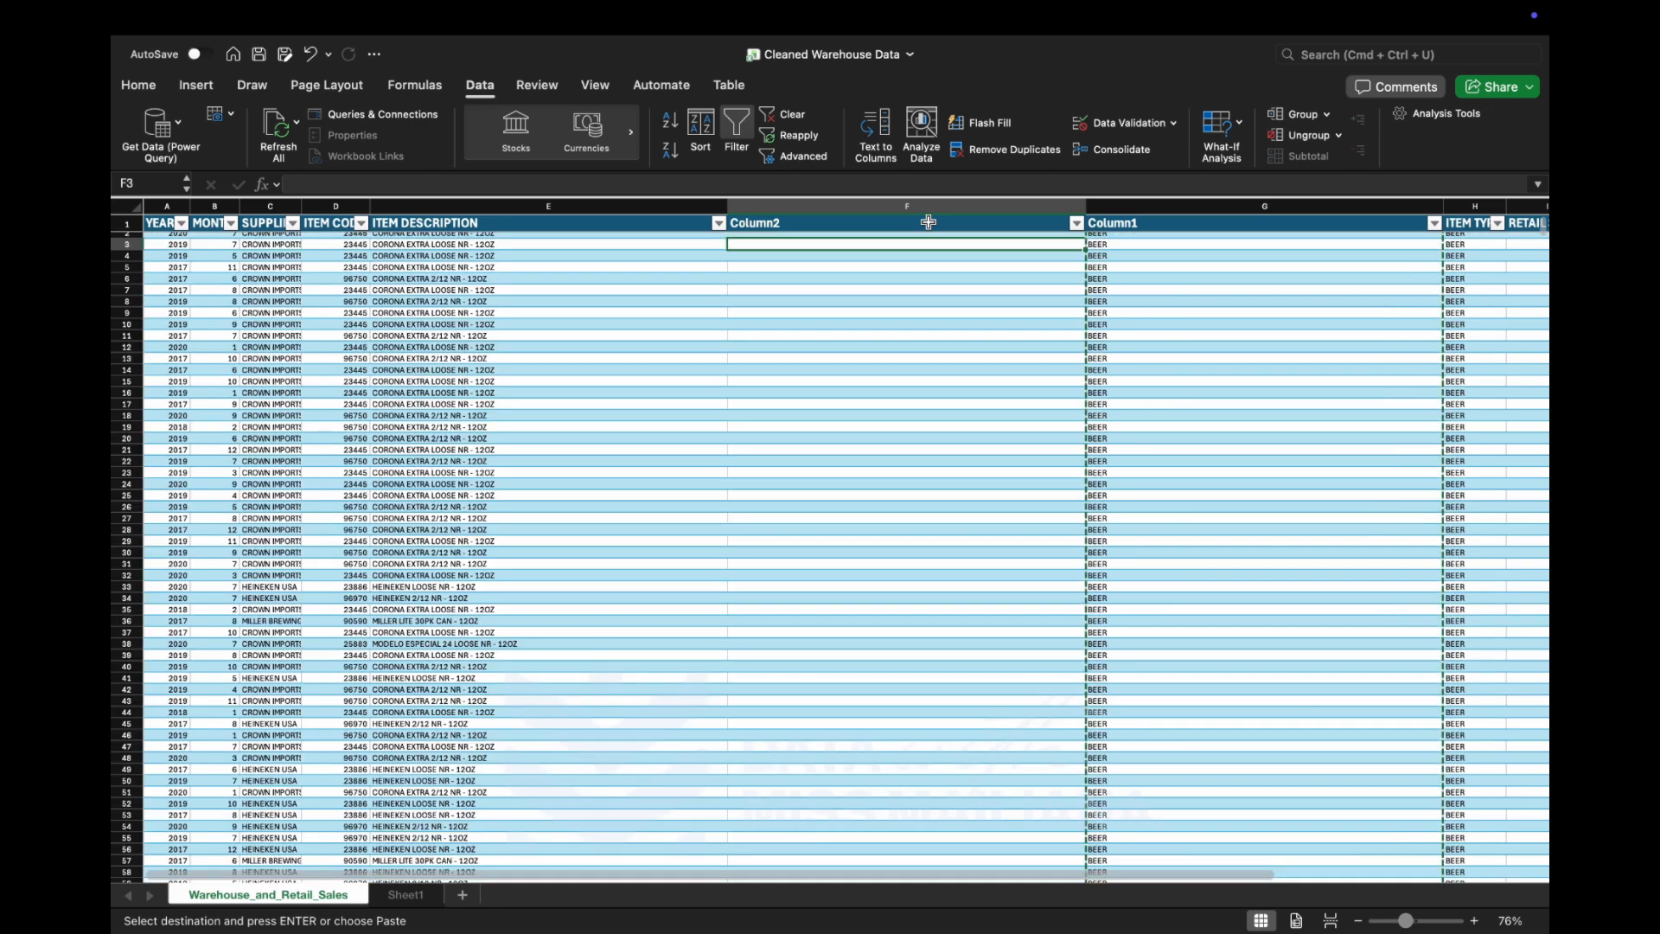
{"action": "key", "text": "Up"}
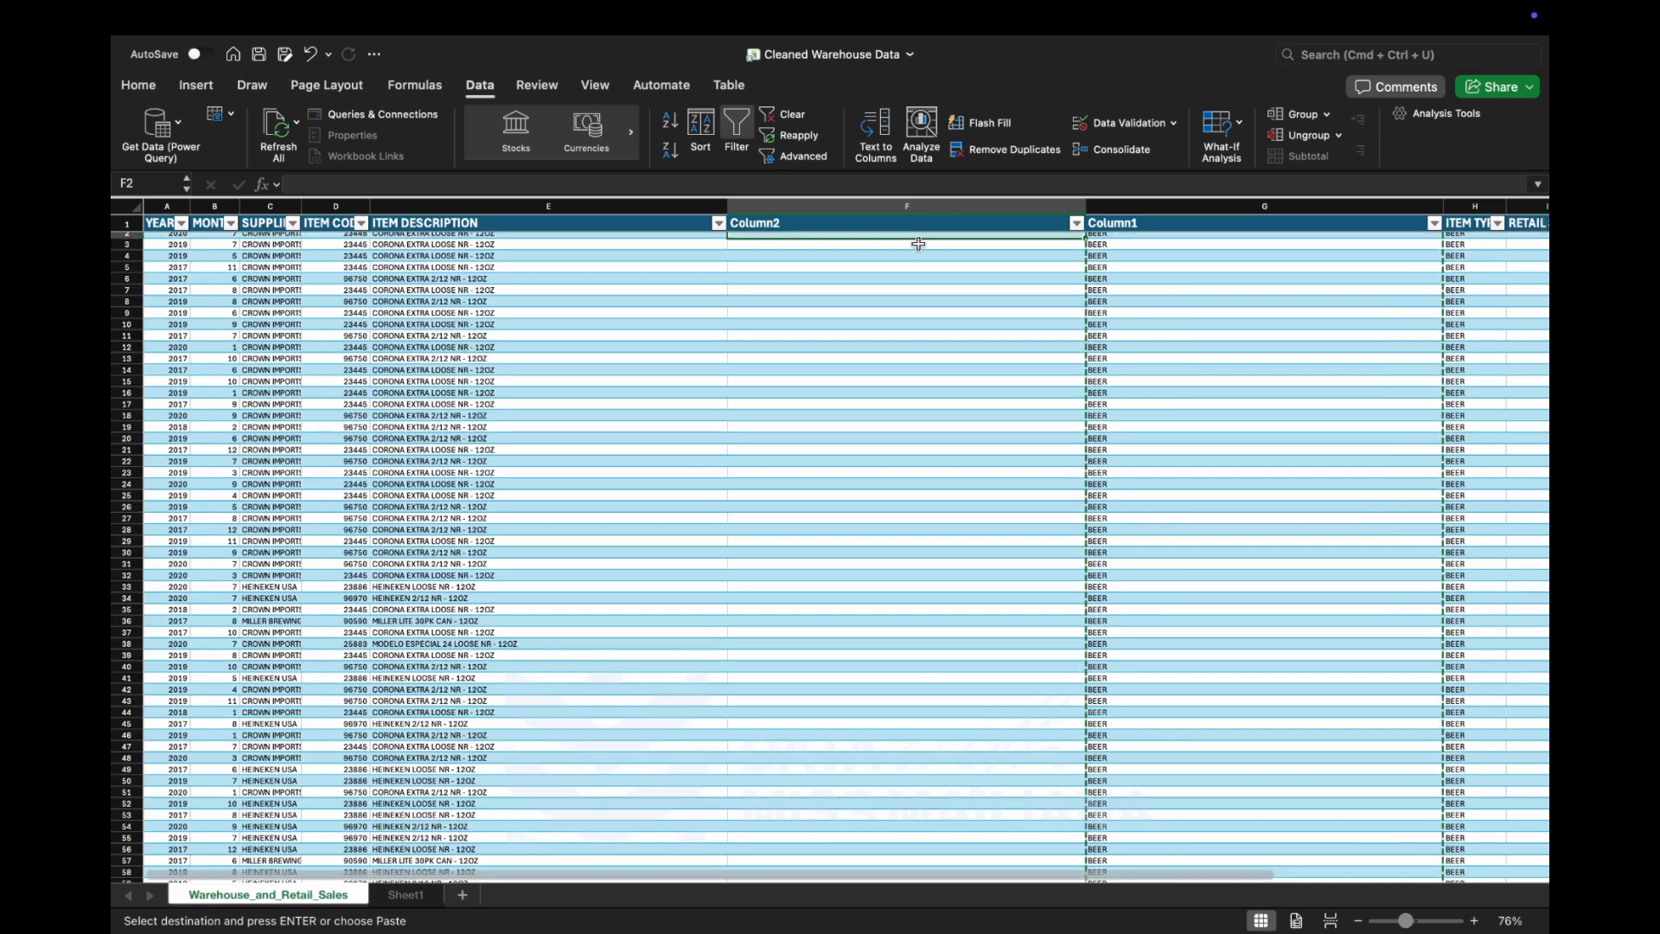
{"action": "scroll", "coordinate": [918, 244], "scroll_direction": "right", "scroll_amount": 1}
{"action": "key", "text": "super+v"}
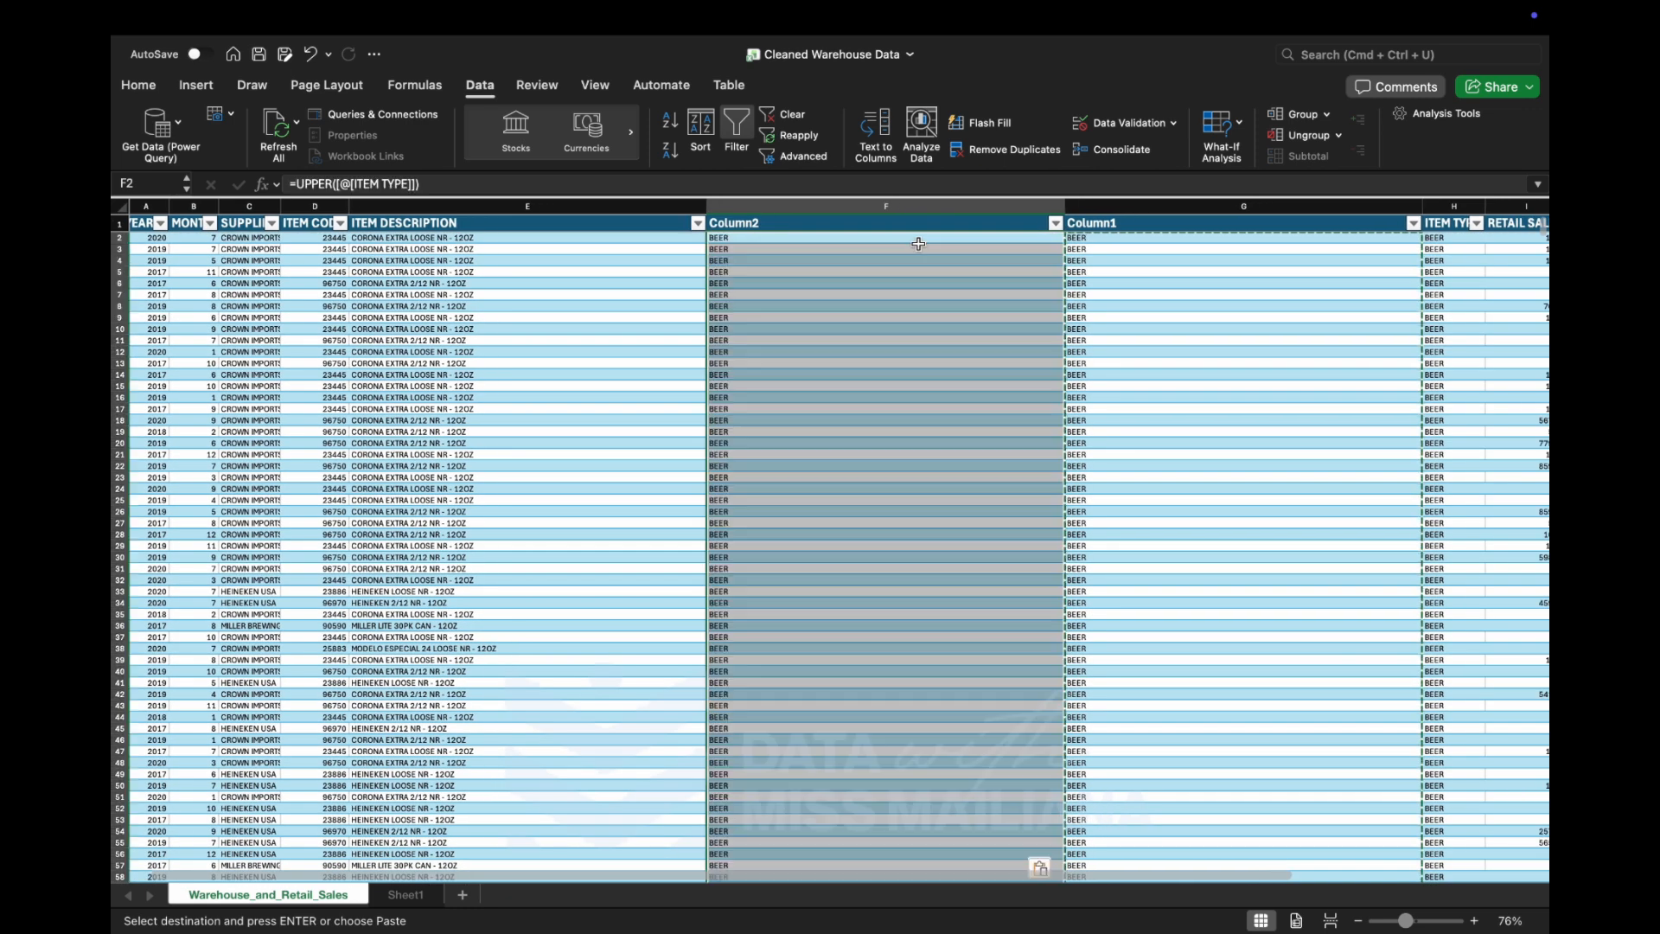
{"action": "left_click", "coordinate": [1044, 867]}
{"action": "left_click", "coordinate": [1111, 684]}
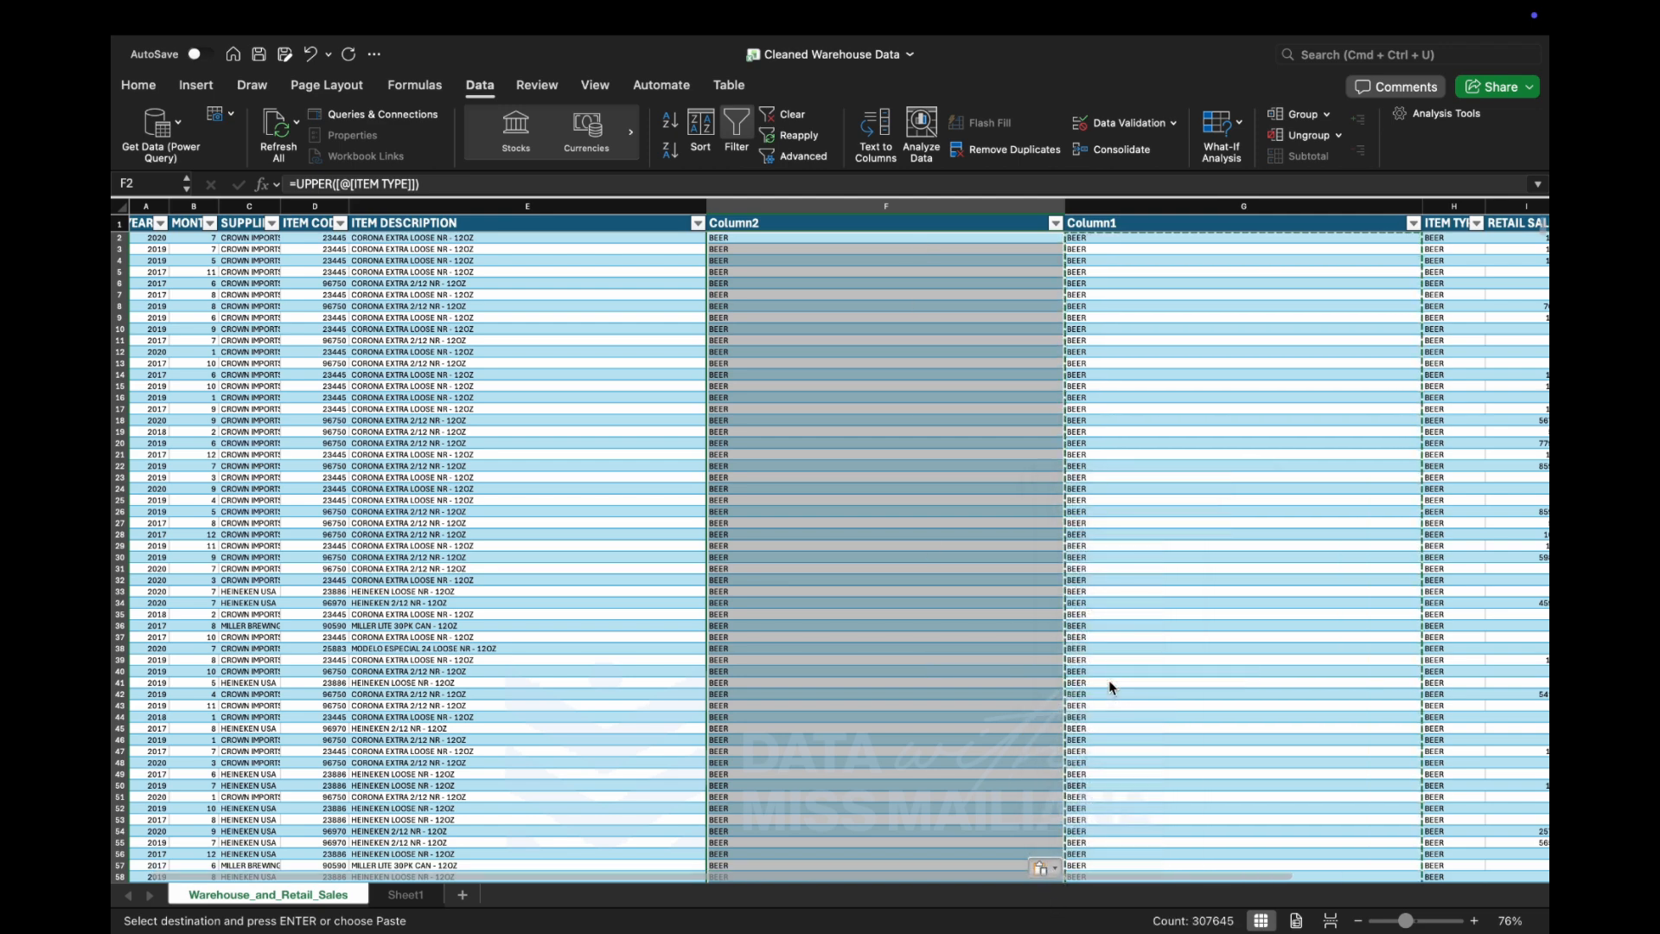
Examine the contents of the pasted item type cells in the first rows of Column2.
{"action": "left_click_drag", "start_coordinate": [787, 232], "coordinate": [790, 228]}
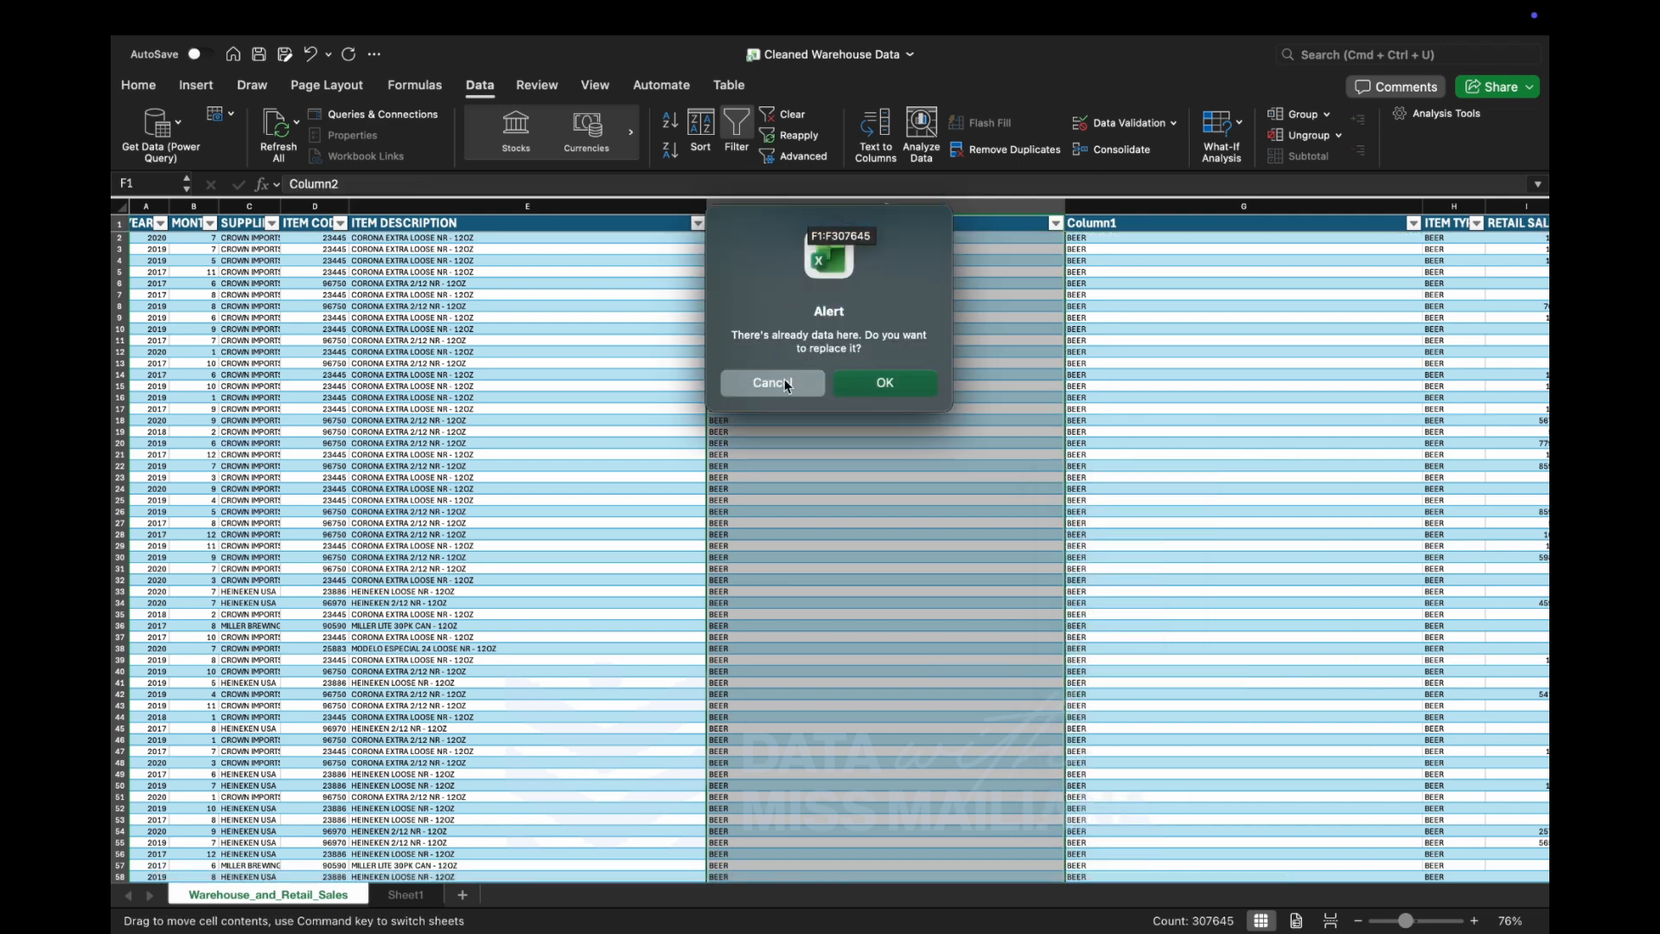
{"action": "left_click", "coordinate": [786, 383]}
{"action": "left_click", "coordinate": [833, 341]}
{"action": "left_click", "coordinate": [751, 329]}
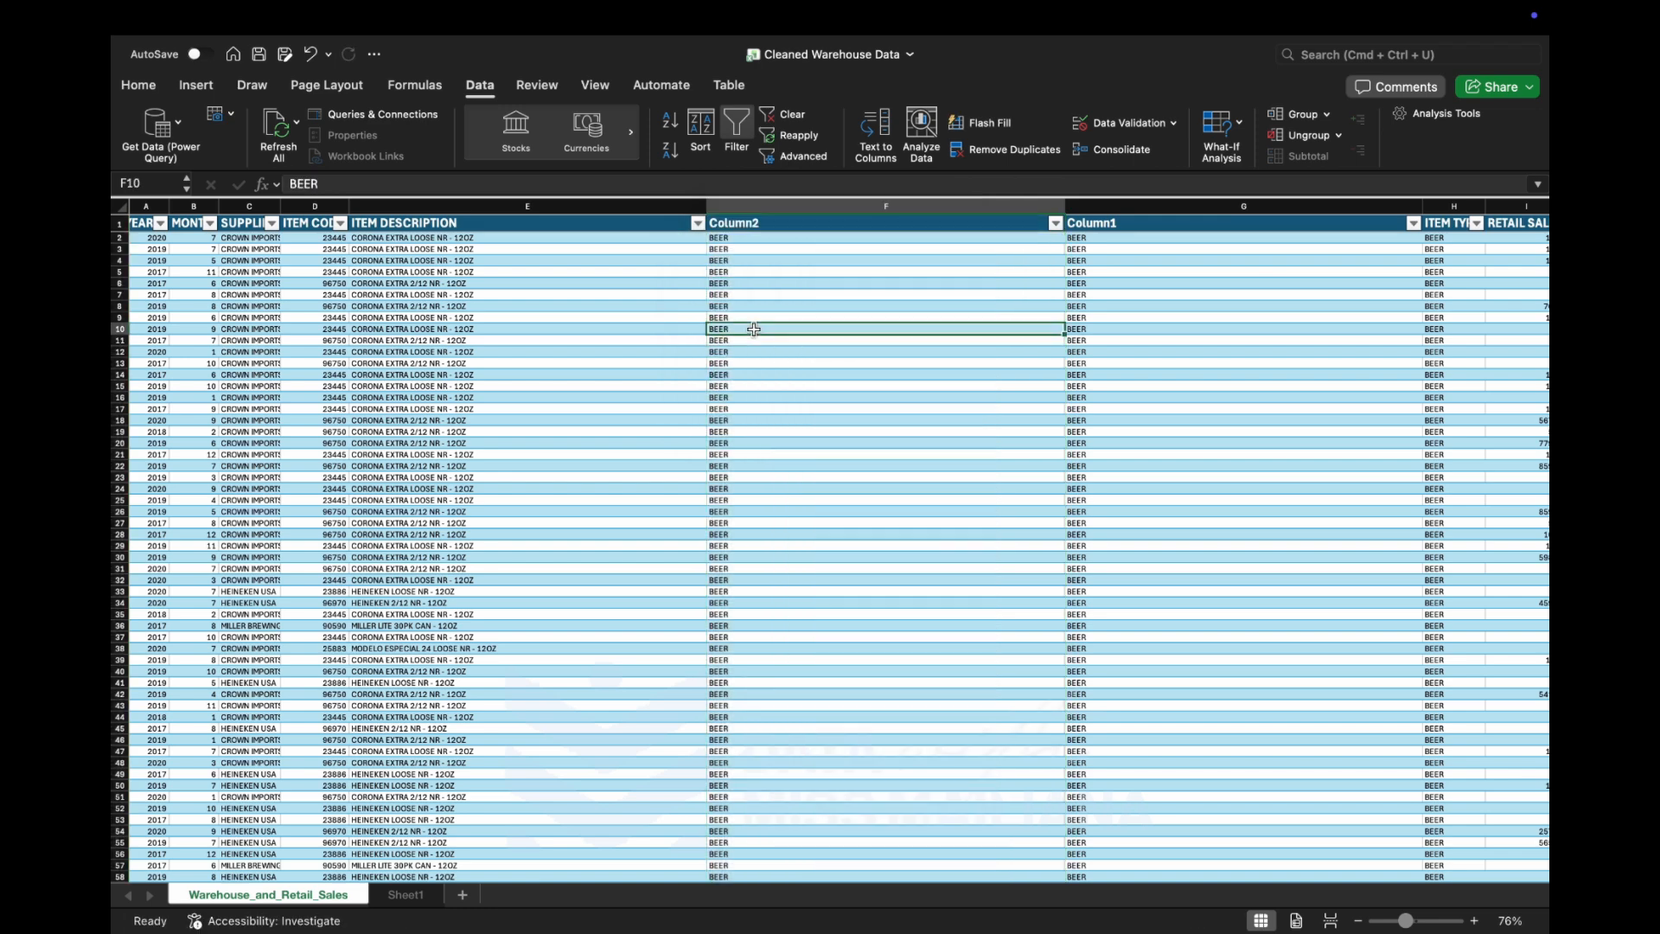
Delete both helper columns, Column2 and Column1, between ITEM DESCRIPTION and ITEM TYPE.
{"action": "left_click", "coordinate": [813, 213]}
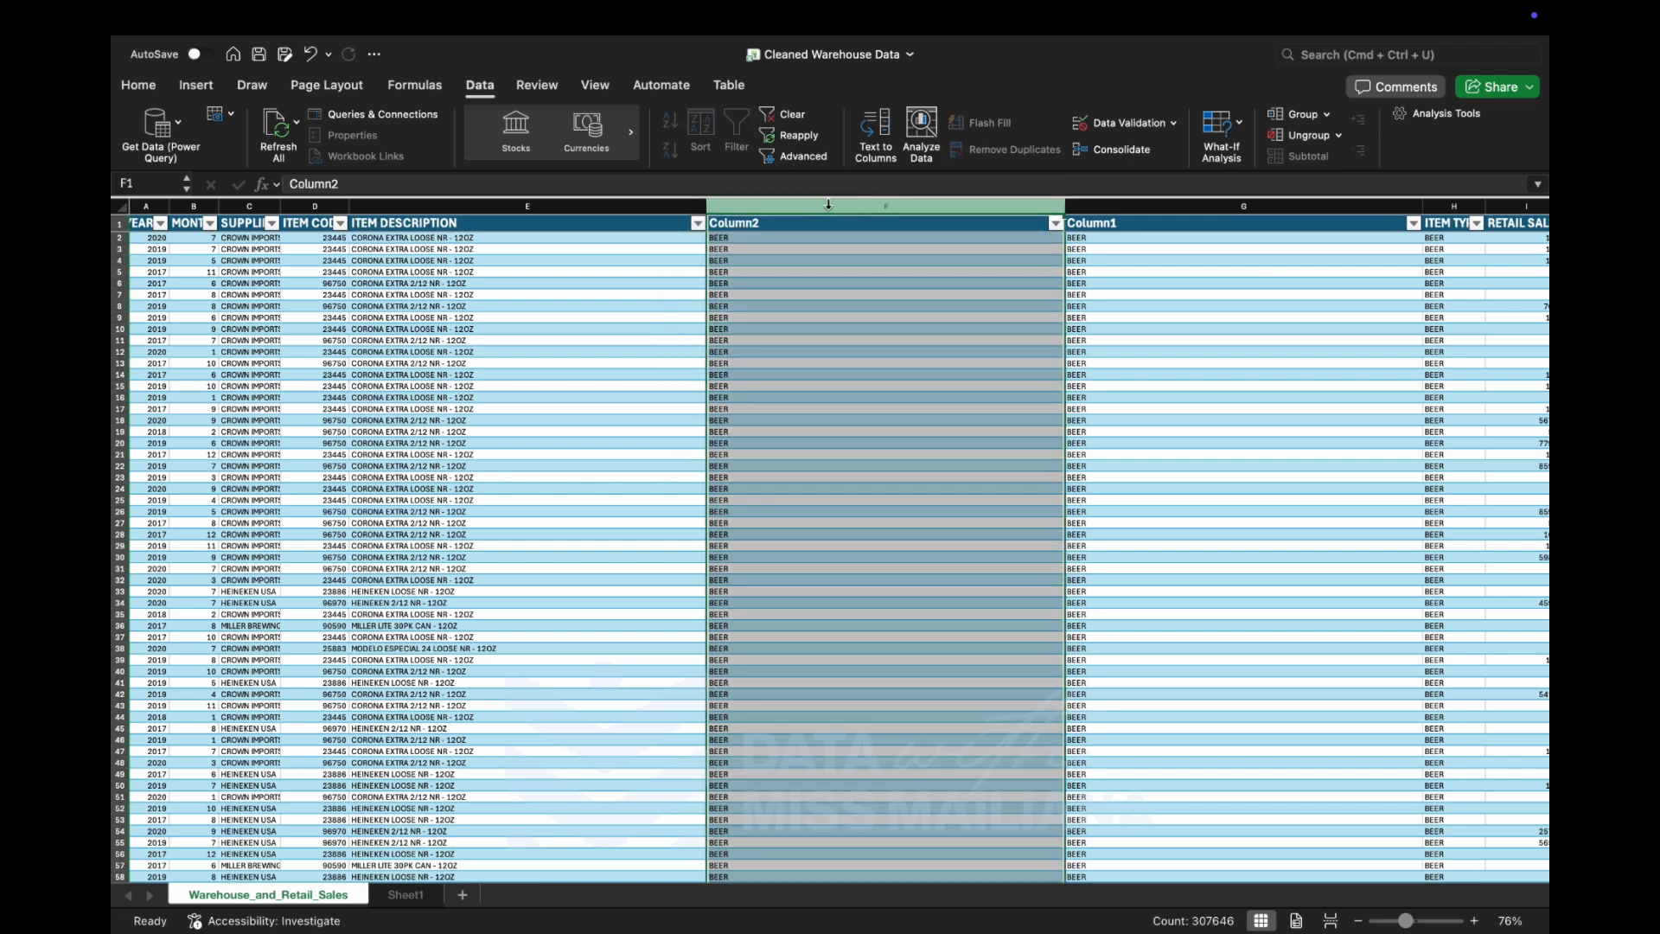
{"action": "right_click", "coordinate": [828, 205]}
{"action": "left_click", "coordinate": [872, 329]}
{"action": "right_click", "coordinate": [859, 206]}
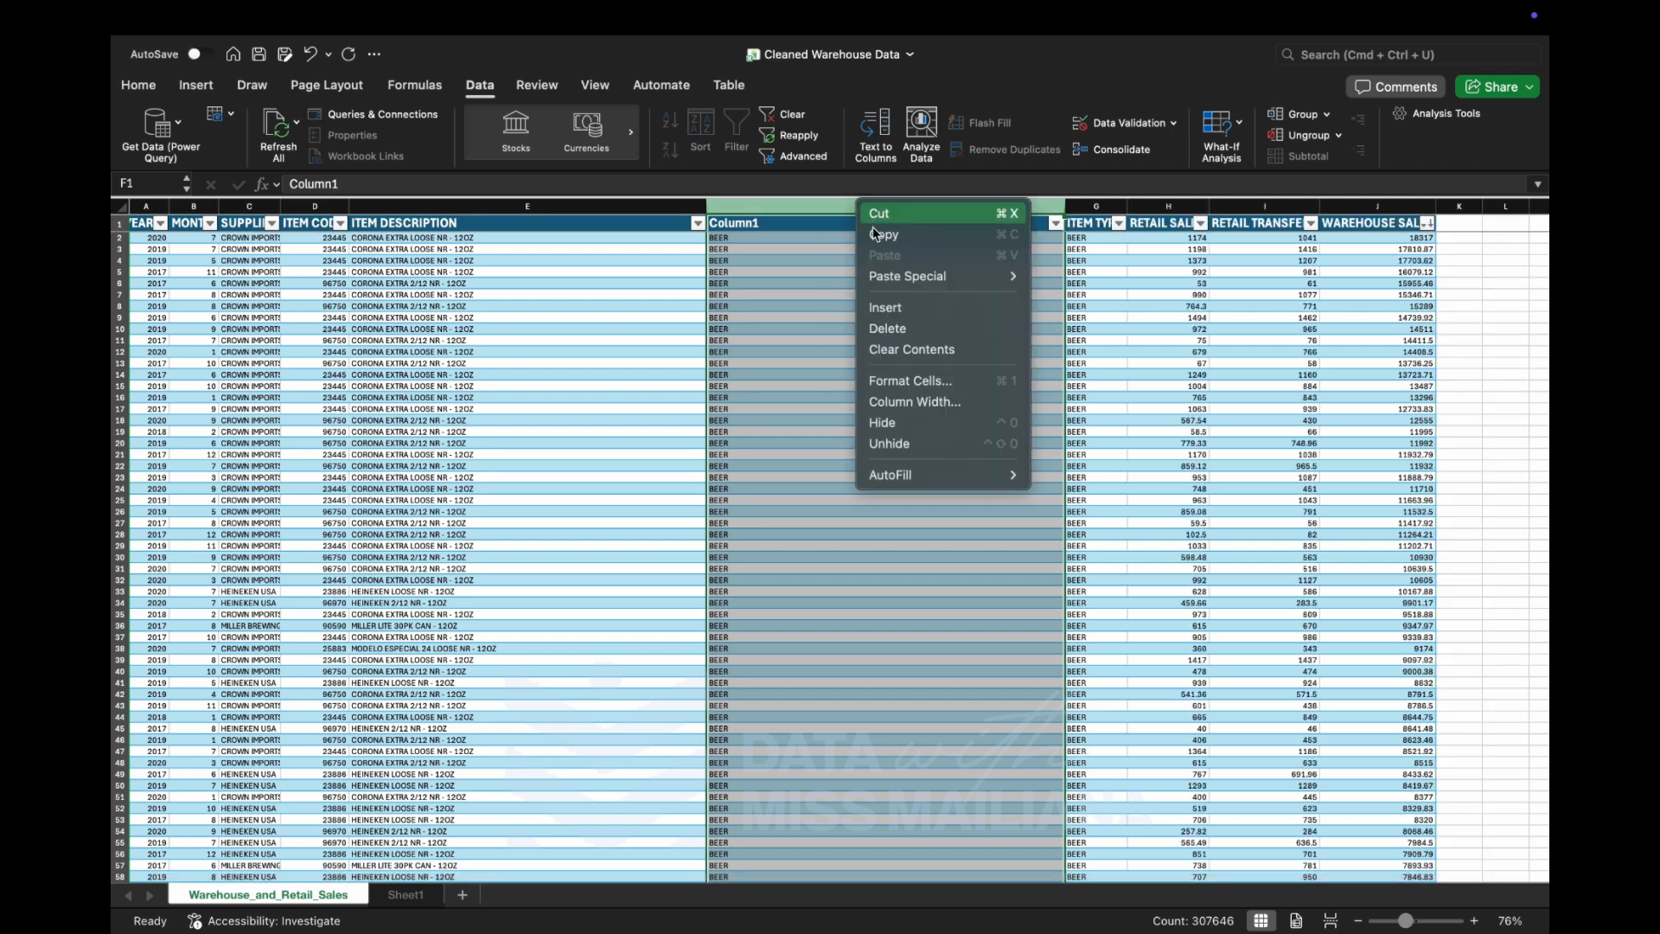
{"action": "left_click", "coordinate": [878, 330]}
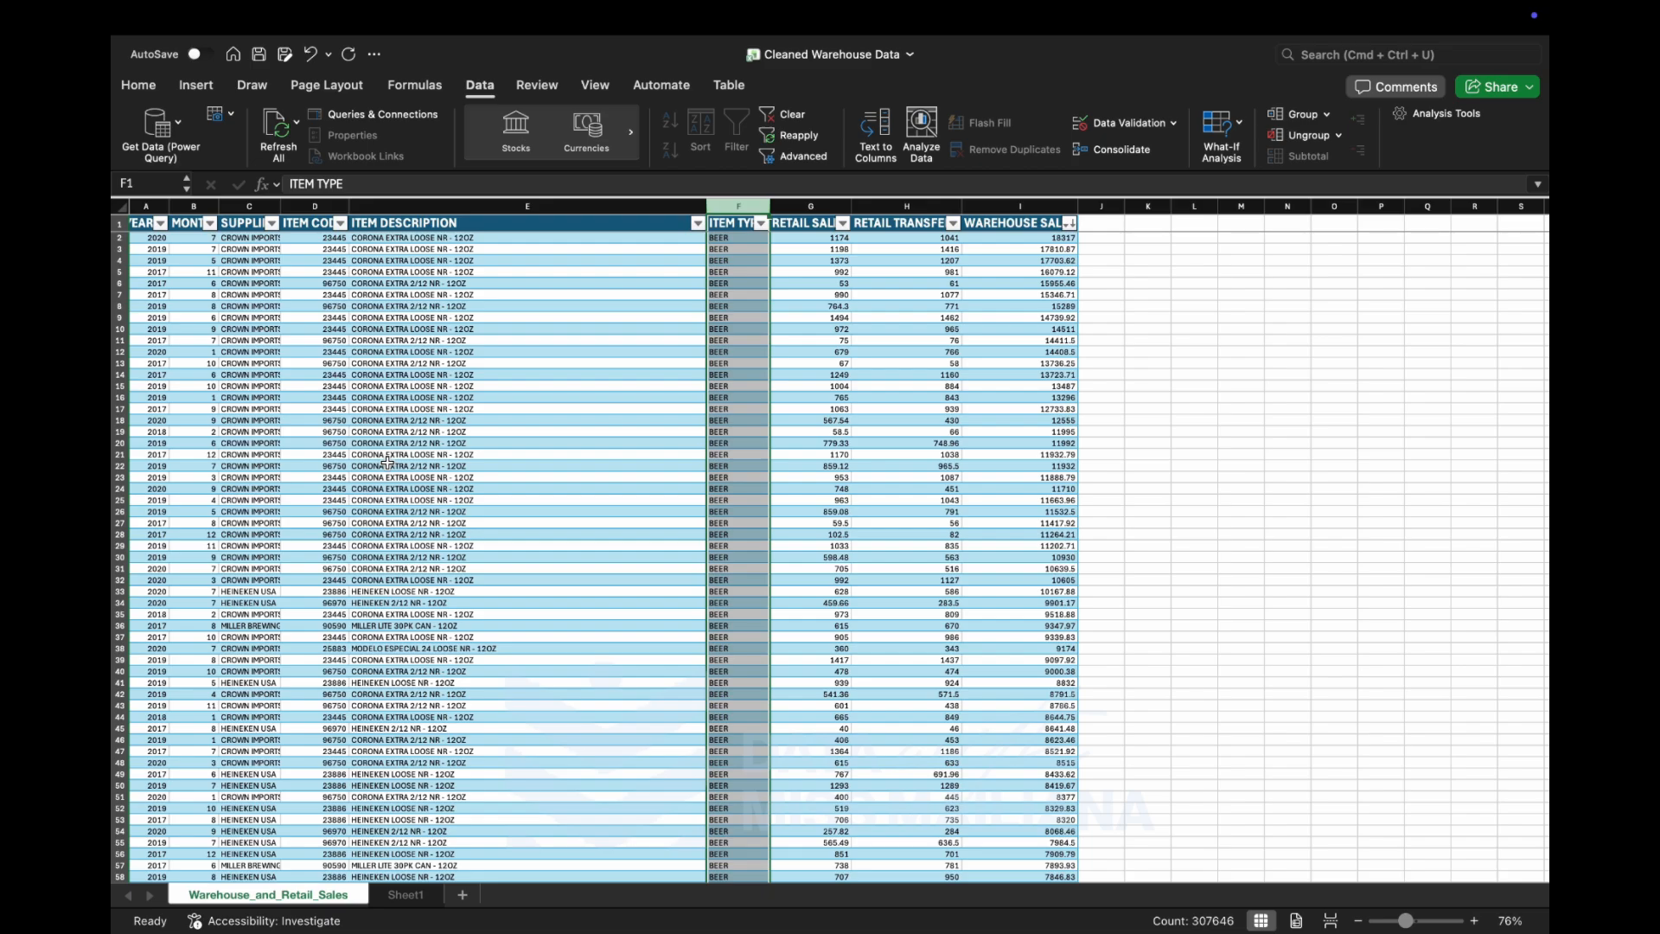
Review the ITEM TYPE column and the neighbouring sales data down through the first few thousand rows.
{"action": "scroll", "coordinate": [628, 610], "scroll_direction": "down", "scroll_amount": 10}
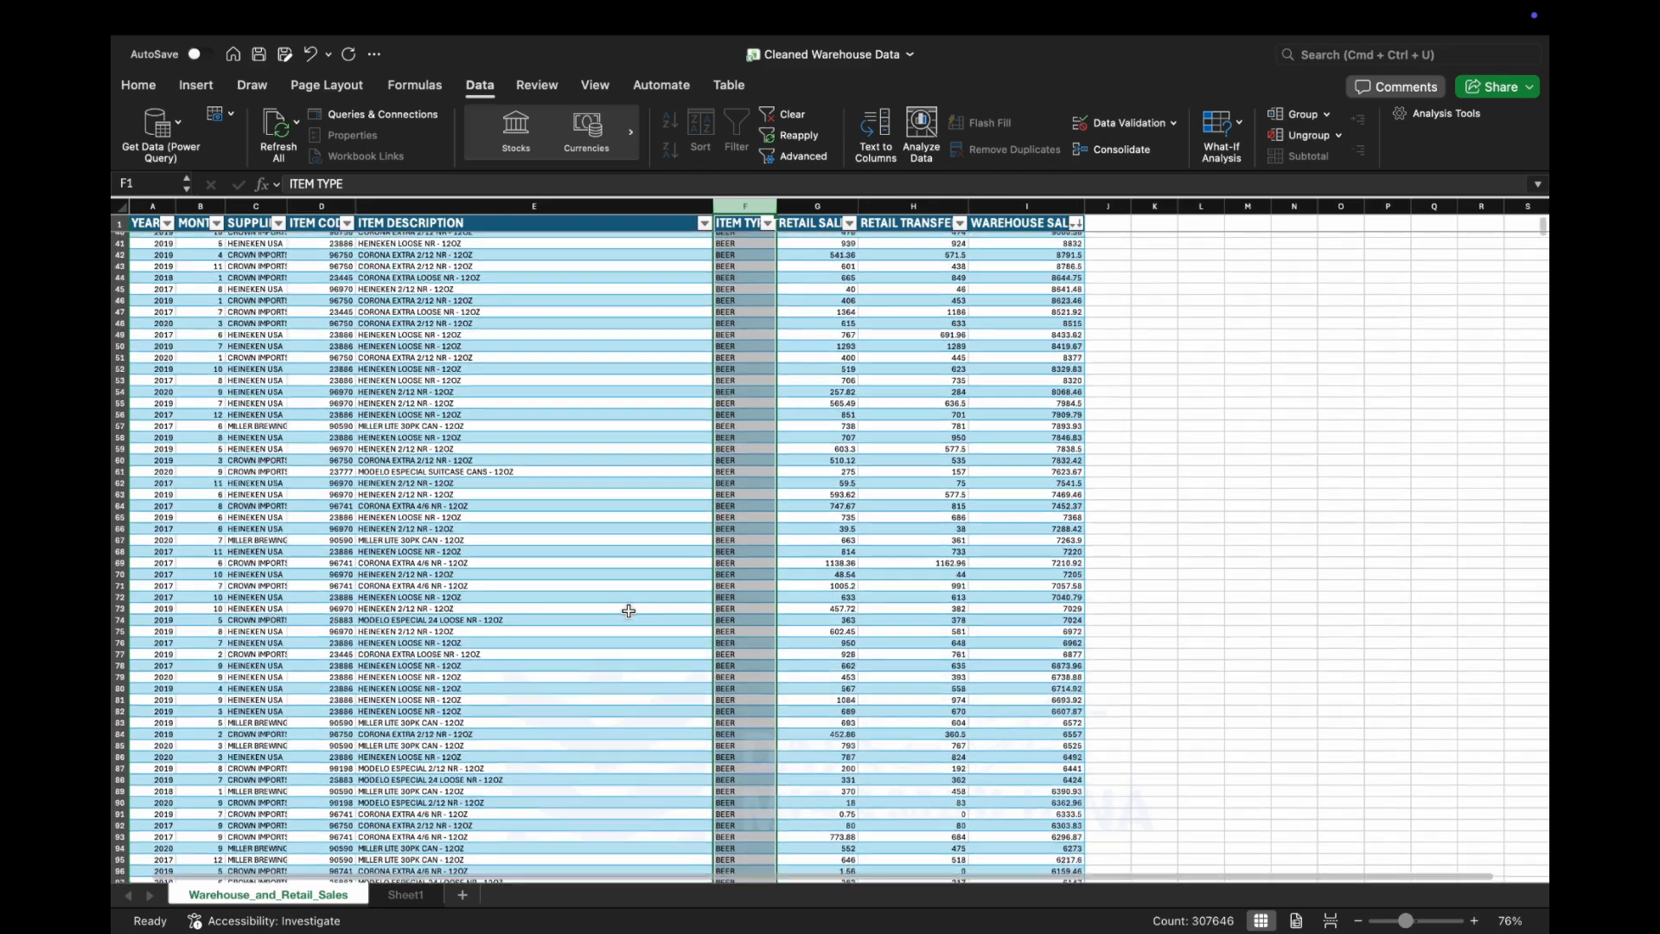
{"action": "scroll", "coordinate": [633, 582], "scroll_direction": "down", "scroll_amount": 20}
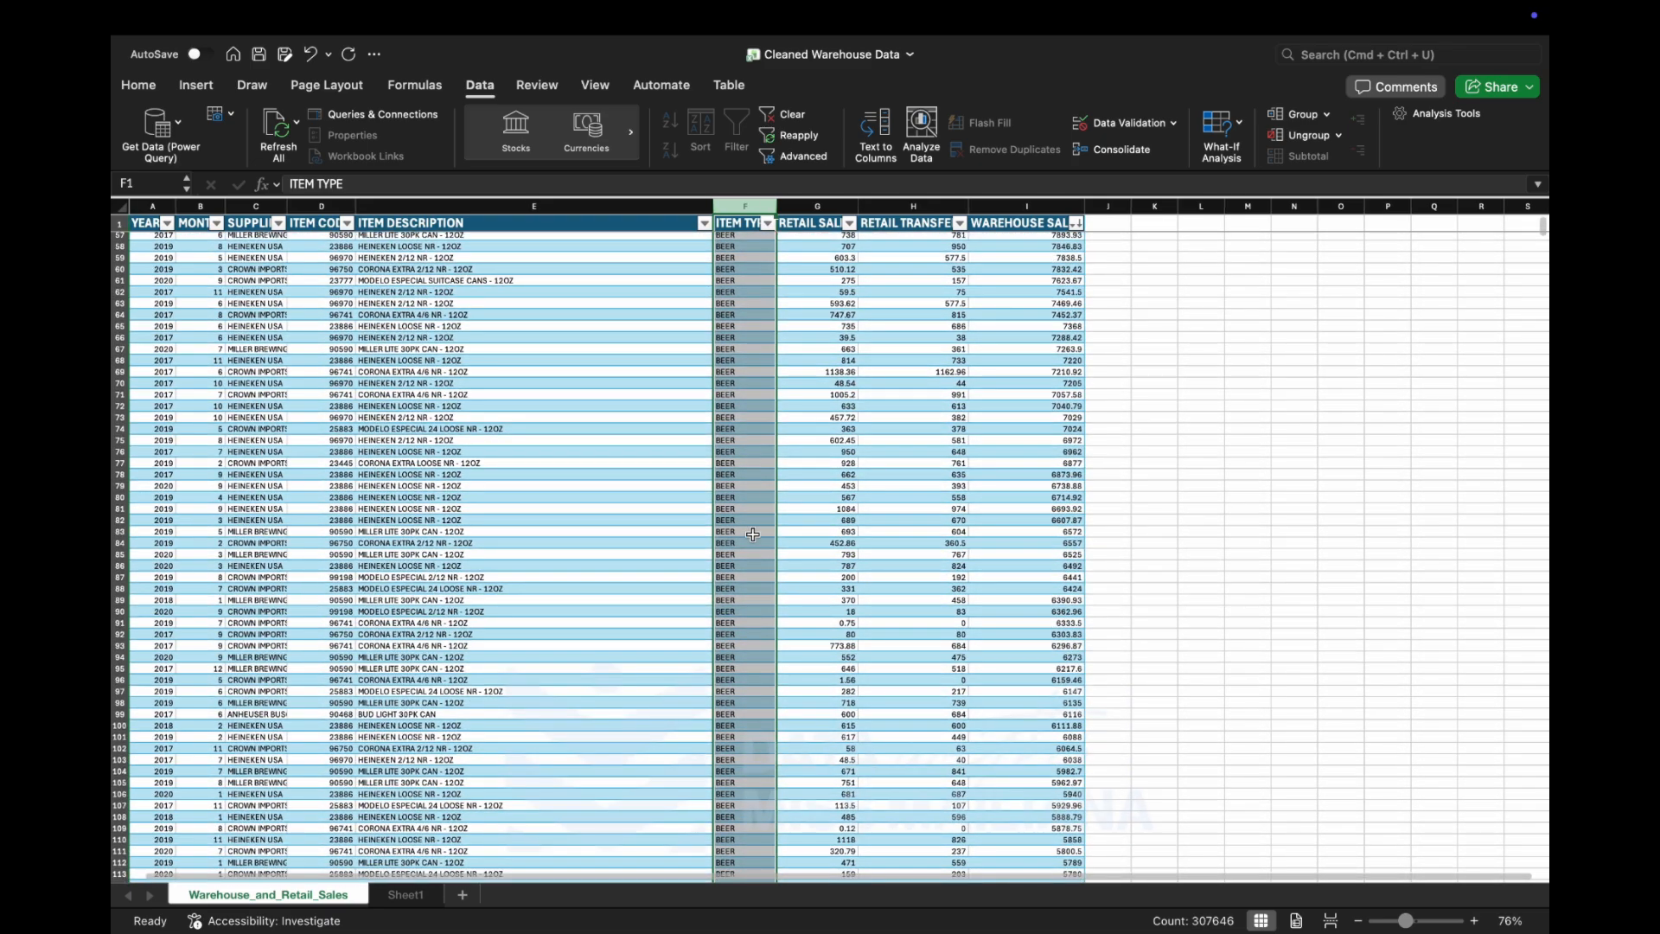
{"action": "scroll", "coordinate": [752, 534], "scroll_direction": "down", "scroll_amount": 20}
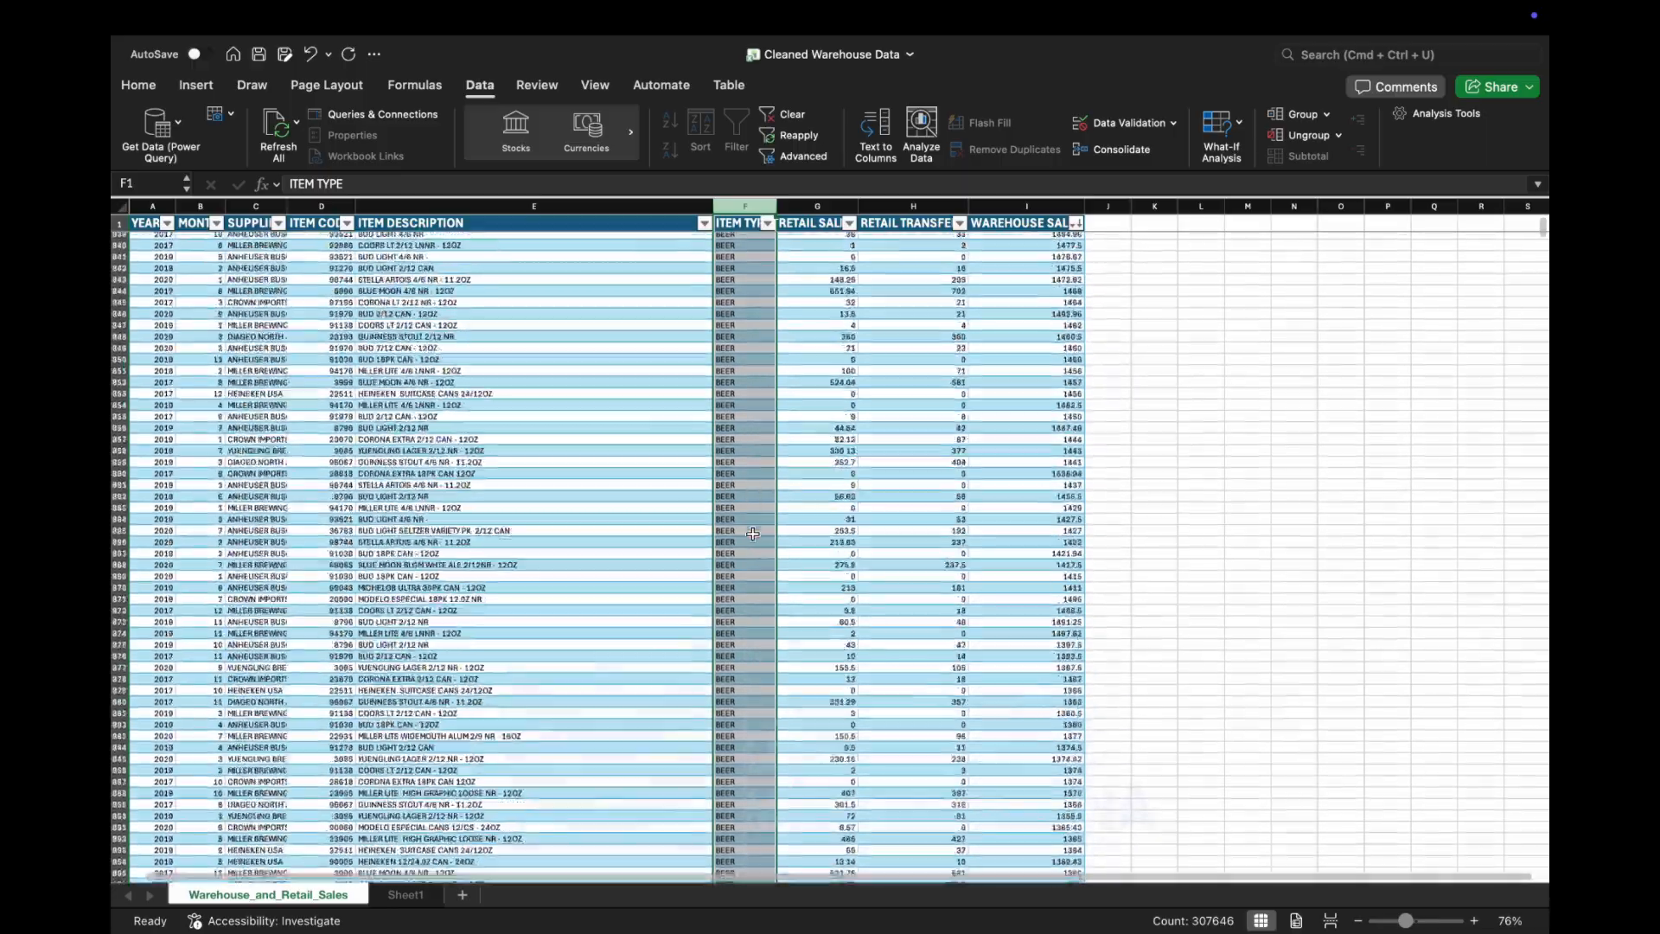
{"action": "scroll", "coordinate": [752, 534], "scroll_direction": "down", "scroll_amount": 20}
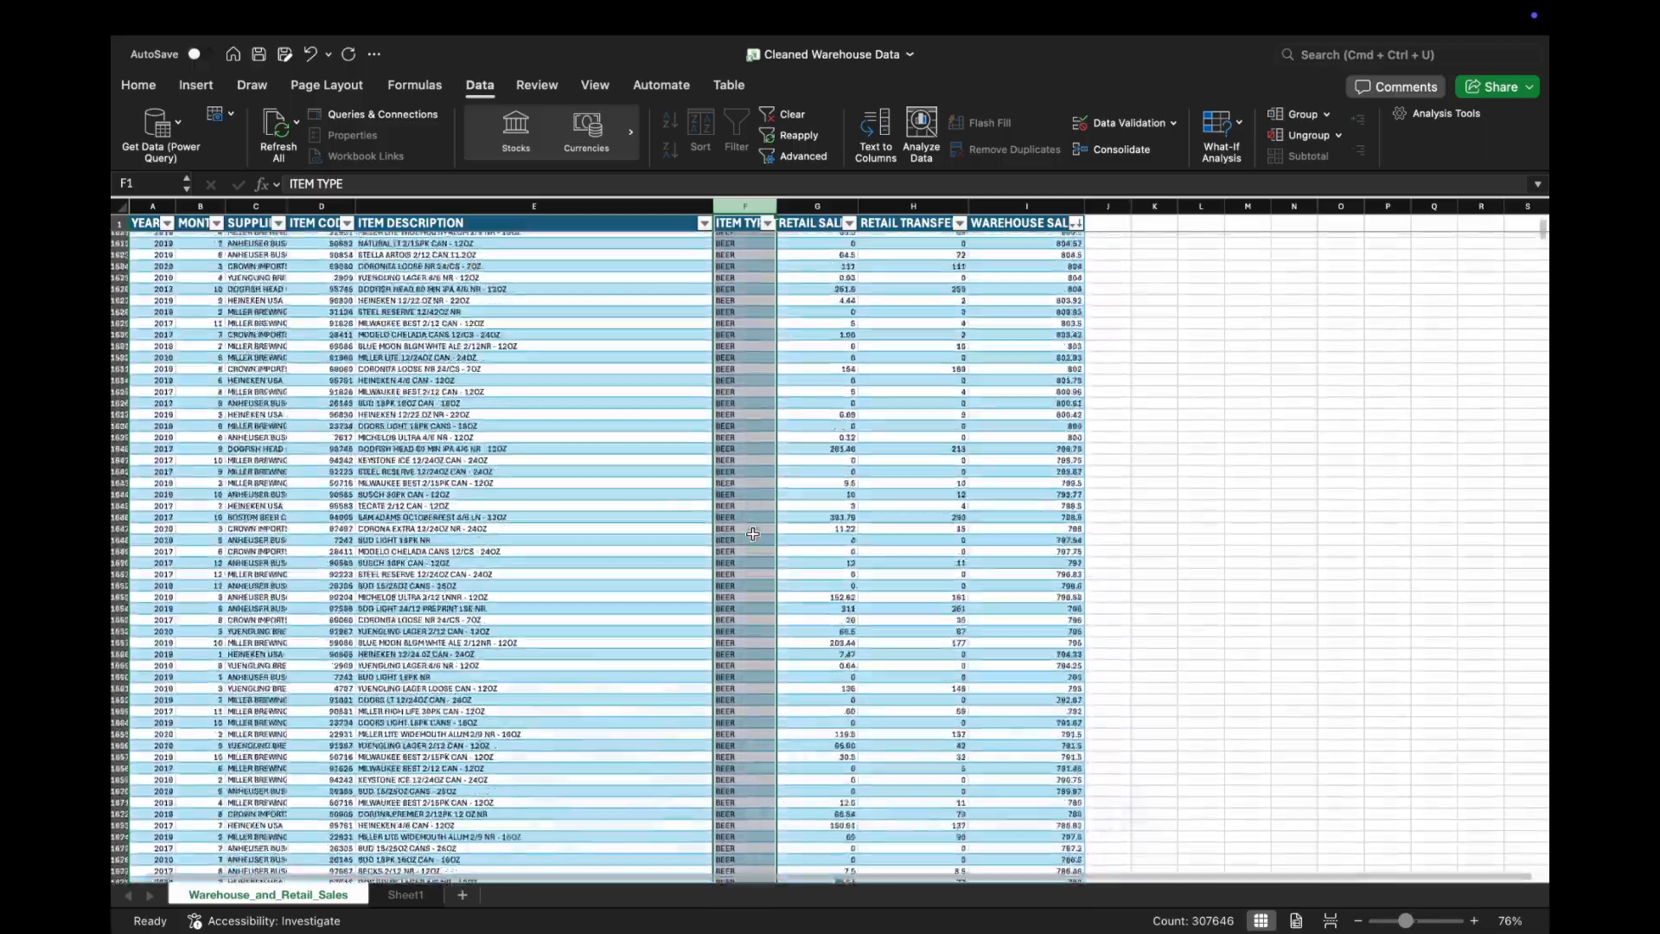
{"action": "scroll", "coordinate": [752, 533], "scroll_direction": "down", "scroll_amount": 20}
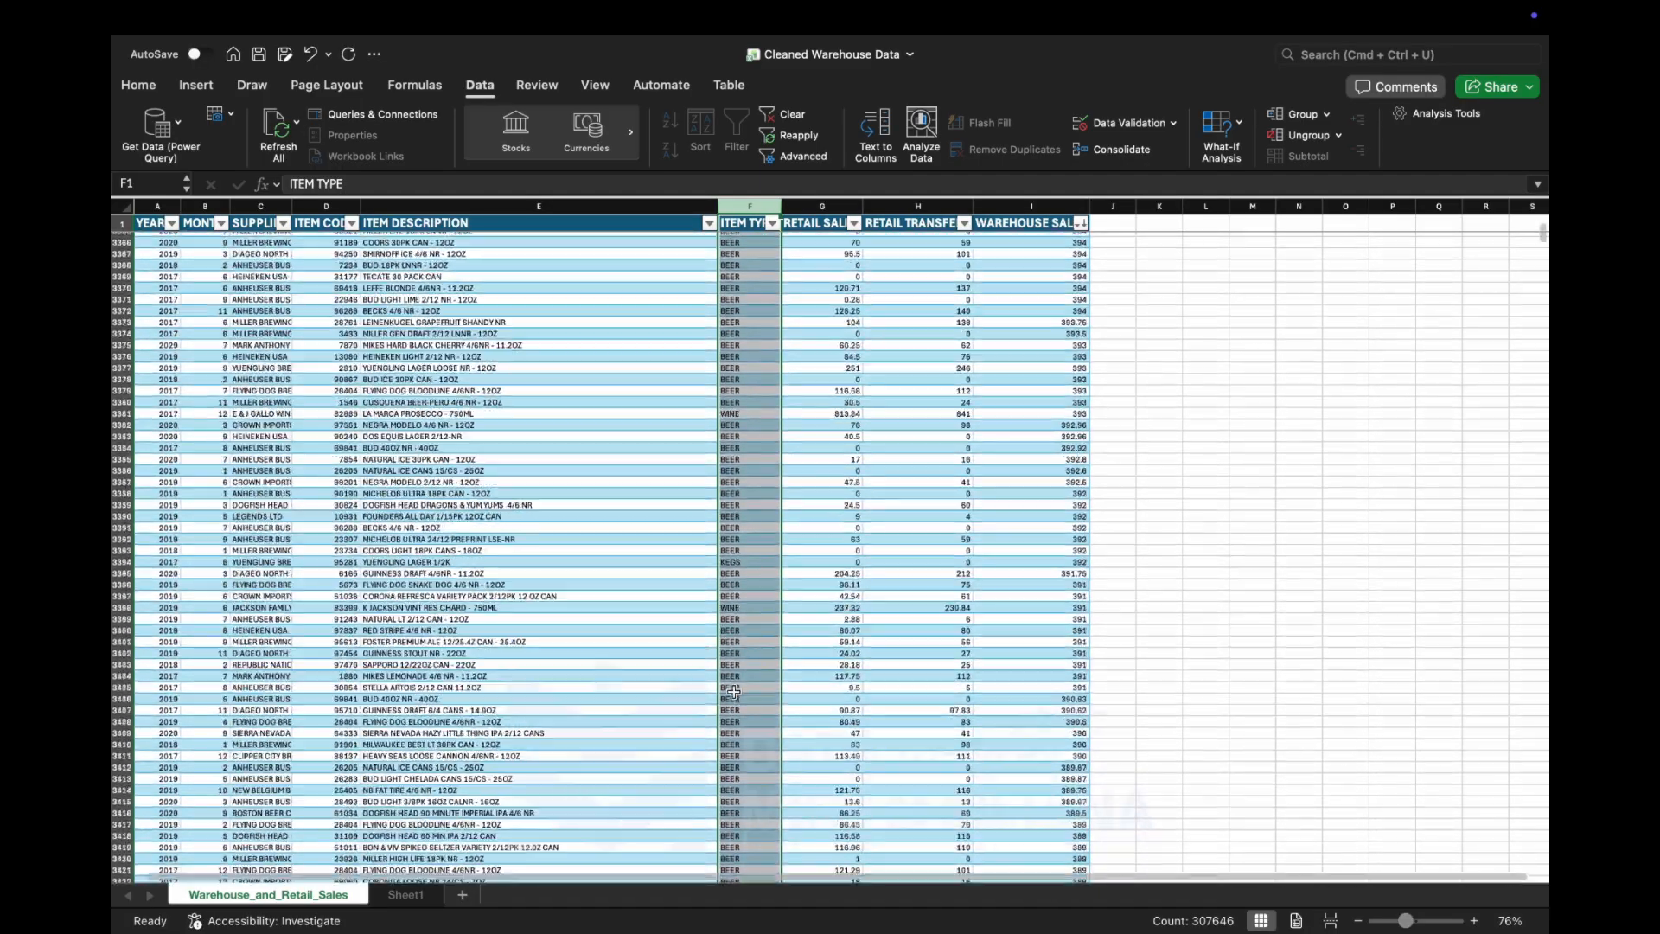
{"action": "scroll", "coordinate": [733, 691], "scroll_direction": "down", "scroll_amount": 20}
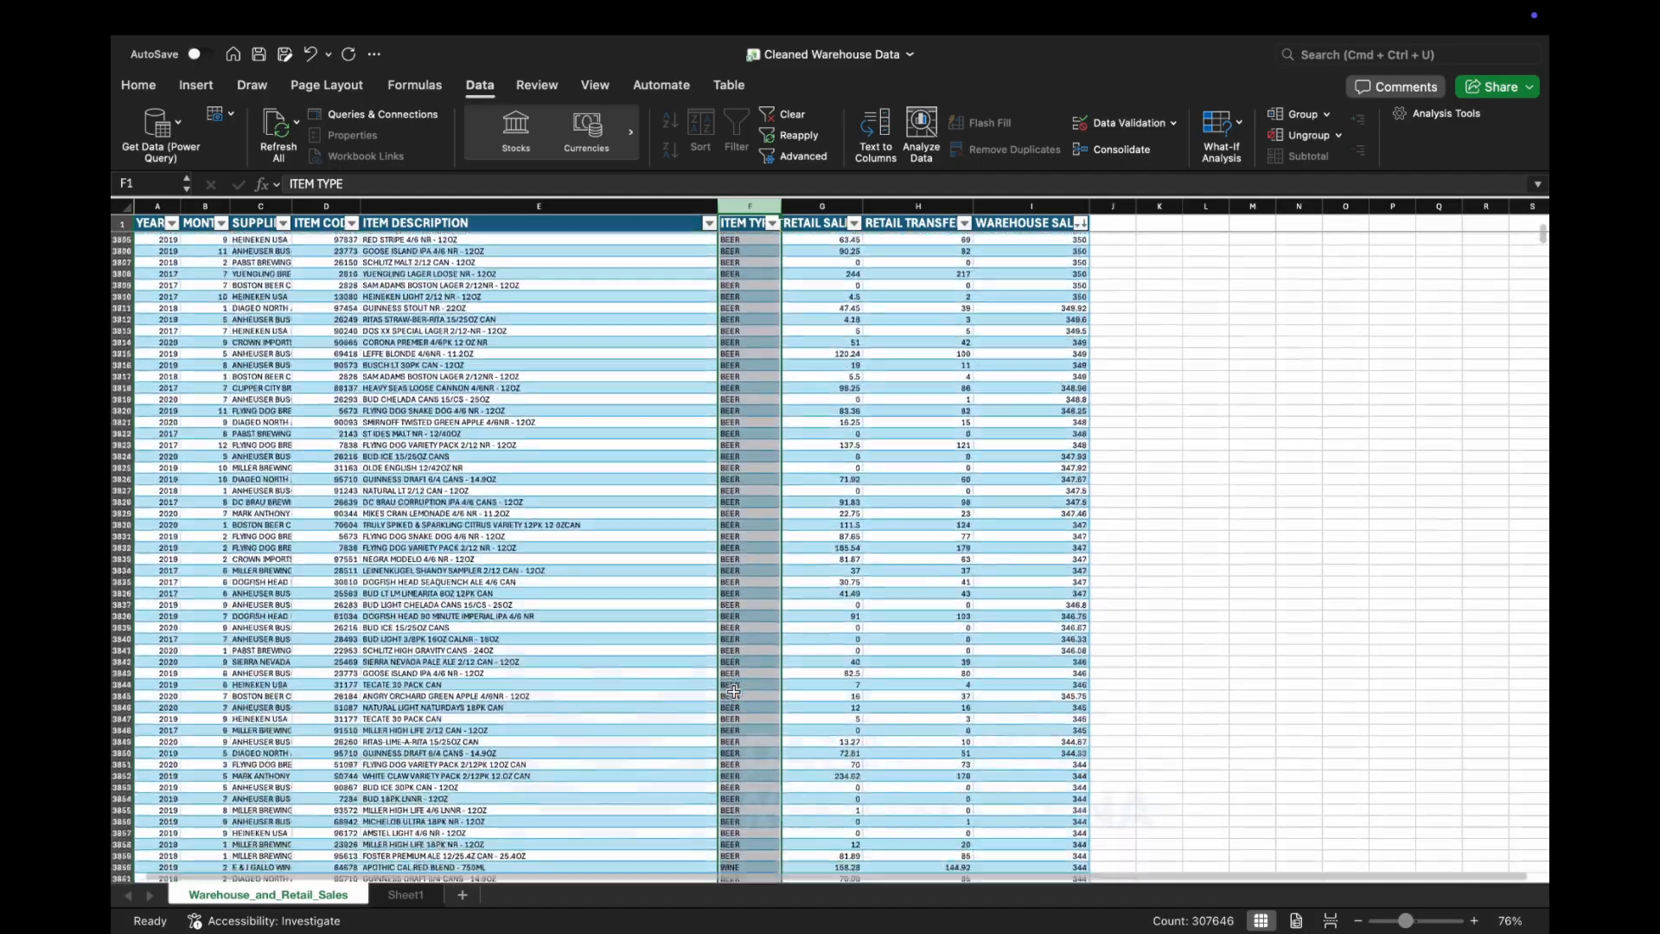
{"action": "scroll", "coordinate": [733, 691], "scroll_direction": "down", "scroll_amount": 8}
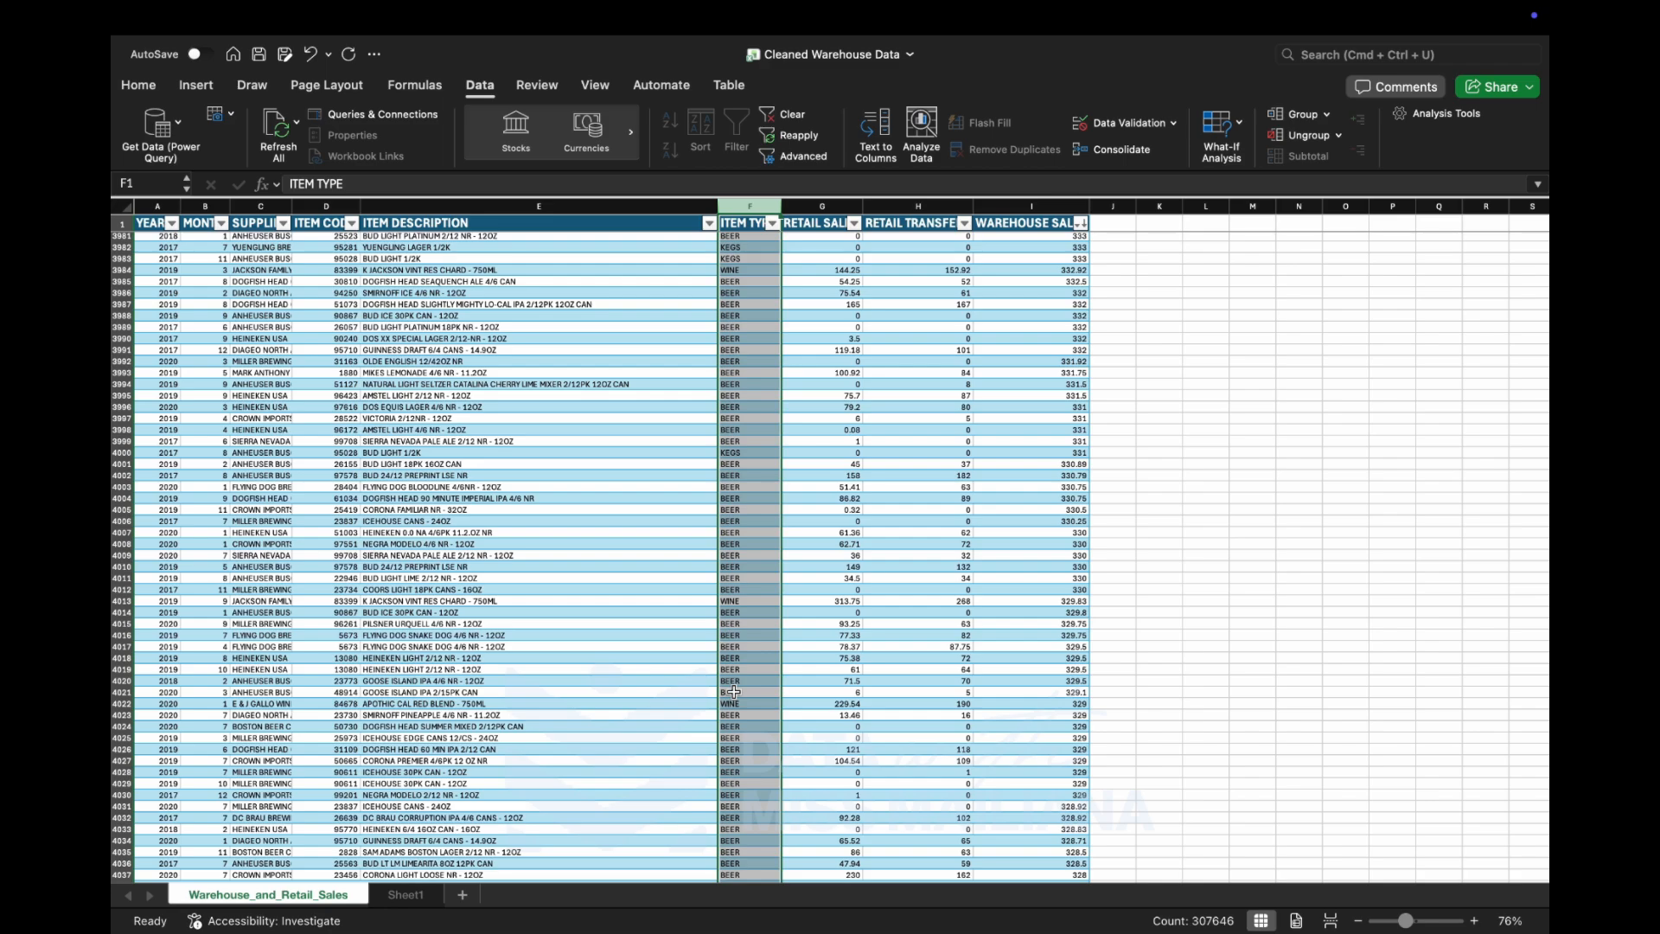
{"action": "scroll", "coordinate": [589, 736], "scroll_direction": "down", "scroll_amount": 15}
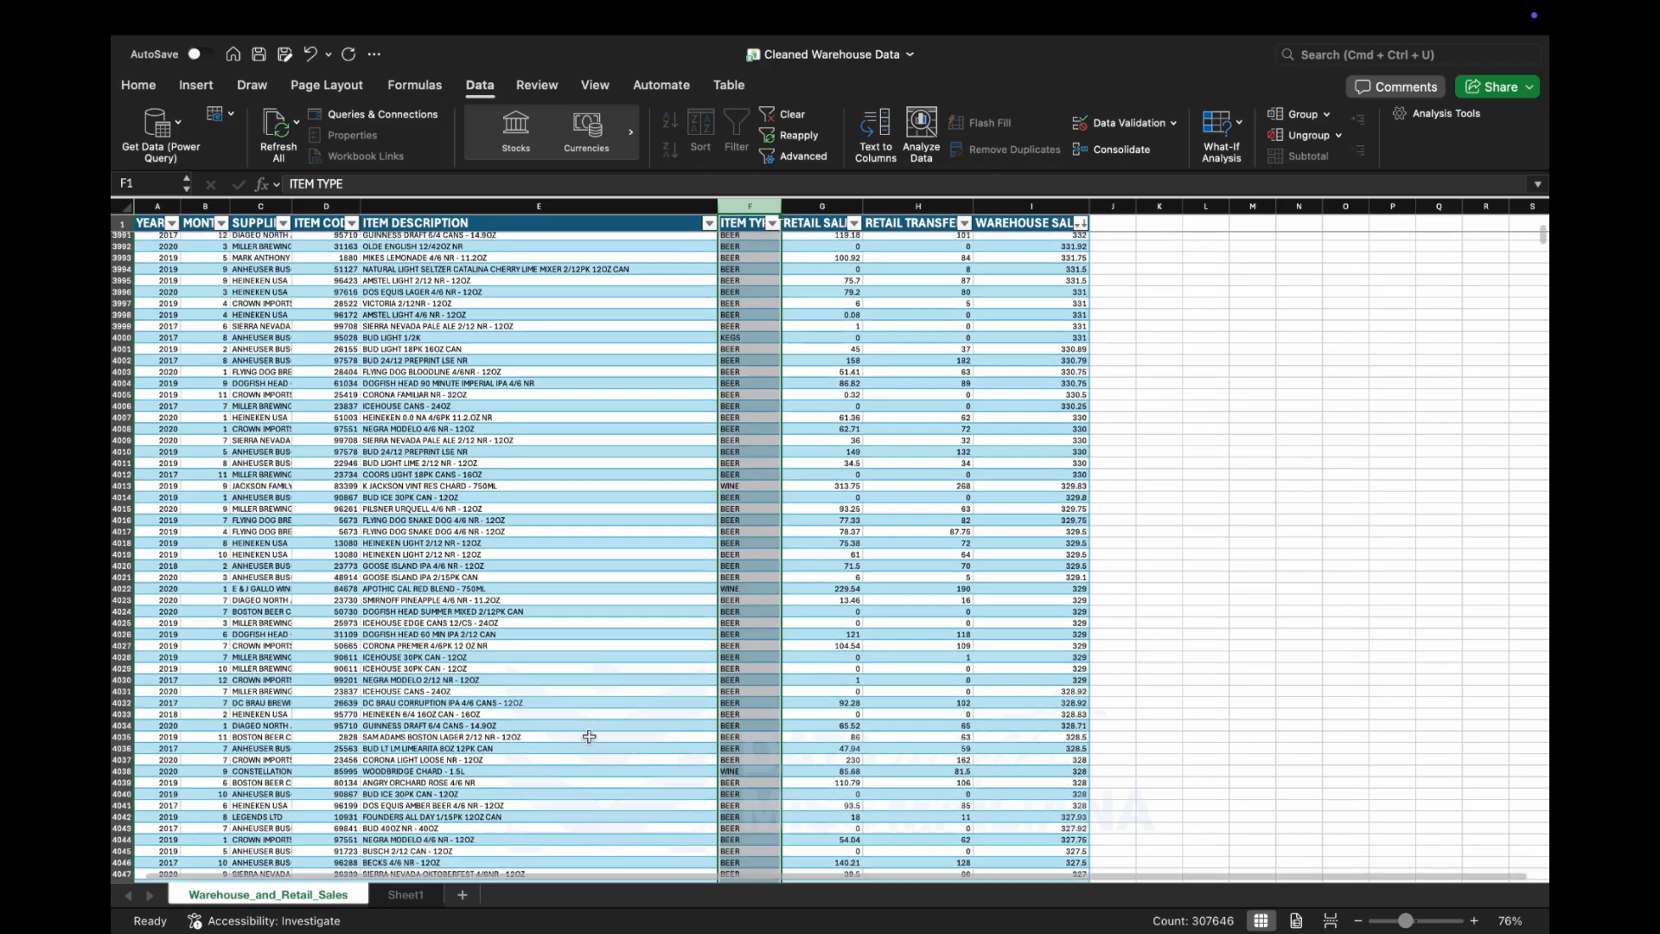
{"action": "scroll", "coordinate": [589, 735], "scroll_direction": "down", "scroll_amount": 7}
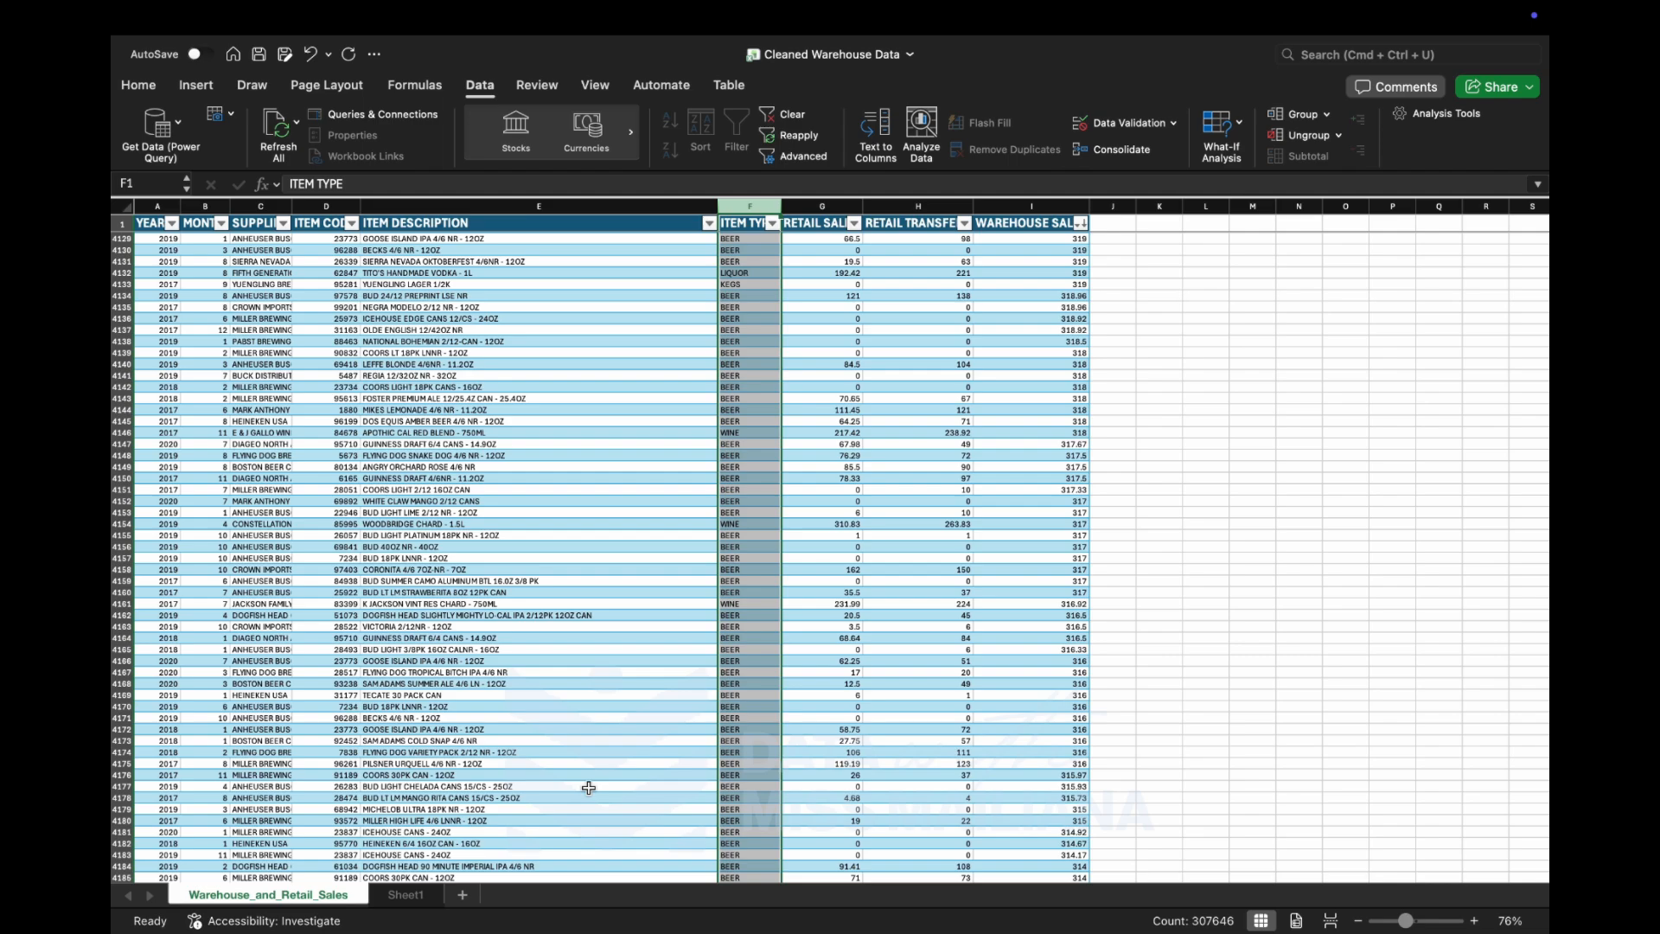
{"action": "key", "text": "super+shift+5"}
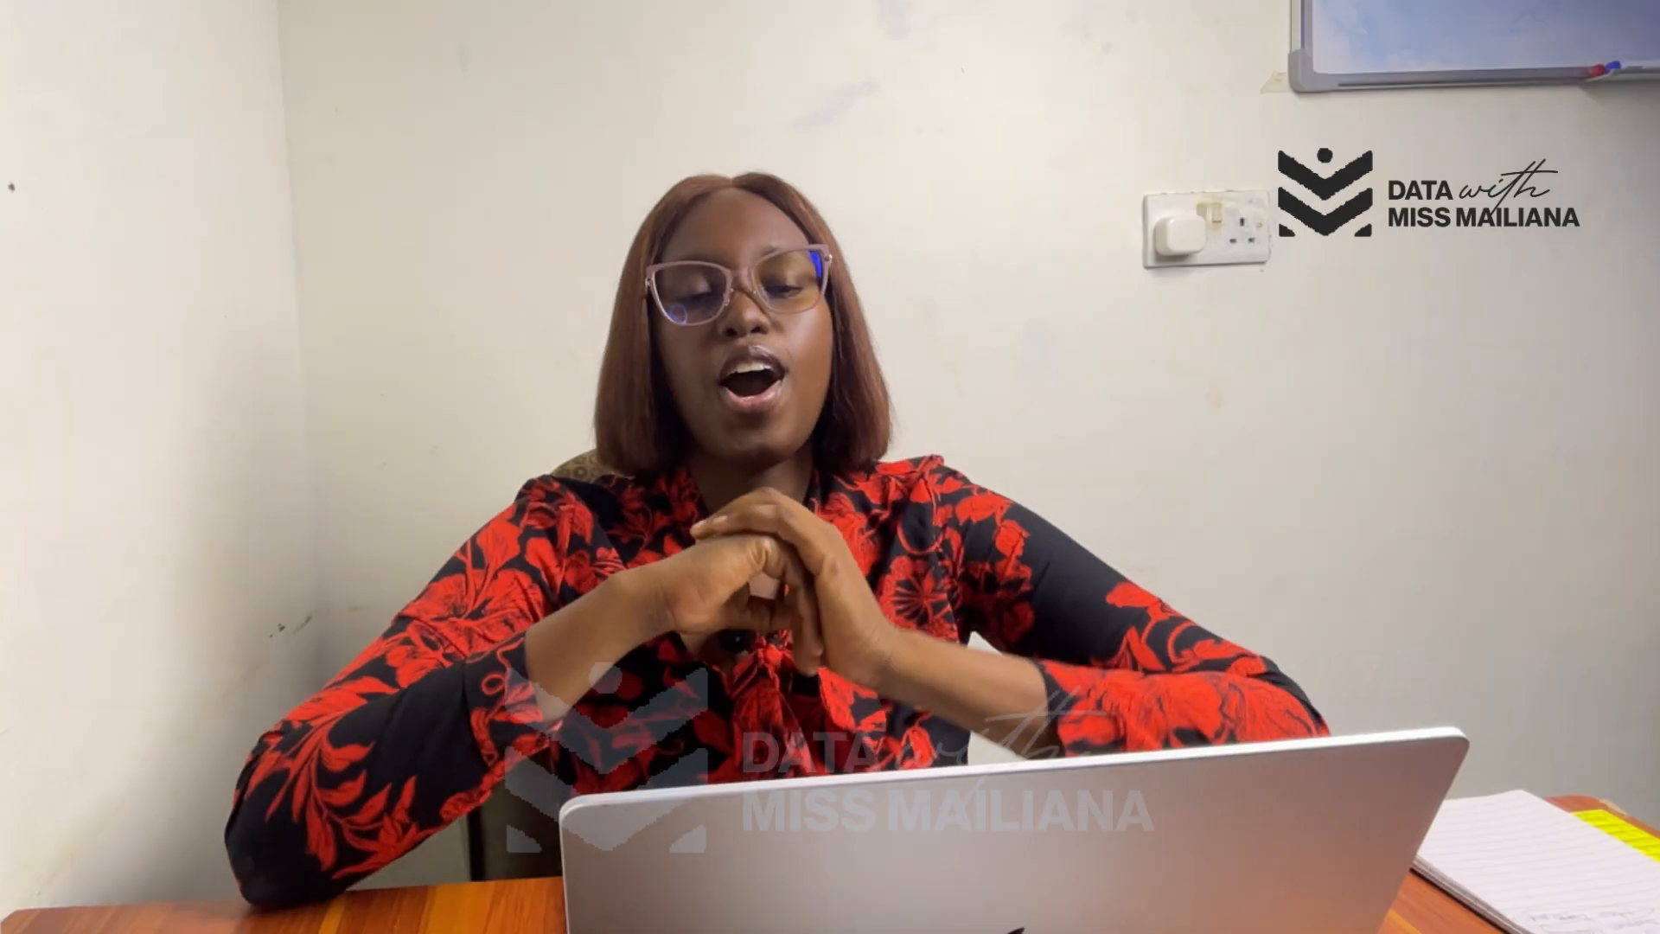